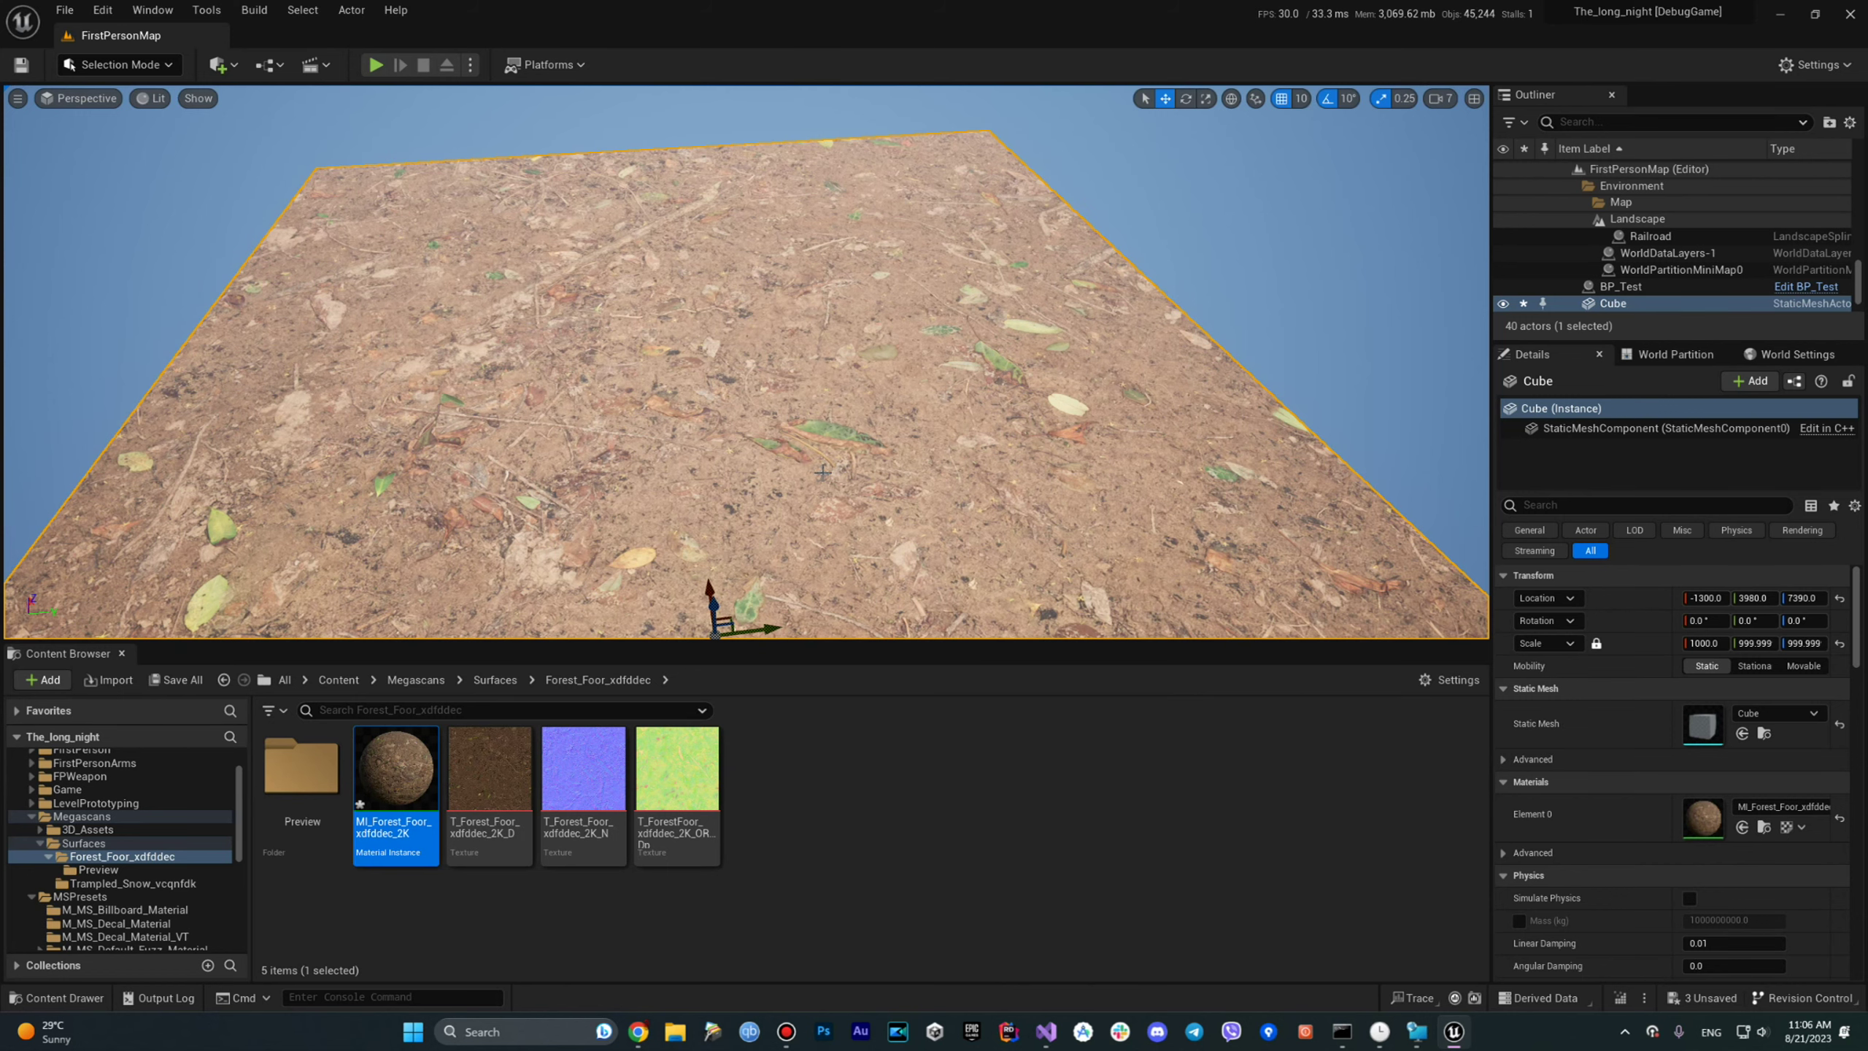
# Frame the Cube slab, inspect its normal map, and locate MI_Forest_Foor_xdfddec_2K in the Content Browser.
pyautogui.press('f')
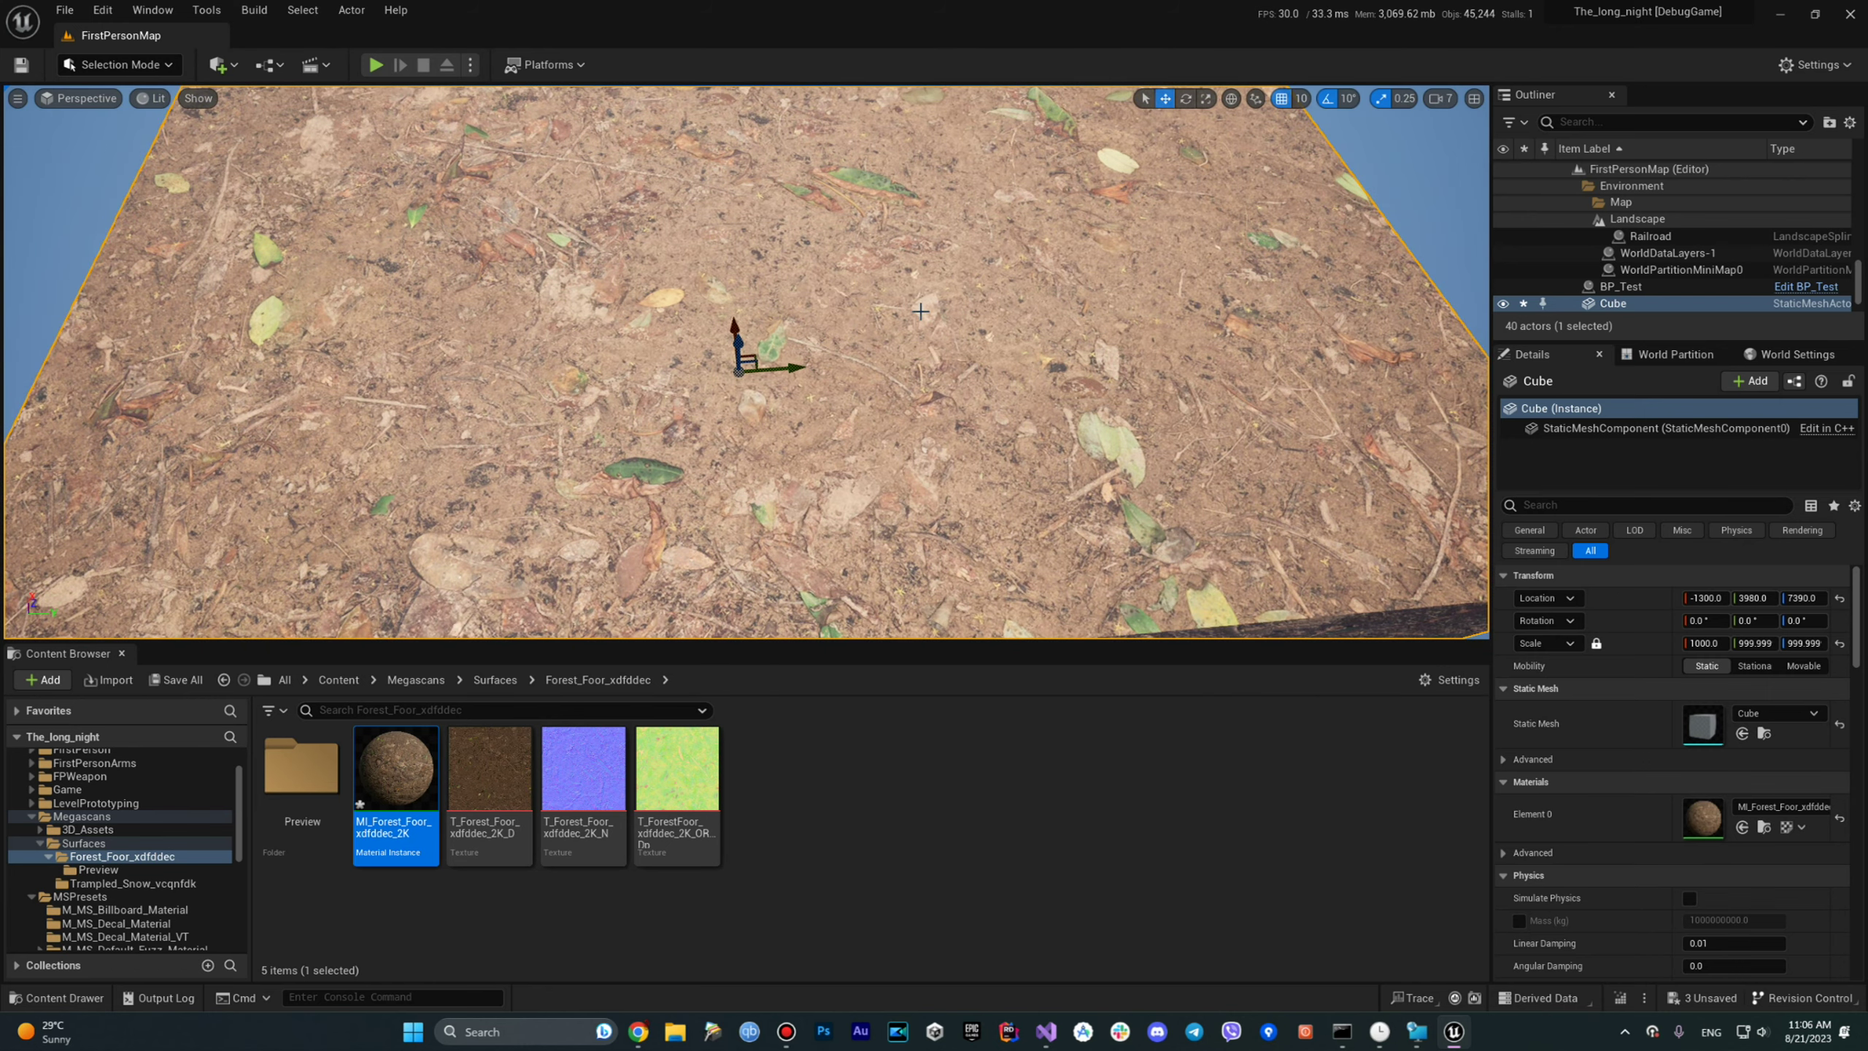
pyautogui.moveTo(905, 259); pyautogui.dragTo(905, 259, button='right')
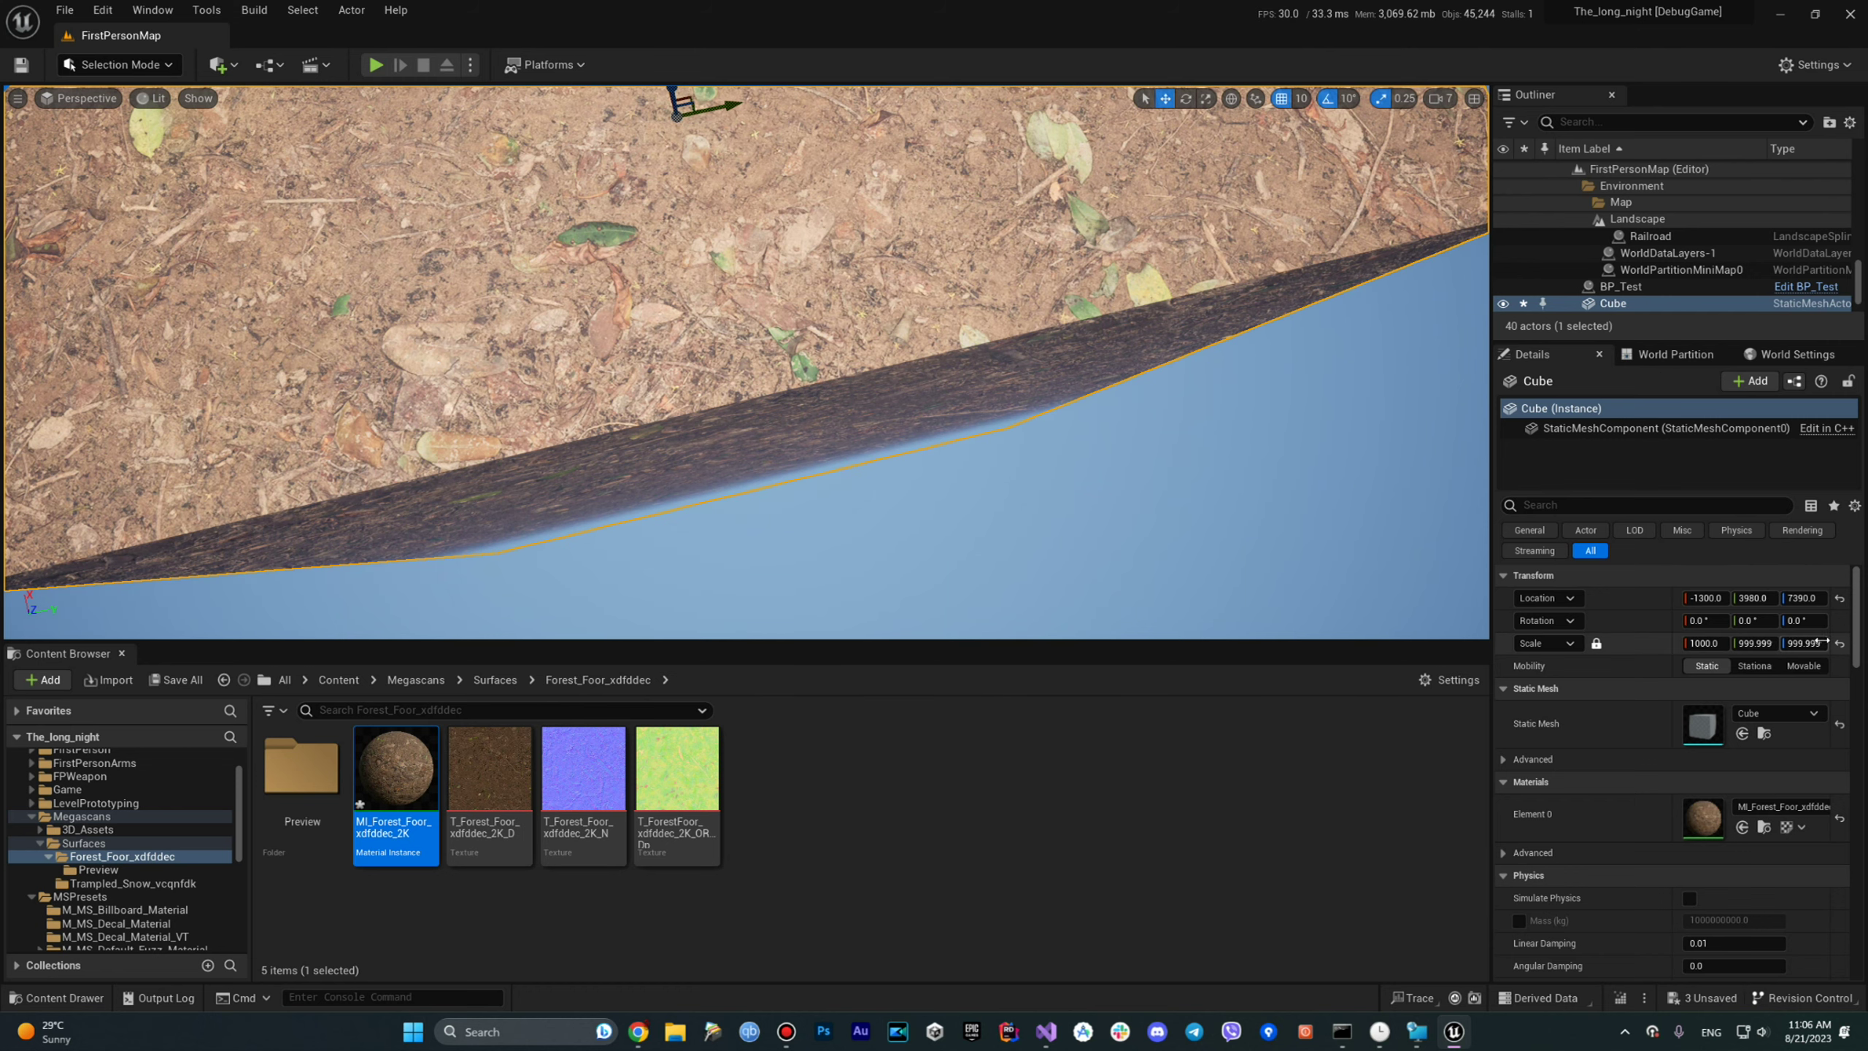
pyautogui.moveTo(859, 351); pyautogui.dragTo(808, 463, button='right')
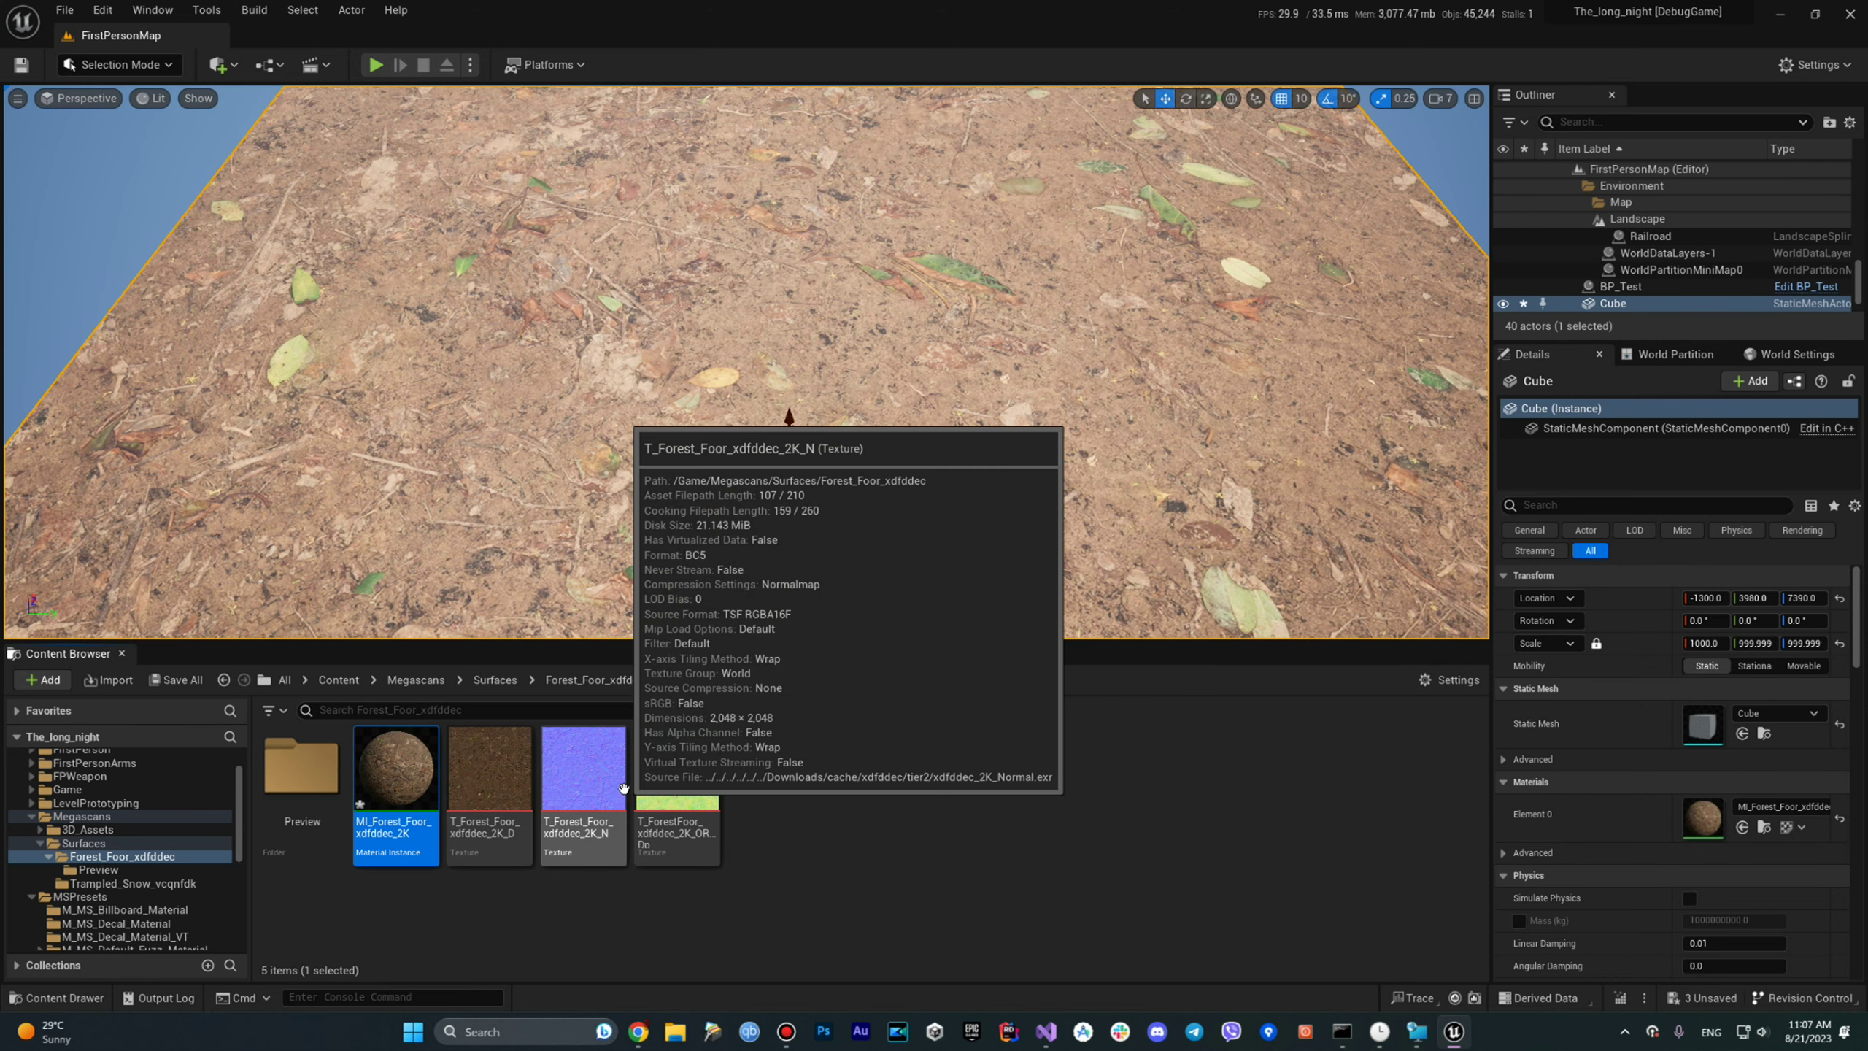
pyautogui.click(623, 788)
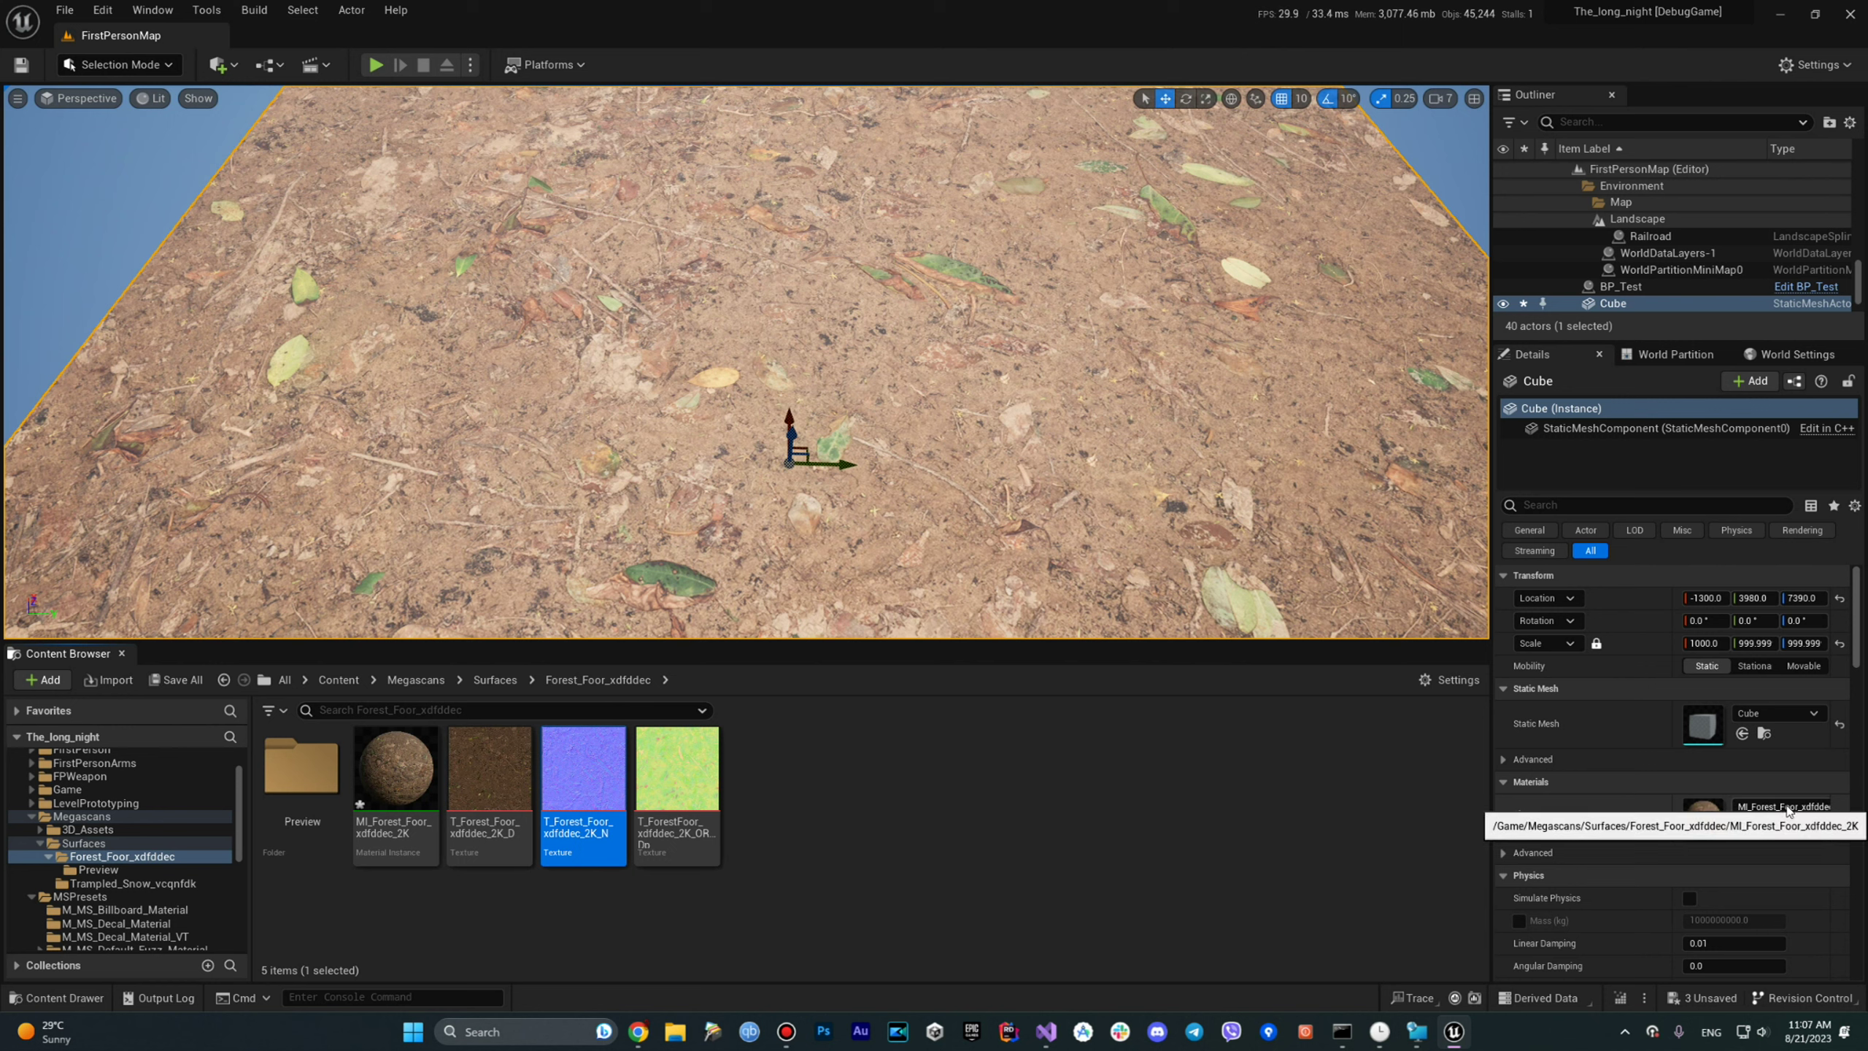
pyautogui.click(1764, 825)
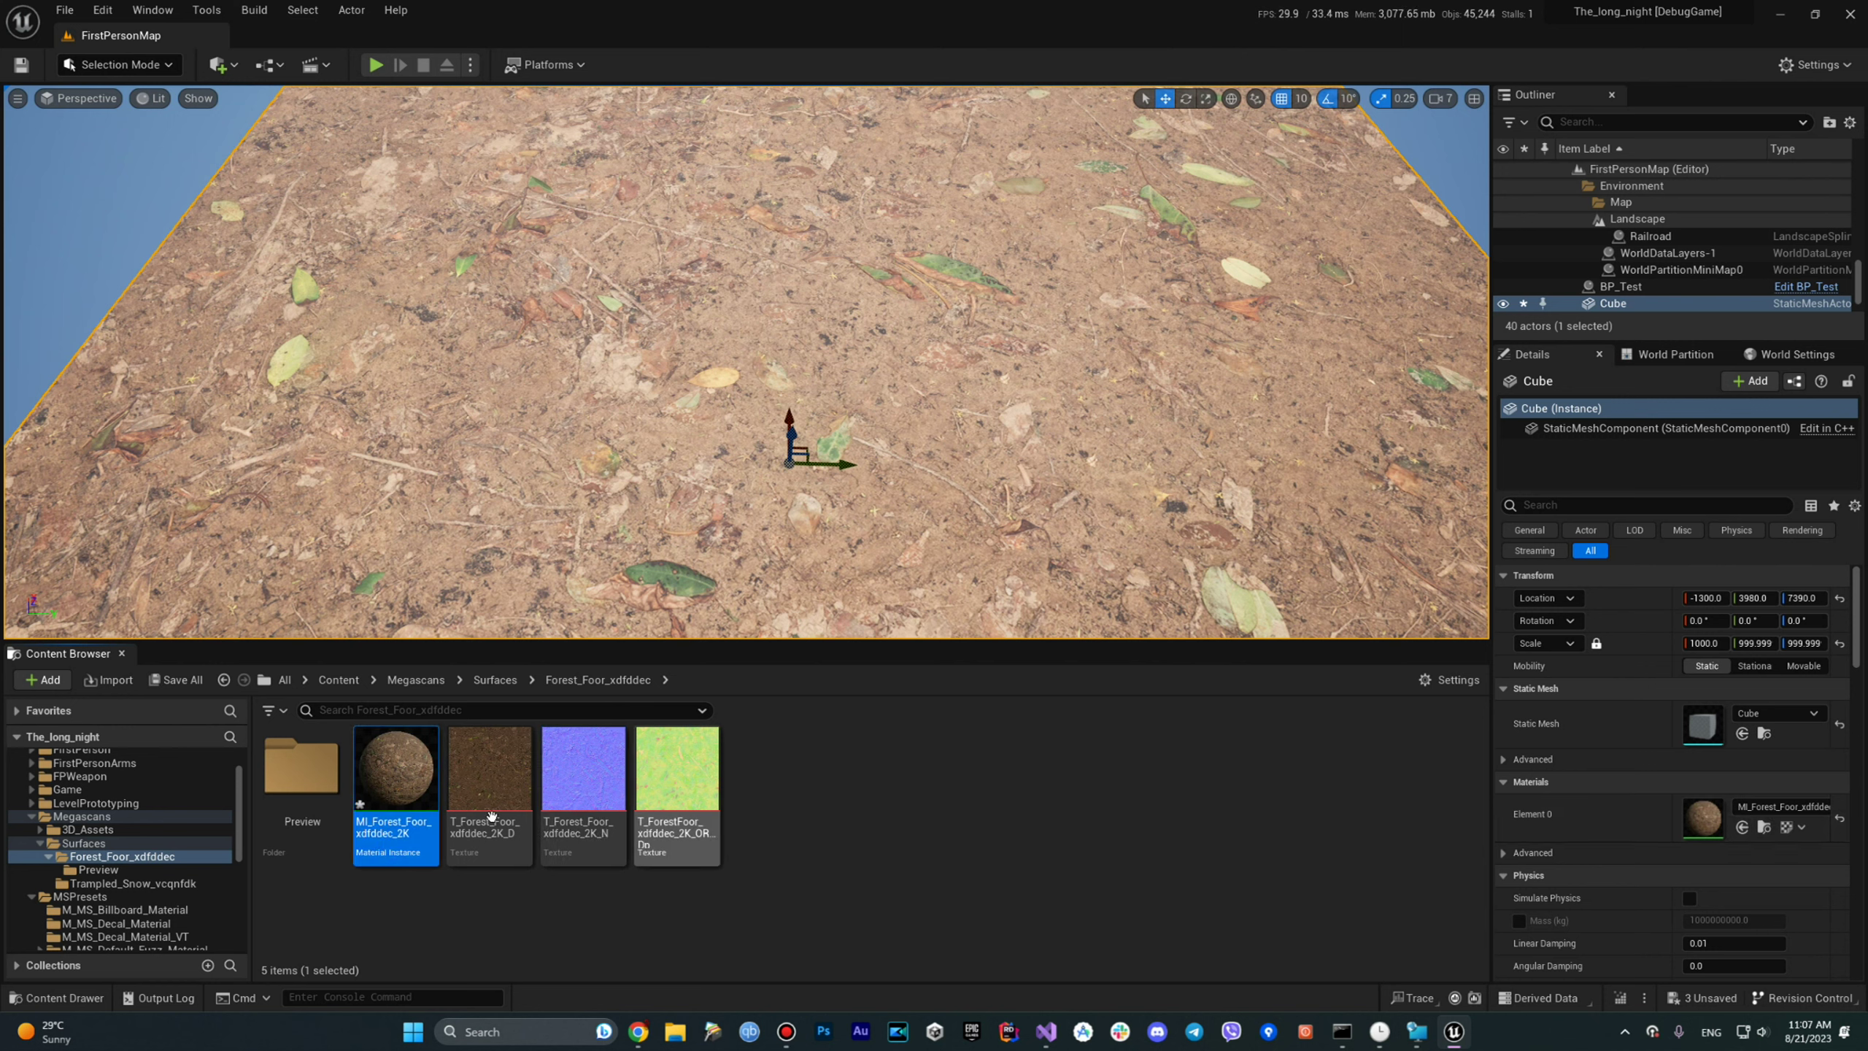
# In MI_Forest_Foor_xdfddec_2K, enable Tiling/Offset, set Tiling X and Y to 100, and close.
pyautogui.doubleClick(397, 780)
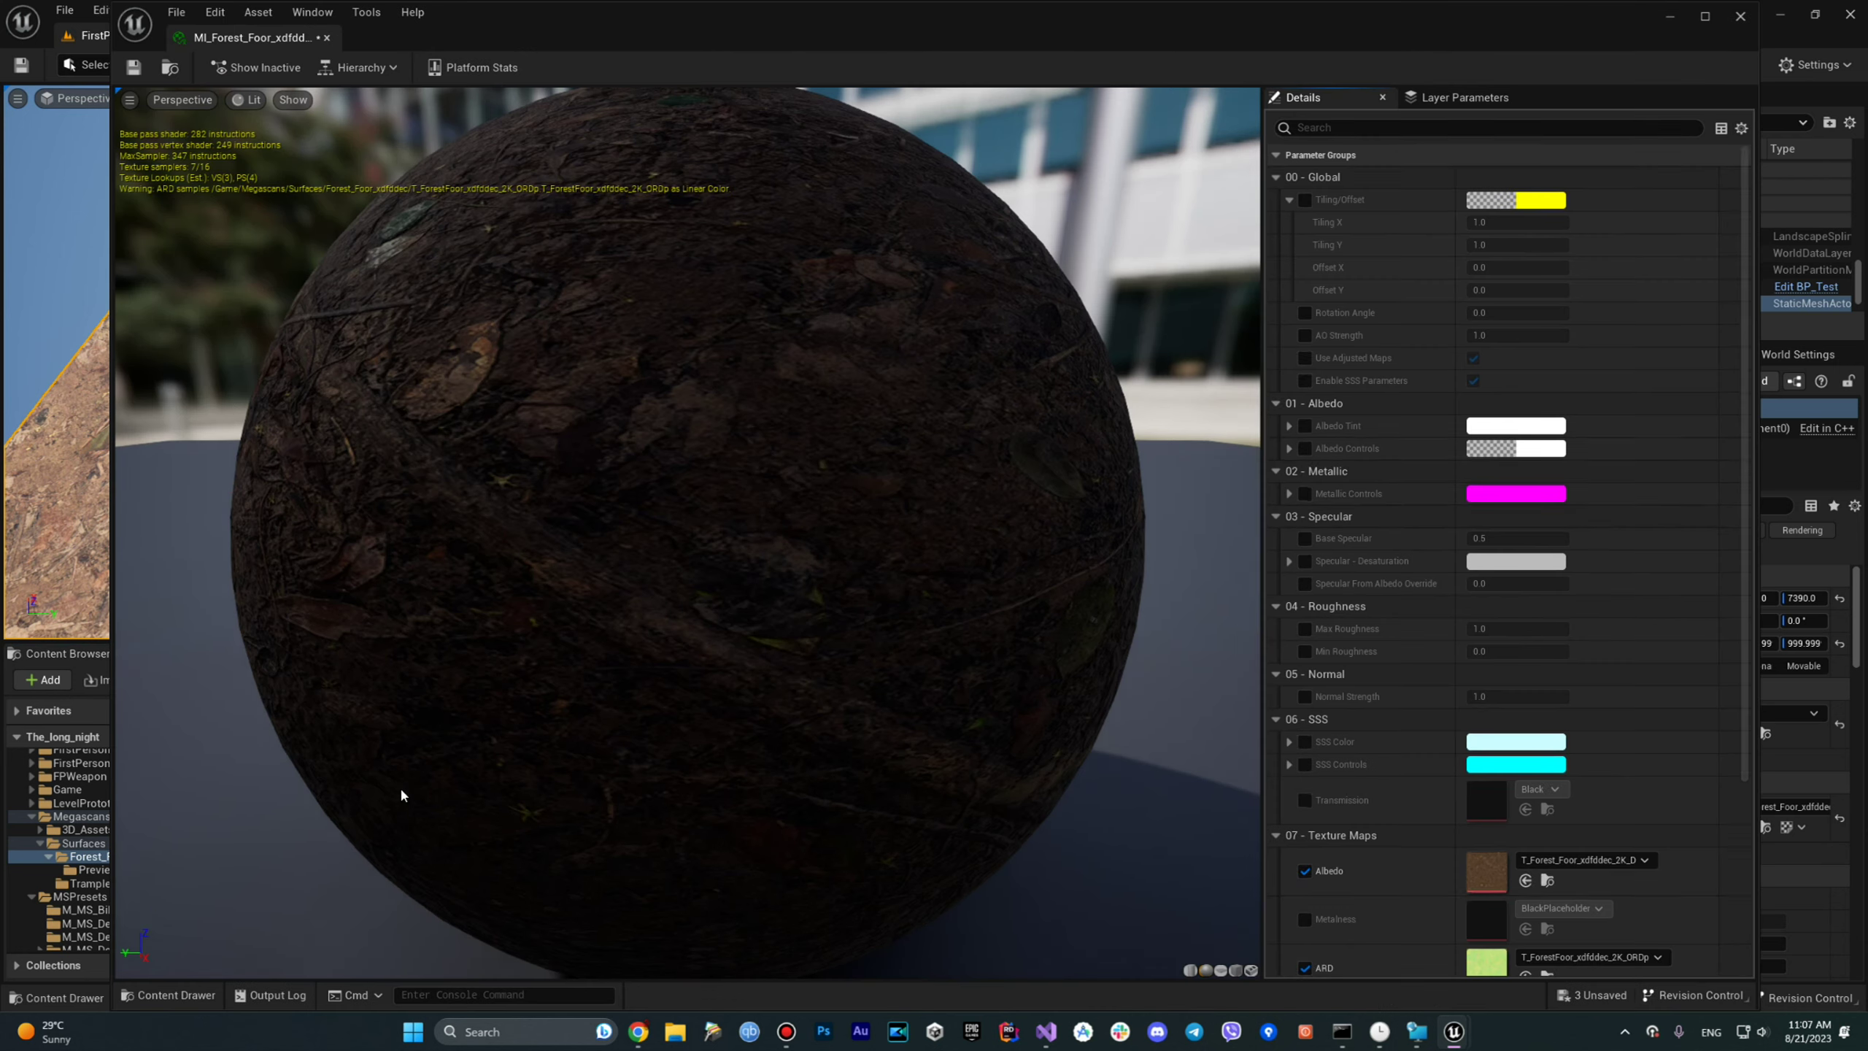
pyautogui.scroll(-3, 1510, 526)
pyautogui.scroll(-3, 1510, 526)
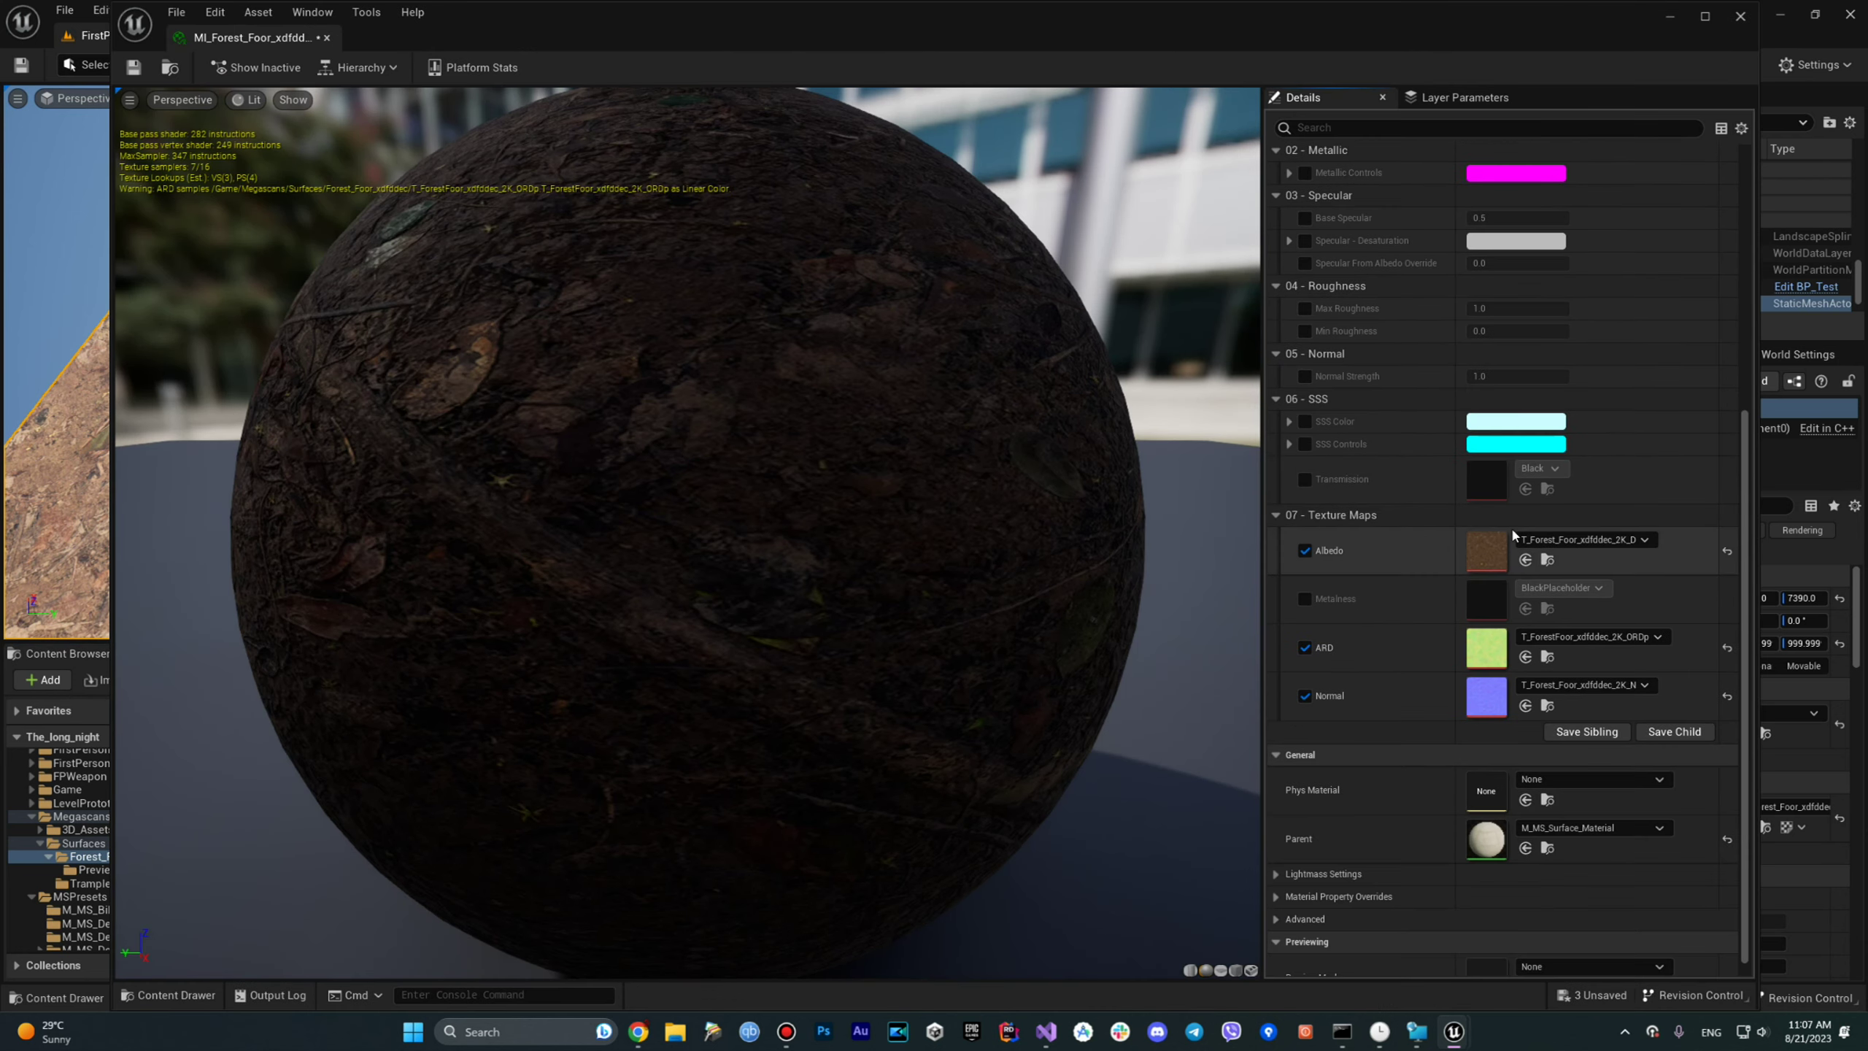
pyautogui.scroll(5, 1510, 526)
pyautogui.scroll(1, 1510, 525)
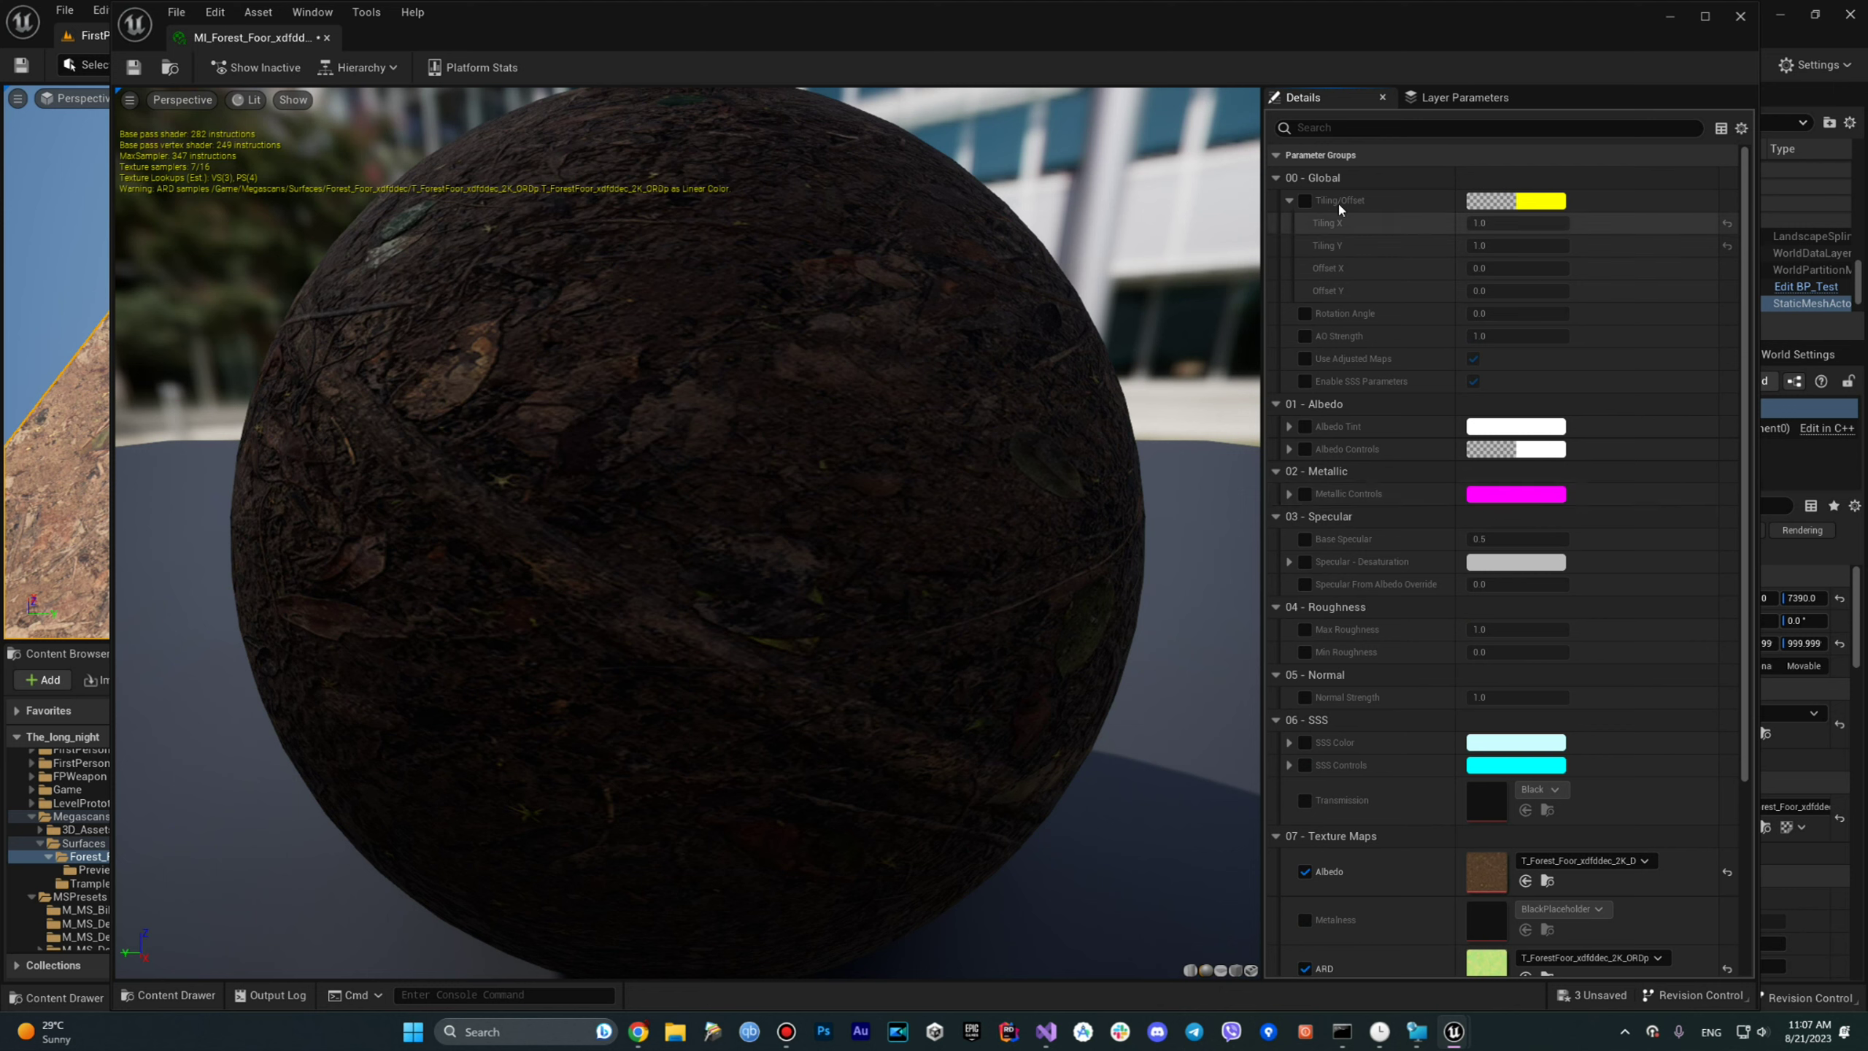
pyautogui.click(1304, 200)
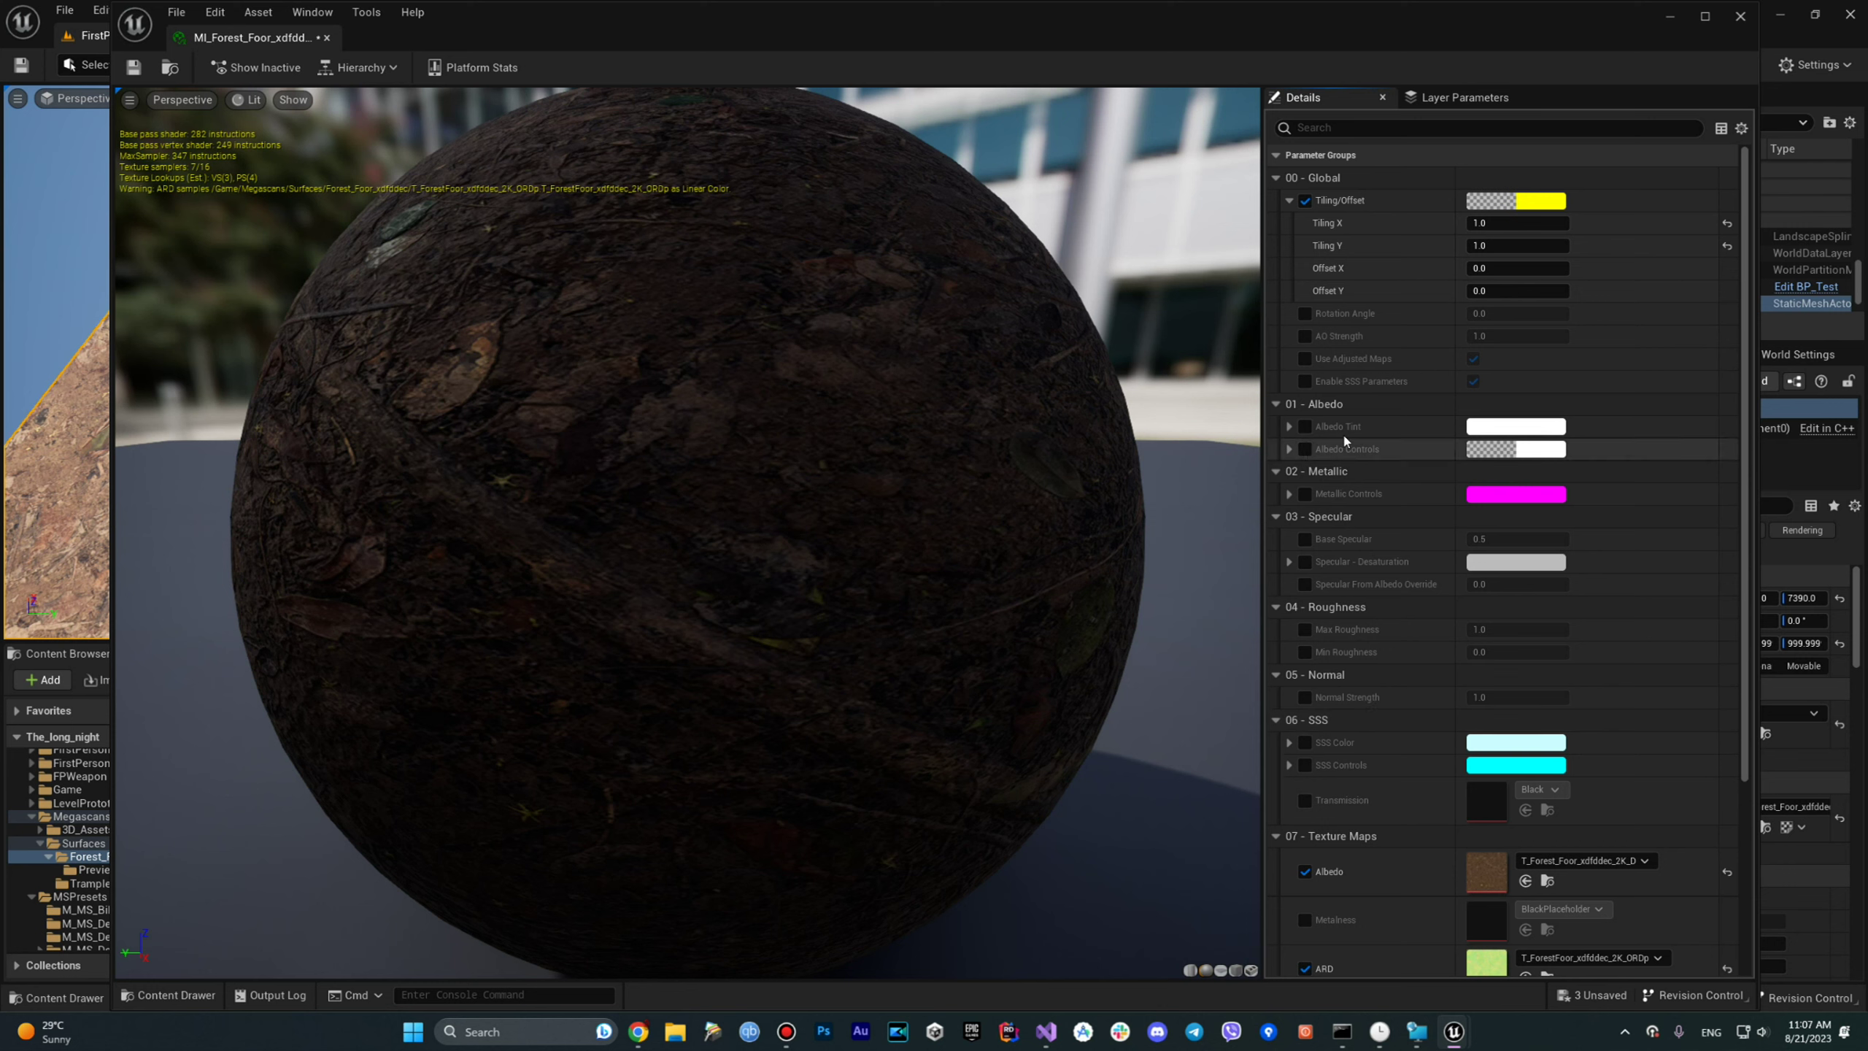
pyautogui.click(1487, 221)
pyautogui.write('00')
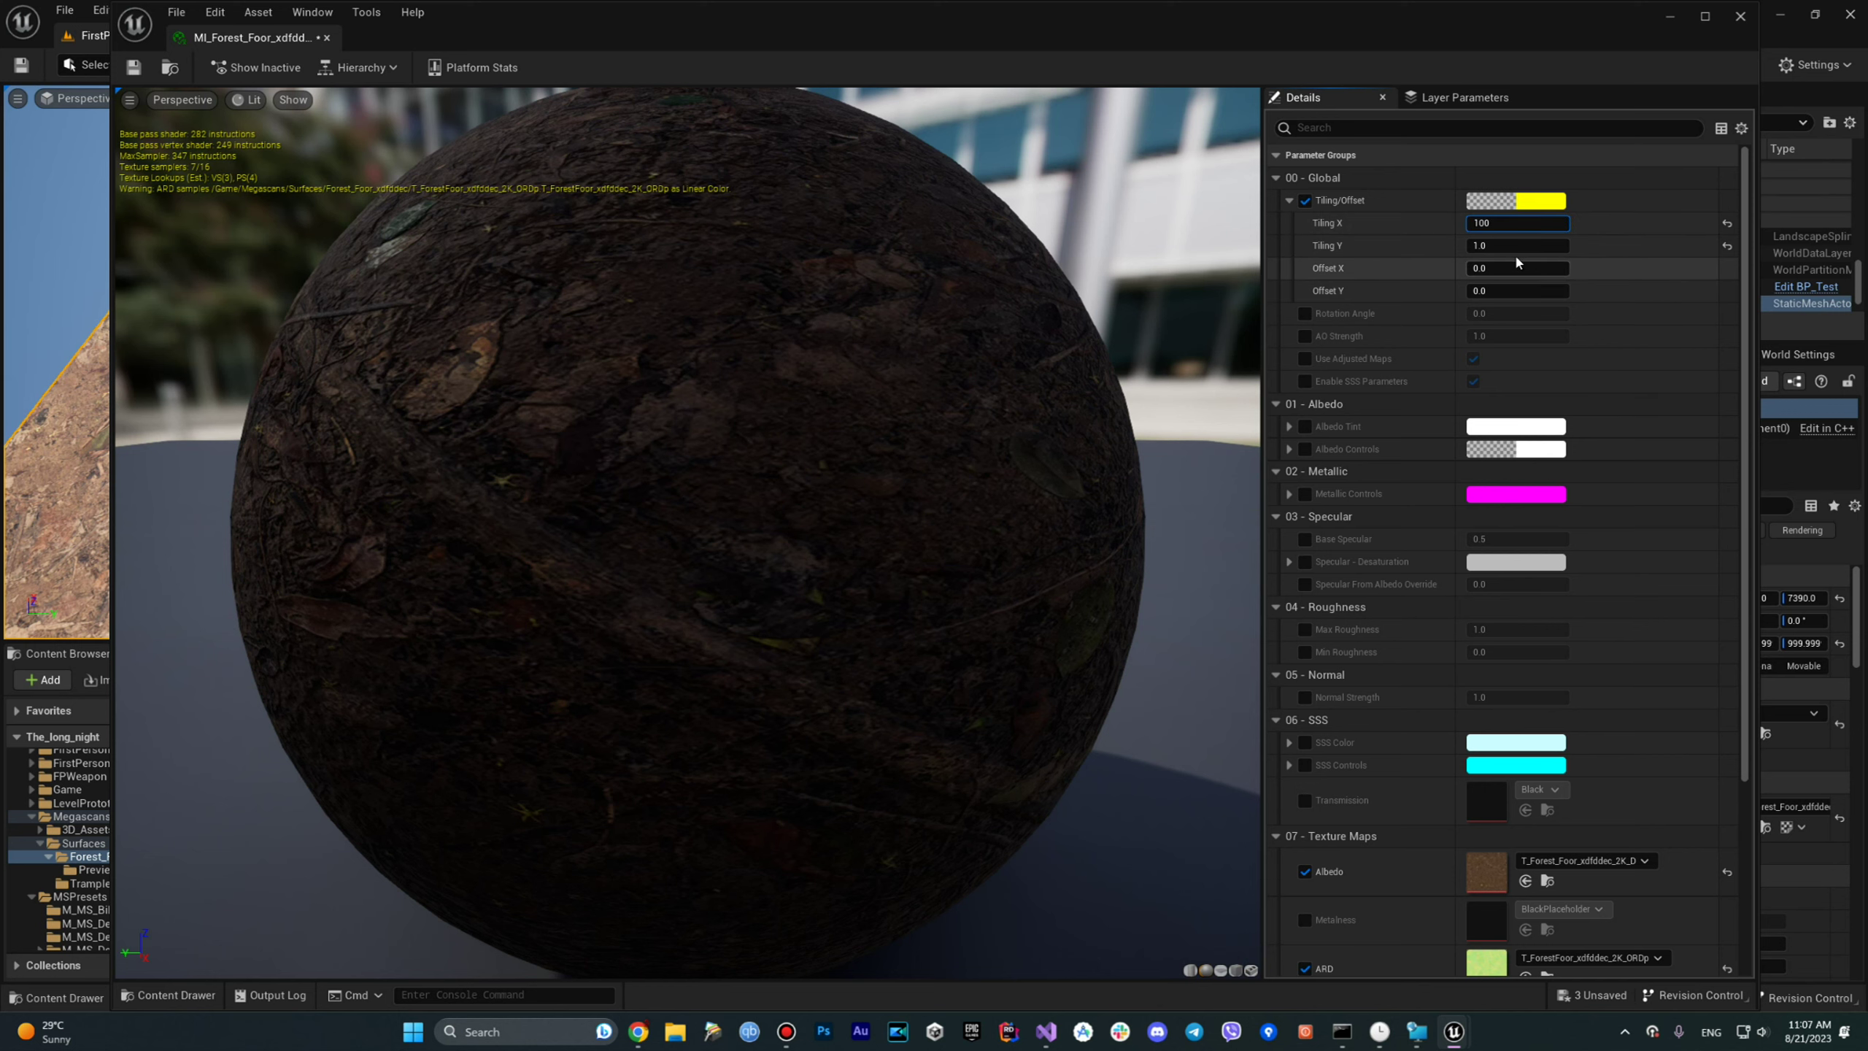
pyautogui.click(1516, 247)
pyautogui.write('100')
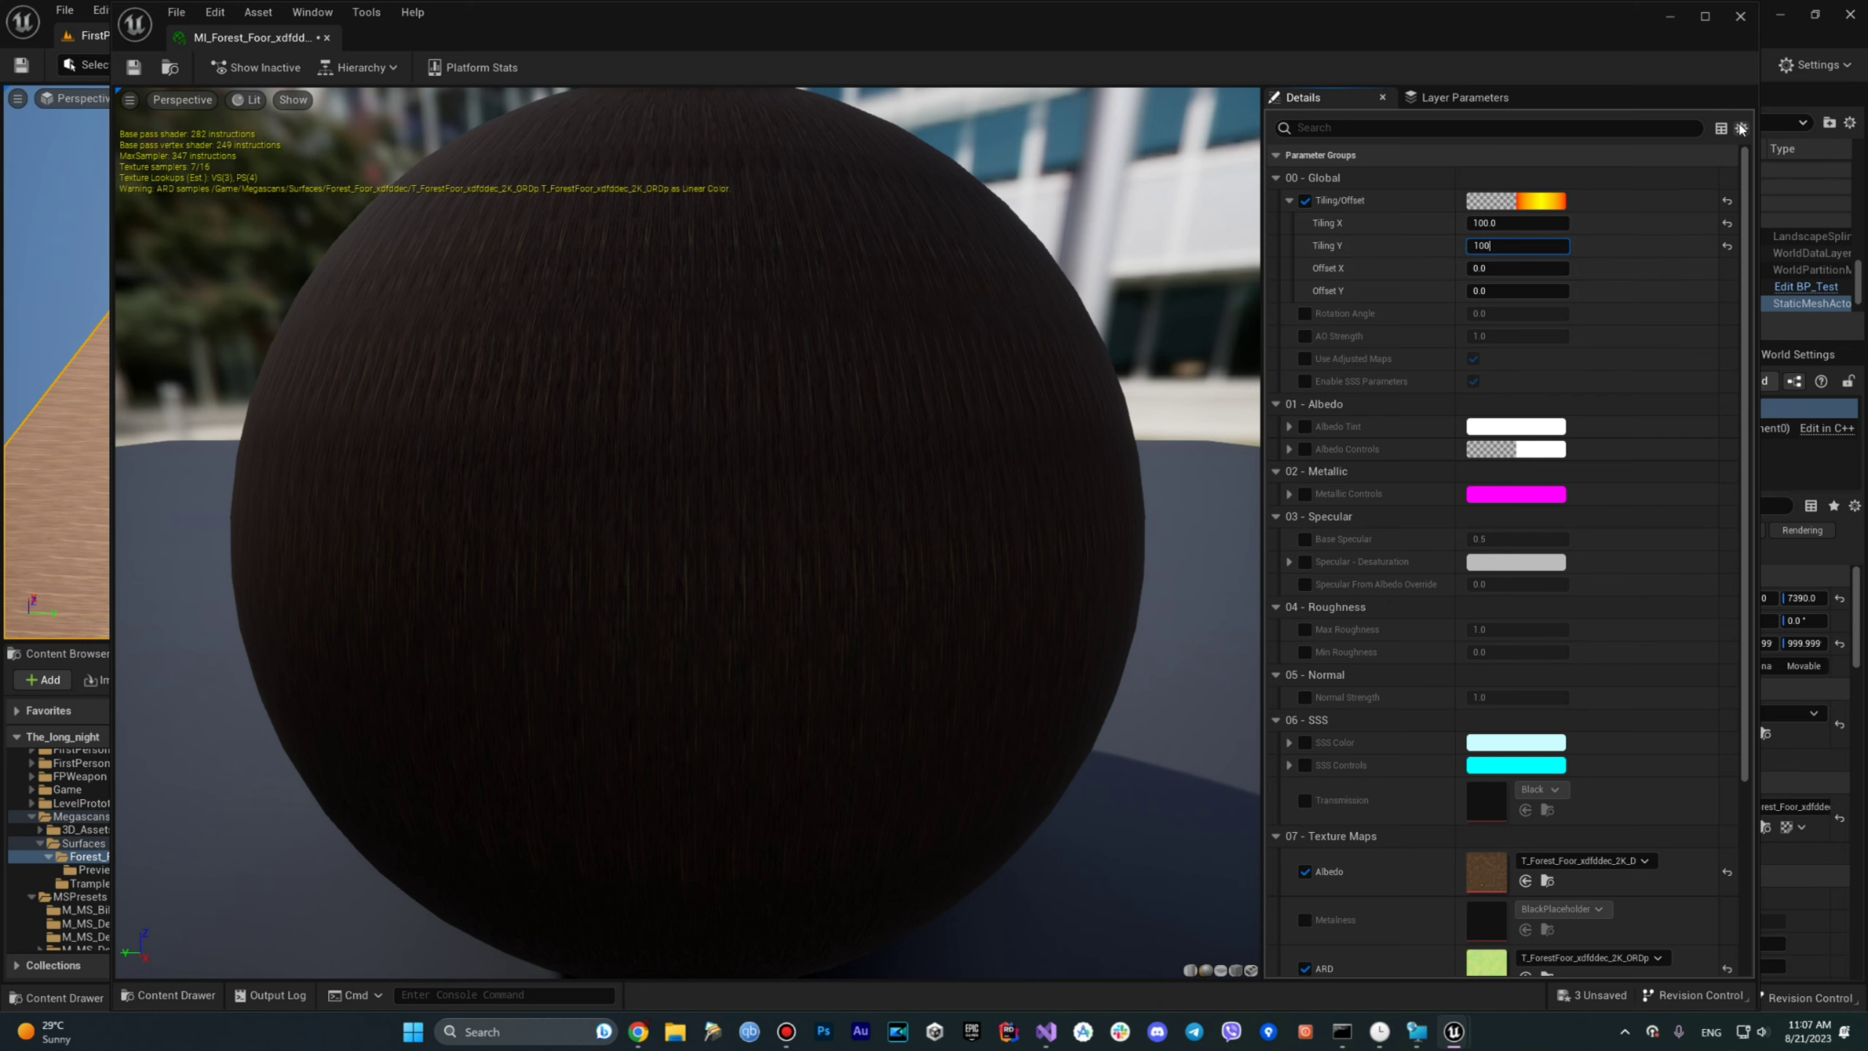
pyautogui.click(1743, 19)
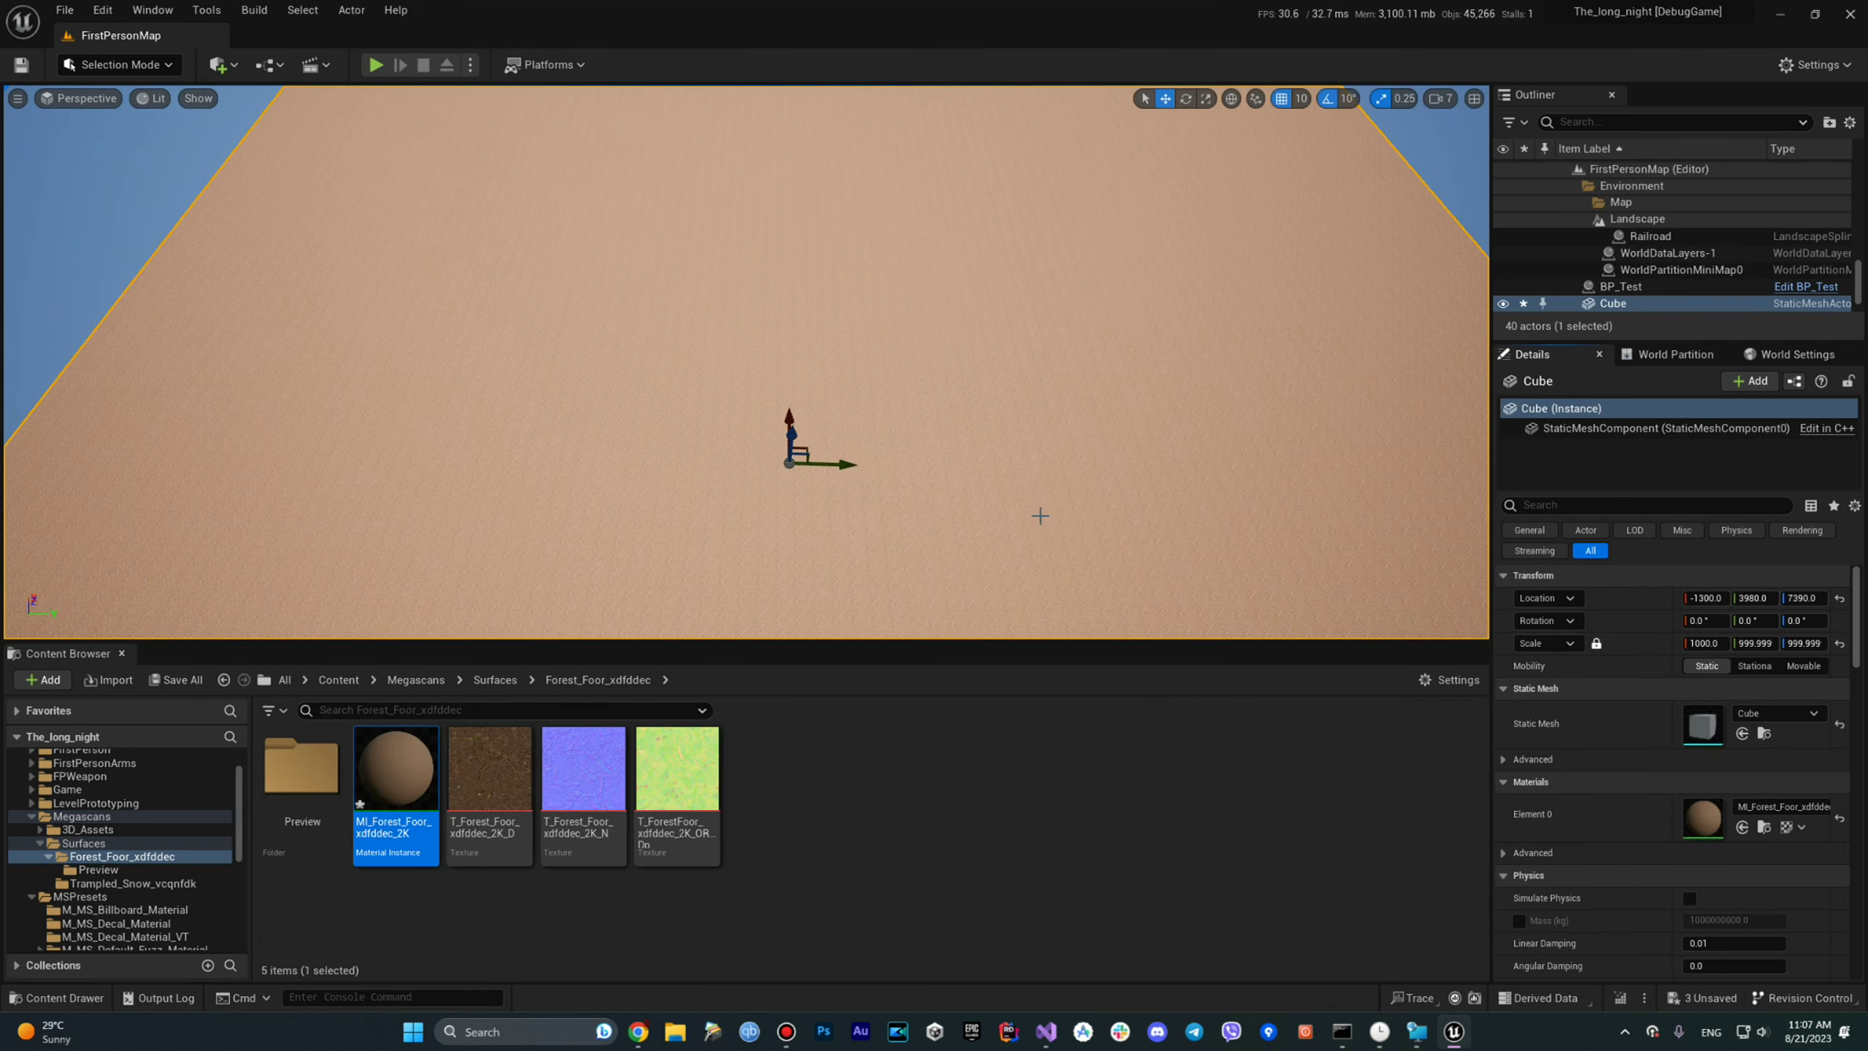
pyautogui.moveTo(882, 483); pyautogui.dragTo(882, 603, button='right')
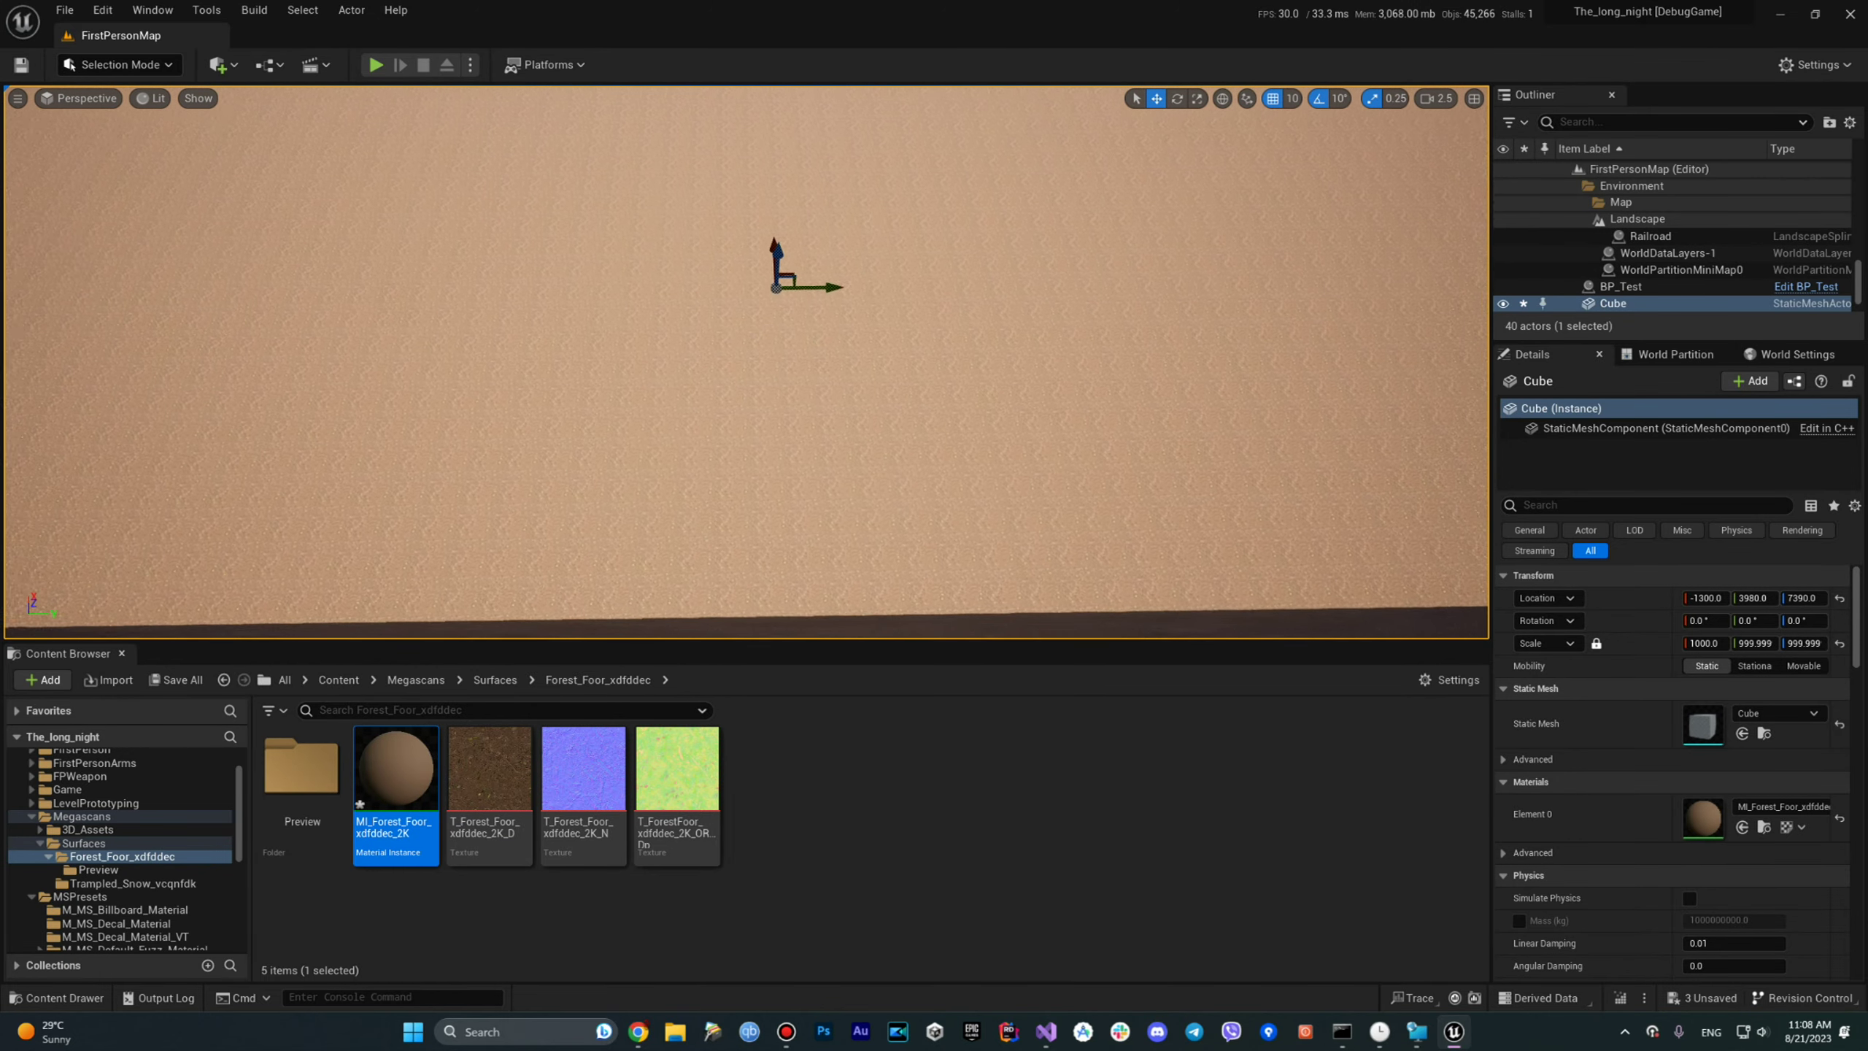
pyautogui.moveTo(882, 604); pyautogui.dragTo(881, 483, button='right')
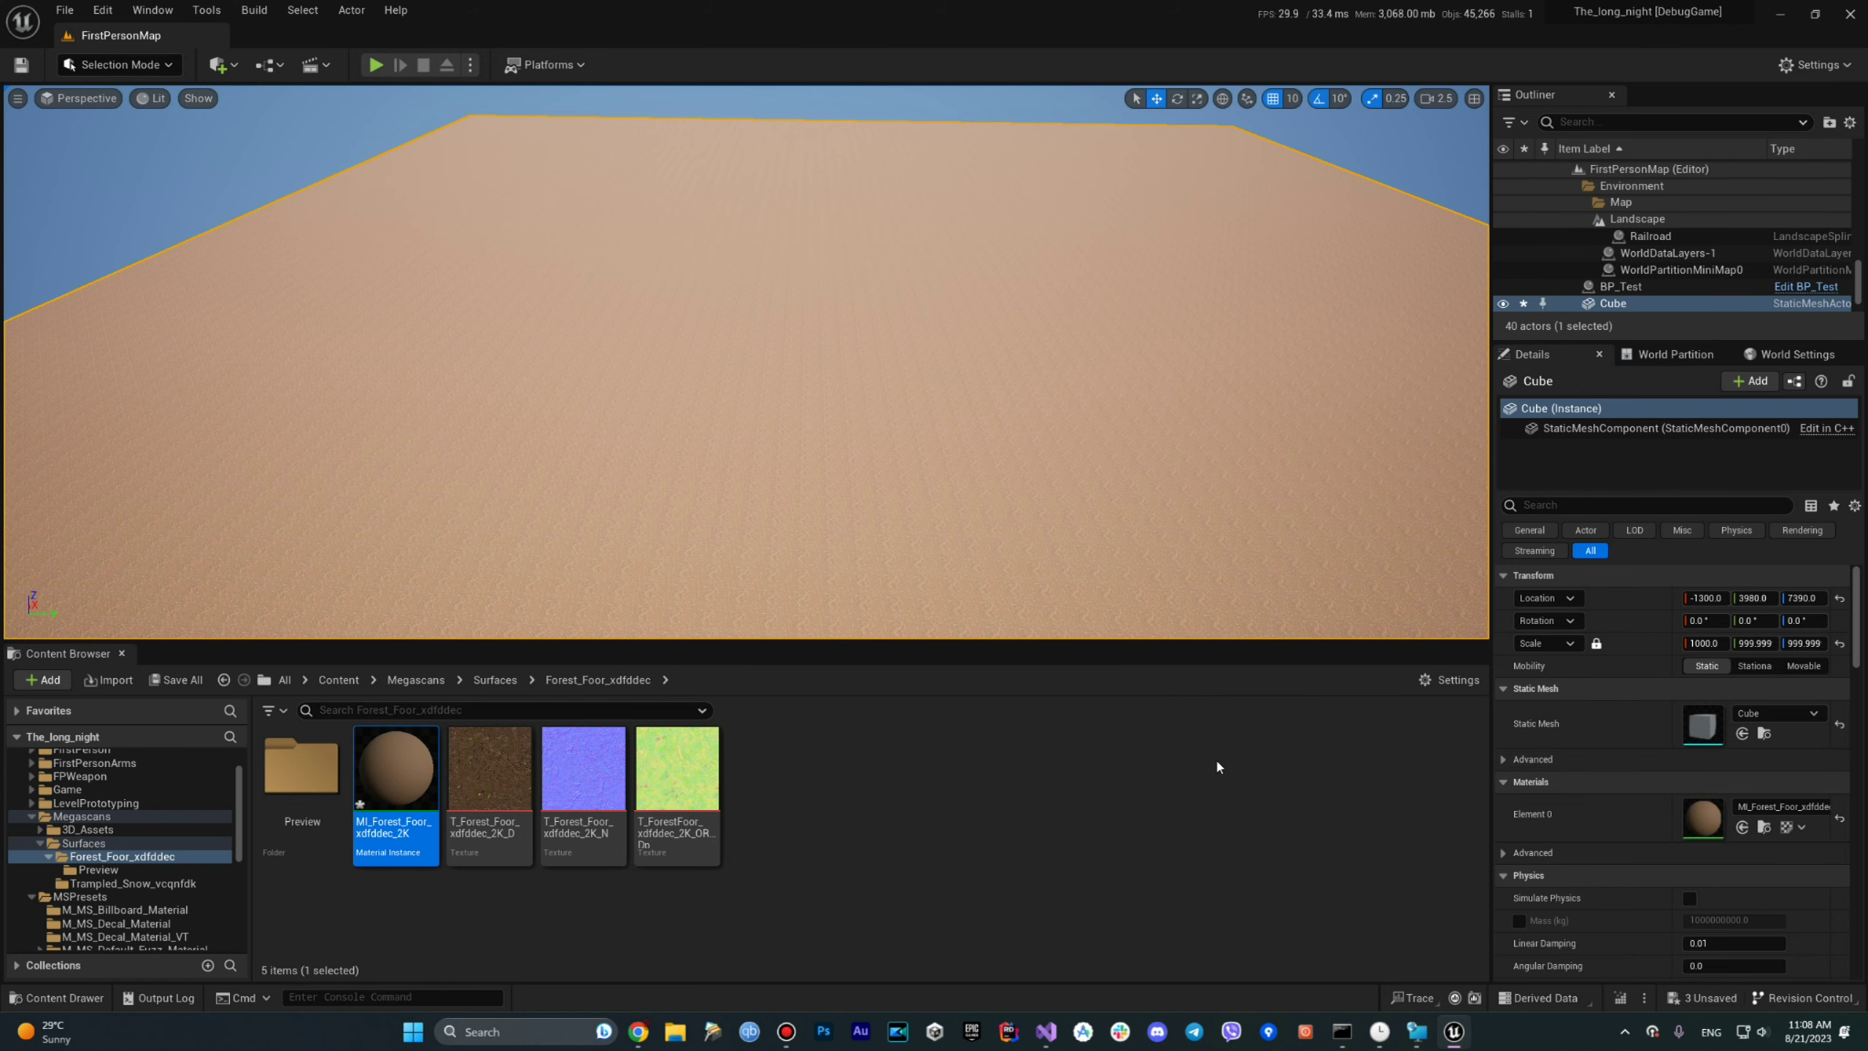
# Browse from the forest floor instance to its parent and open M_MS_Surface_Material.
pyautogui.doubleClick(412, 778)
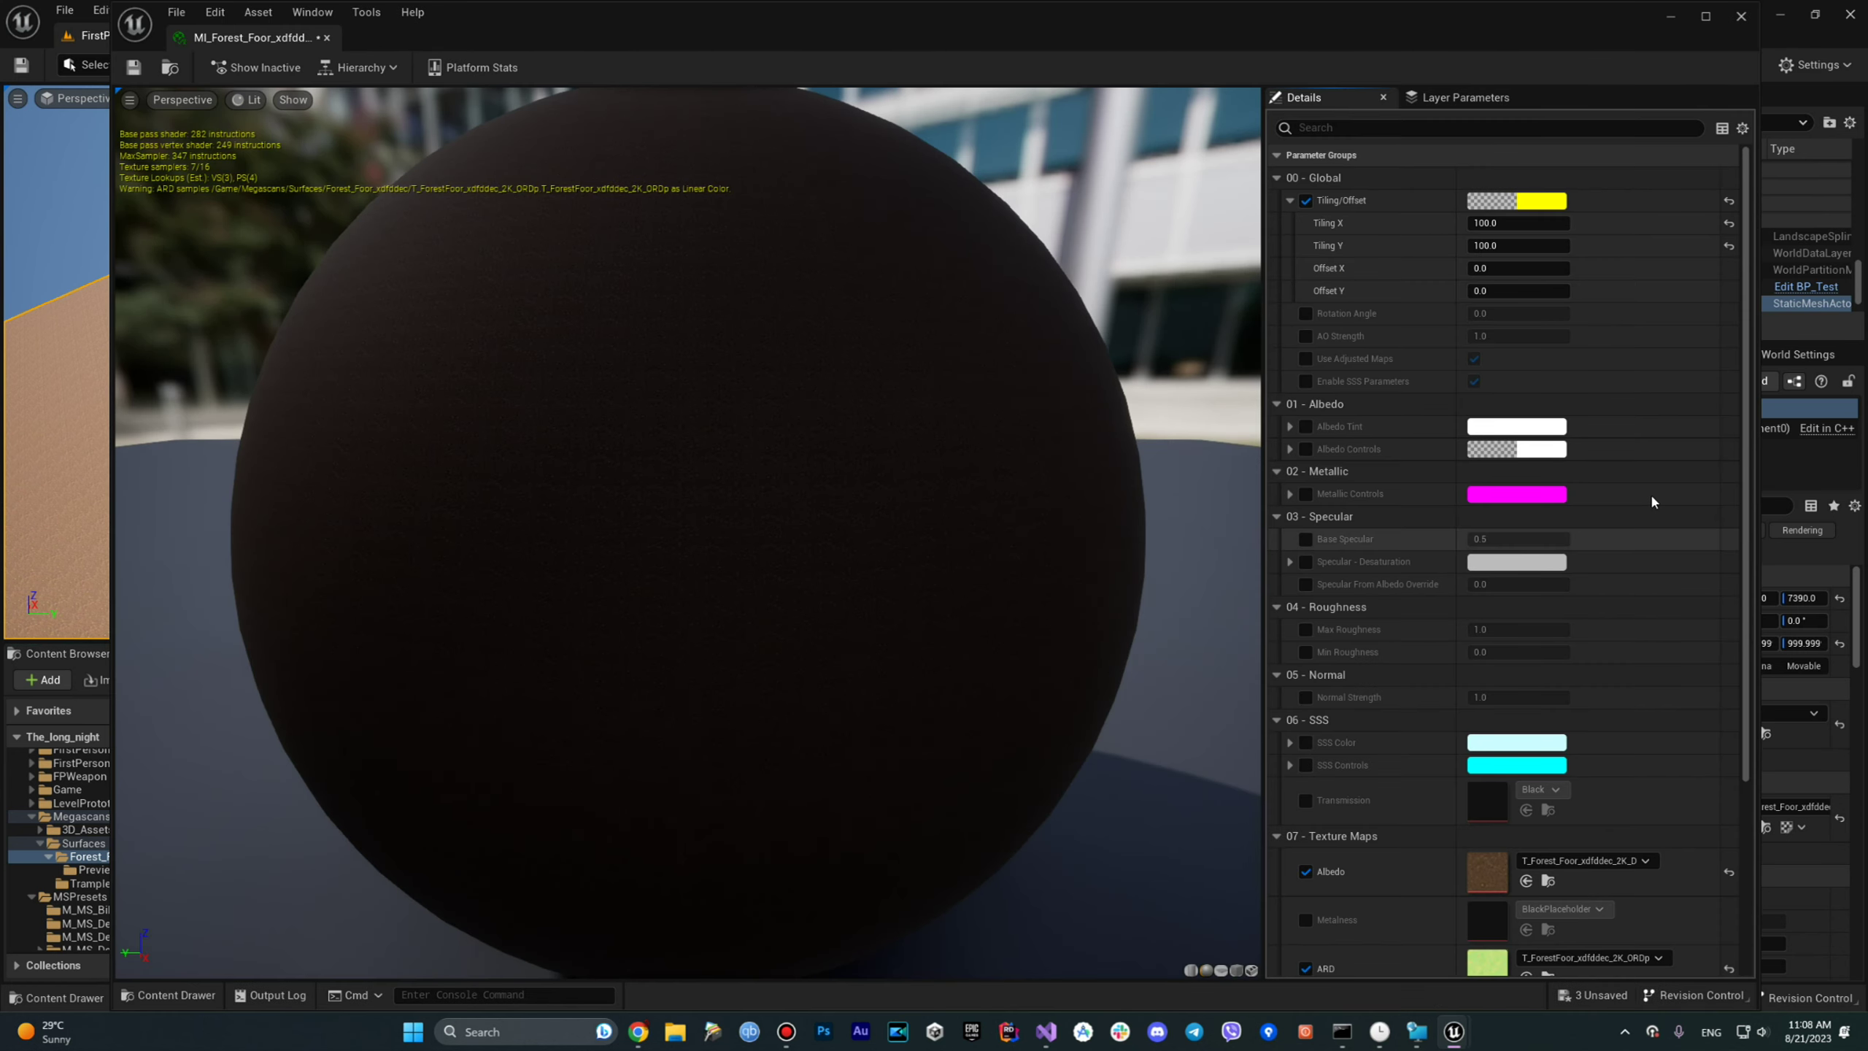
pyautogui.scroll(-5, 1321, 811)
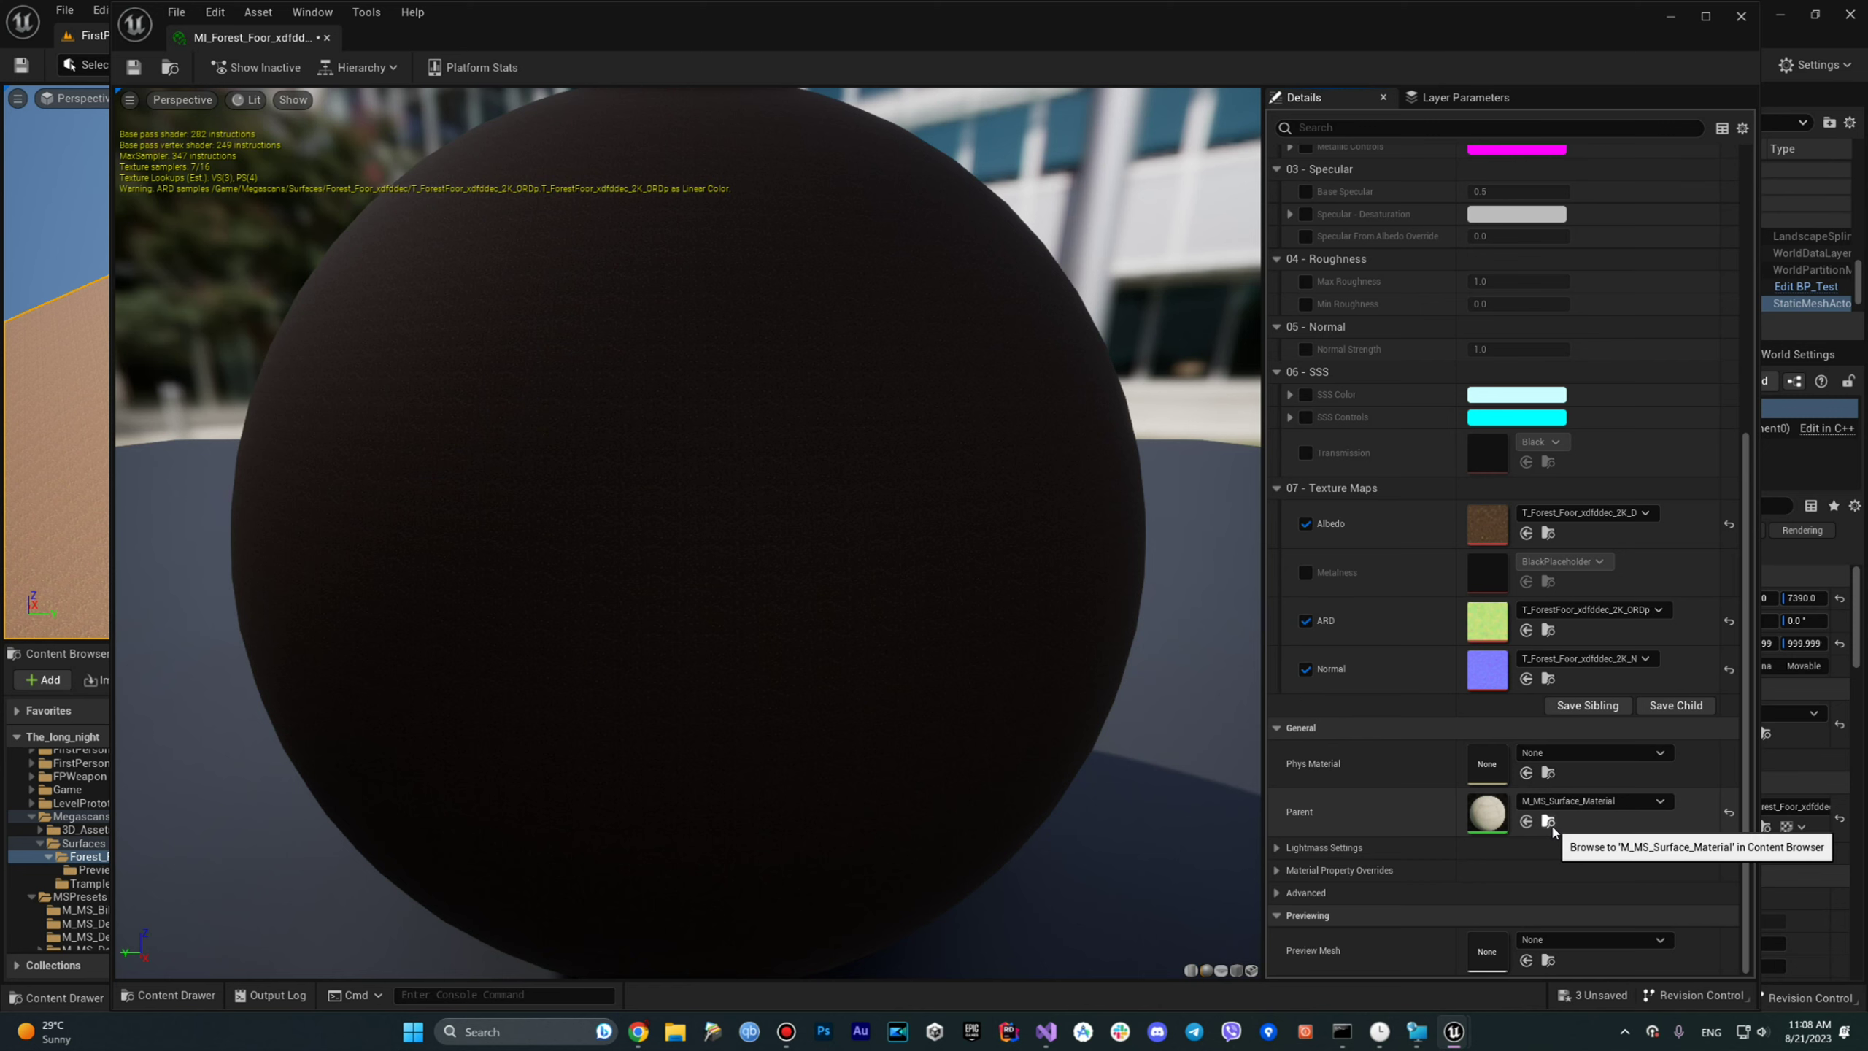
pyautogui.click(1550, 823)
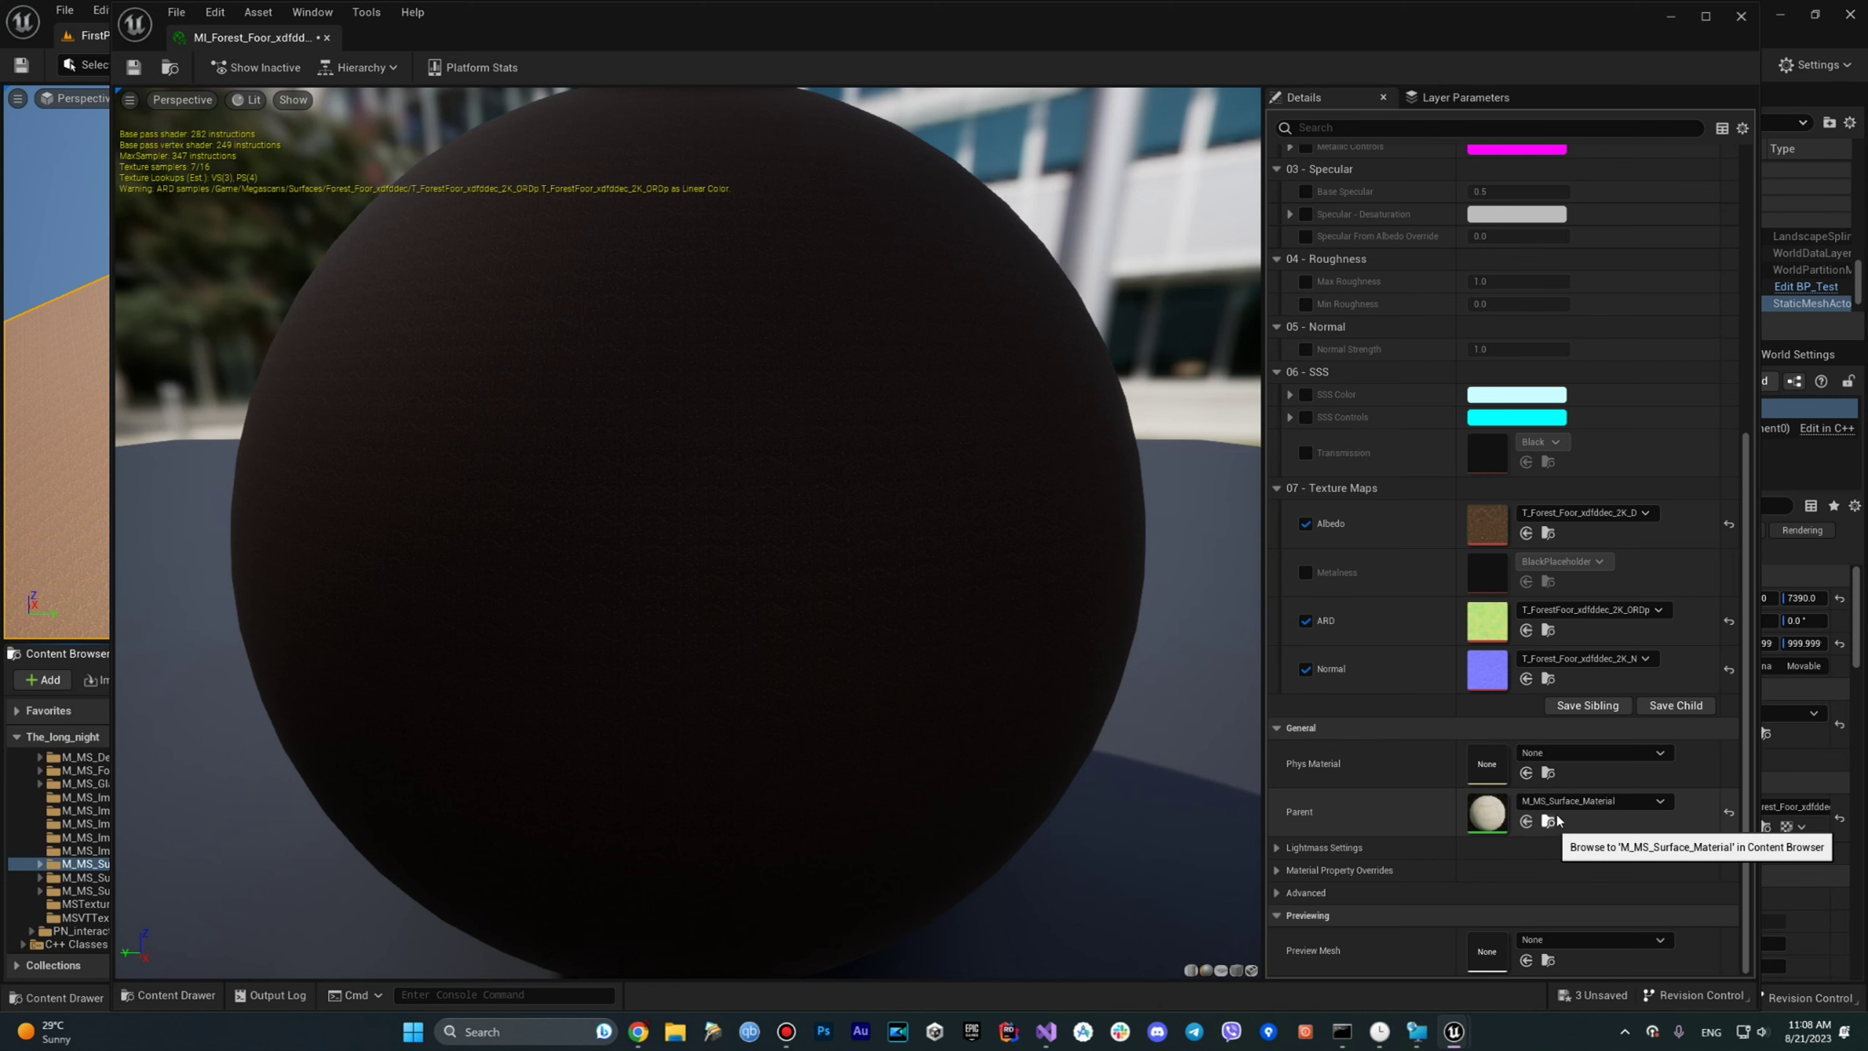
pyautogui.click(1743, 18)
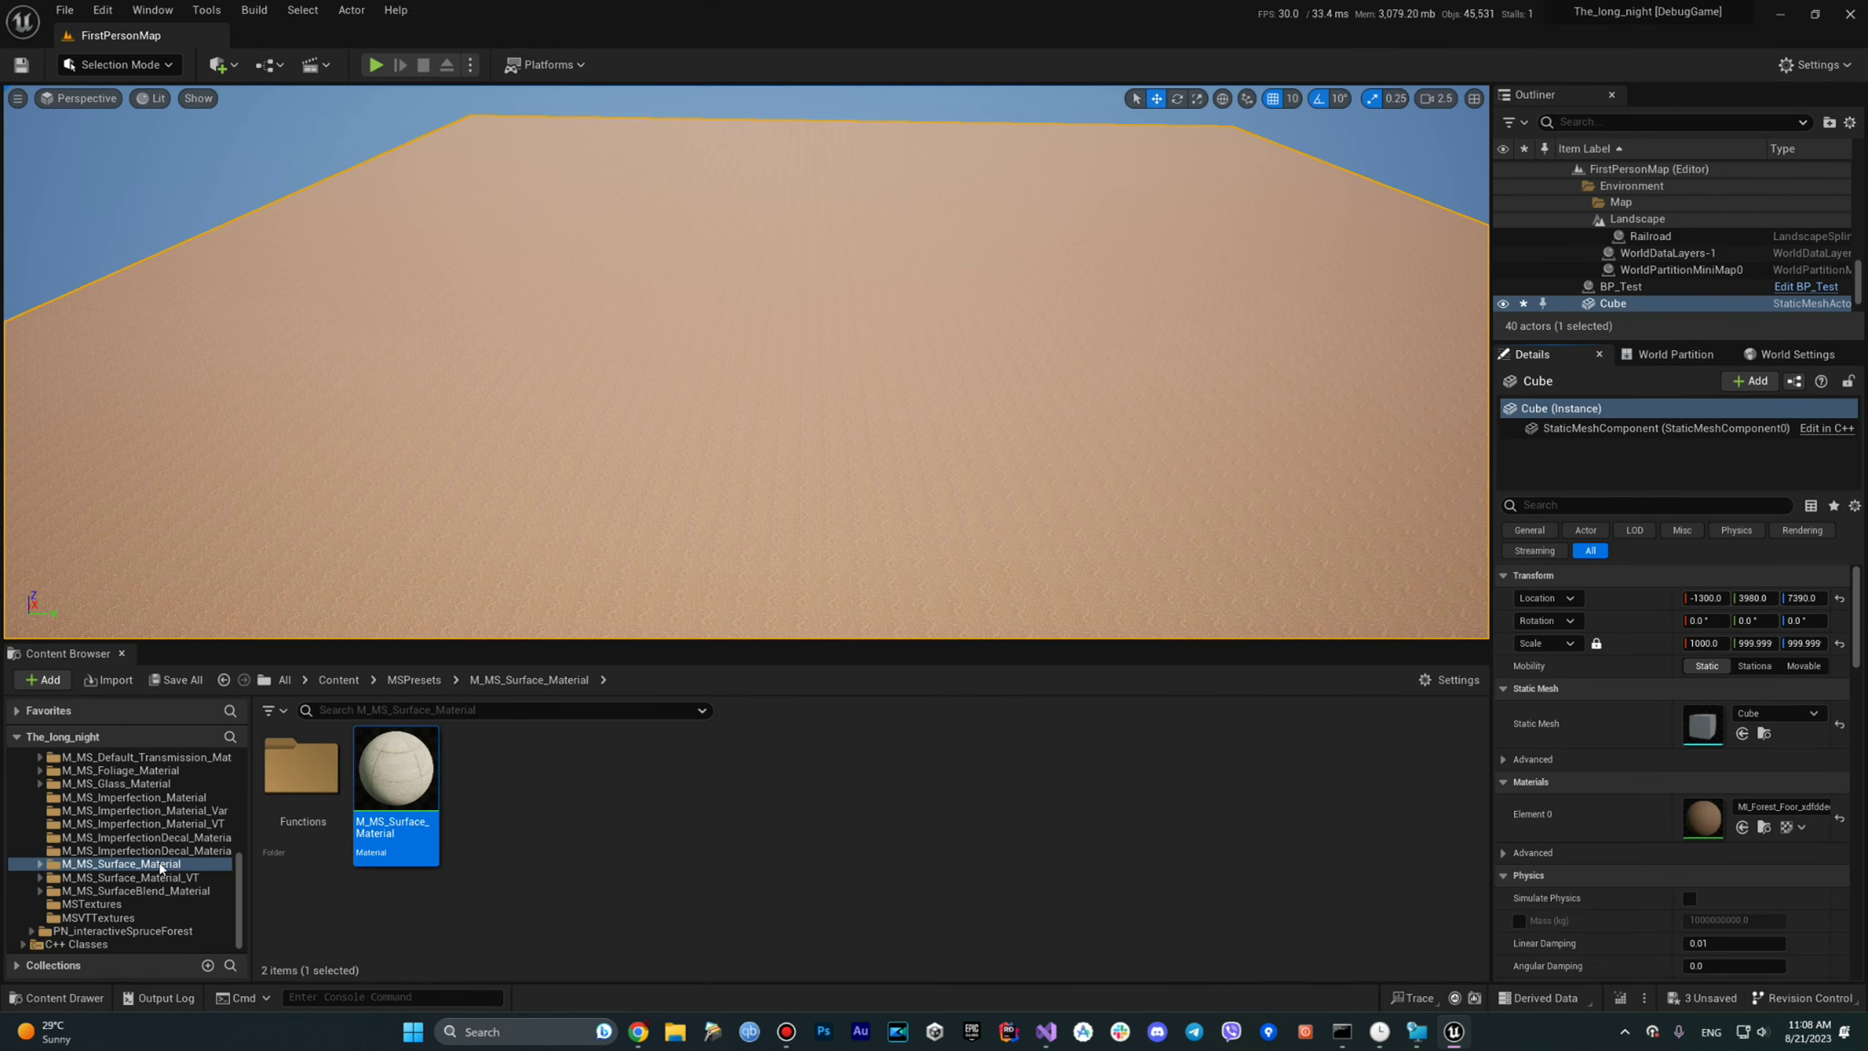
pyautogui.doubleClick(403, 786)
# Add a TextureVariation node beside the Tiling group, fed by MF_Tiling's Result.
pyautogui.moveTo(791, 666); pyautogui.dragTo(1073, 668, button='right')
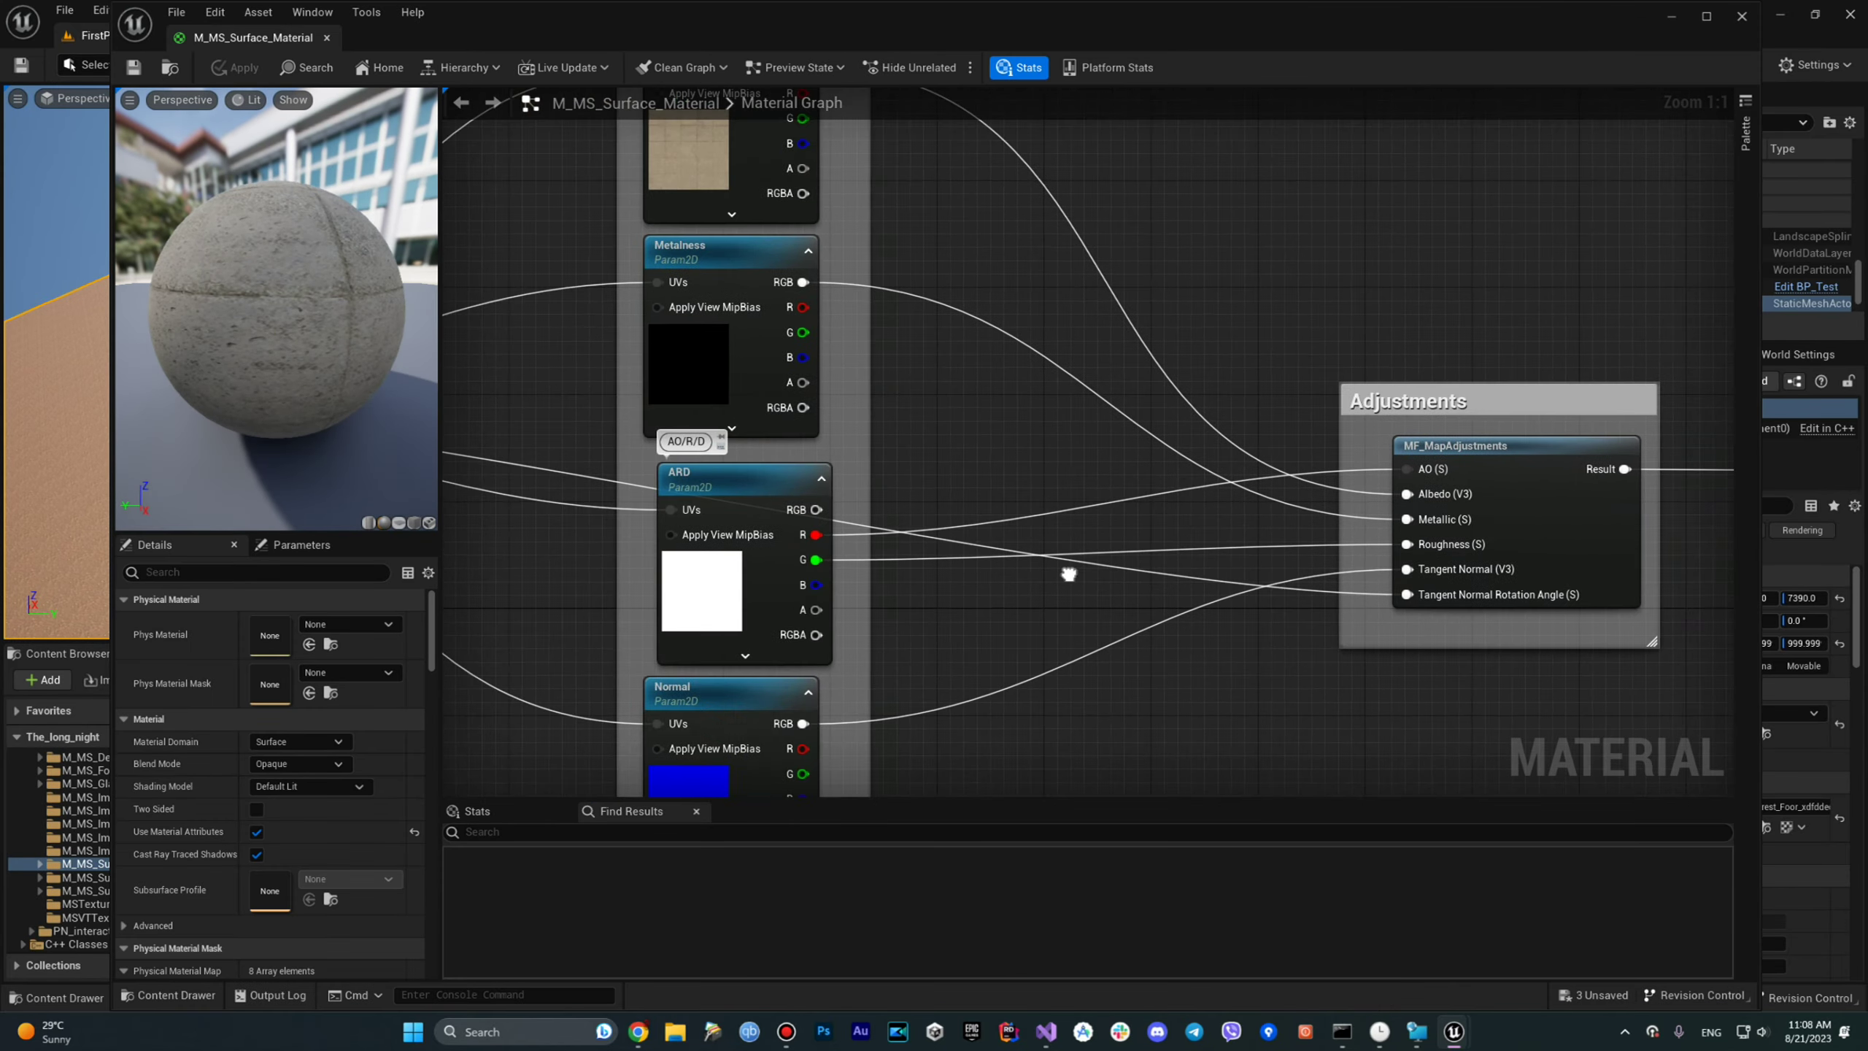
pyautogui.moveTo(496, 563); pyautogui.dragTo(813, 627, button='right')
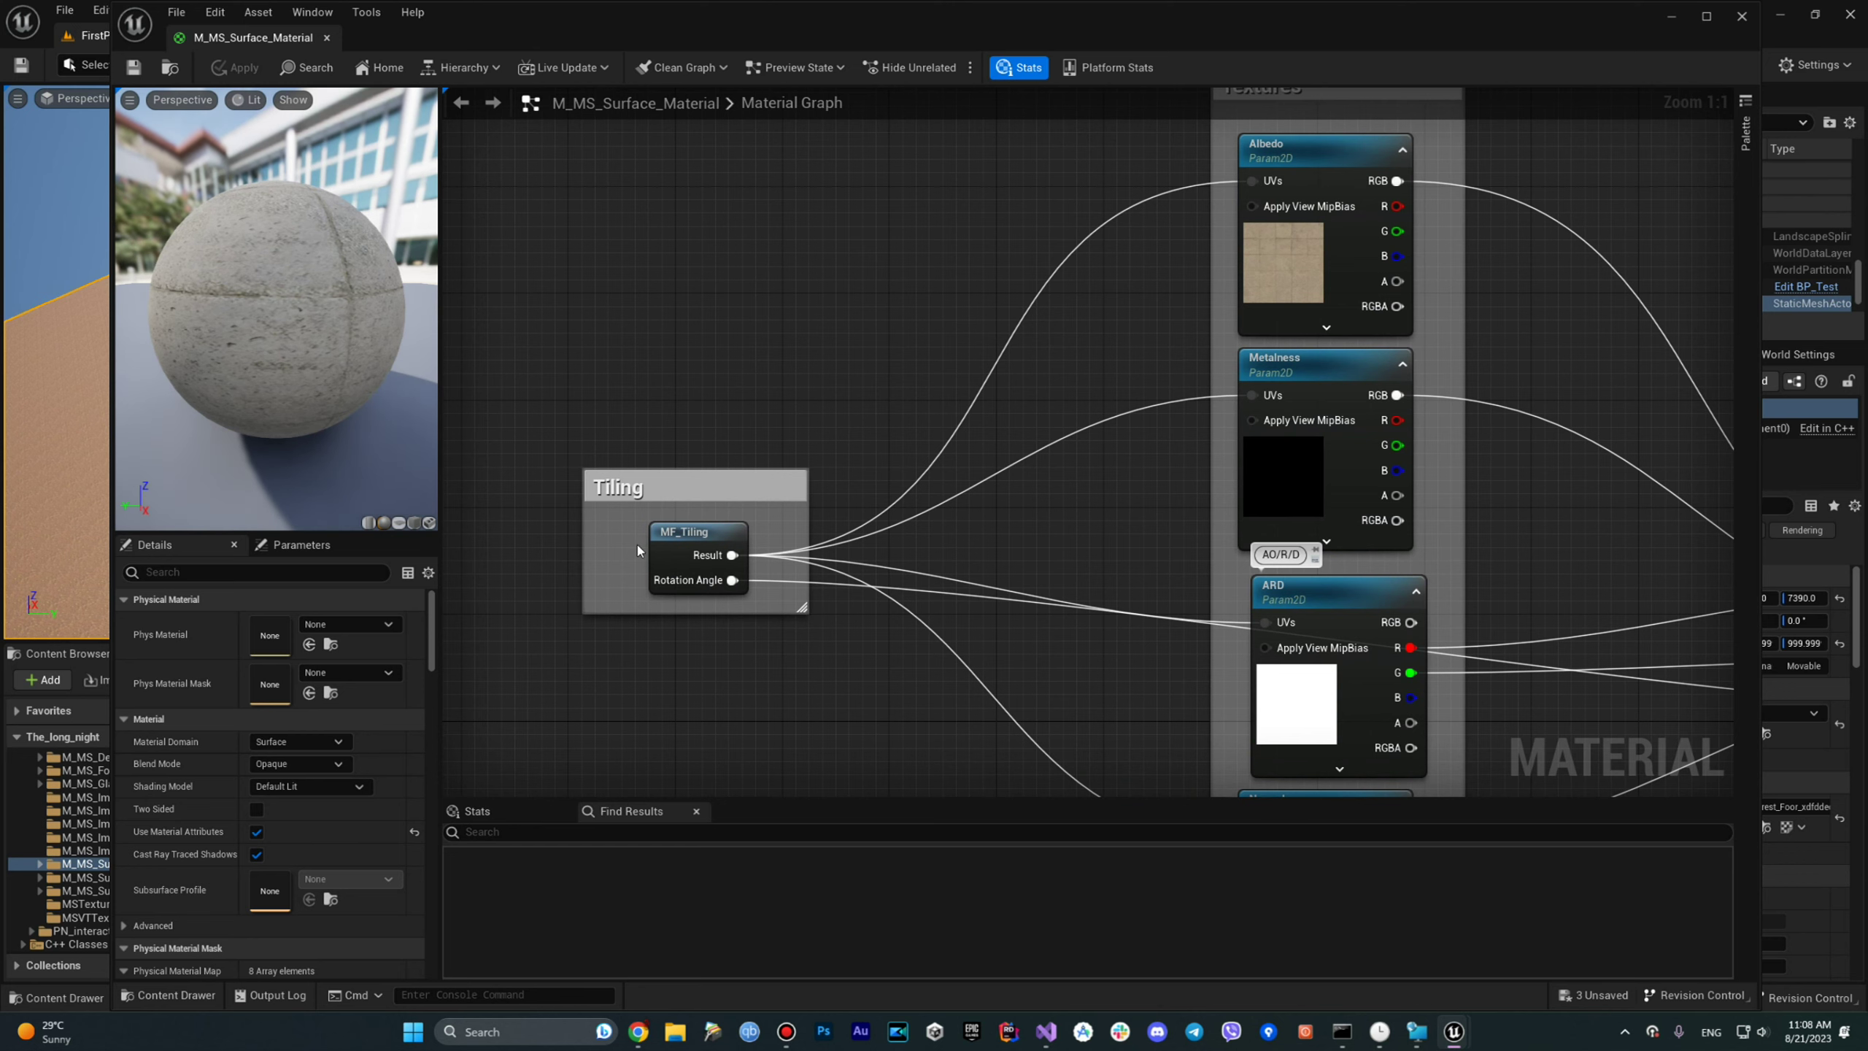
pyautogui.scroll(-5, 1106, 522)
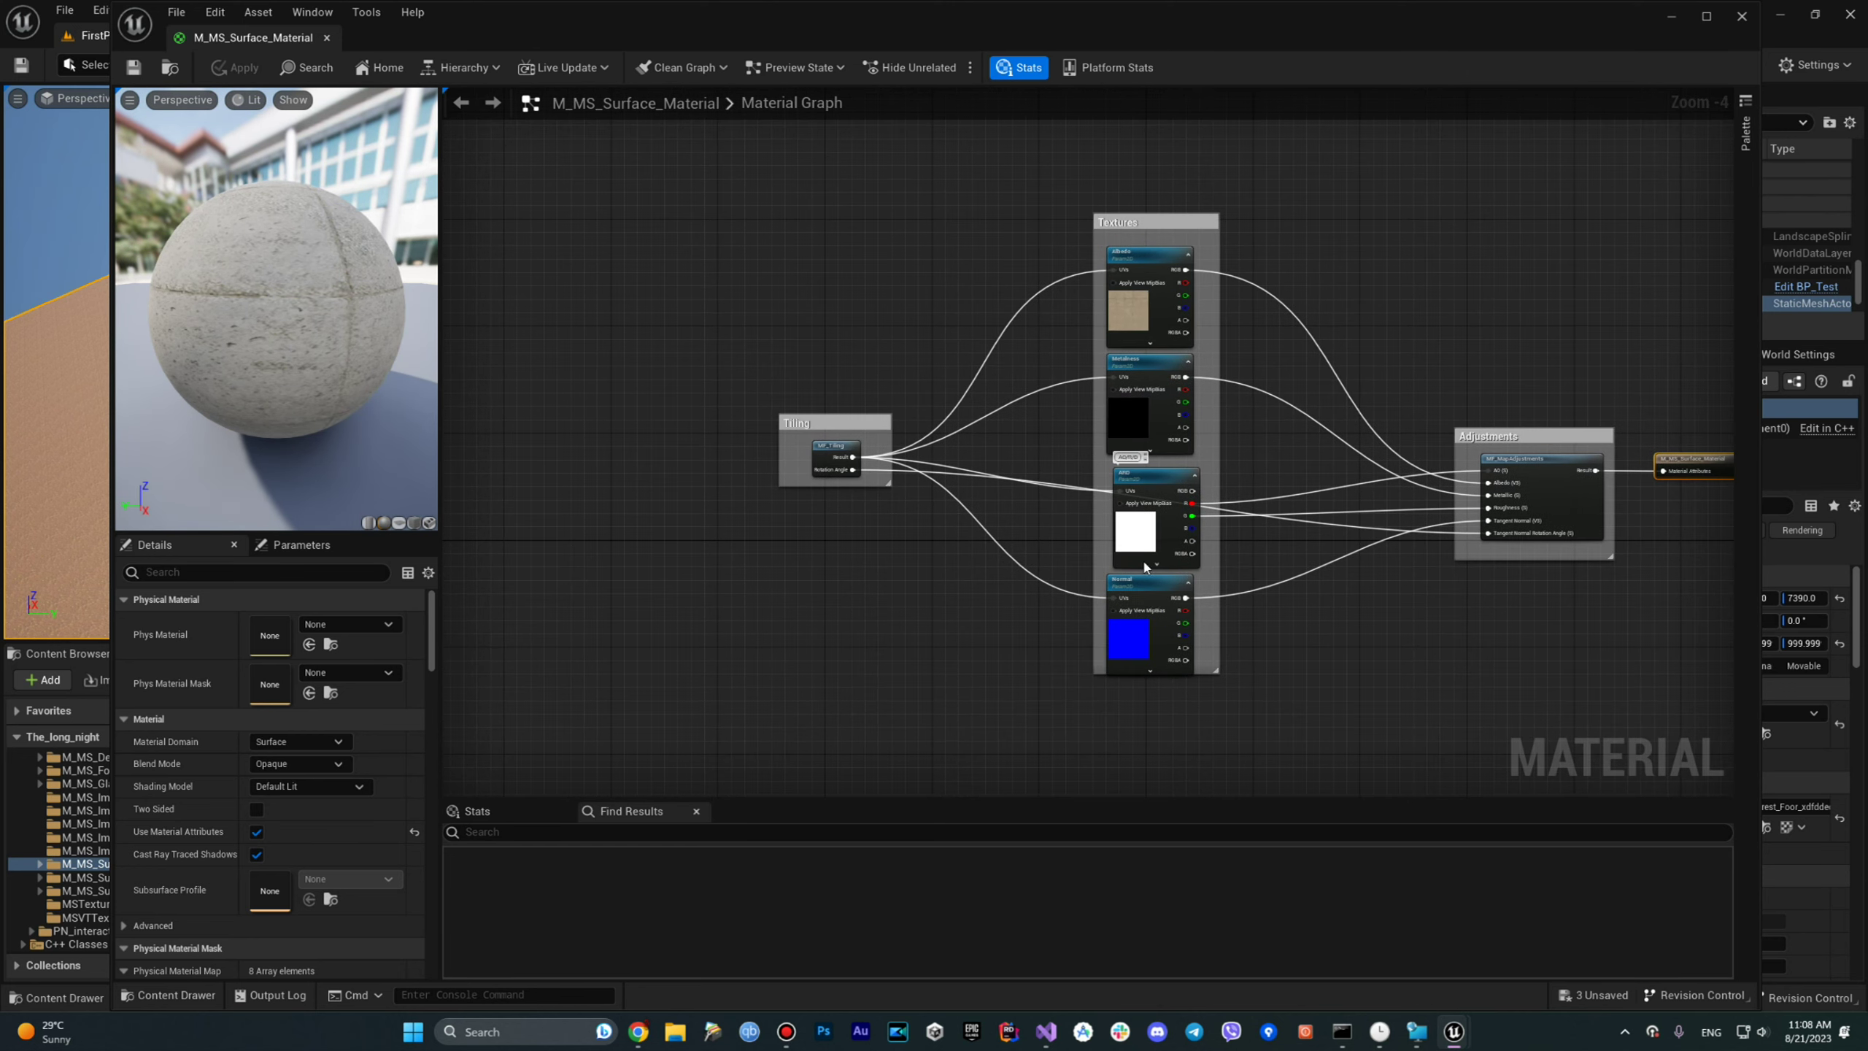
pyautogui.scroll(4, 927, 463)
pyautogui.rightClick(905, 393)
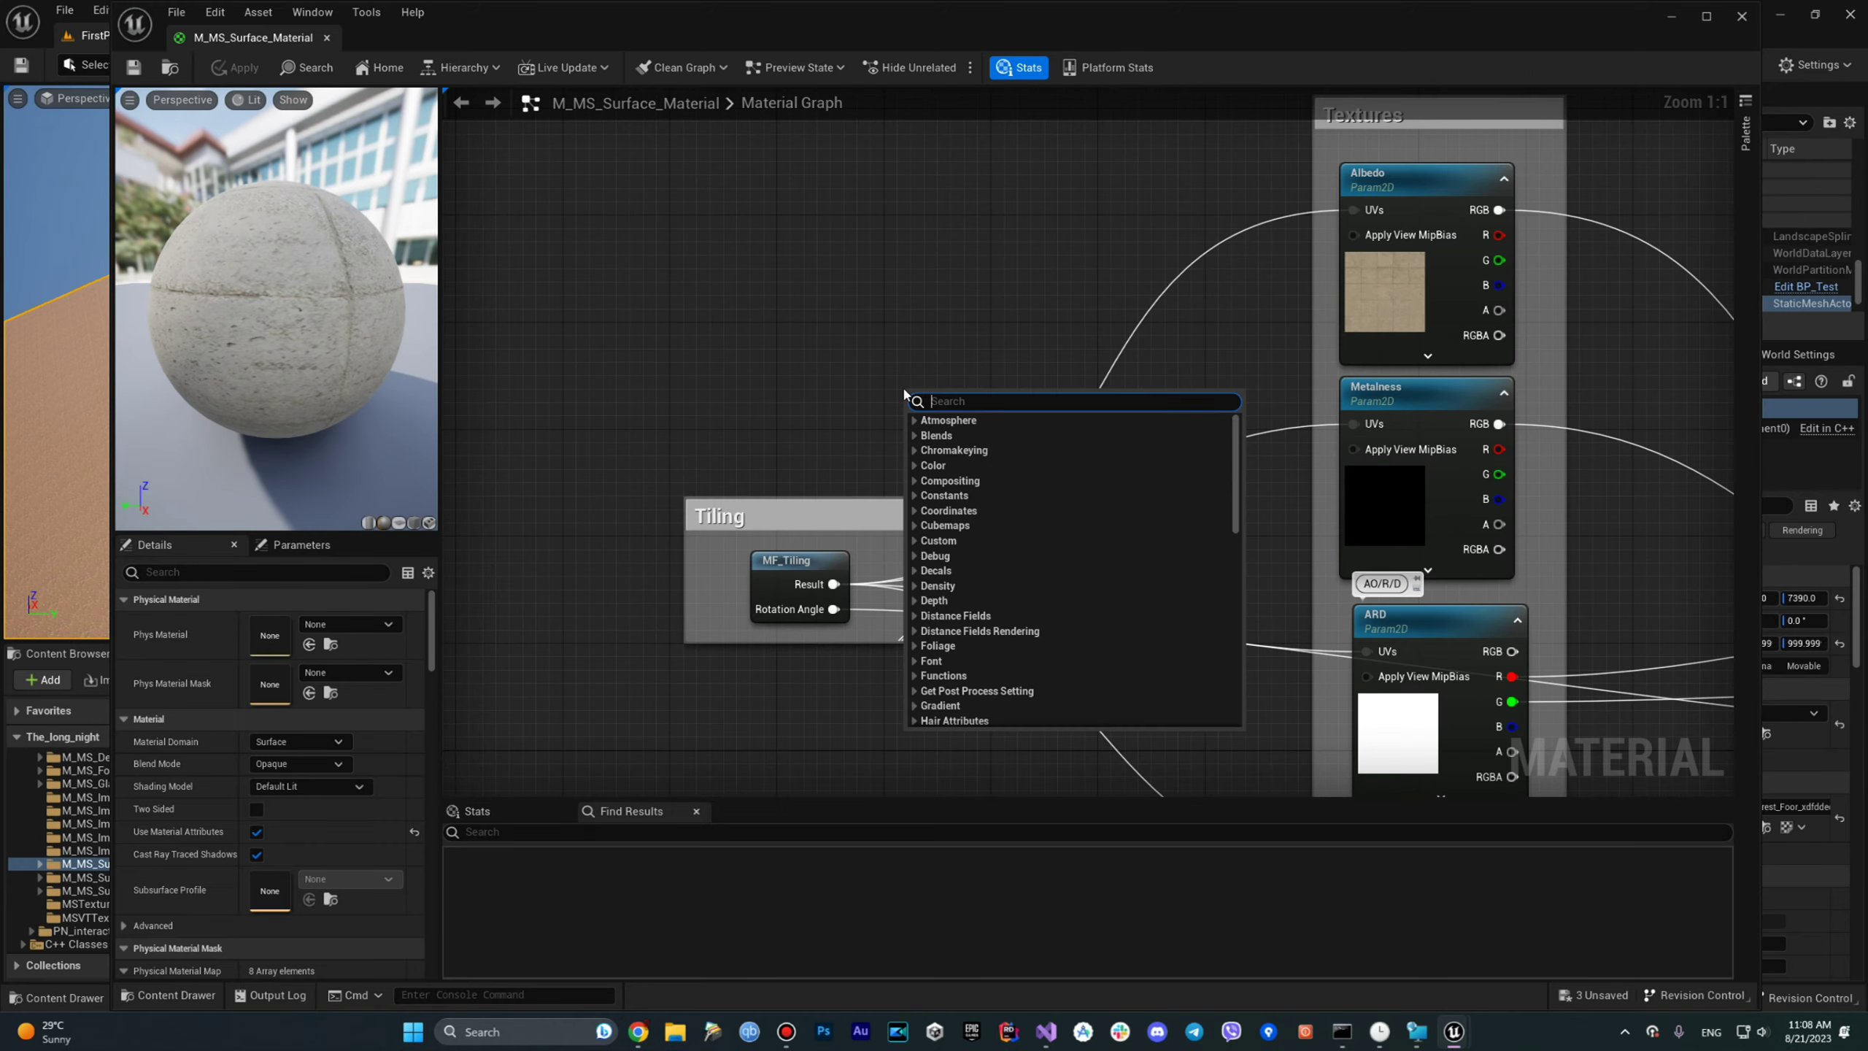
pyautogui.write('tex')
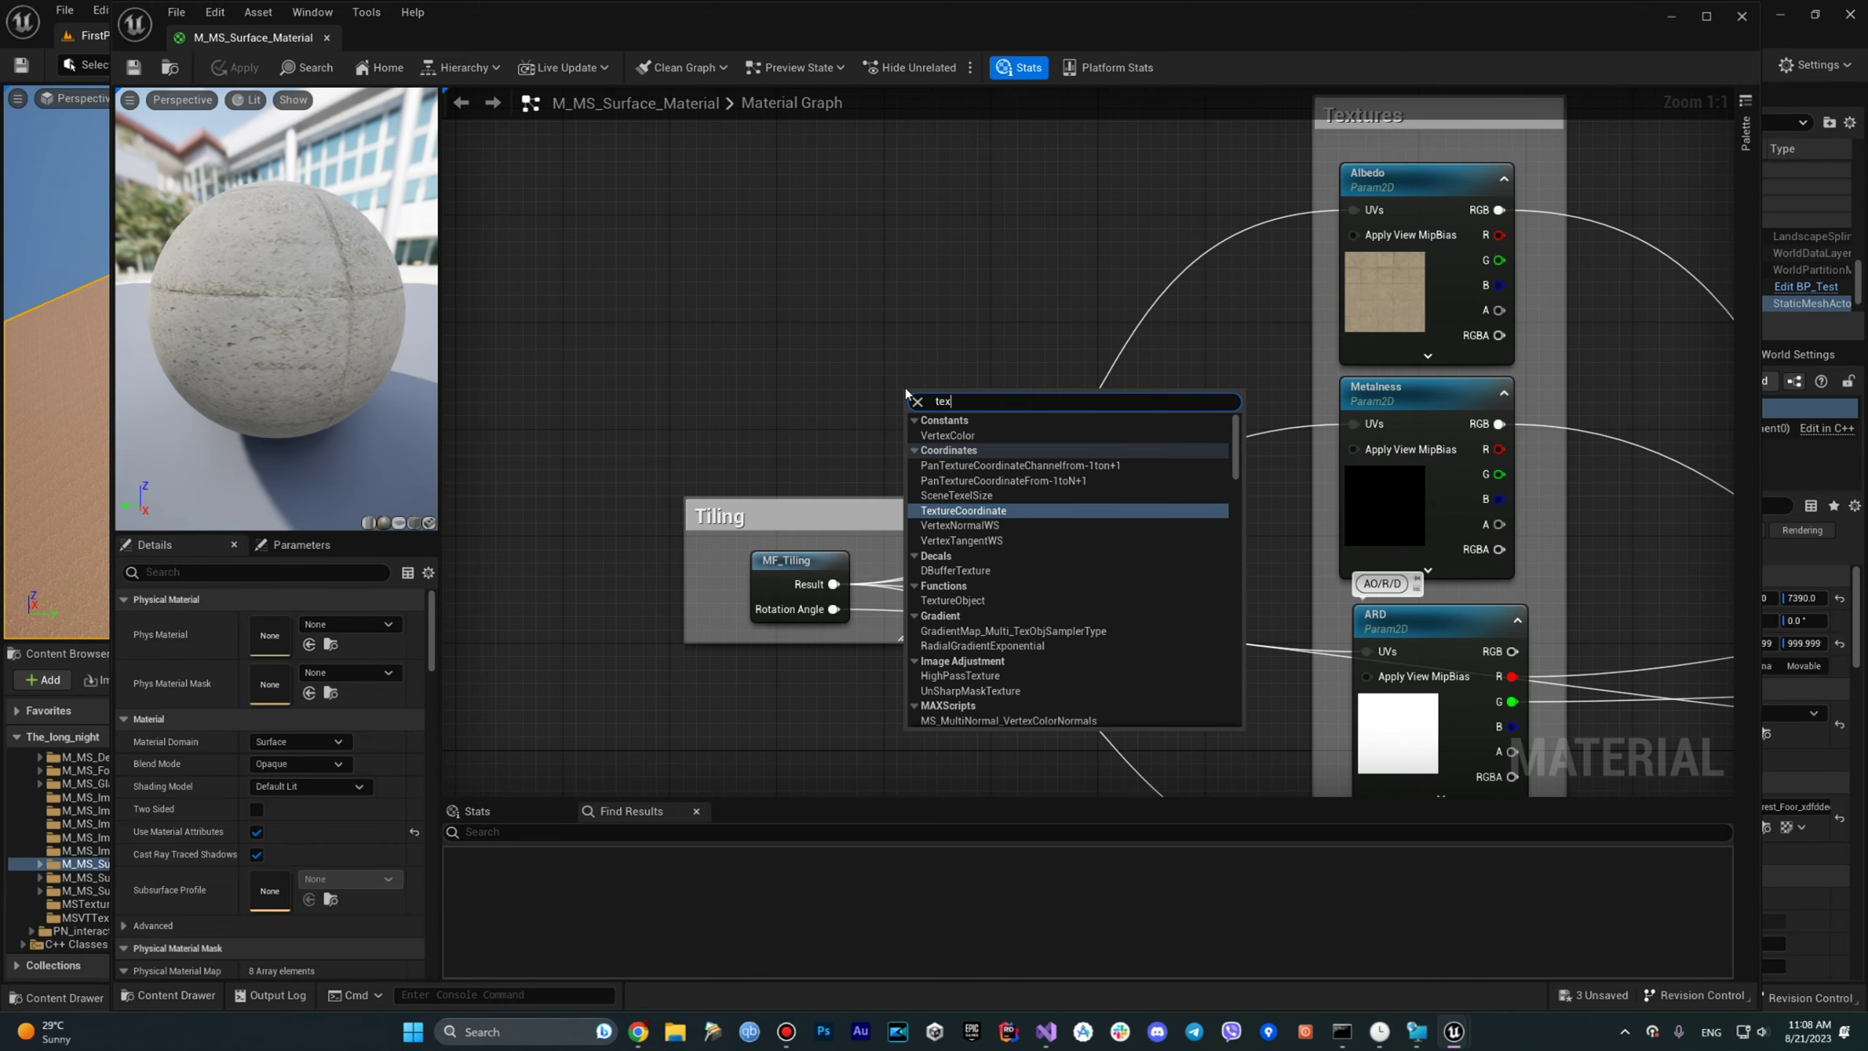
pyautogui.write('turev')
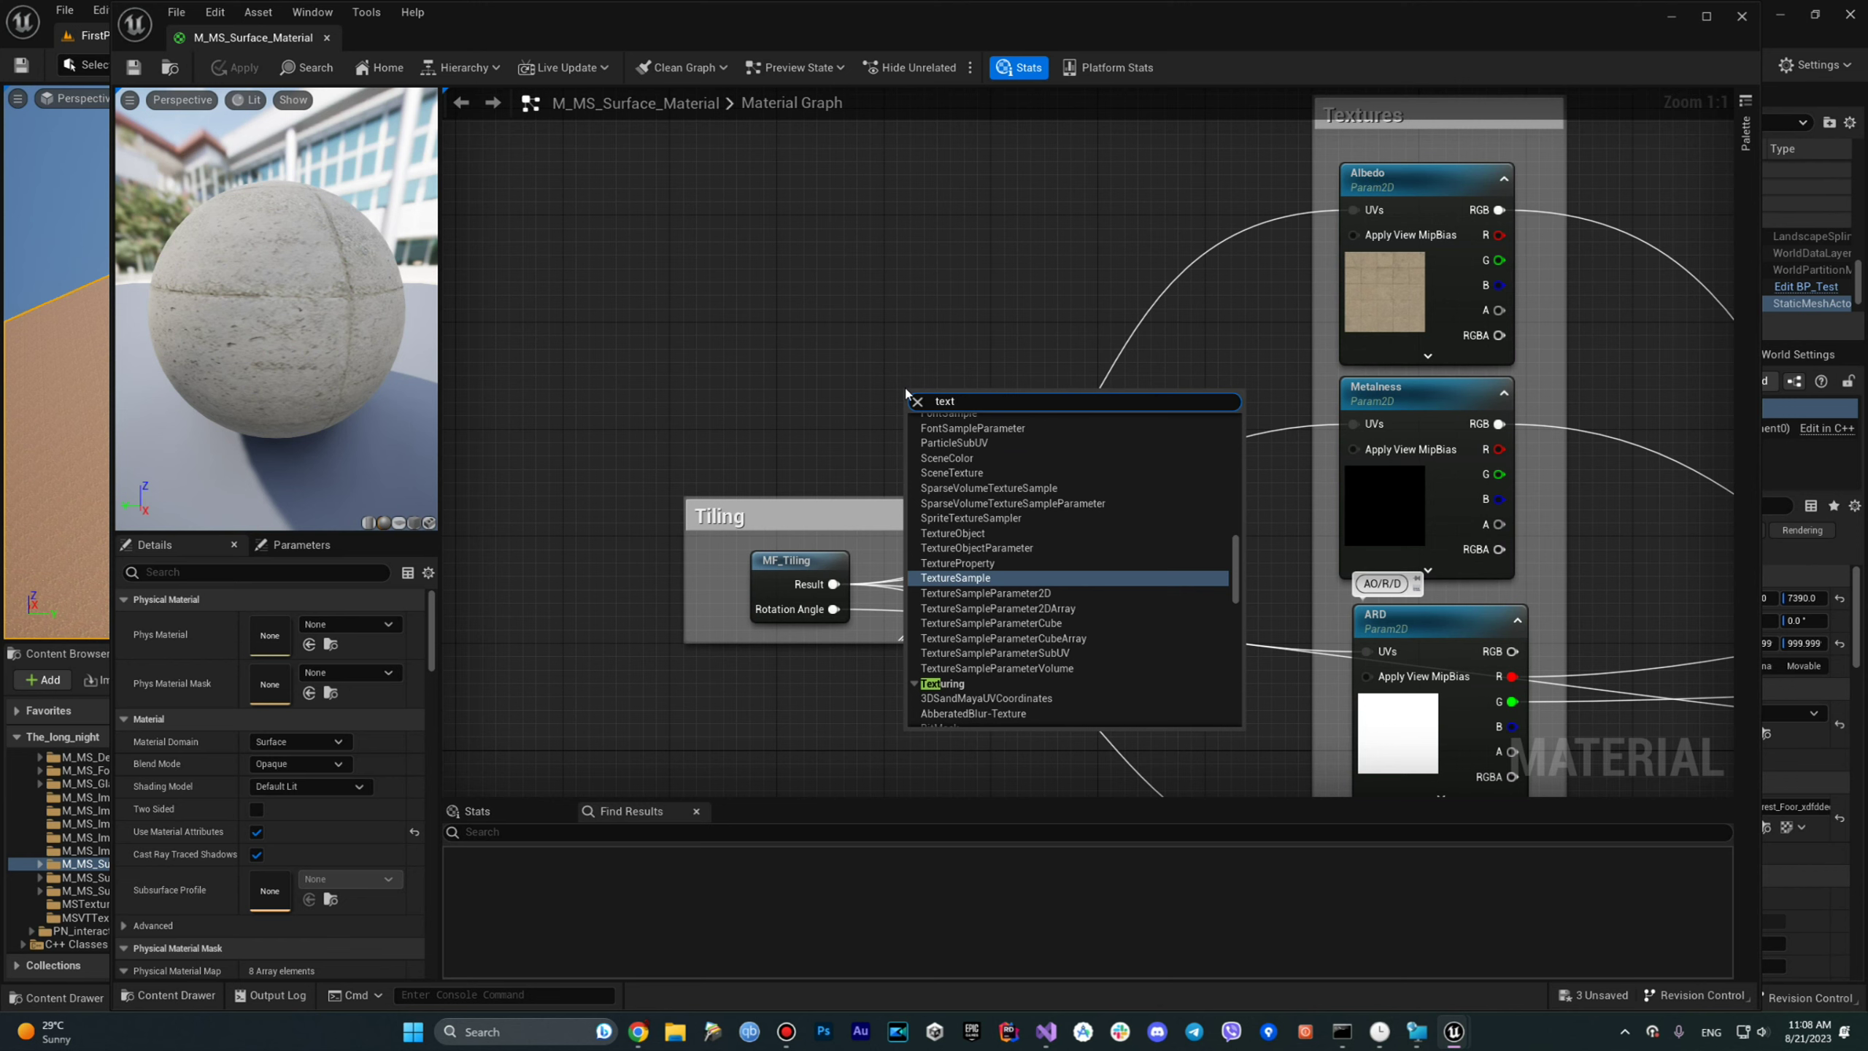
pyautogui.press('Return')
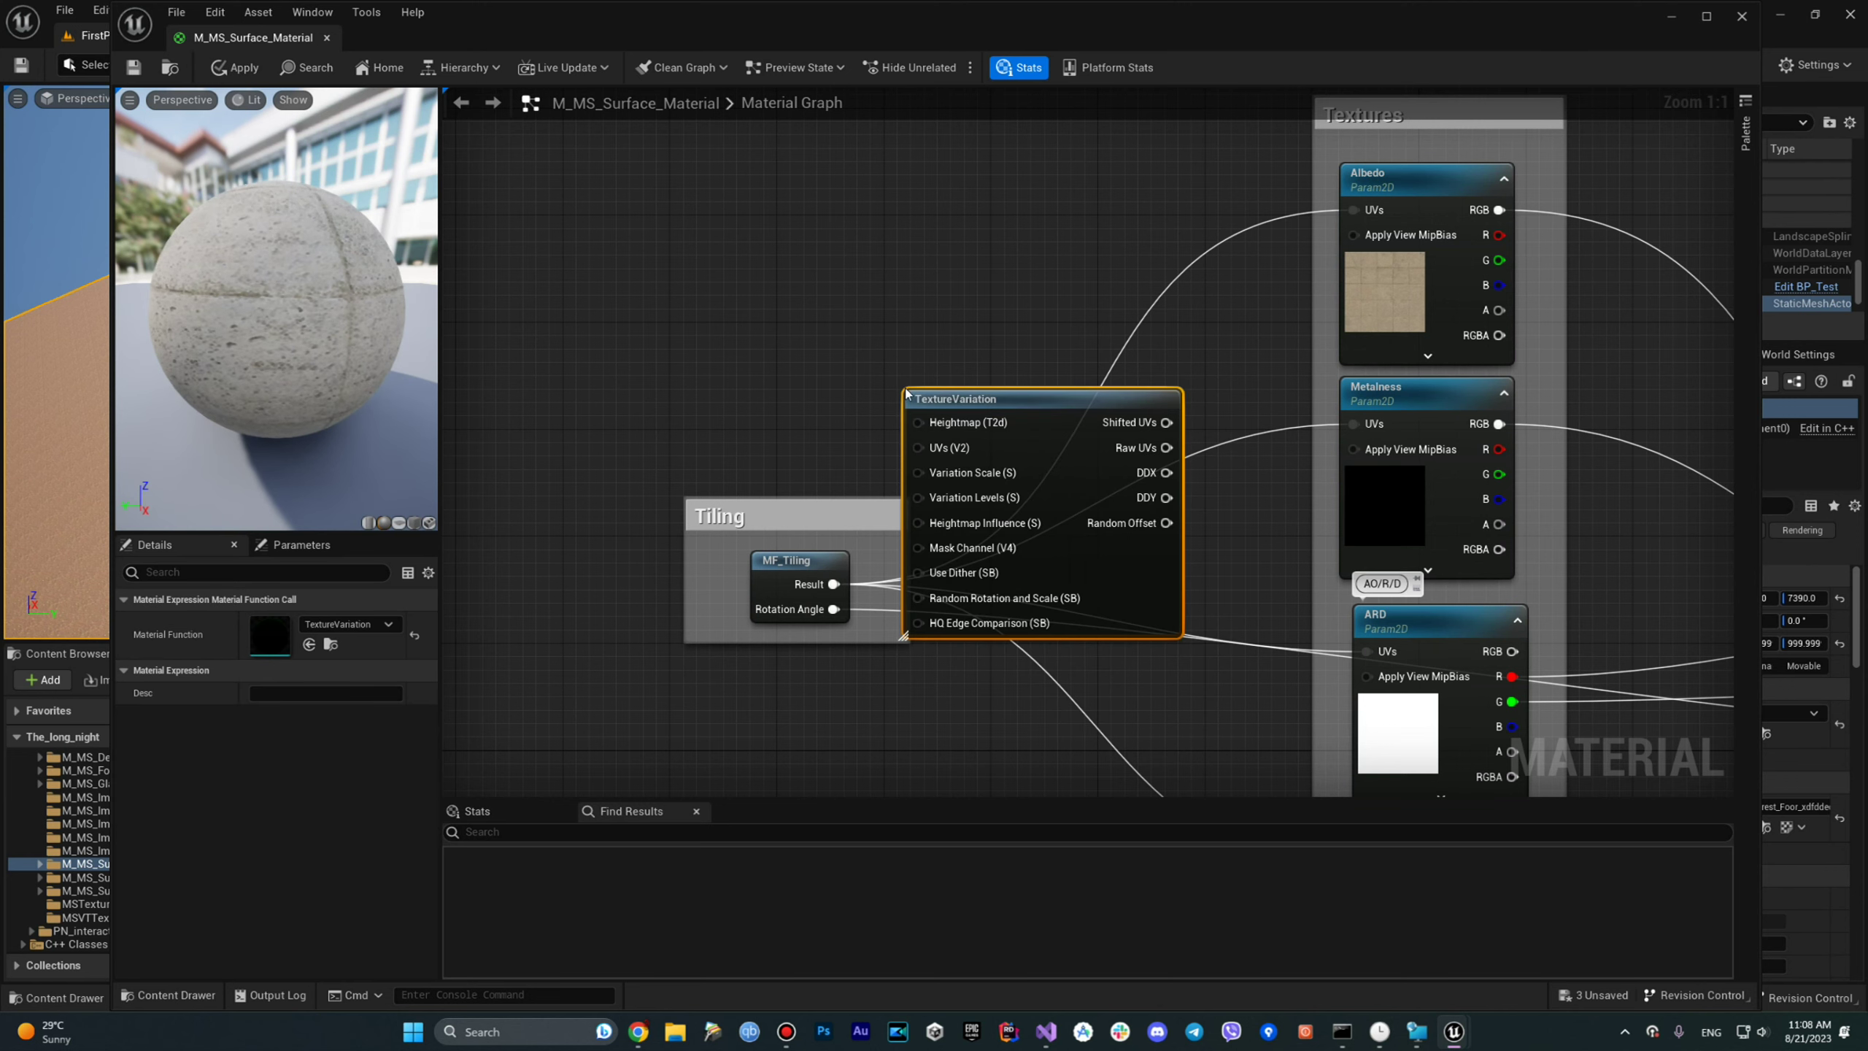
pyautogui.moveTo(1050, 402); pyautogui.dragTo(1150, 402)
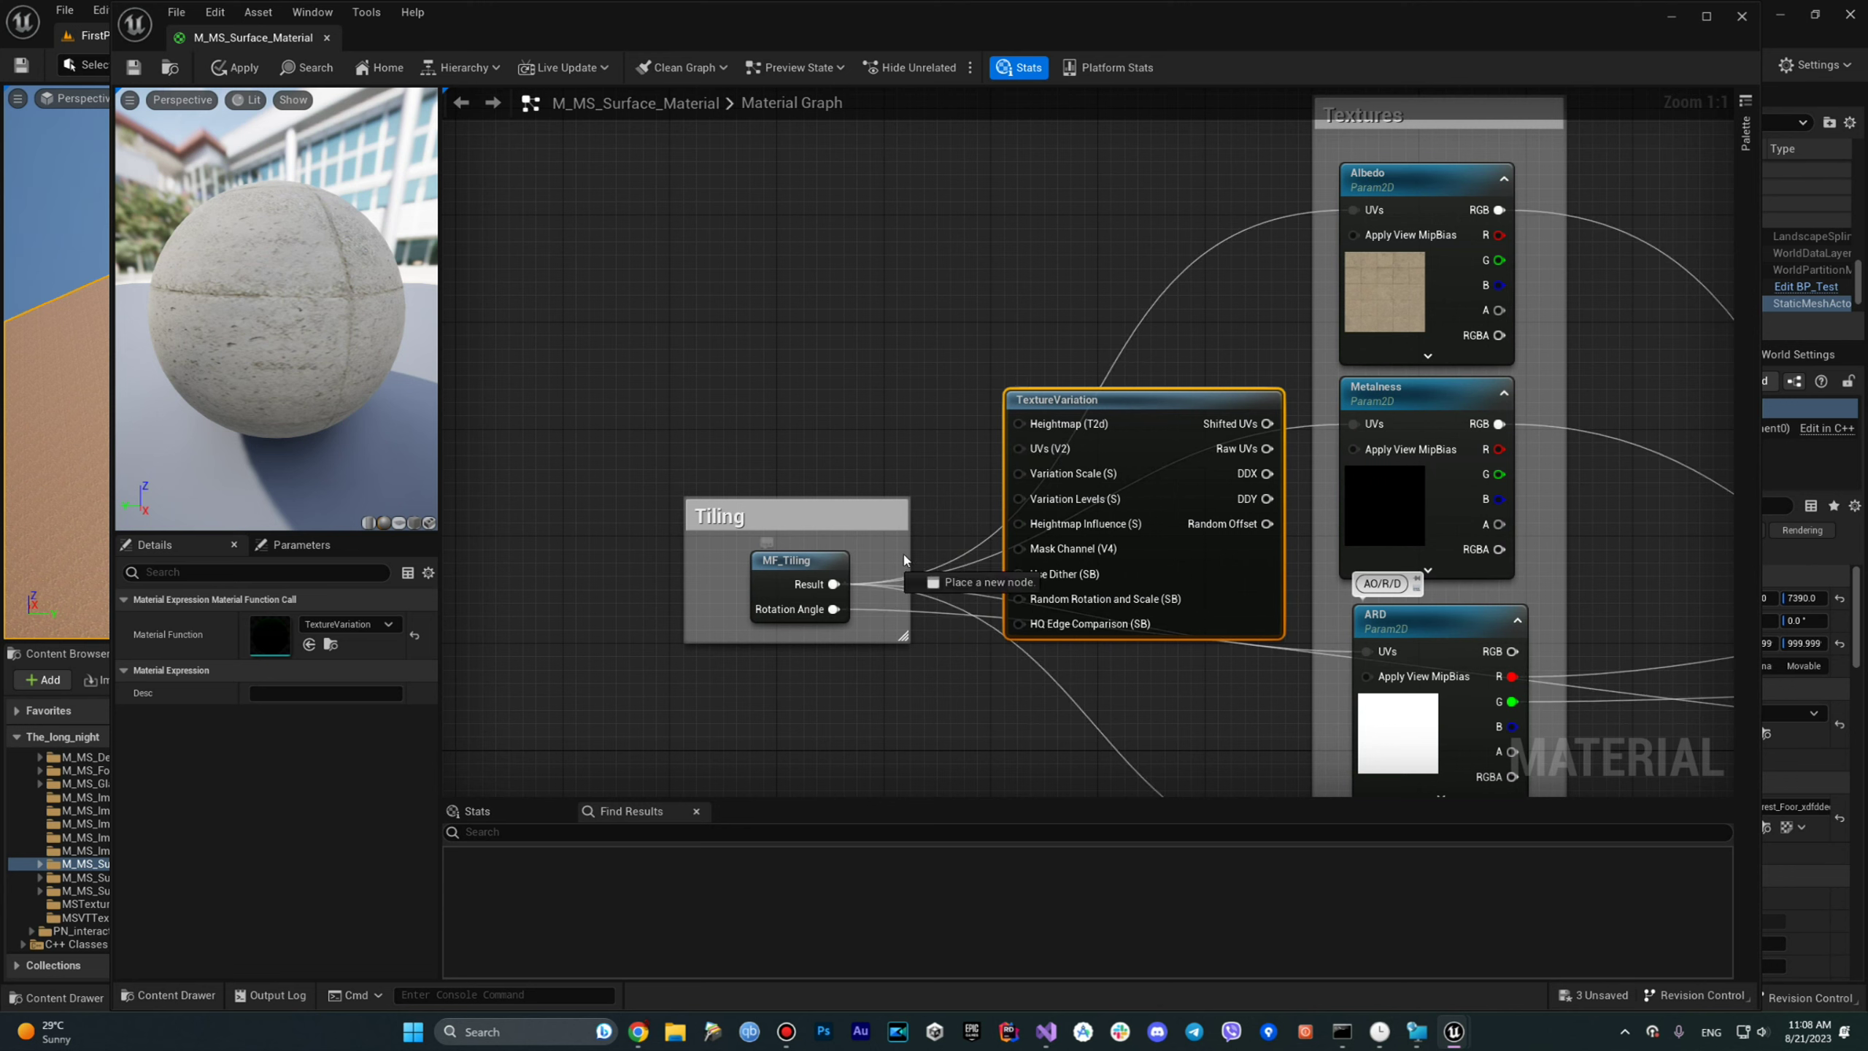
pyautogui.moveTo(833, 584); pyautogui.dragTo(1022, 448)
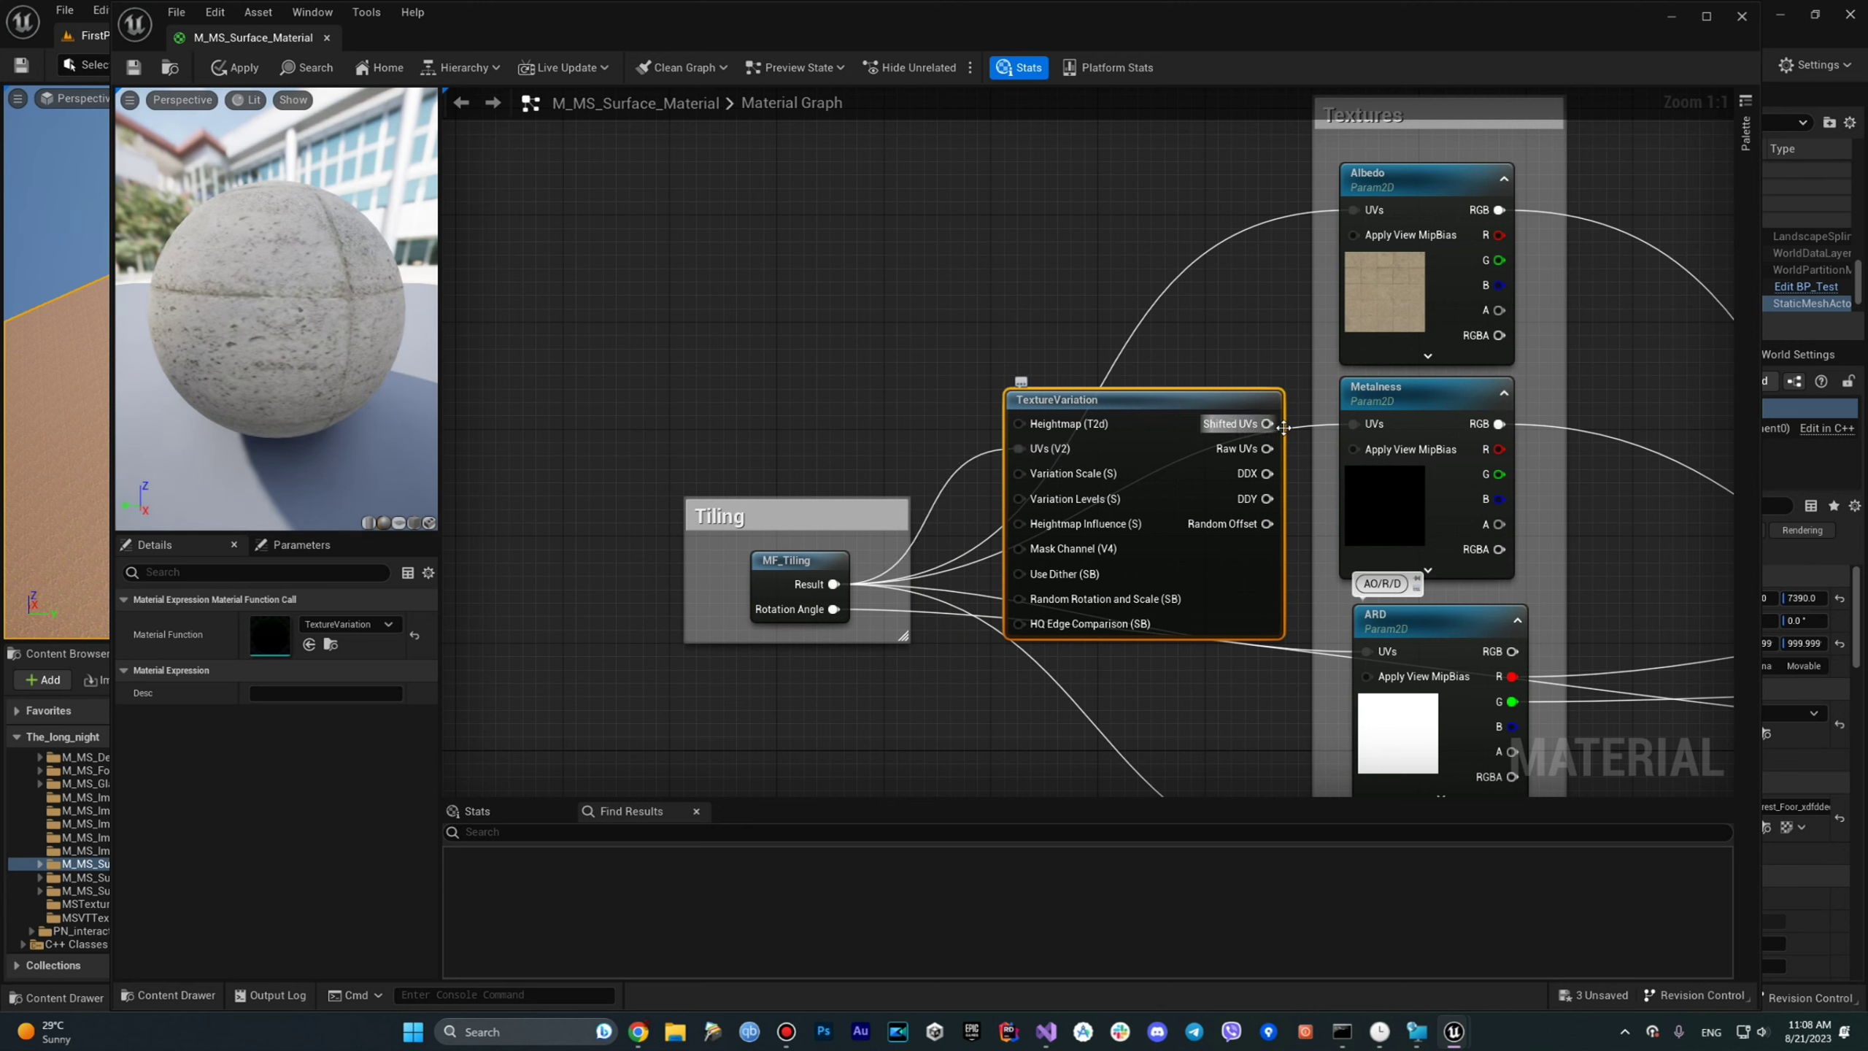
# Wire Shifted UVs into the Metalness, ARD and Normal texture UVs inputs.
pyautogui.moveTo(1197, 425)
pyautogui.mouseDown()
pyautogui.moveTo(1300, 339)
pyautogui.moveTo(1352, 209)
pyautogui.mouseUp()
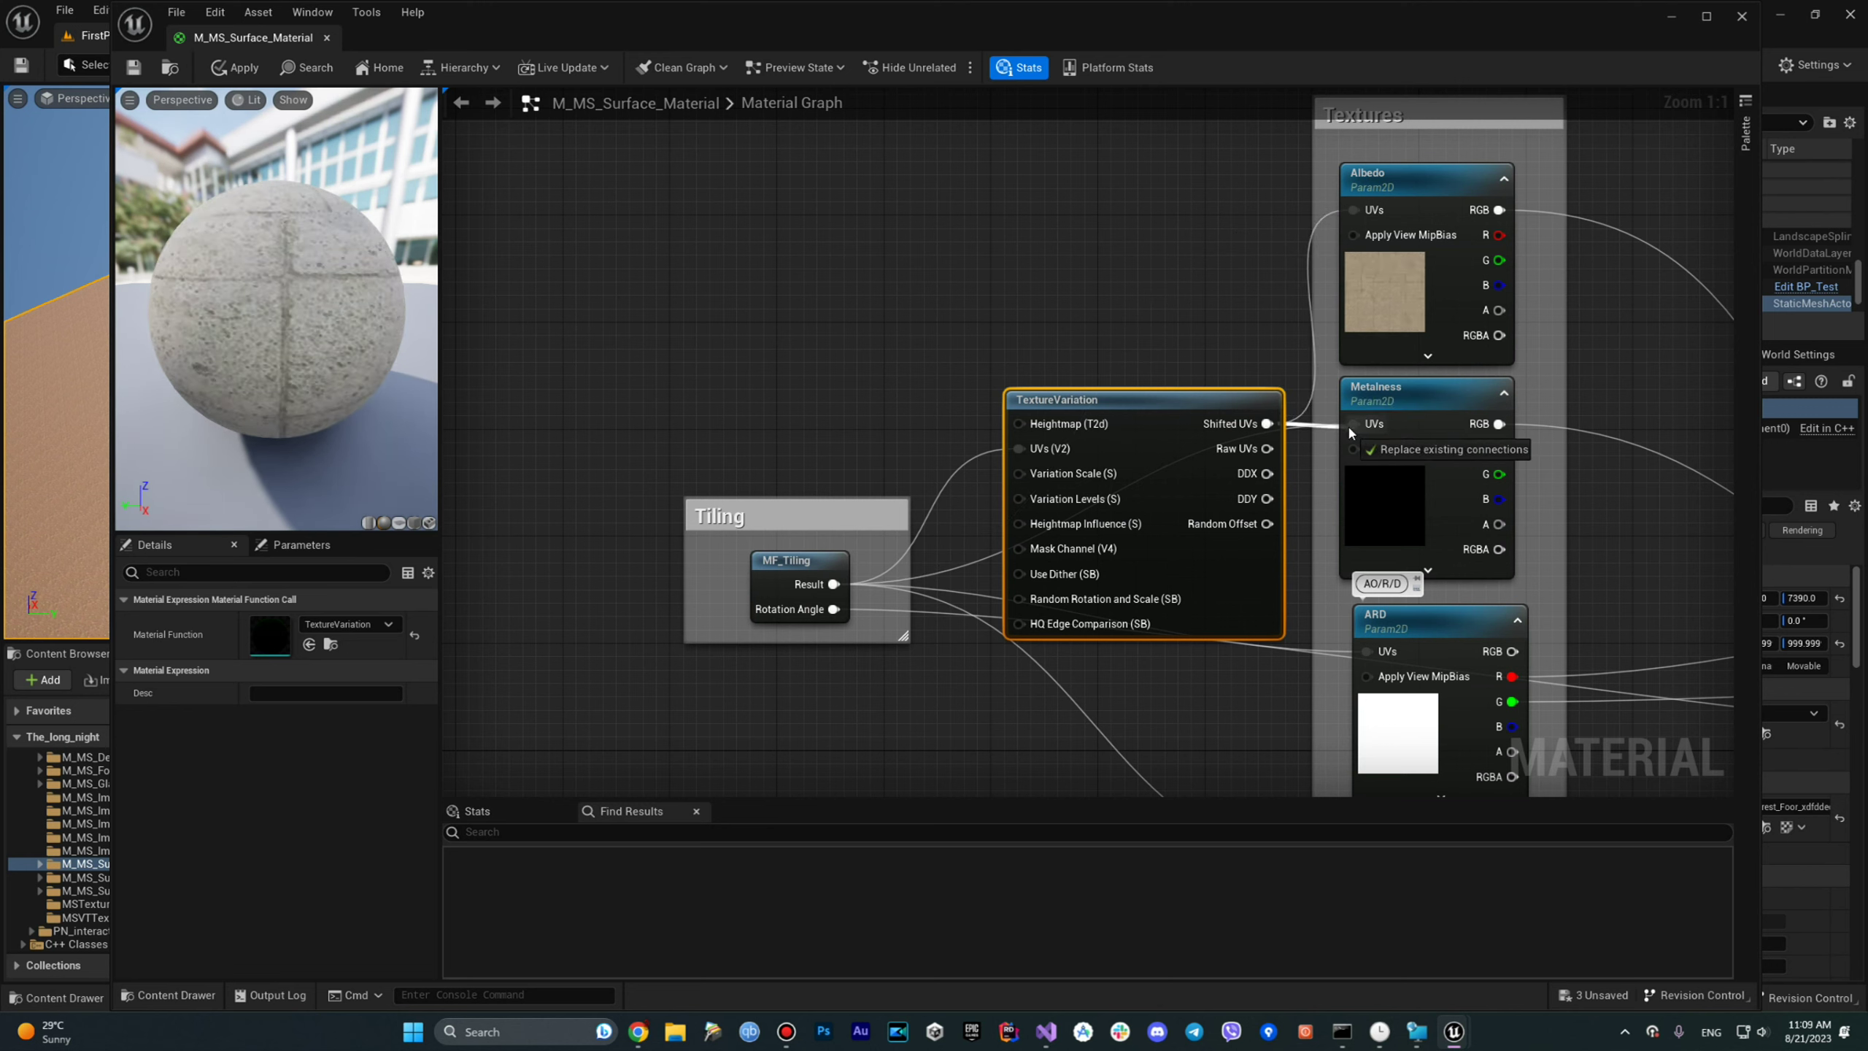
pyautogui.moveTo(1267, 426)
pyautogui.mouseDown()
pyautogui.moveTo(1353, 423)
pyautogui.moveTo(1329, 599)
pyautogui.moveTo(1366, 651)
pyautogui.mouseUp()
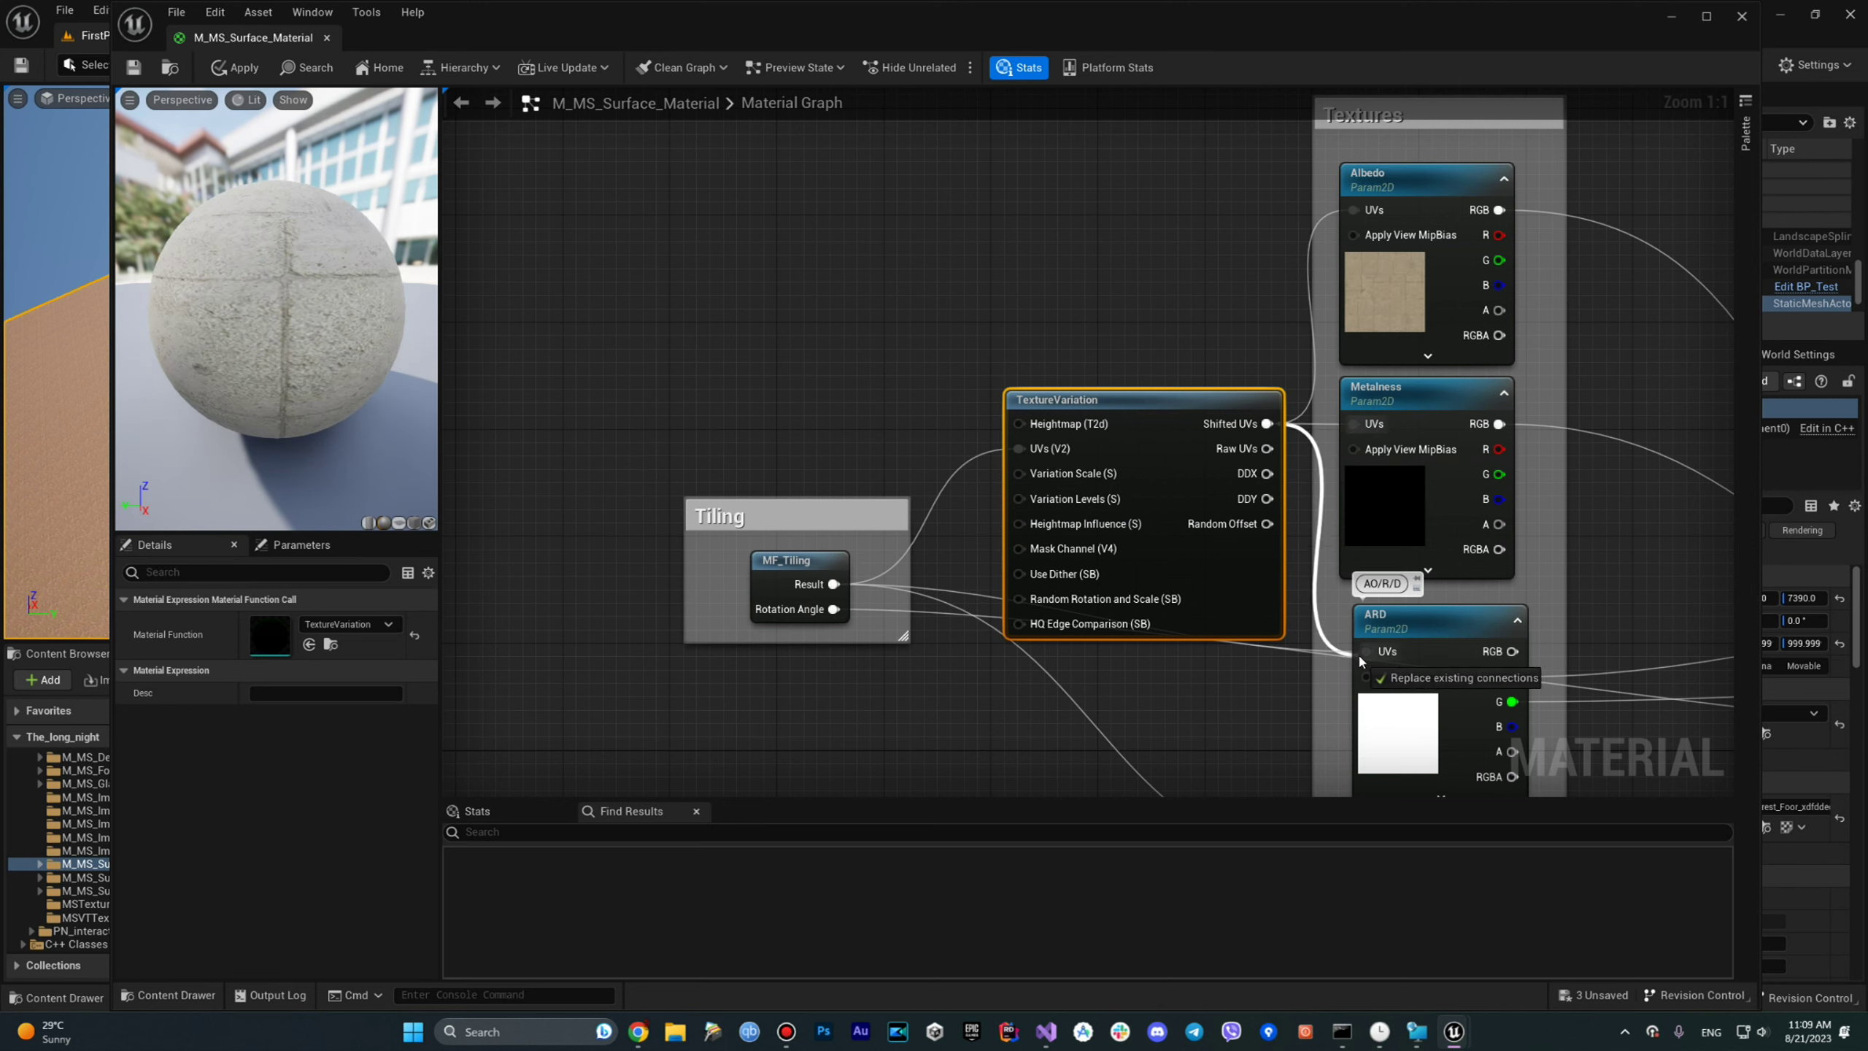
pyautogui.moveTo(1192, 434); pyautogui.dragTo(1040, 150, button='right')
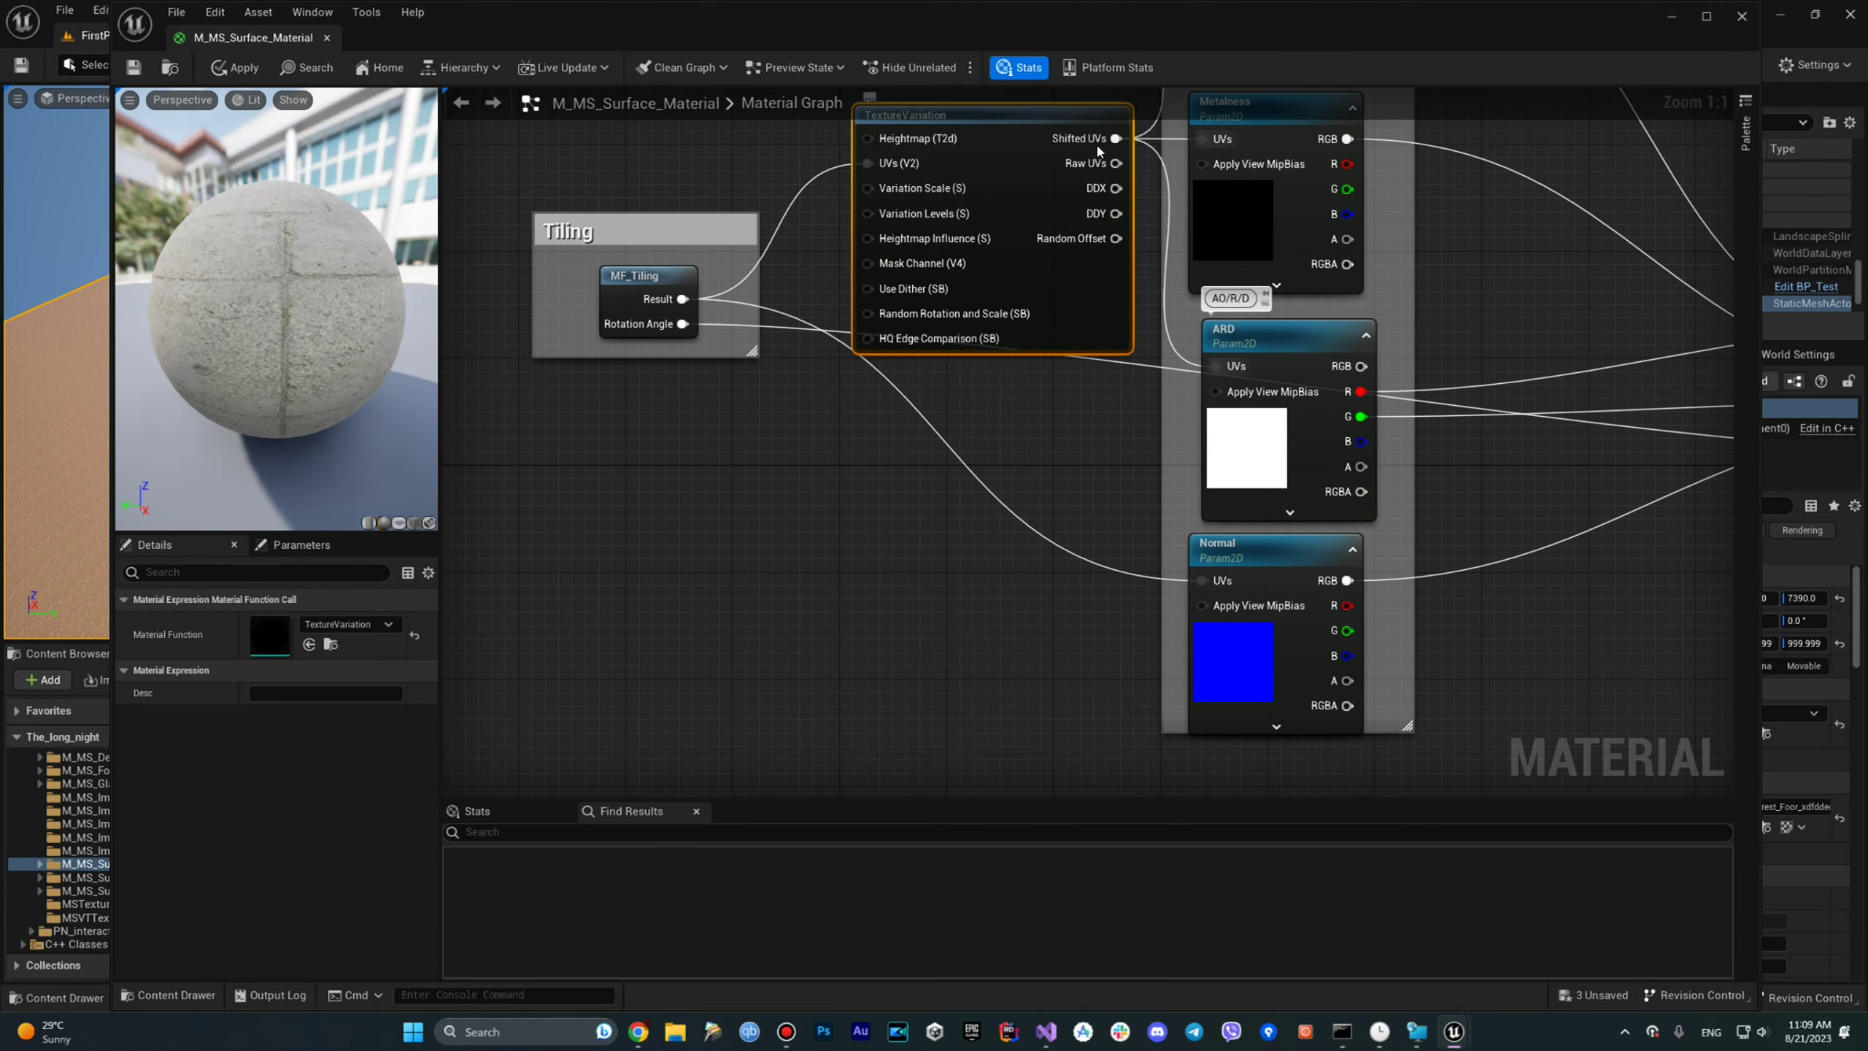
pyautogui.moveTo(1115, 138); pyautogui.dragTo(1200, 579)
pyautogui.moveTo(1029, 404); pyautogui.dragTo(1033, 640, button='right')
pyautogui.moveTo(536, 213); pyautogui.dragTo(1102, 667)
# Undo the trial straighten and move, then shift TextureVariation down-left toward the Tiling comment.
pyautogui.press('q')
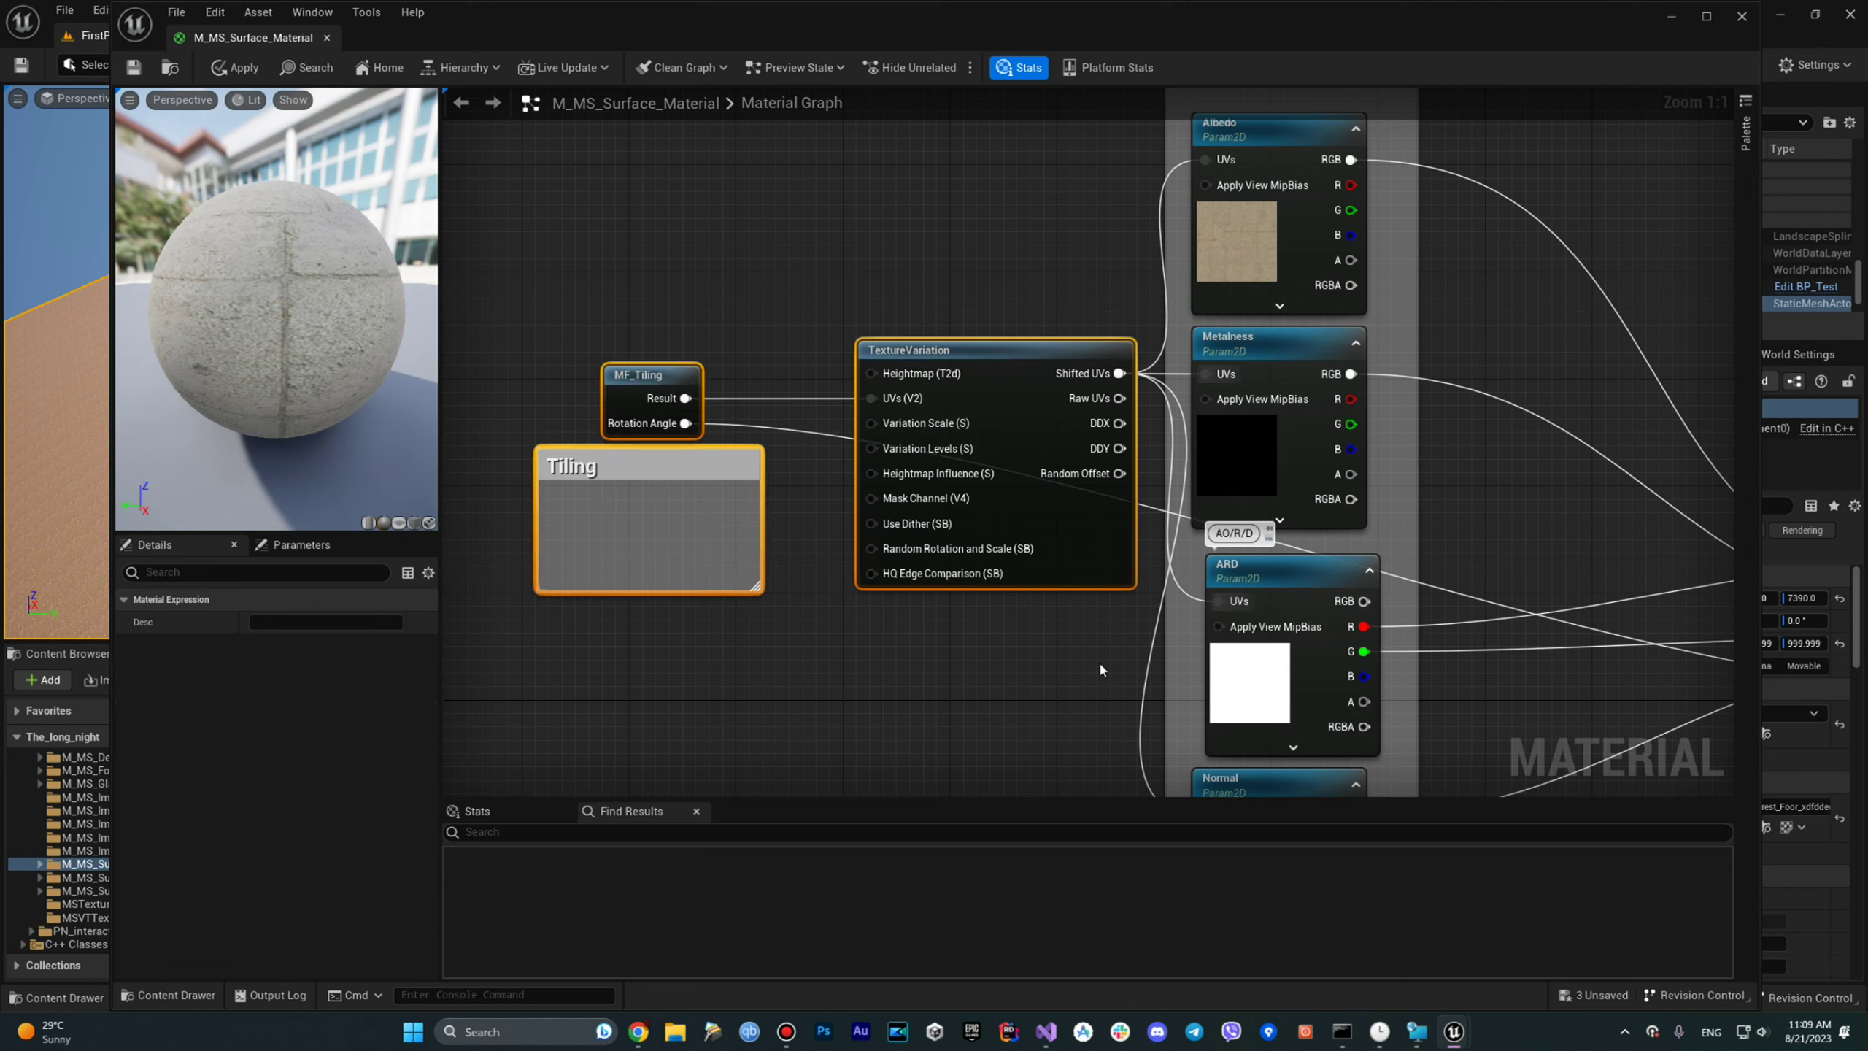
pyautogui.hotkey('ctrl', 'z')
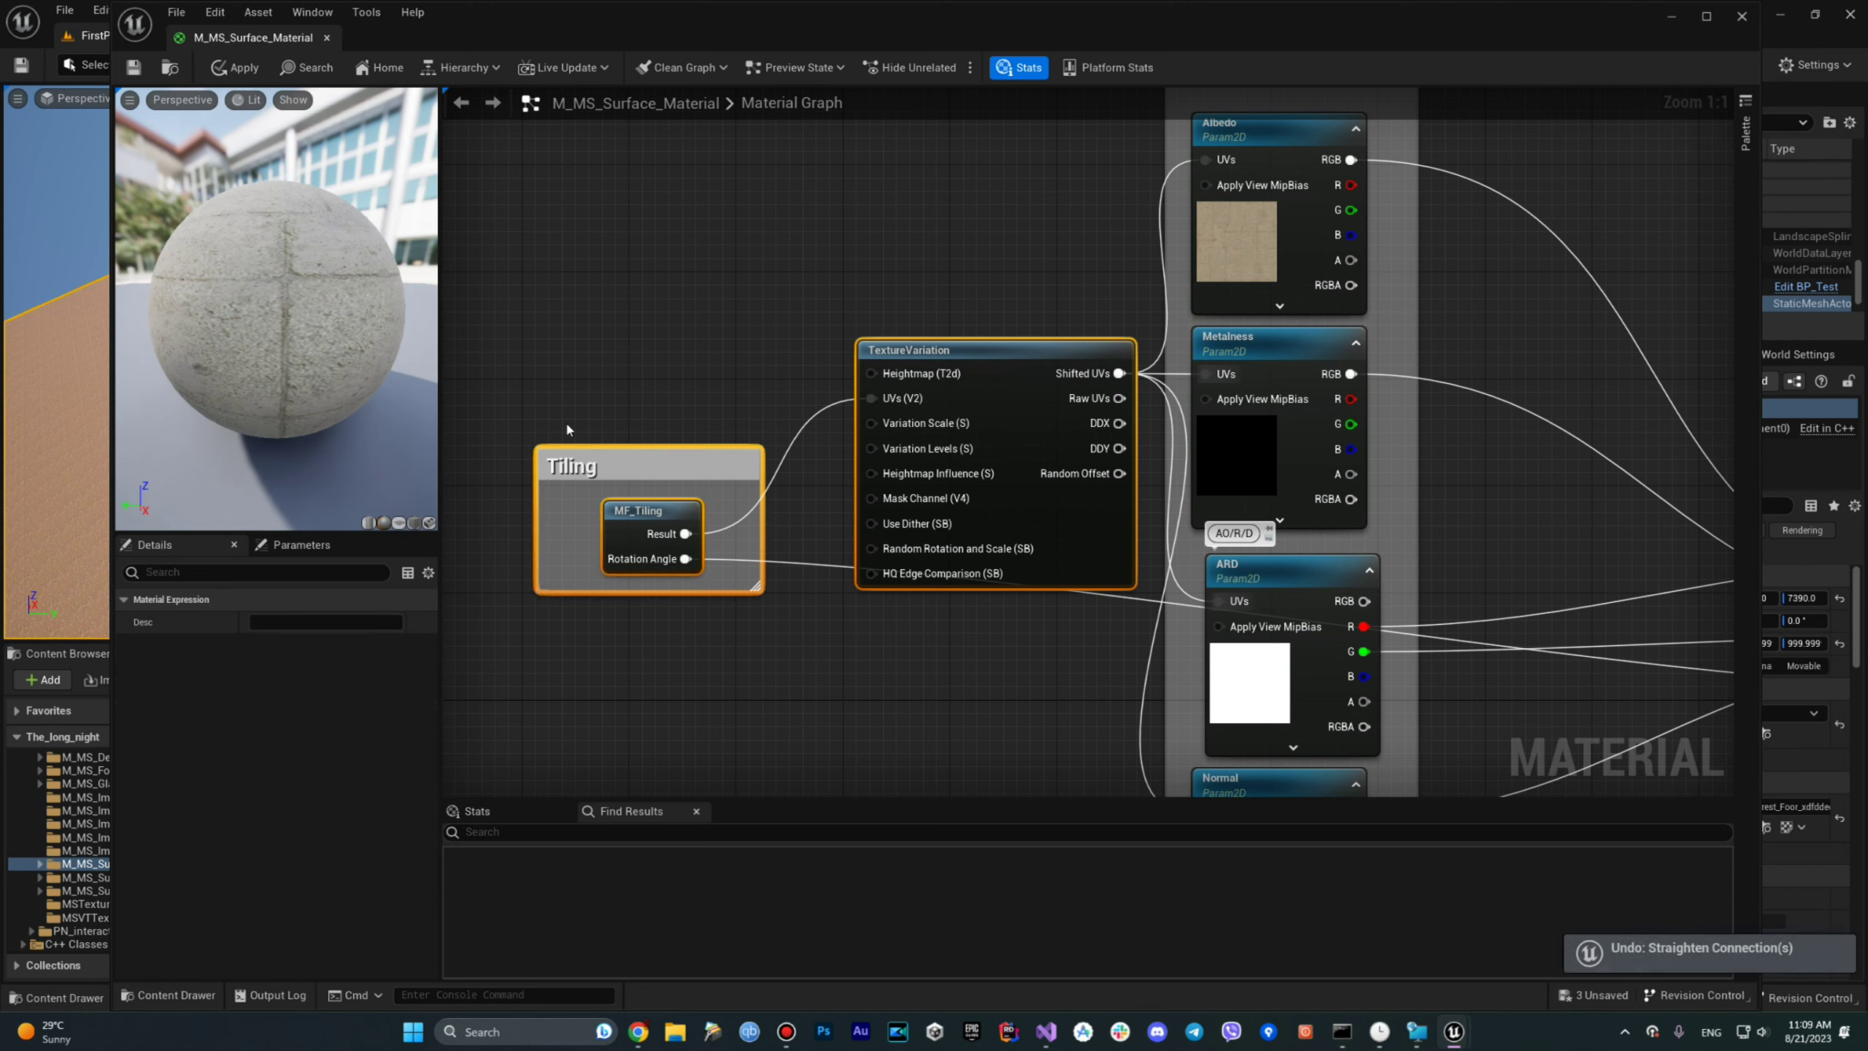
pyautogui.moveTo(672, 466); pyautogui.dragTo(673, 413)
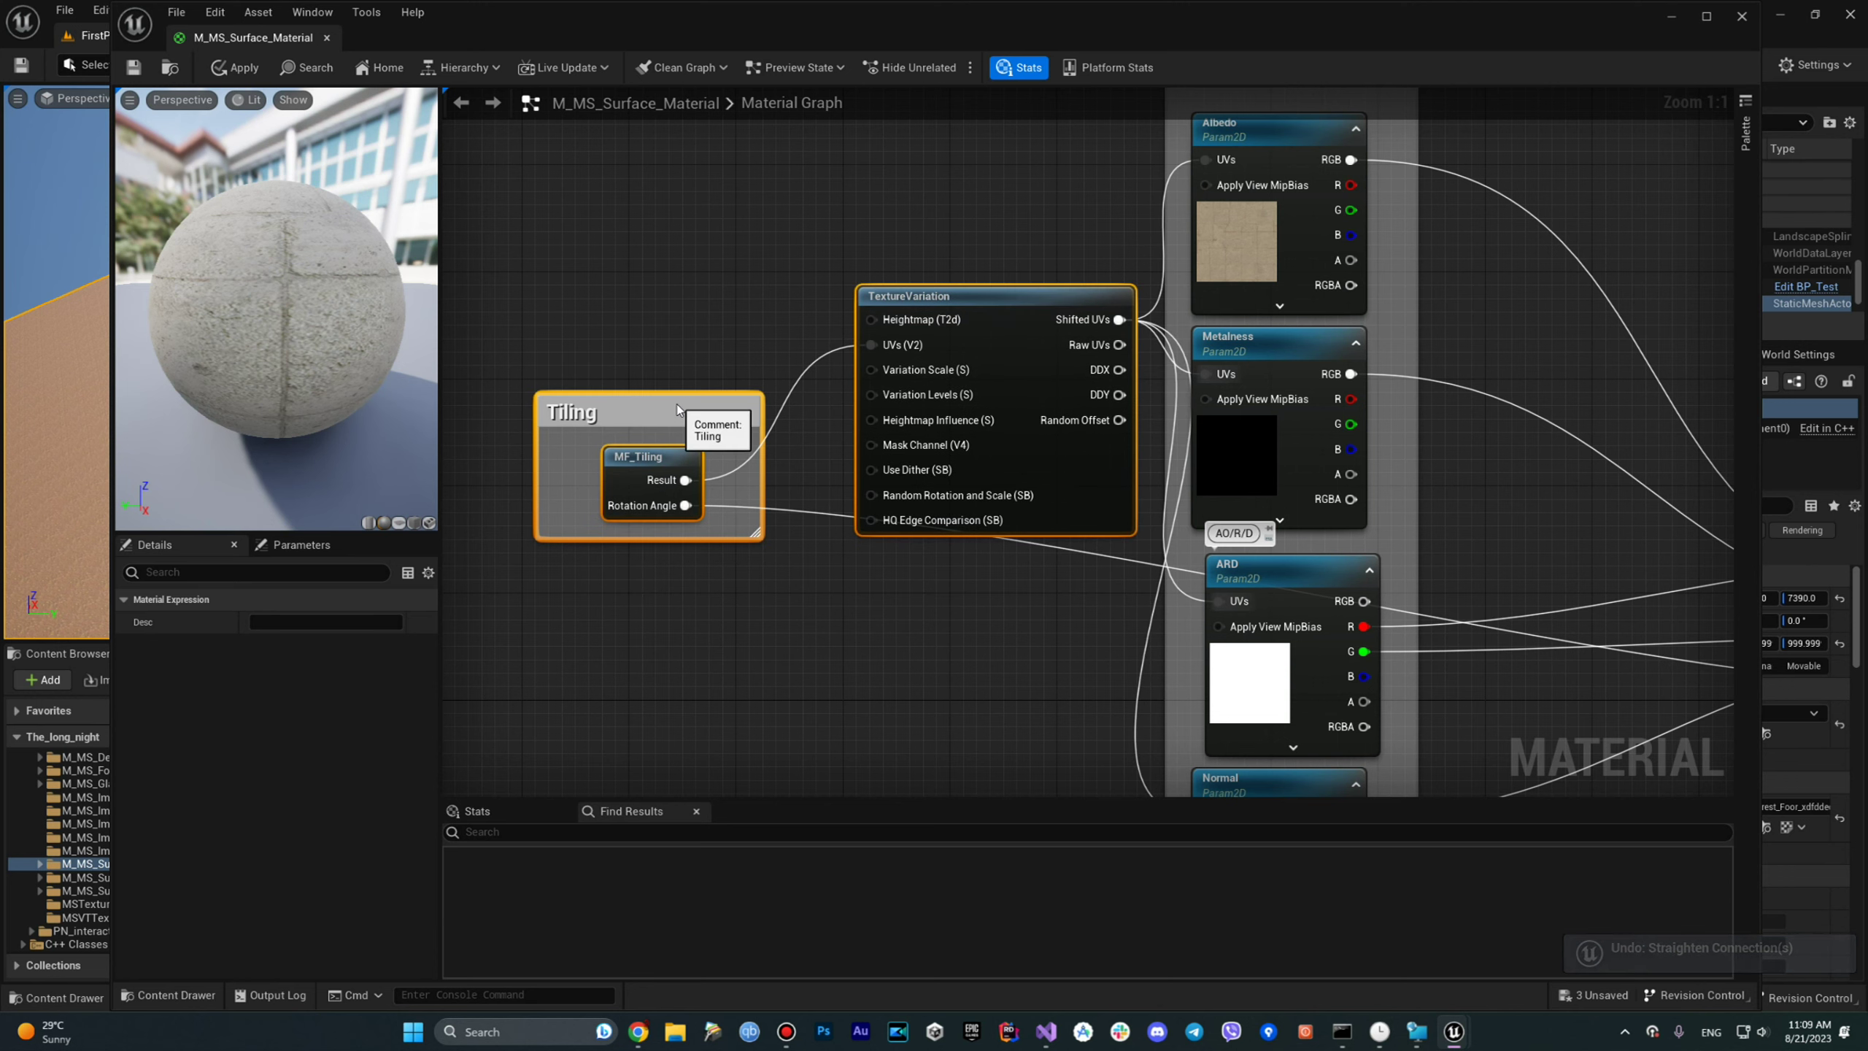
pyautogui.hotkey('ctrl', 'z')
pyautogui.click(742, 304)
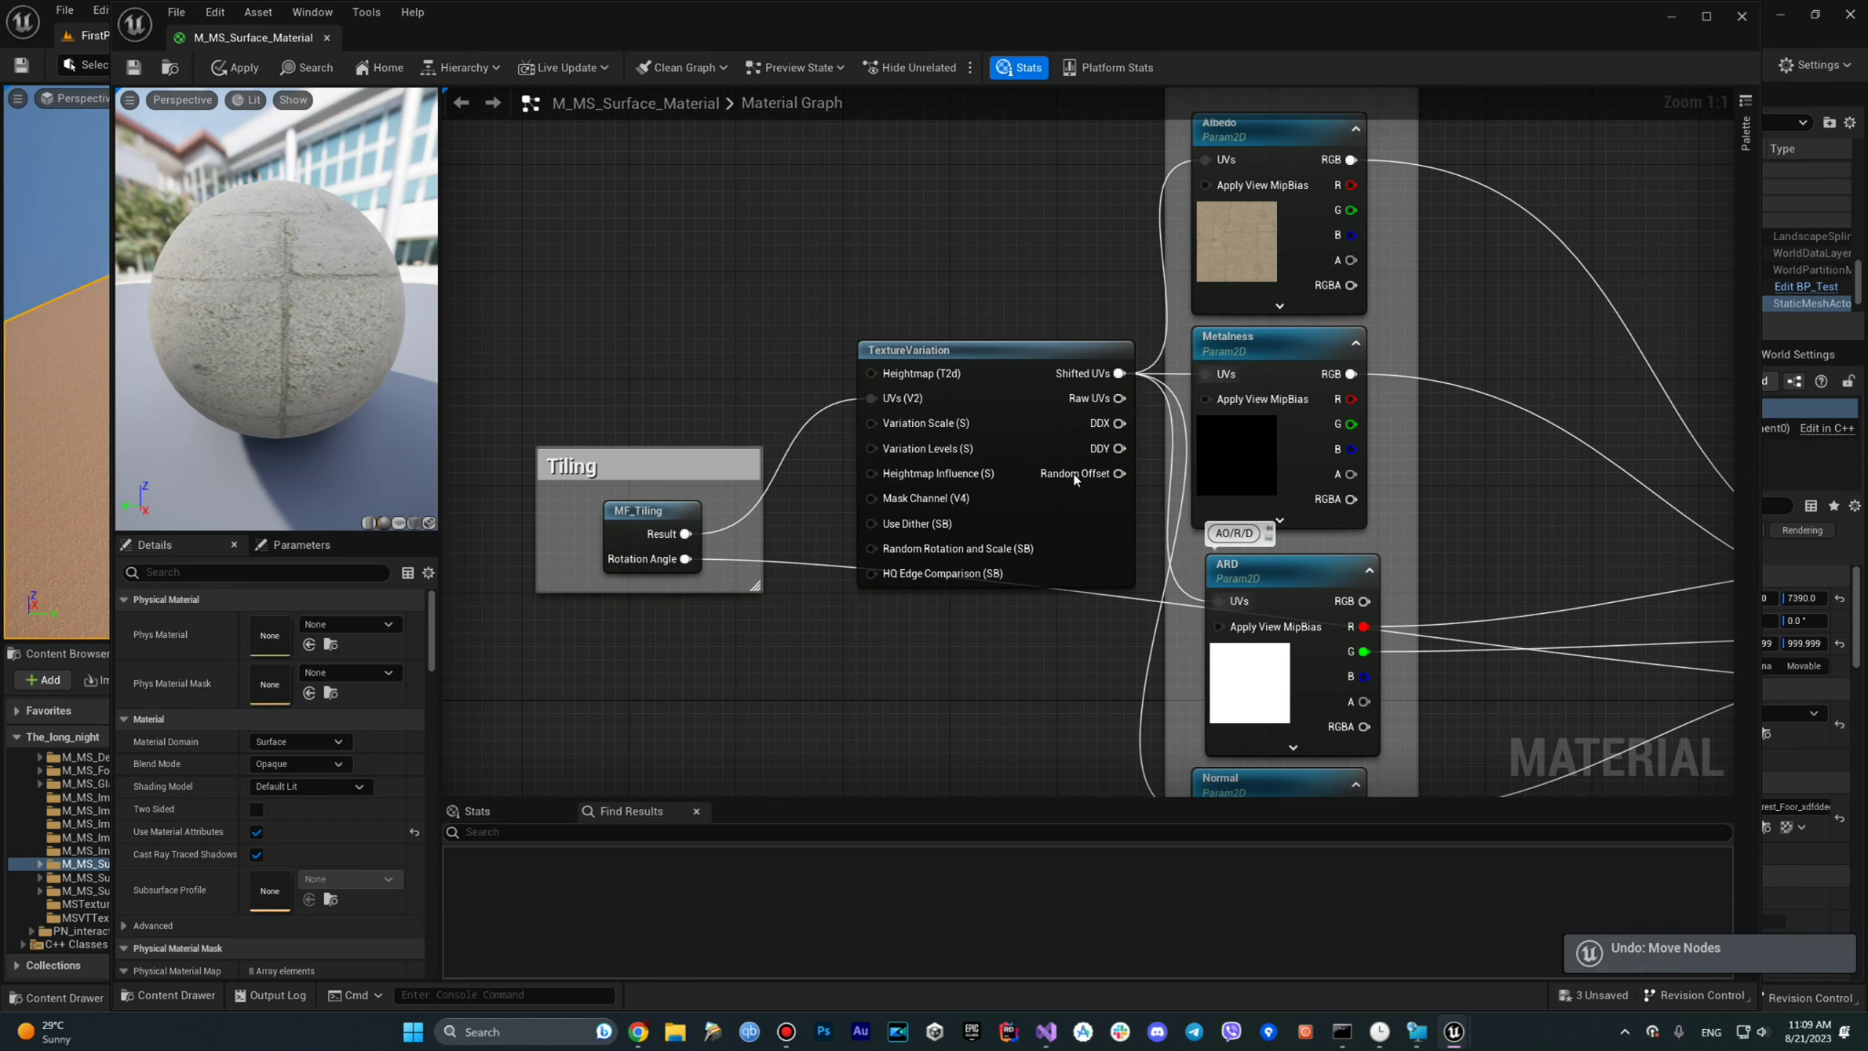
pyautogui.moveTo(1023, 351)
pyautogui.mouseDown()
pyautogui.moveTo(995, 511)
pyautogui.moveTo(992, 485)
pyautogui.mouseUp()
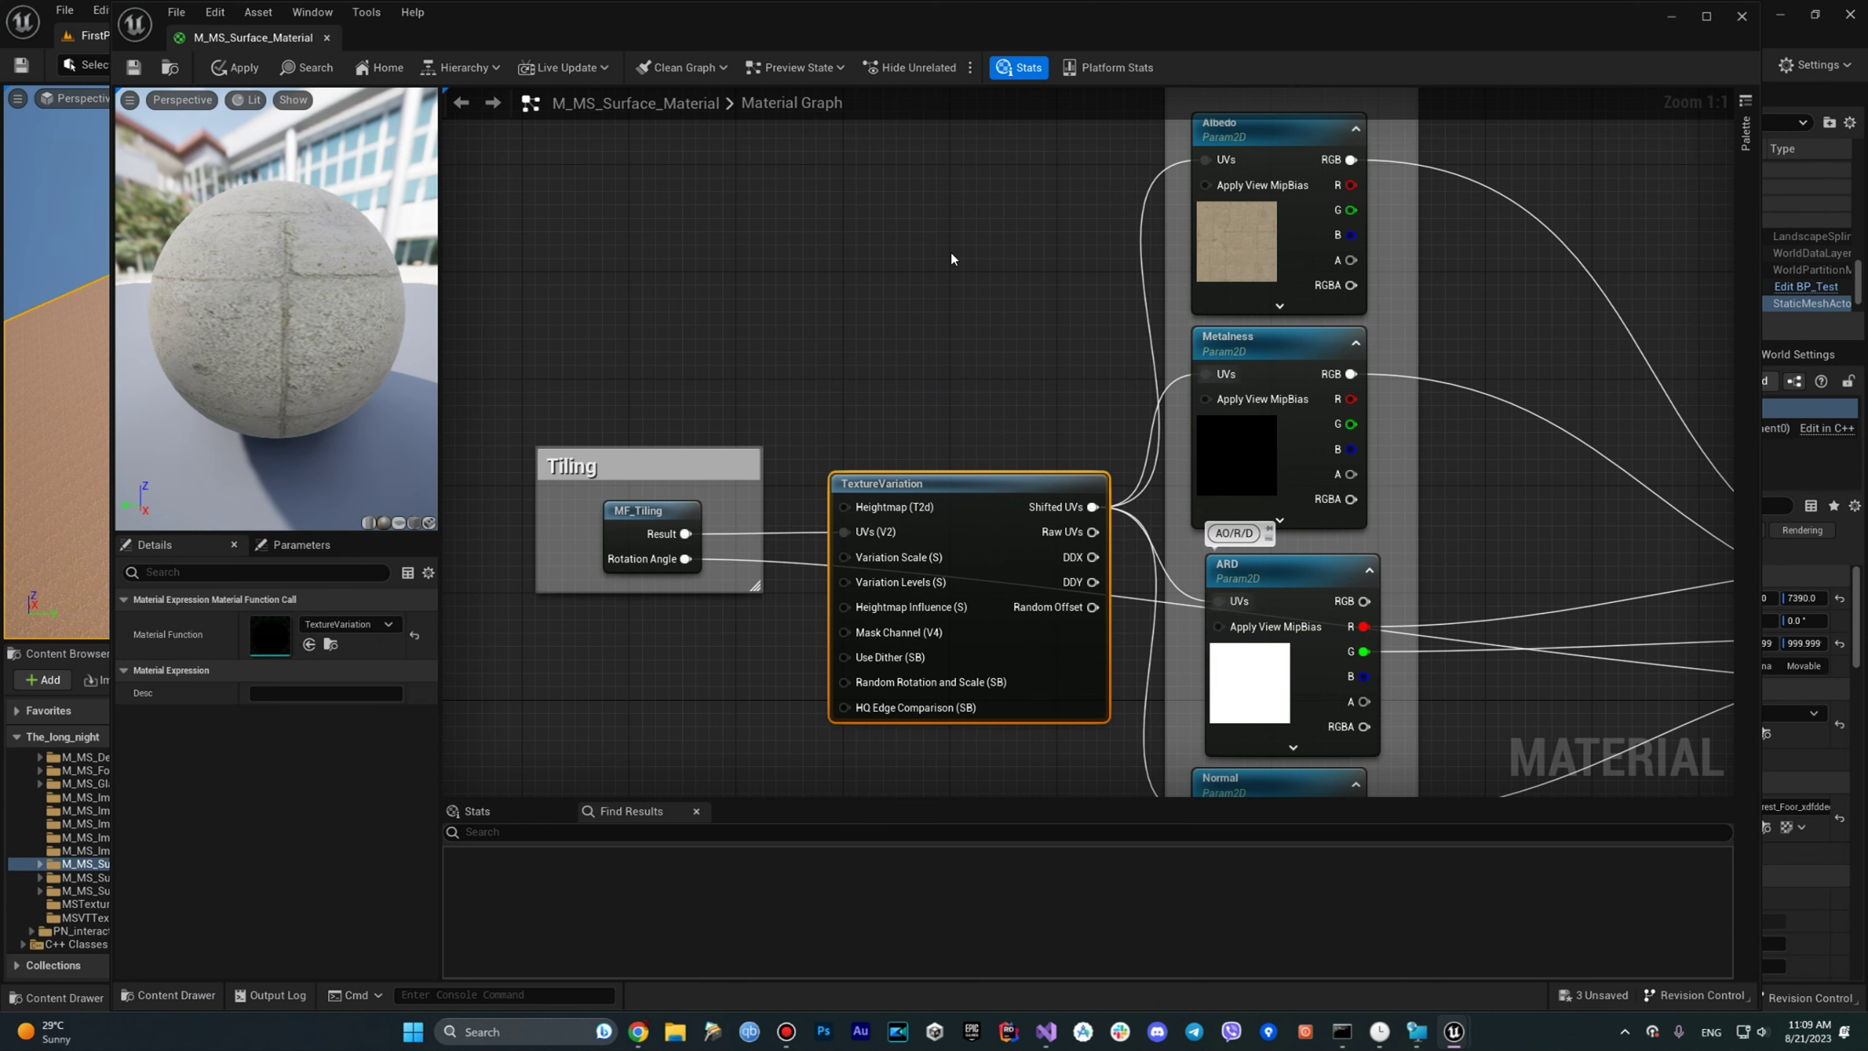
# Apply the M_MS_Surface_Material changes and close the Material Editor.
pyautogui.click(237, 68)
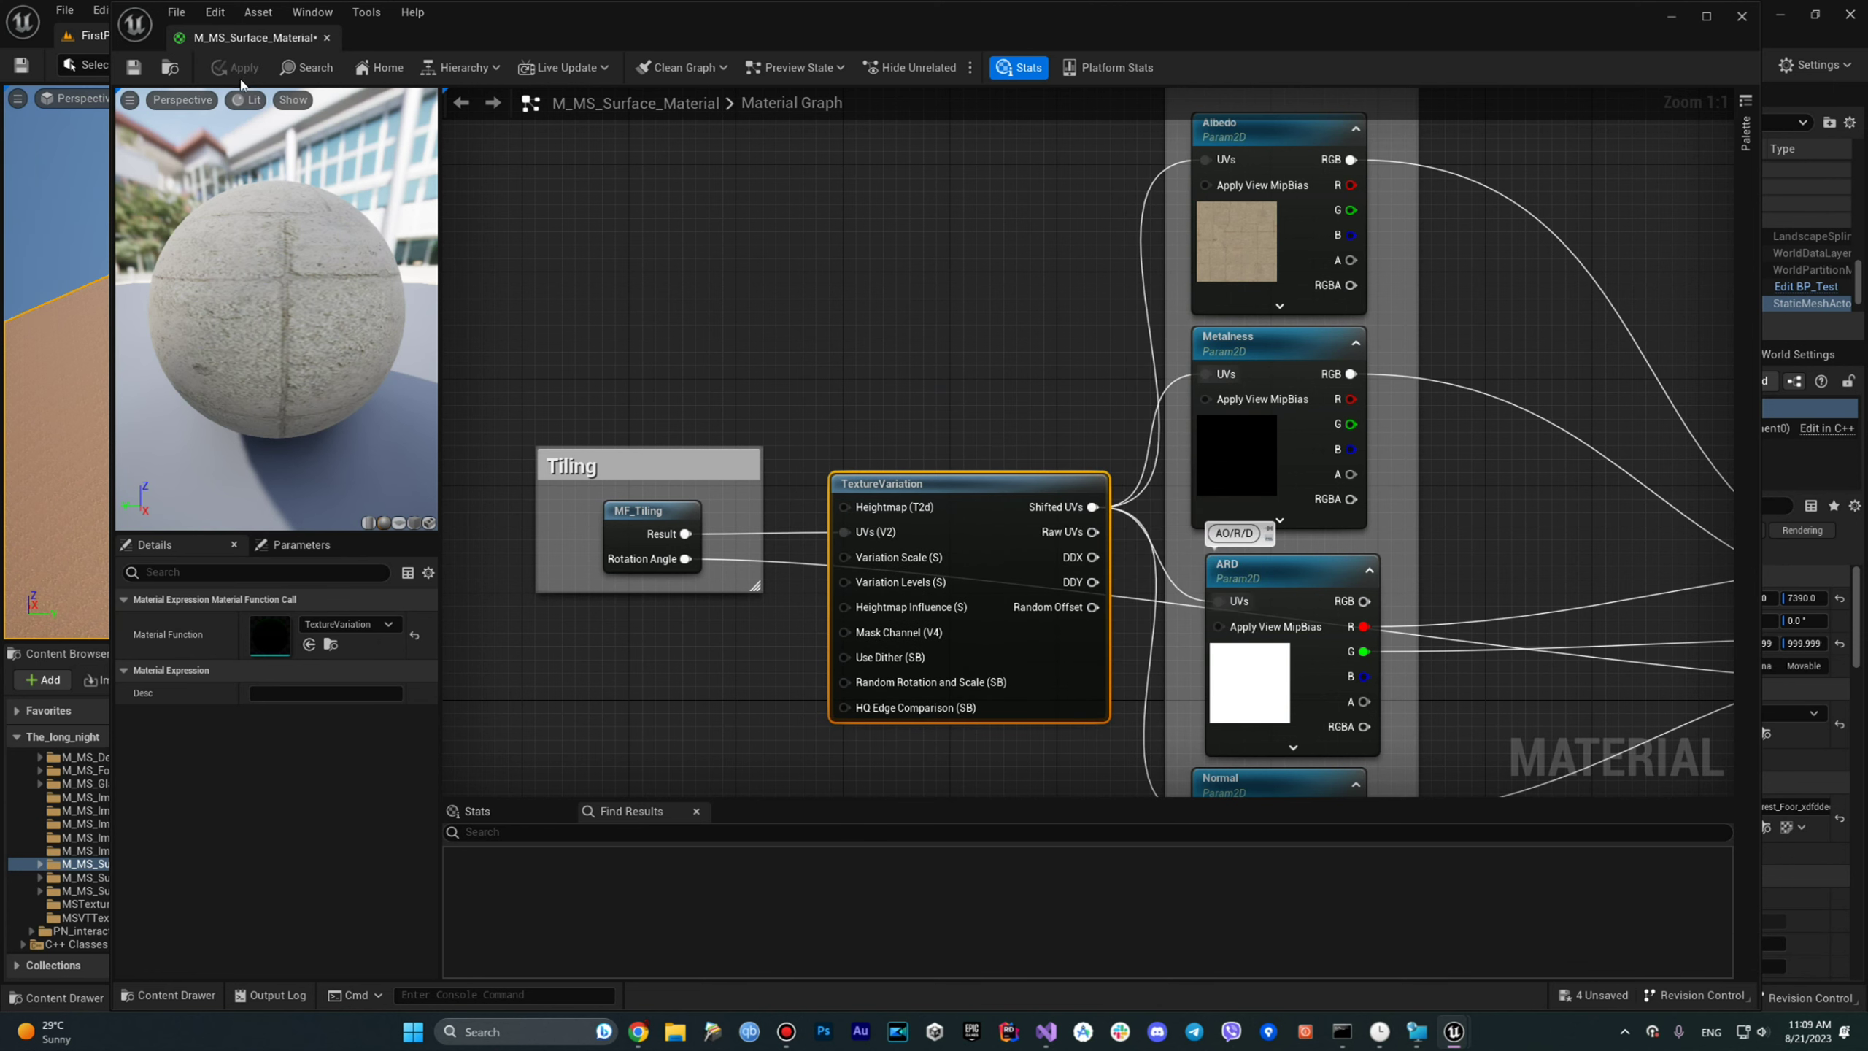
pyautogui.click(1737, 22)
pyautogui.moveTo(937, 429)
pyautogui.mouseDown(button='right')
pyautogui.moveTo(936, 412)
pyautogui.moveTo(937, 515)
pyautogui.moveTo(937, 456)
pyautogui.moveTo(920, 500)
pyautogui.moveTo(919, 456)
pyautogui.mouseUp(button='right')
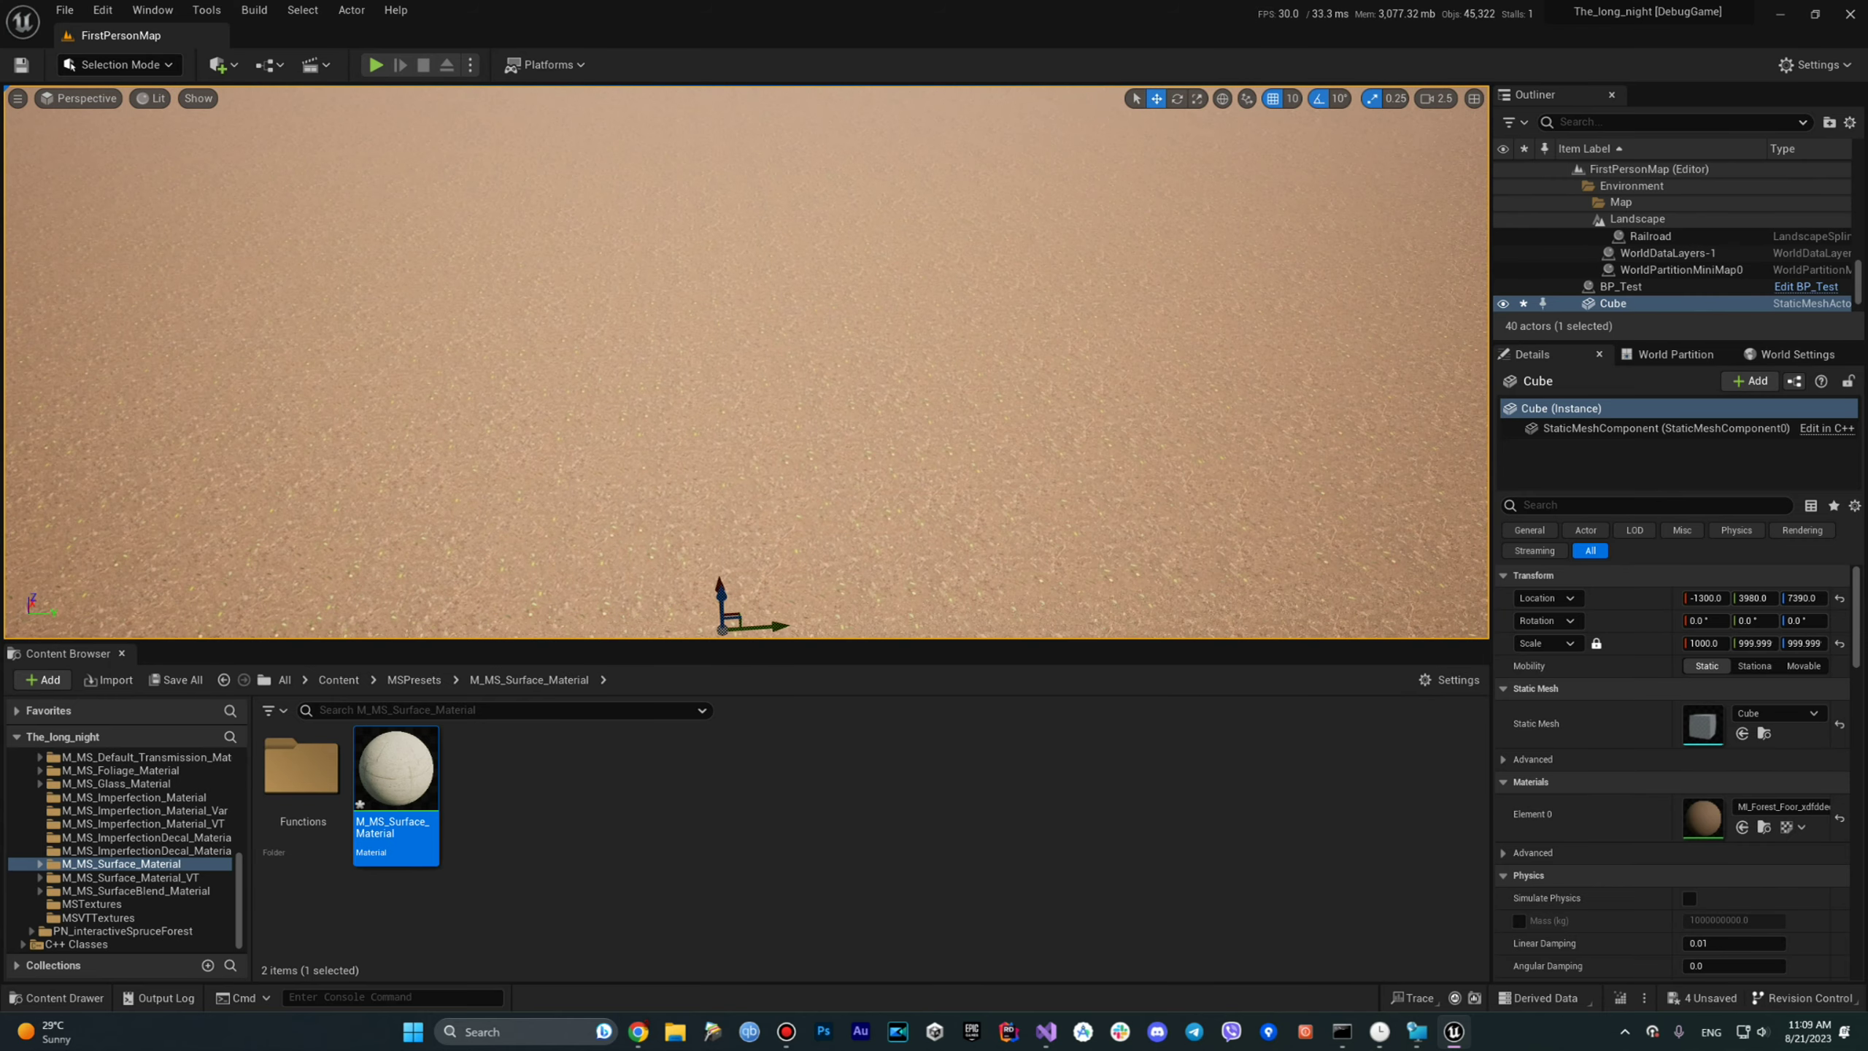
# Enable Random Offset Variation at about 60.14 in MI_Forest_Foor_xdfddec_2K, then save and close.
pyautogui.click(1767, 830)
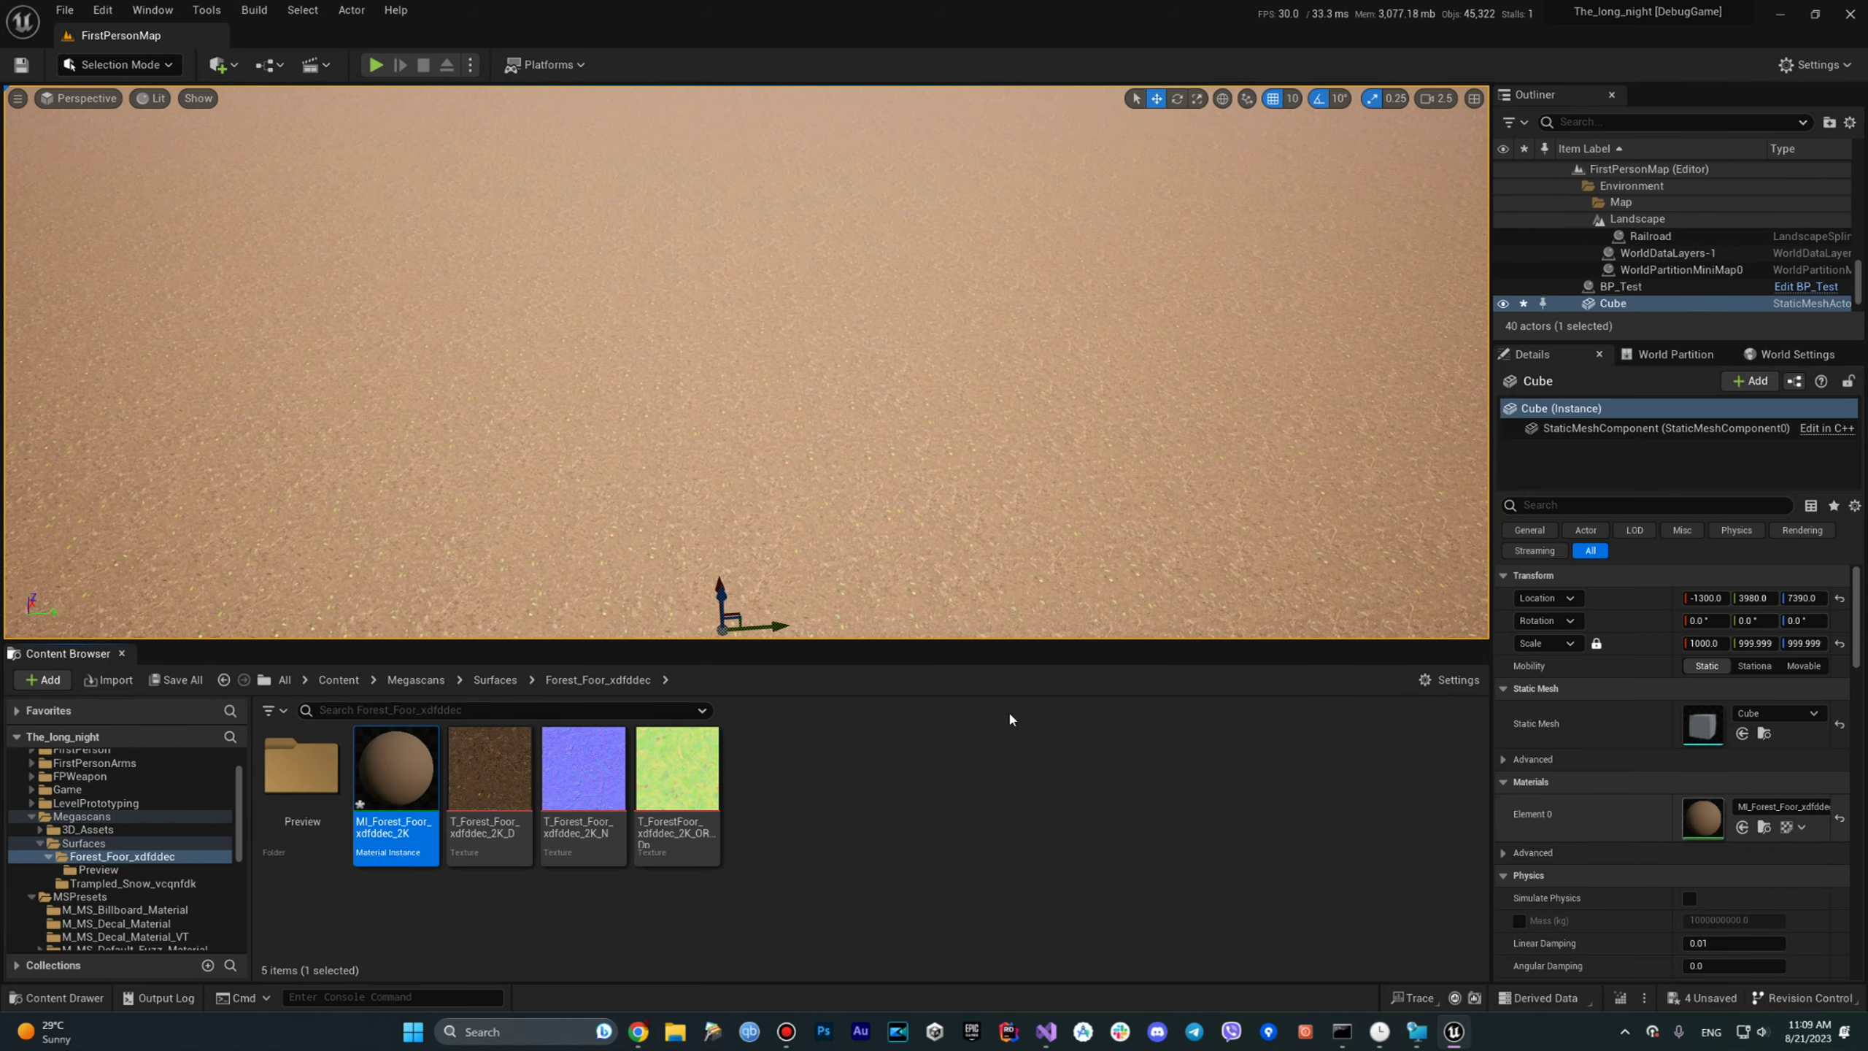
pyautogui.doubleClick(397, 780)
pyautogui.scroll(-3, 1363, 461)
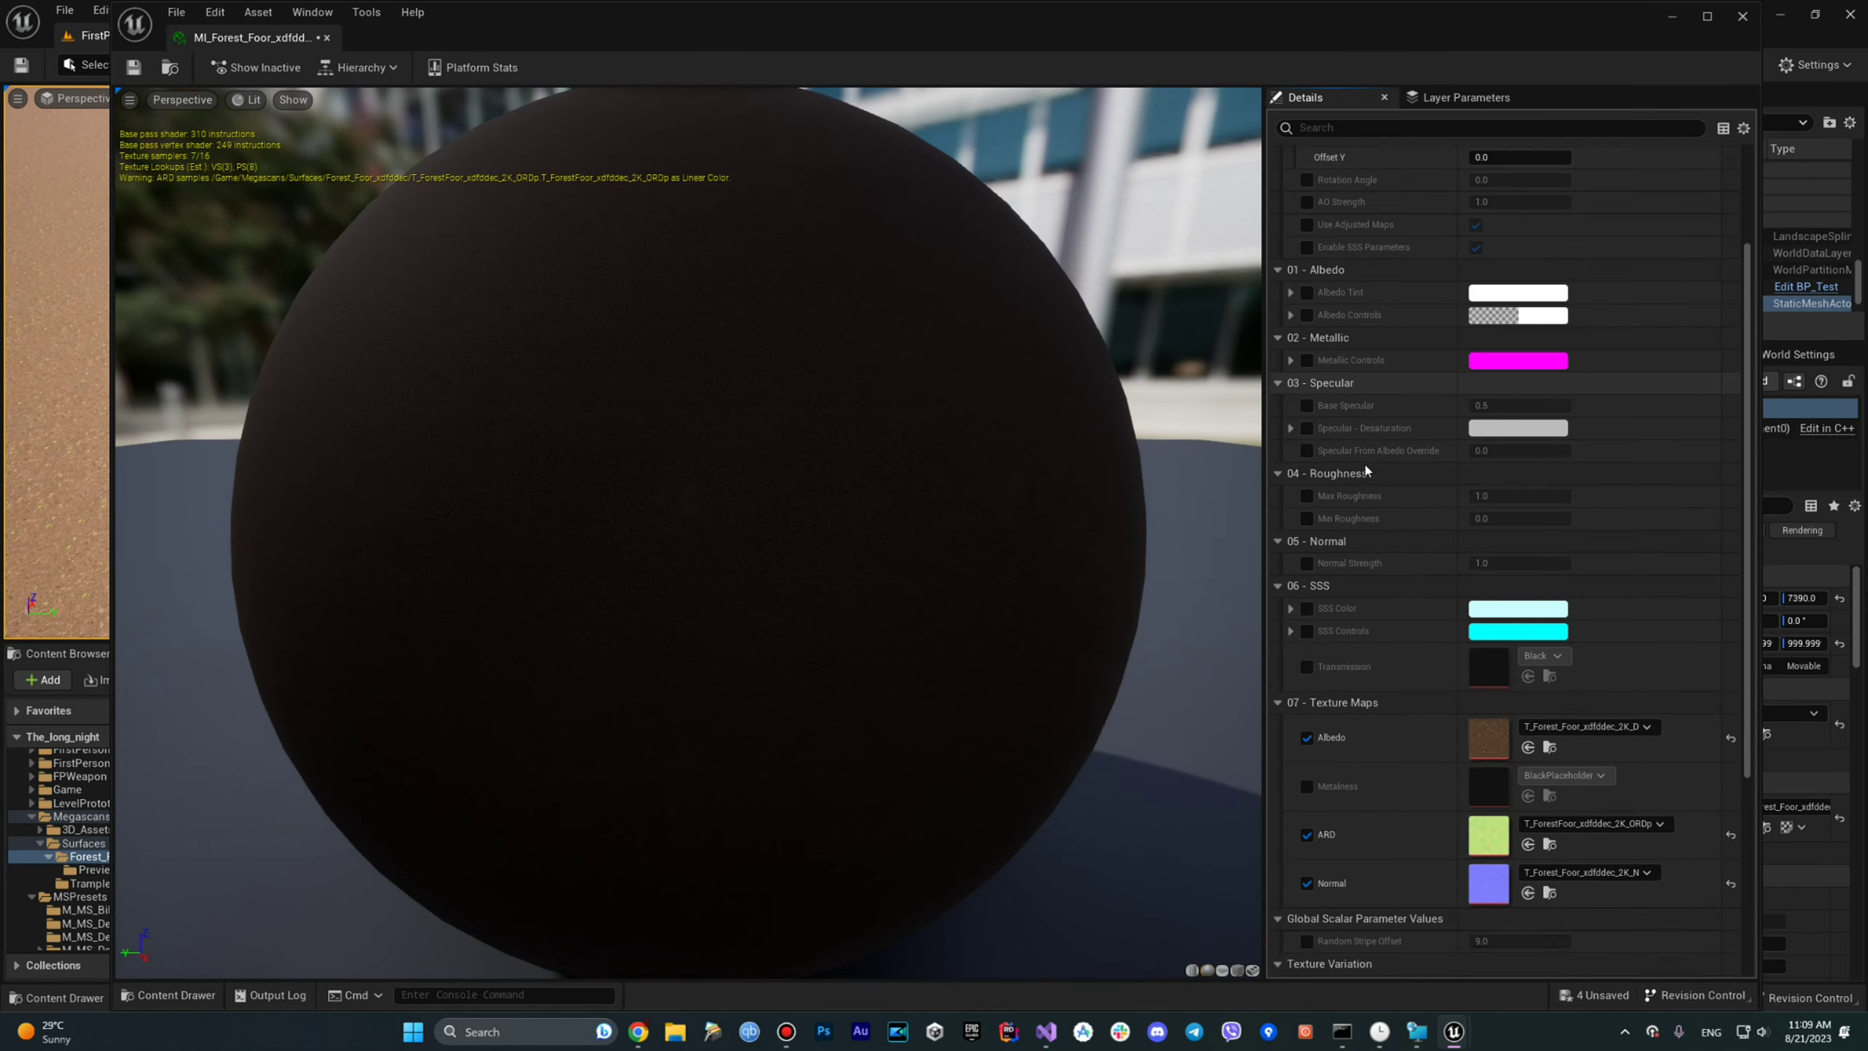
pyautogui.scroll(-4, 1363, 461)
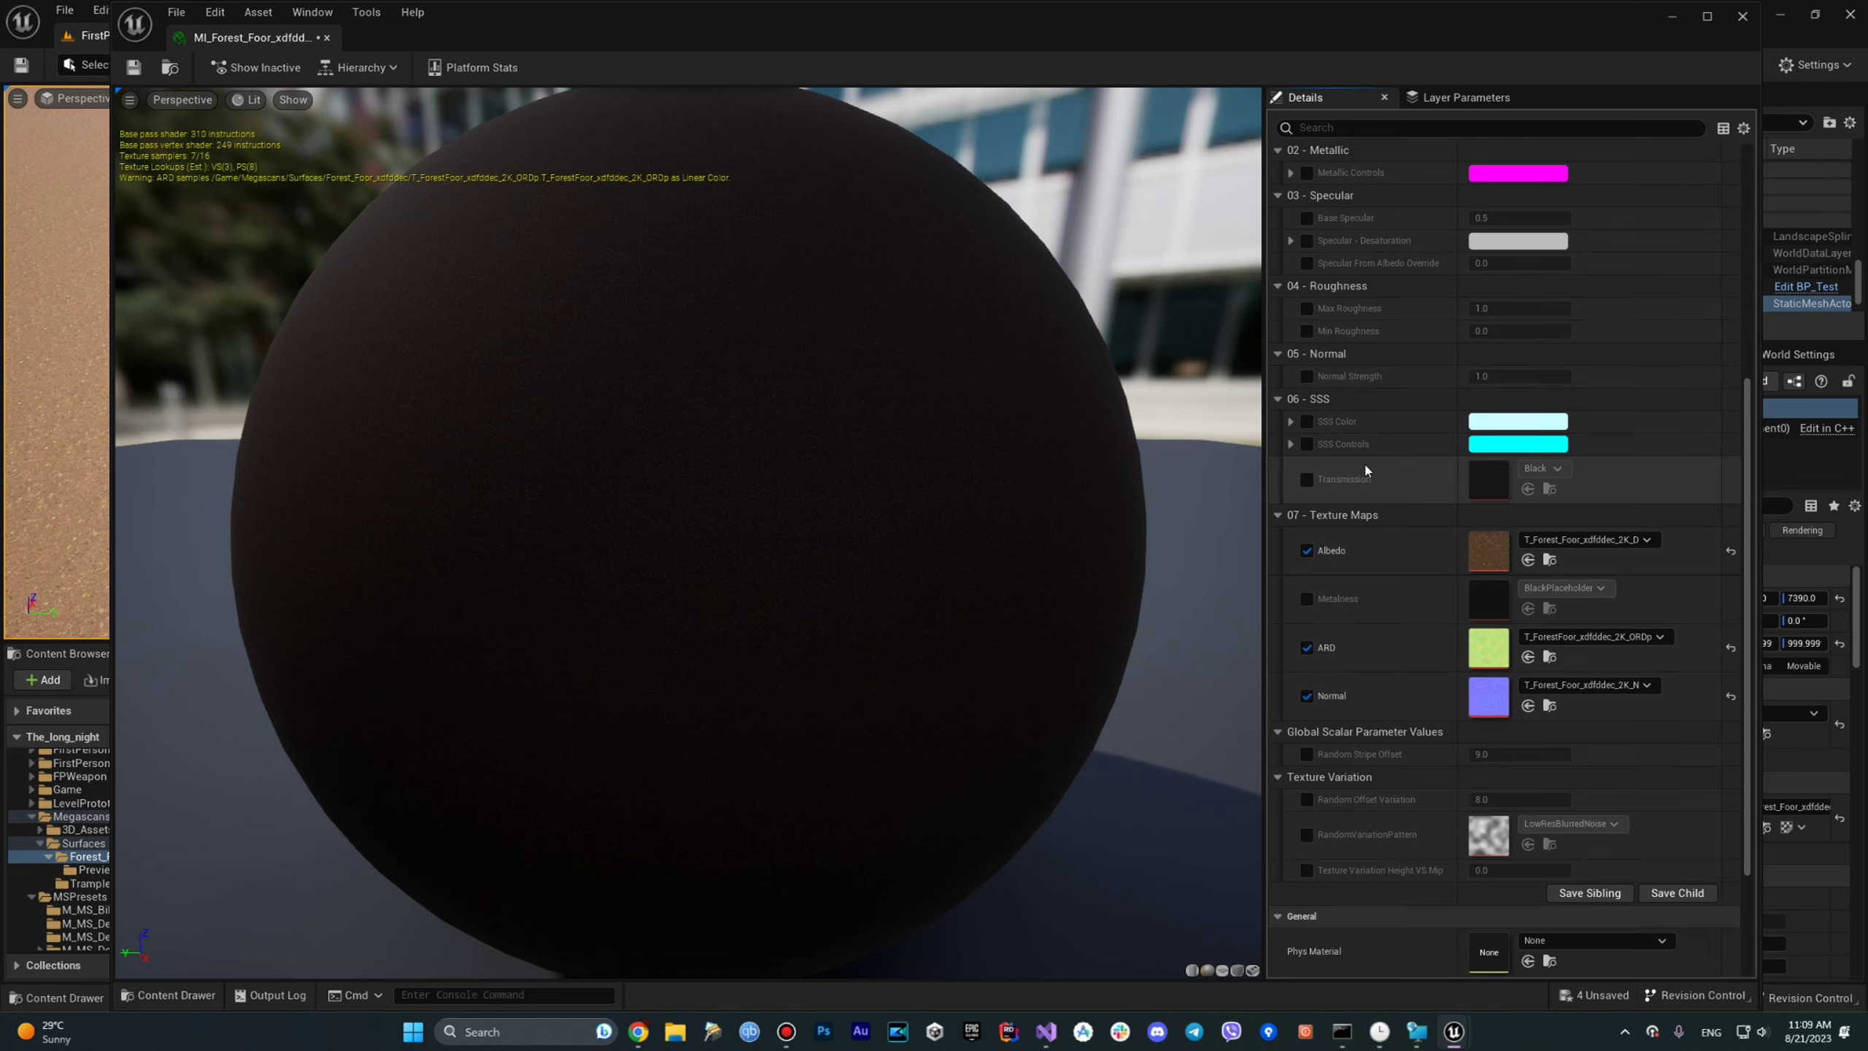
pyautogui.click(1306, 799)
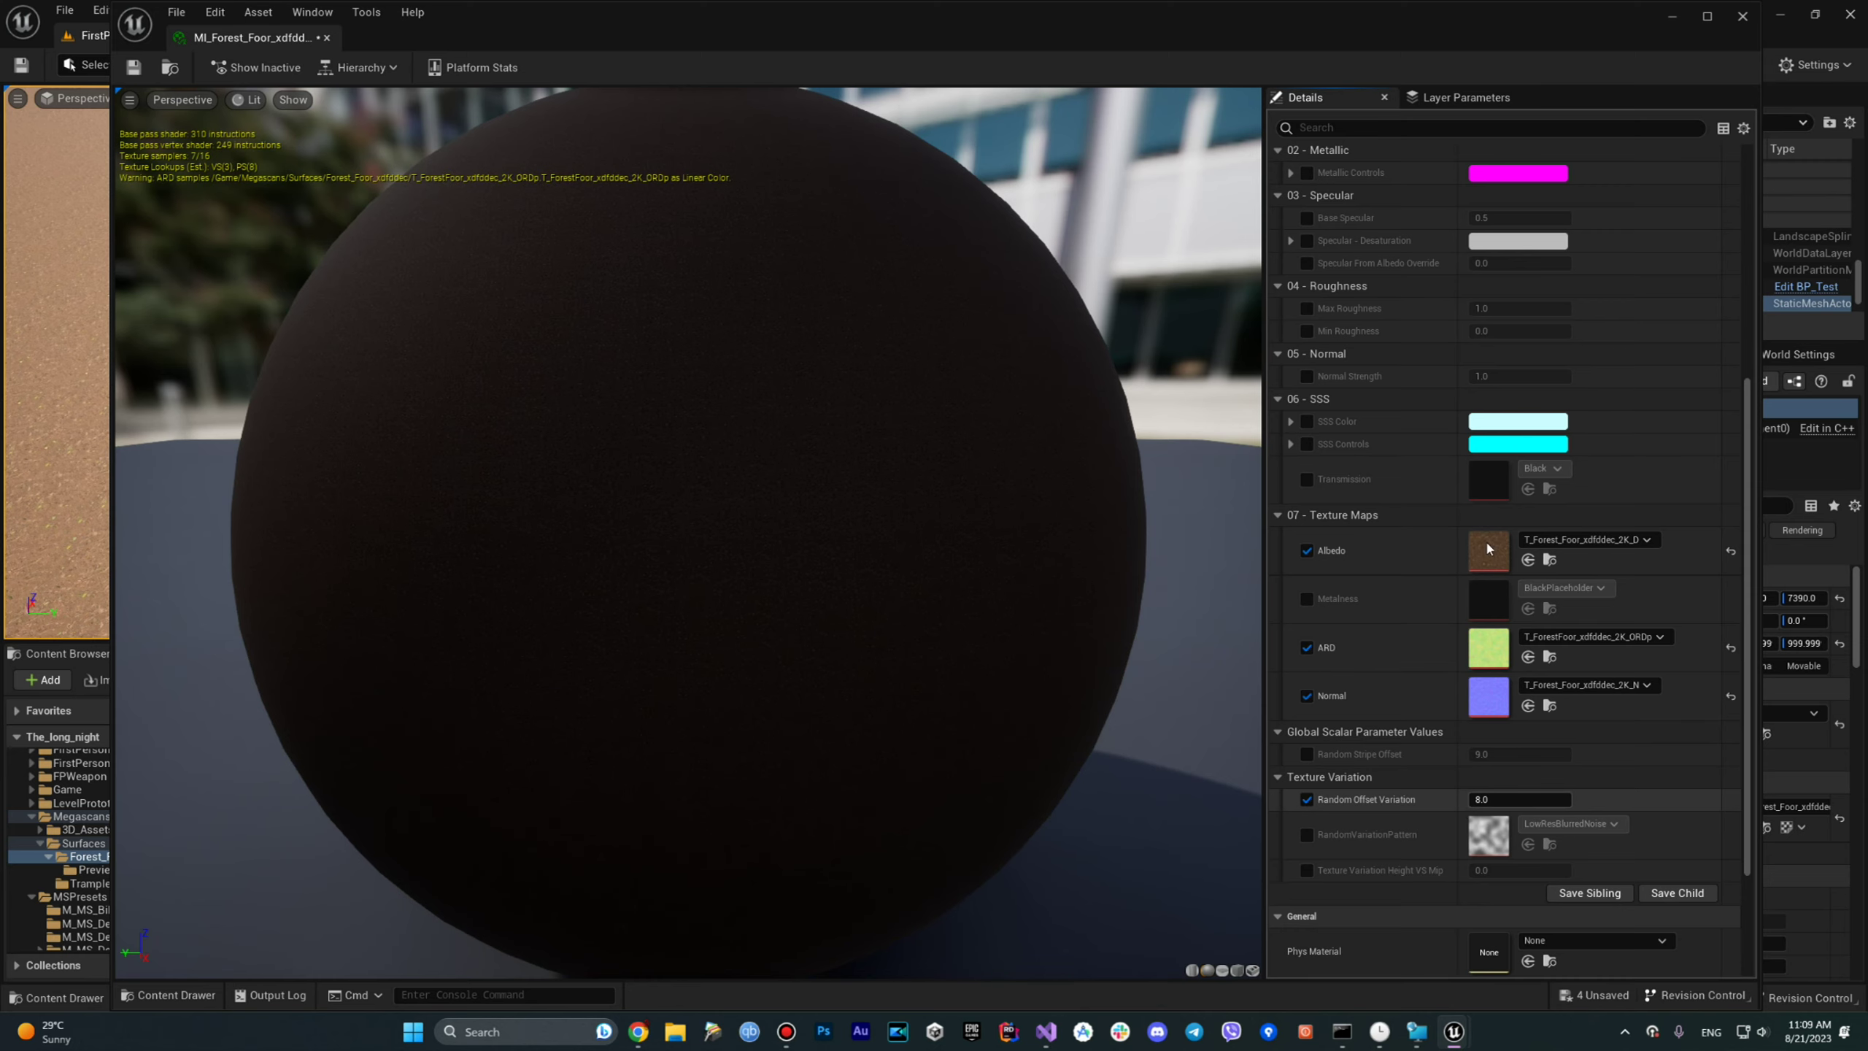
pyautogui.moveTo(1106, 42); pyautogui.dragTo(1098, 53)
pyautogui.moveTo(1041, 233); pyautogui.dragTo(292, 51)
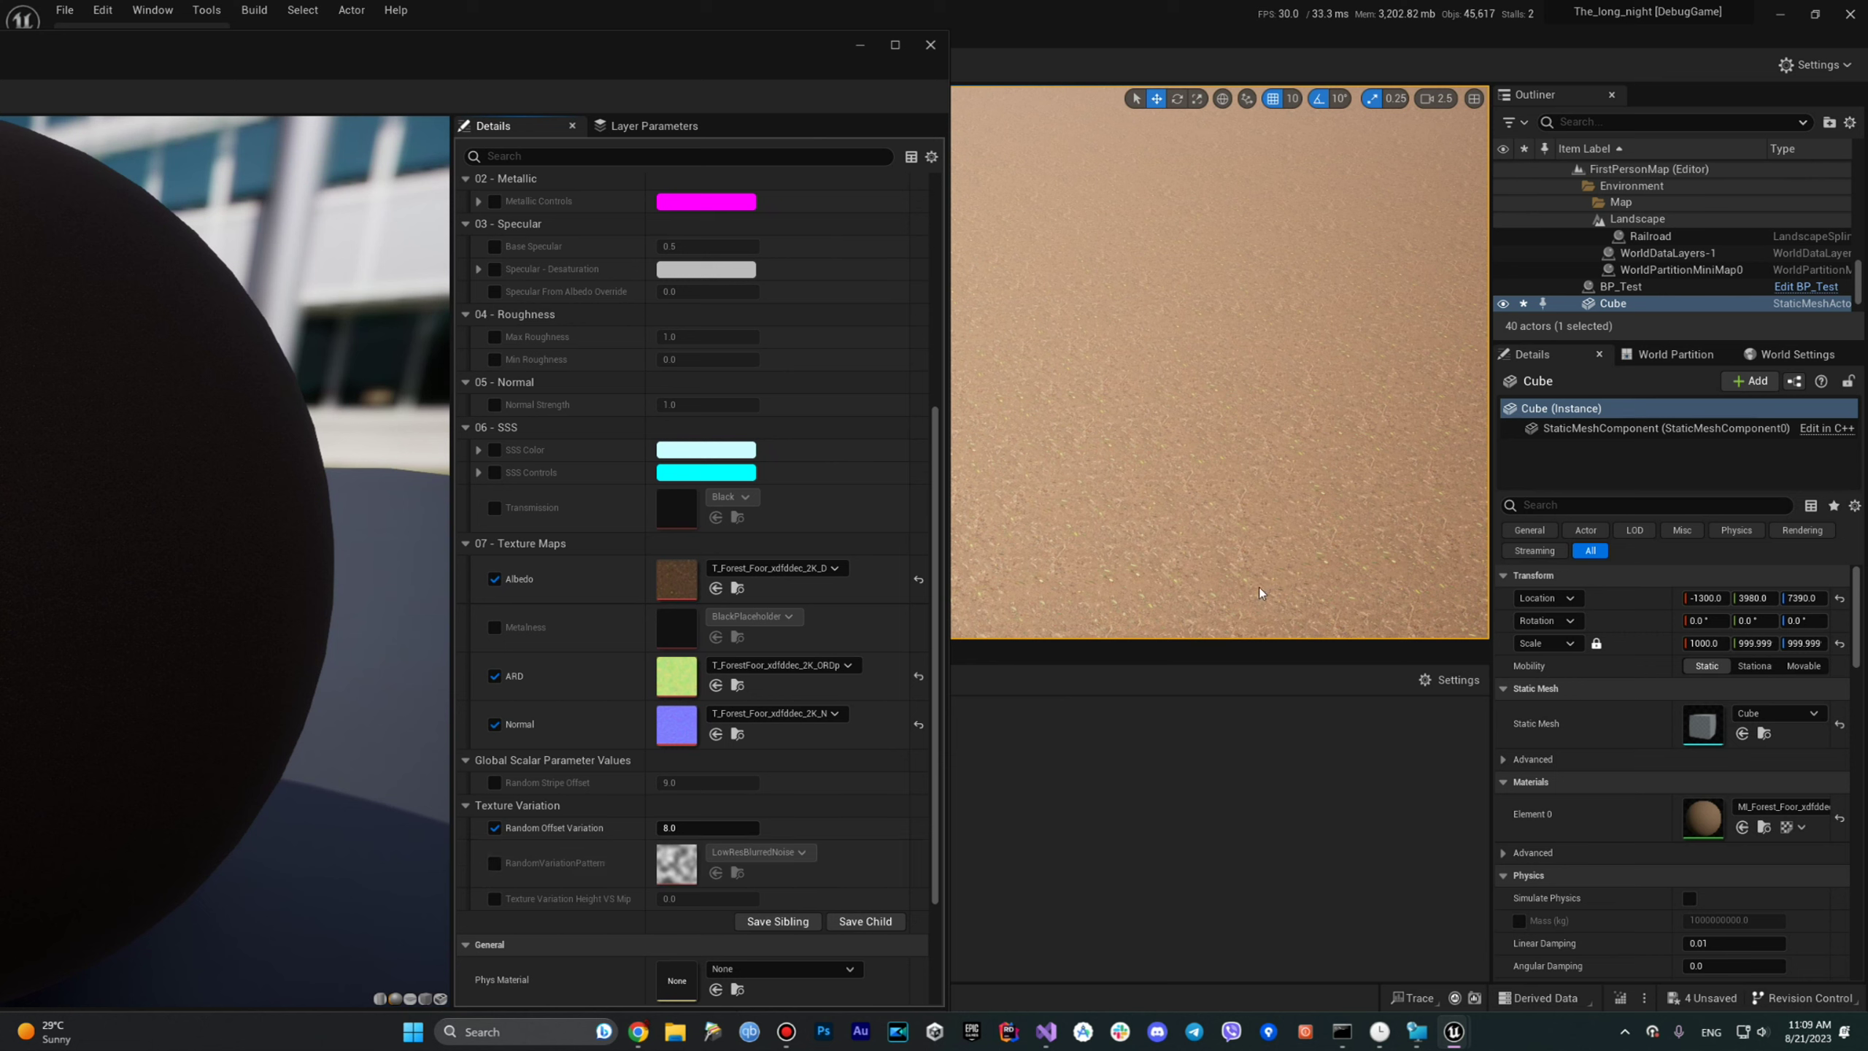
pyautogui.moveTo(706, 48); pyautogui.dragTo(530, 73)
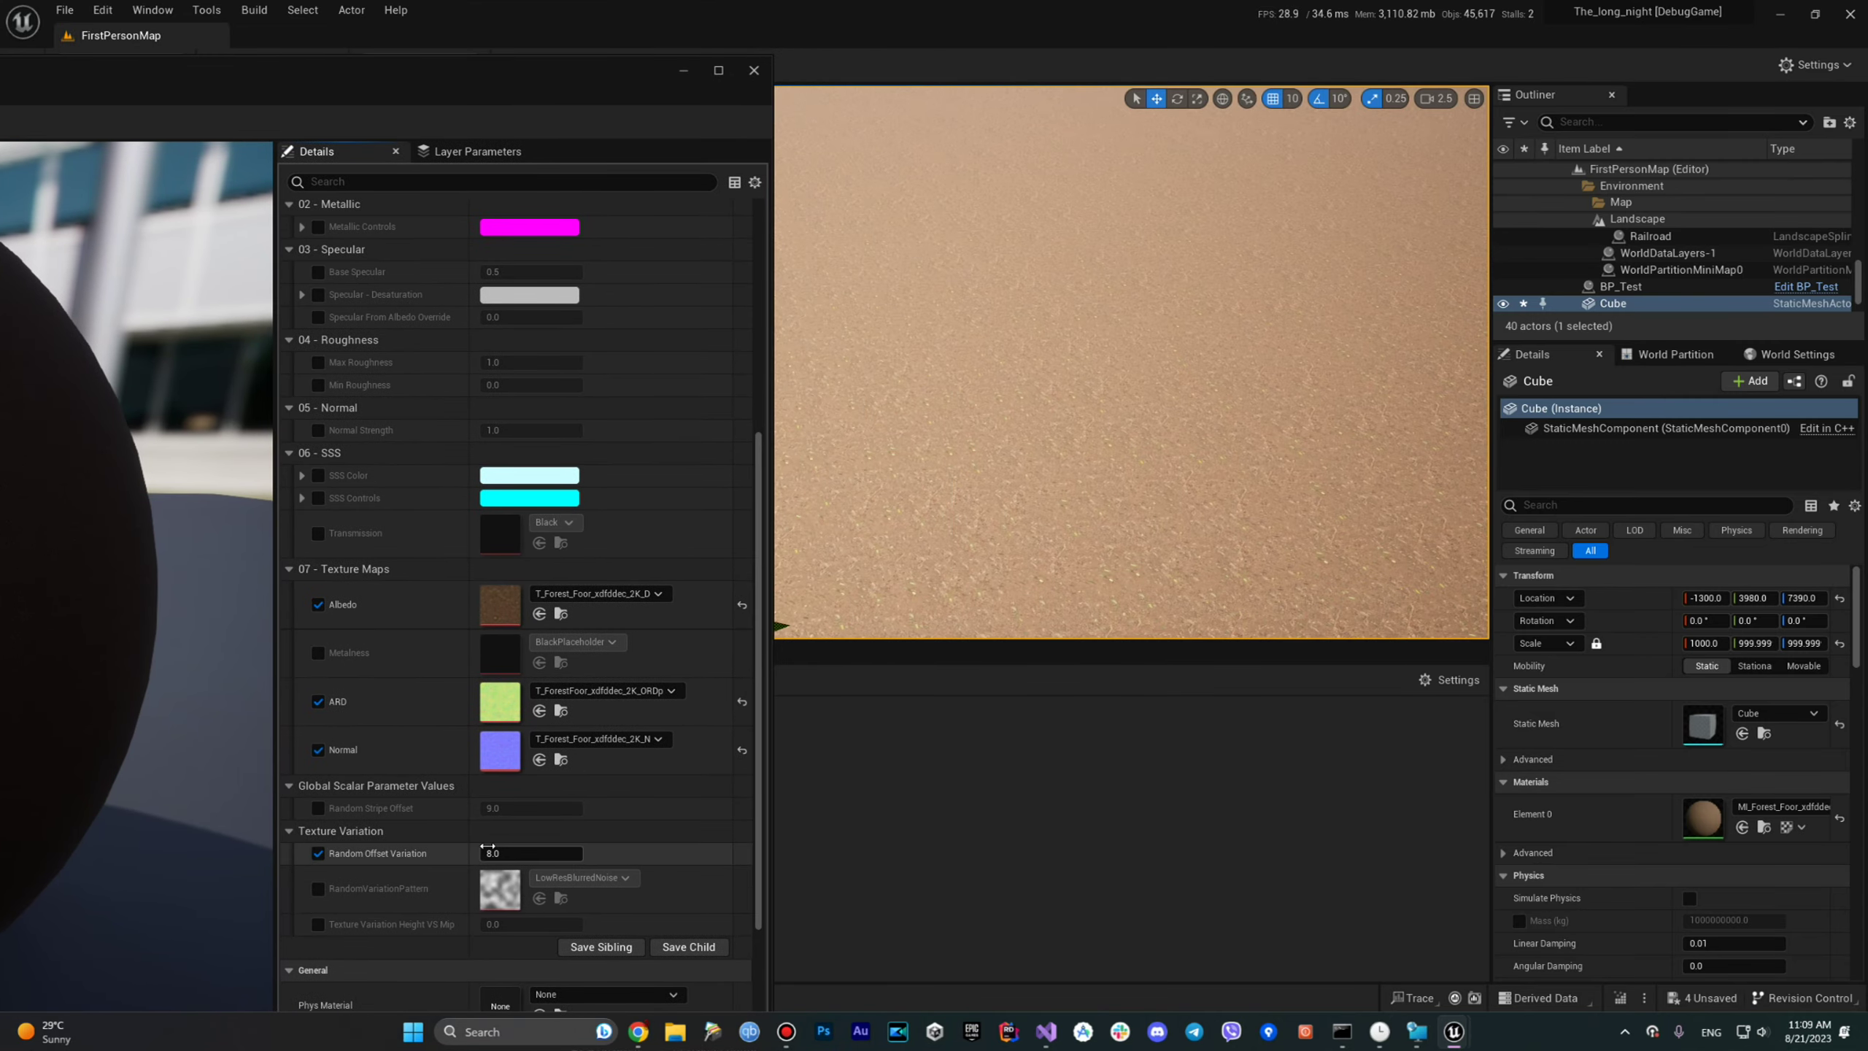
pyautogui.moveTo(488, 849); pyautogui.dragTo(566, 853)
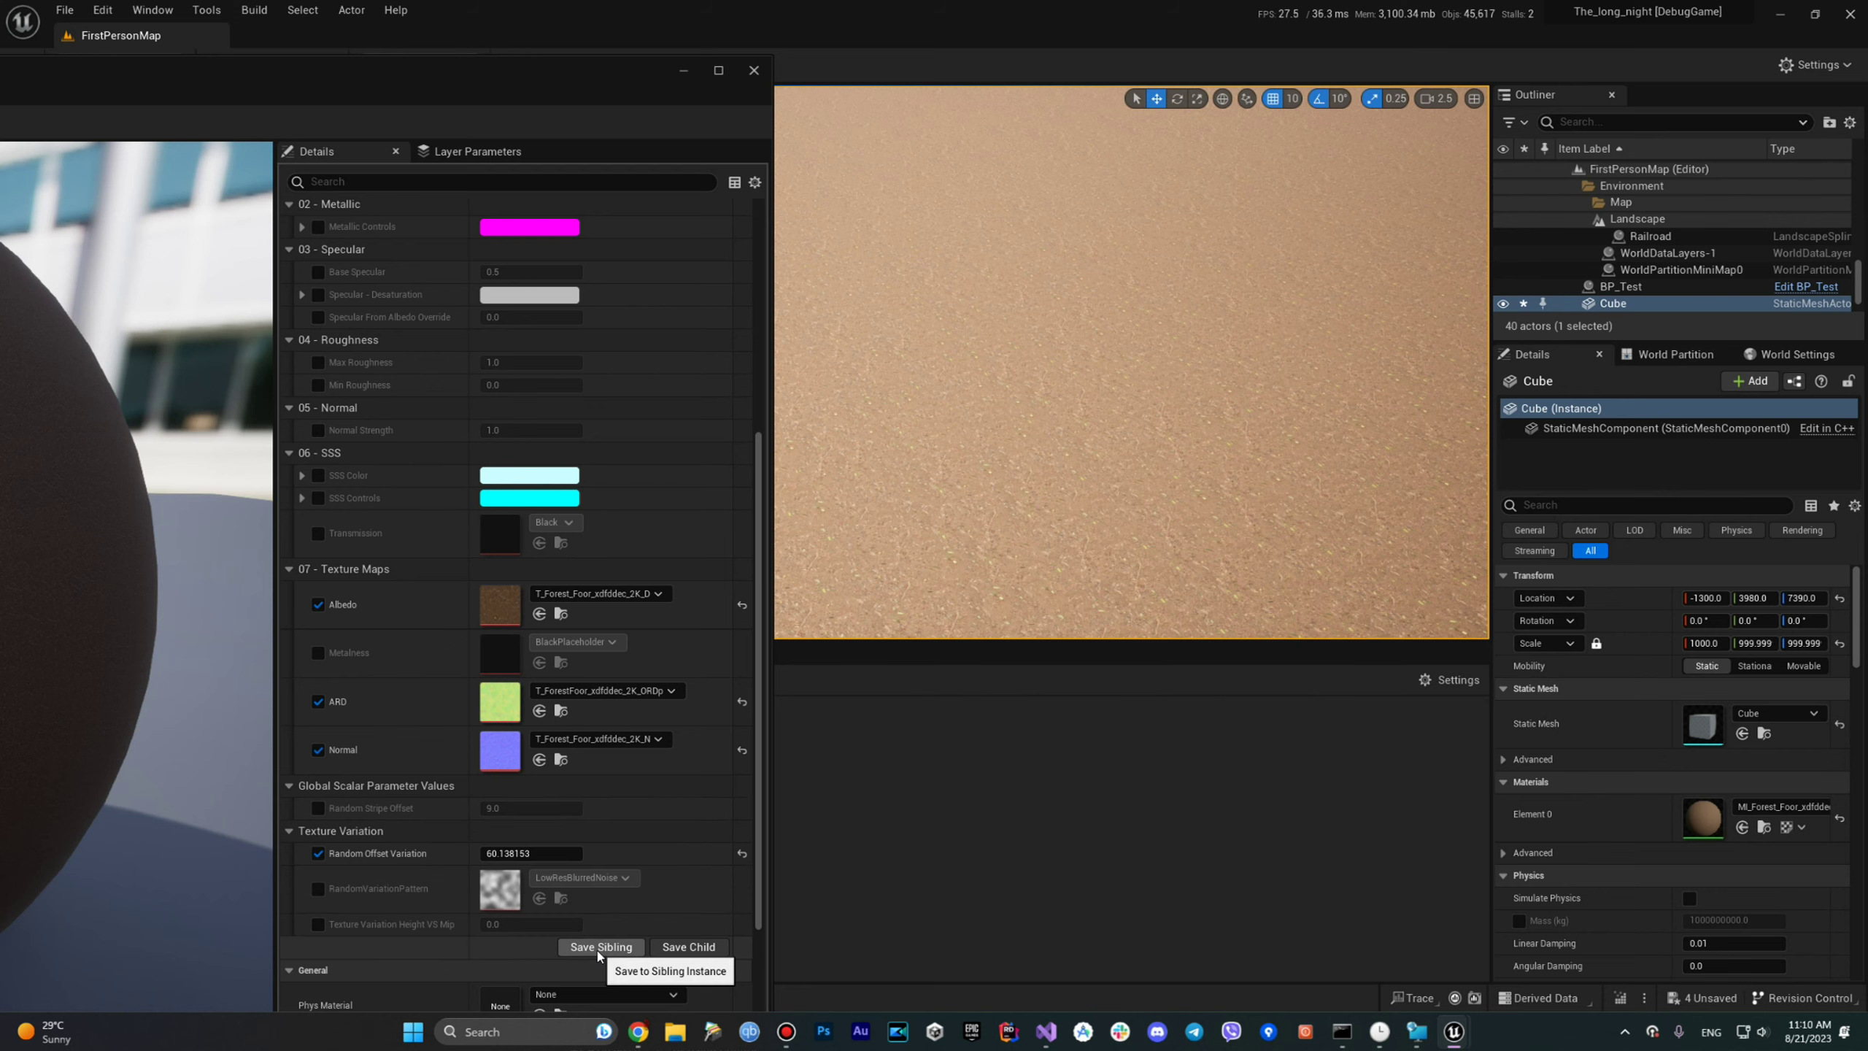
pyautogui.moveTo(562, 74); pyautogui.dragTo(1433, 96)
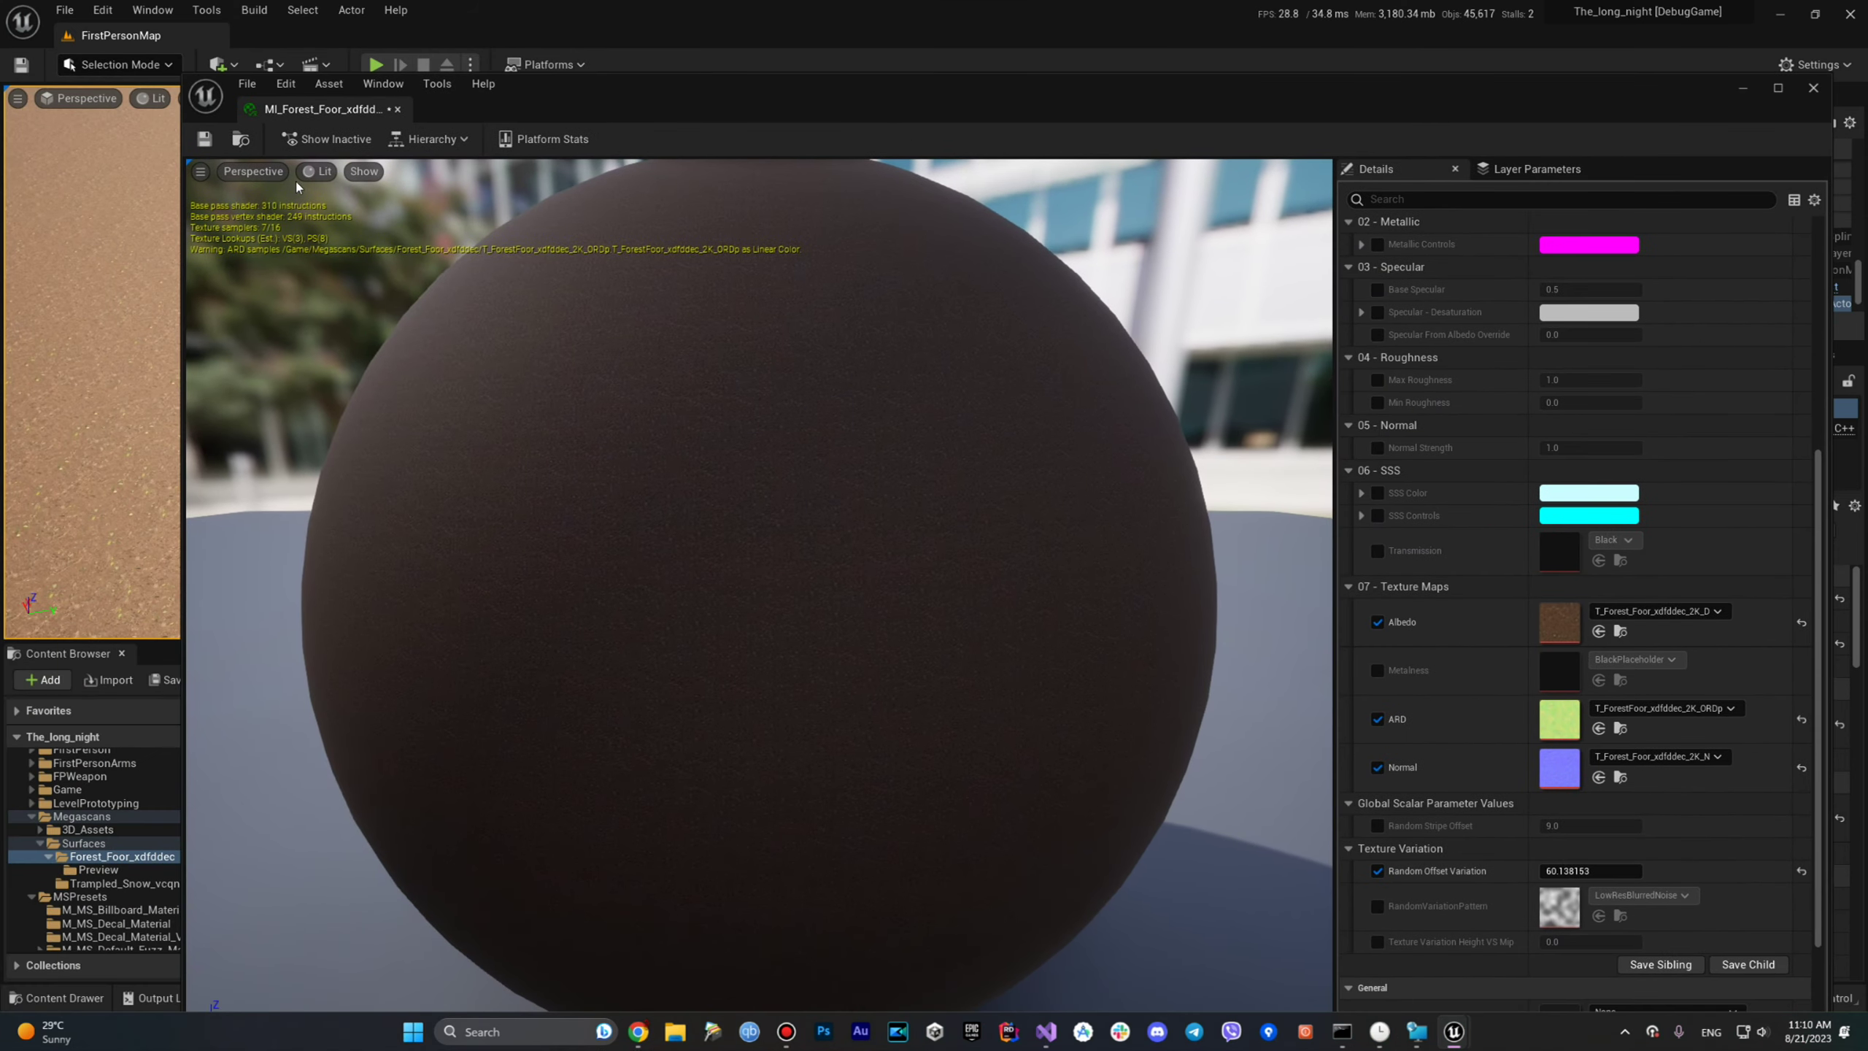
pyautogui.click(204, 139)
pyautogui.click(1811, 89)
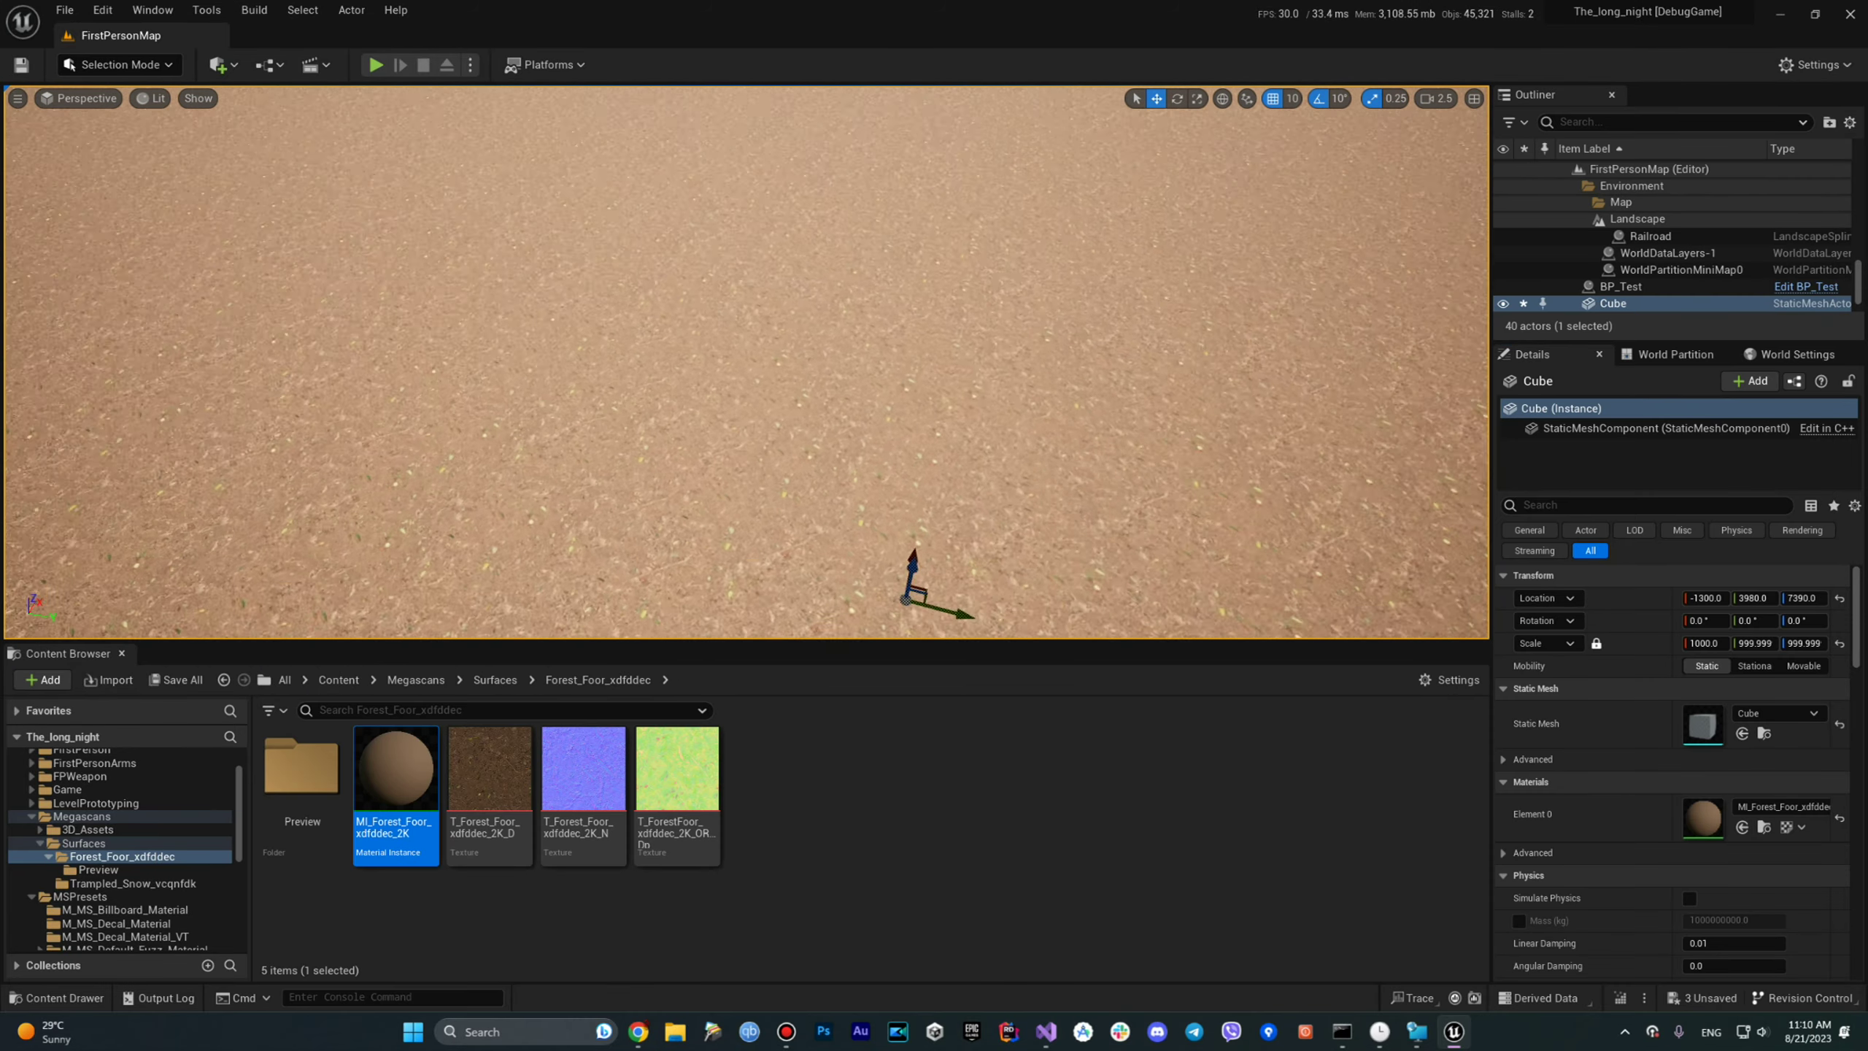
# Frame the test Cube, delete it, and look down over the snowy plane.
pyautogui.moveTo(746, 360); pyautogui.dragTo(747, 383, button='right')
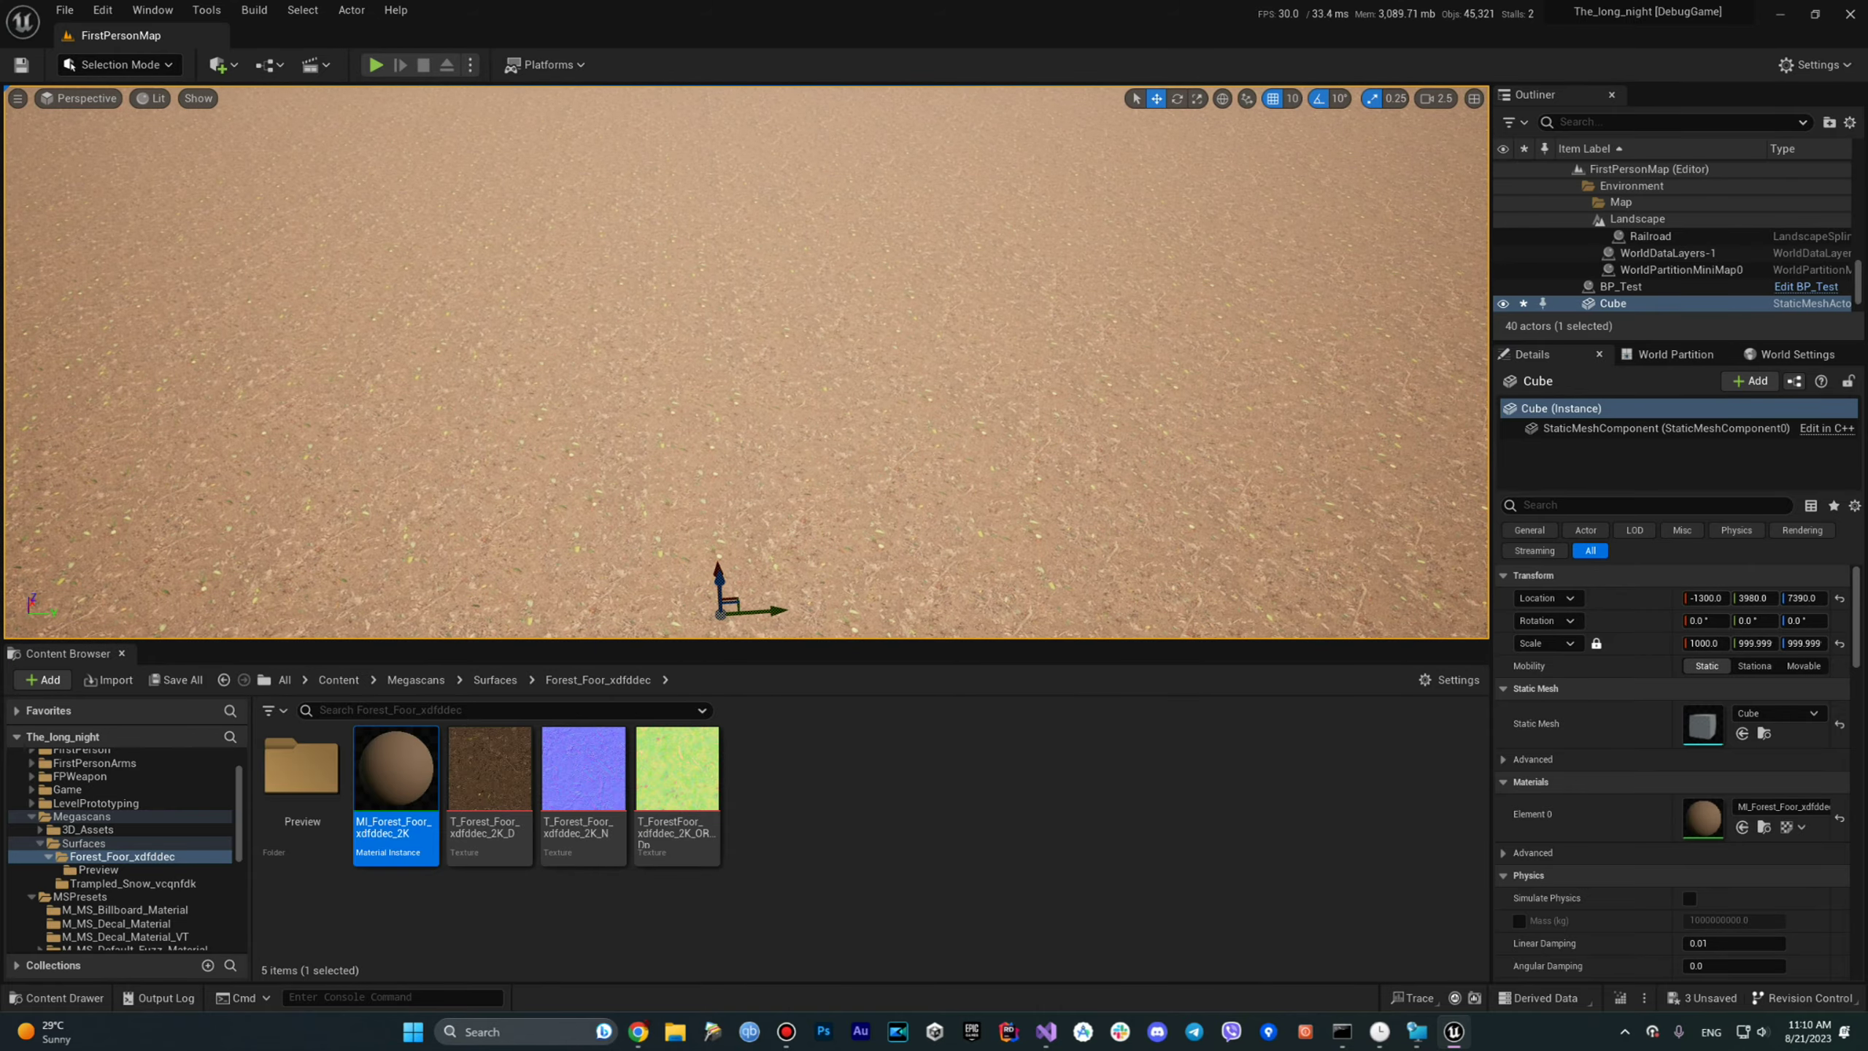
pyautogui.press('f')
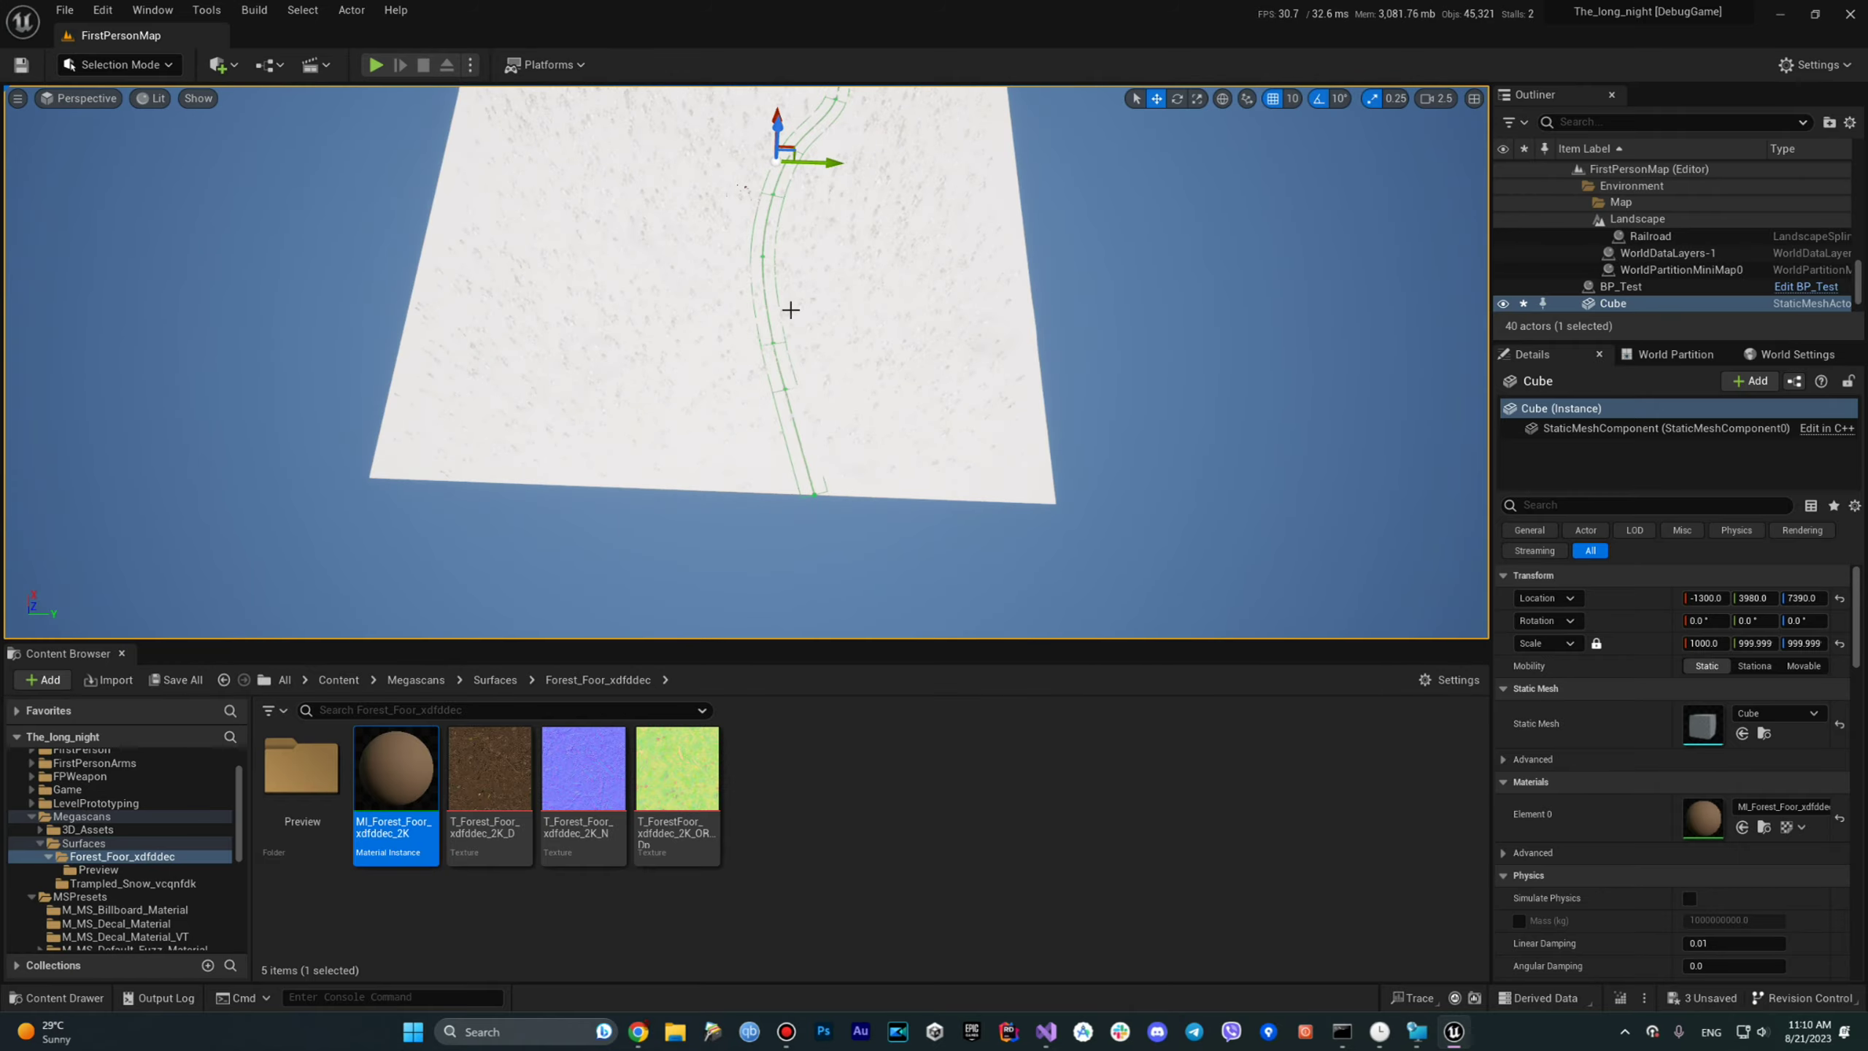
pyautogui.press('f')
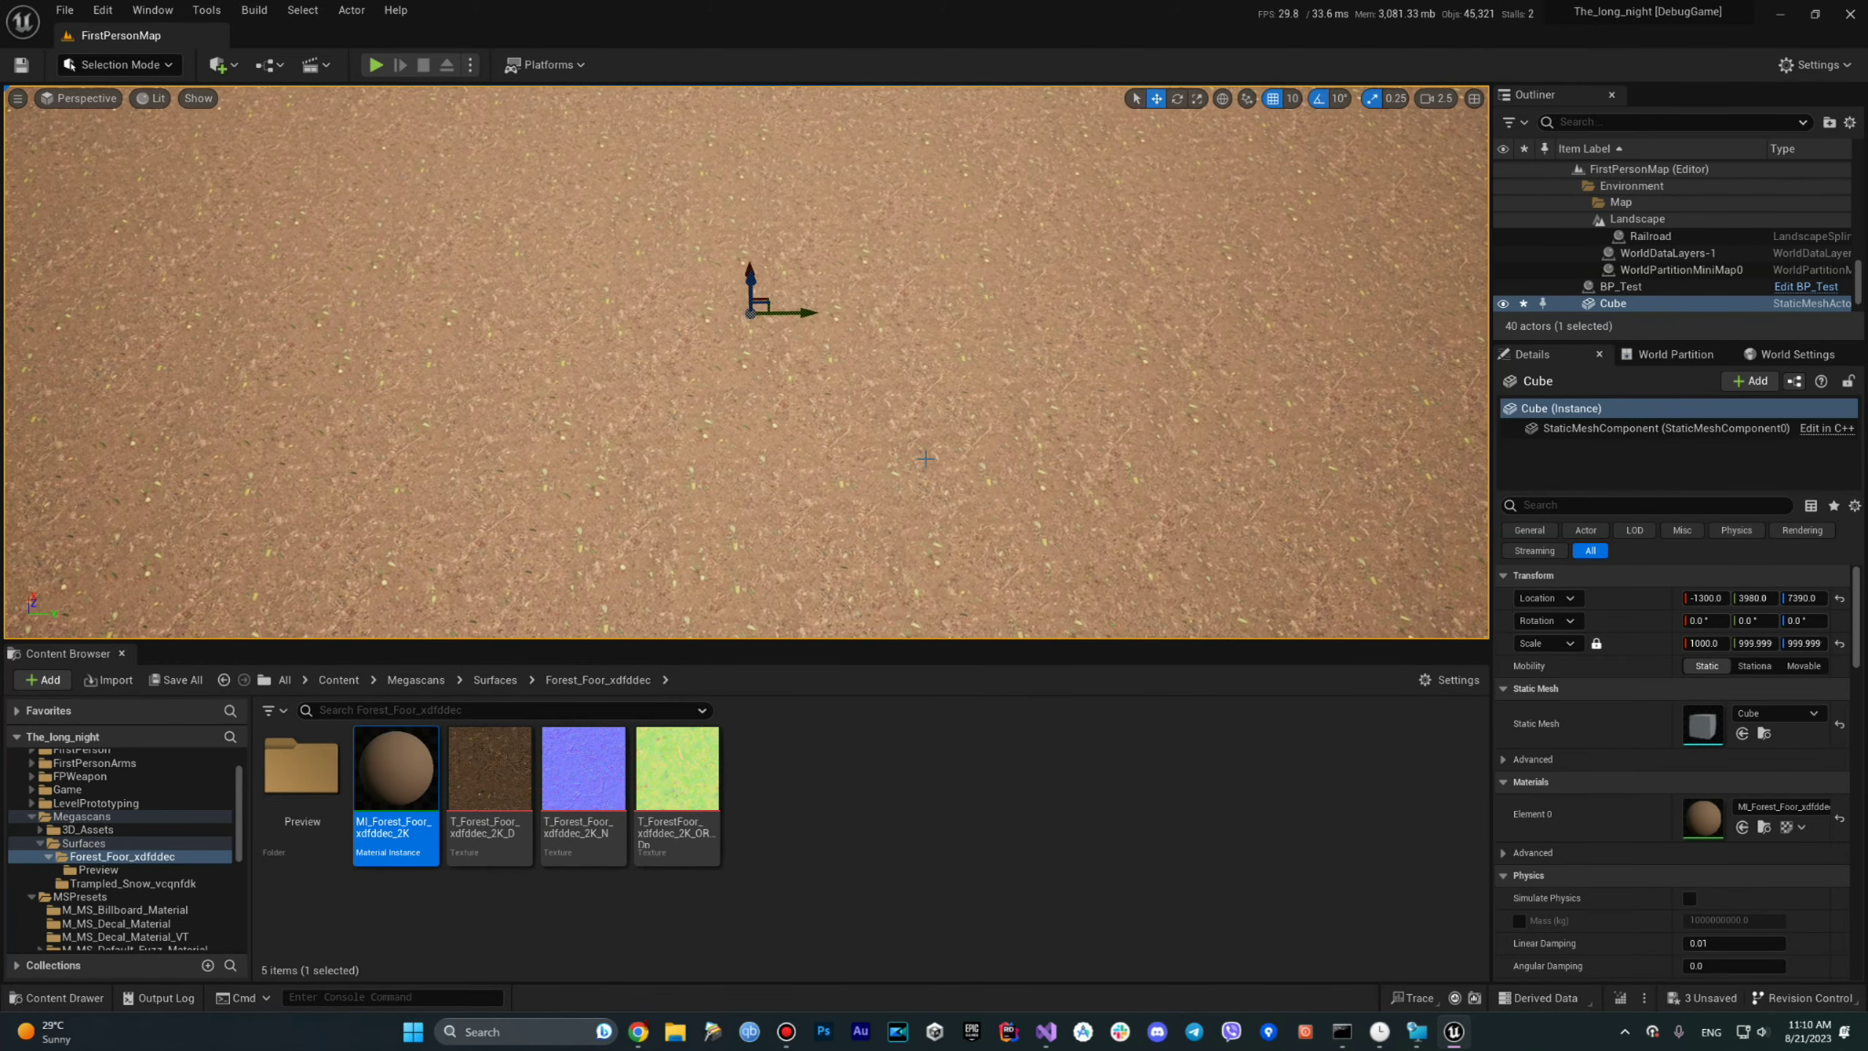
pyautogui.hotkey('ctrl', 'z')
pyautogui.hotkey('ctrl', 'z')
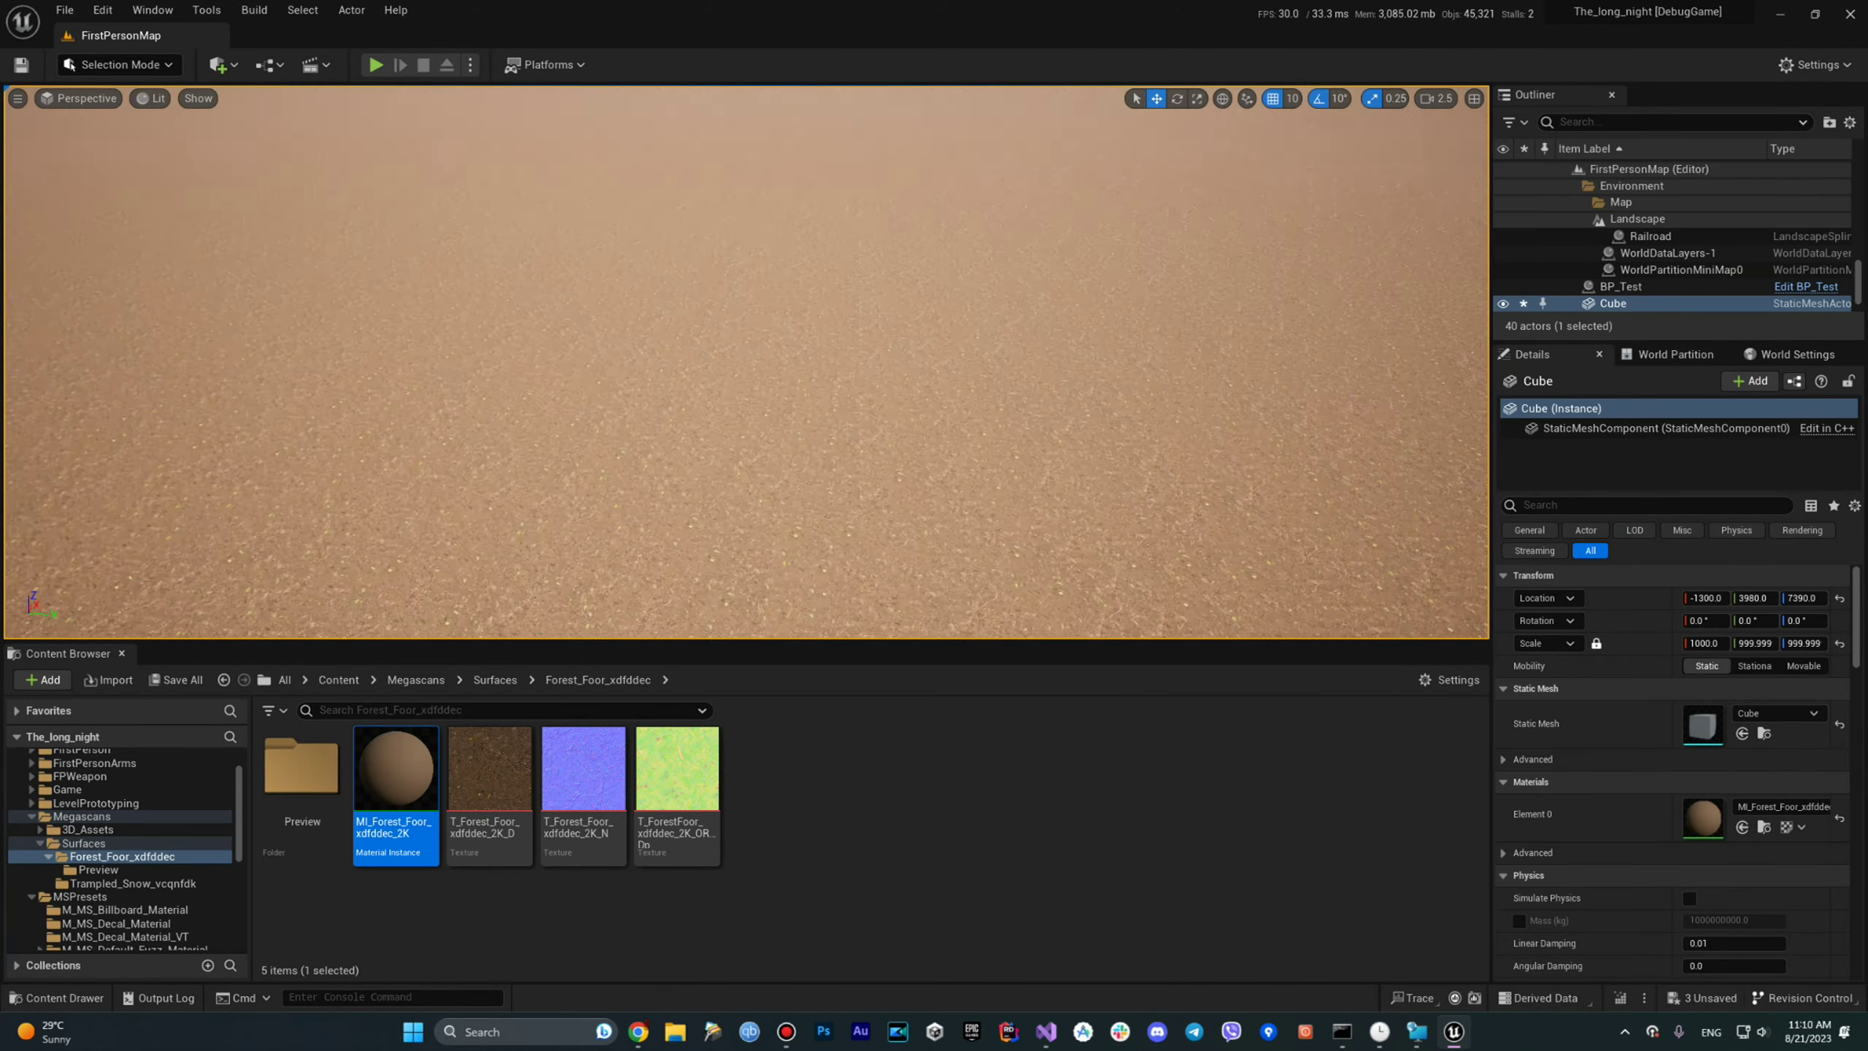
pyautogui.hotkey('ctrl', 'z')
pyautogui.hotkey('ctrl', 'z')
pyautogui.moveTo(829, 349); pyautogui.dragTo(775, 281, button='right')
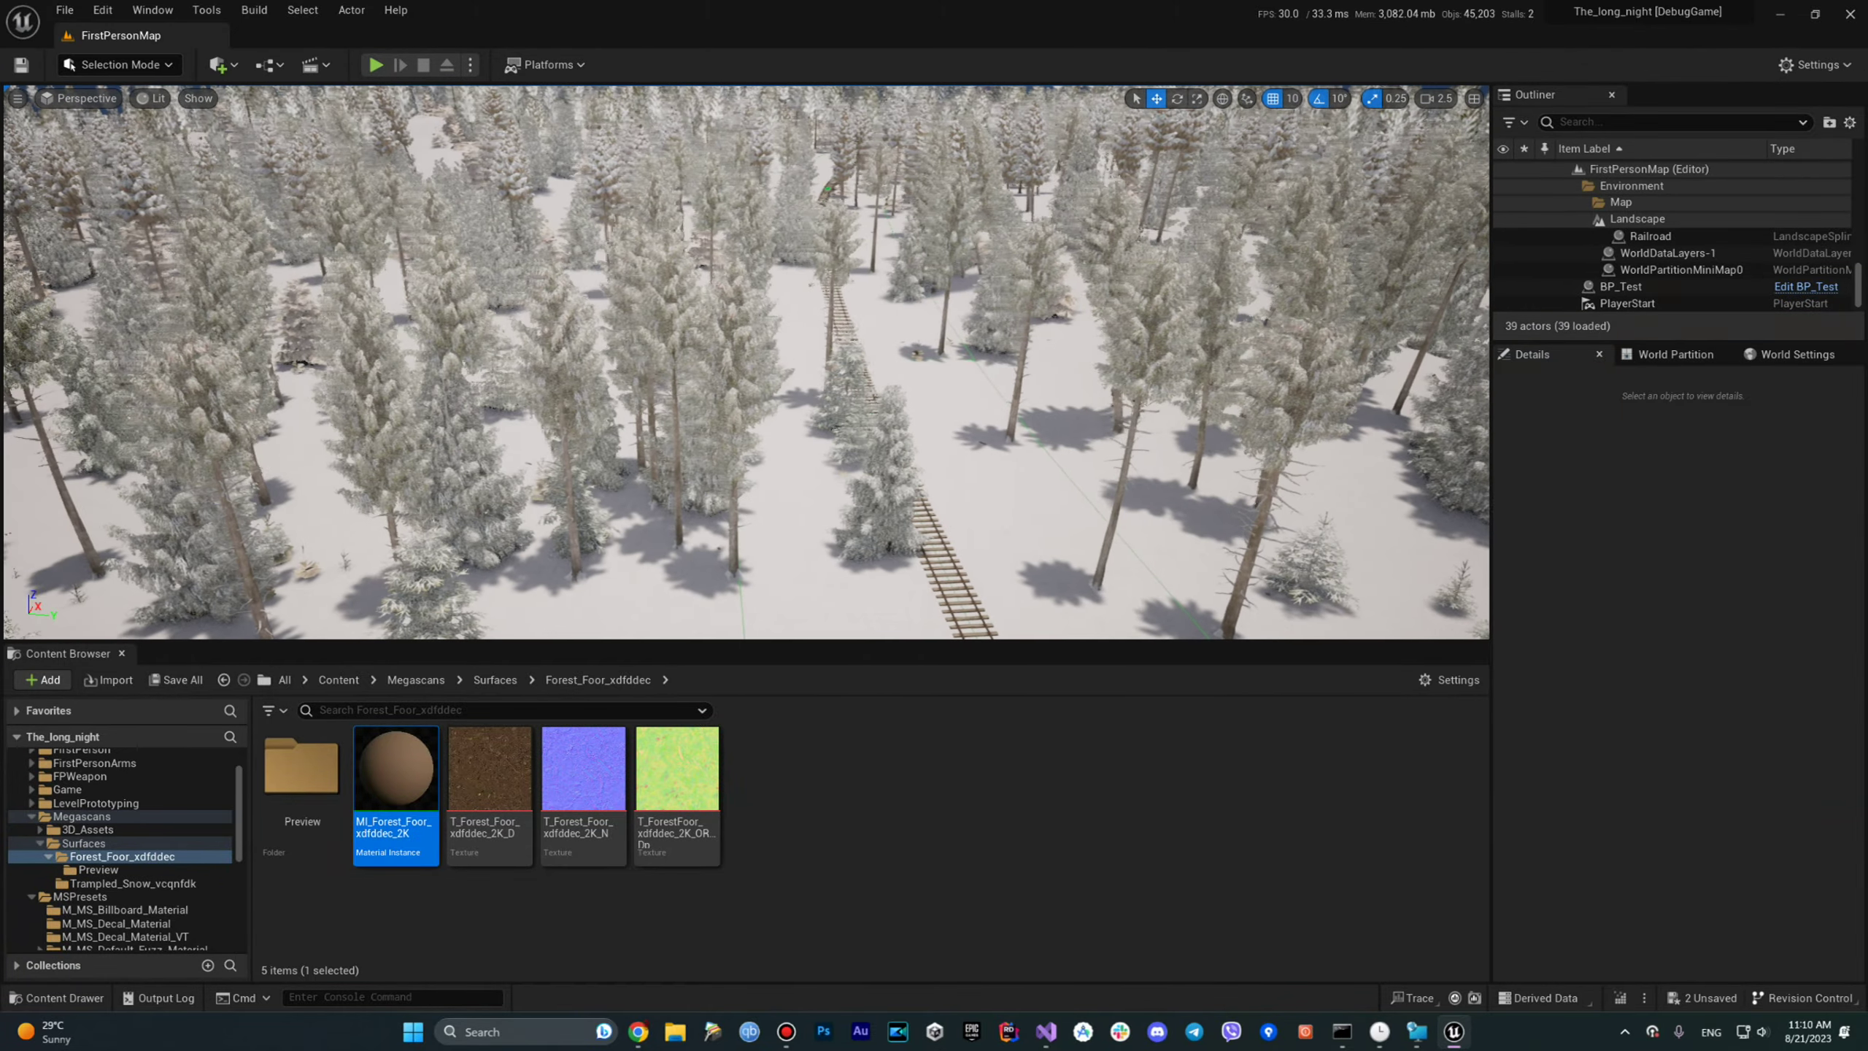
pyautogui.moveTo(685, 327); pyautogui.dragTo(684, 327, button='right')
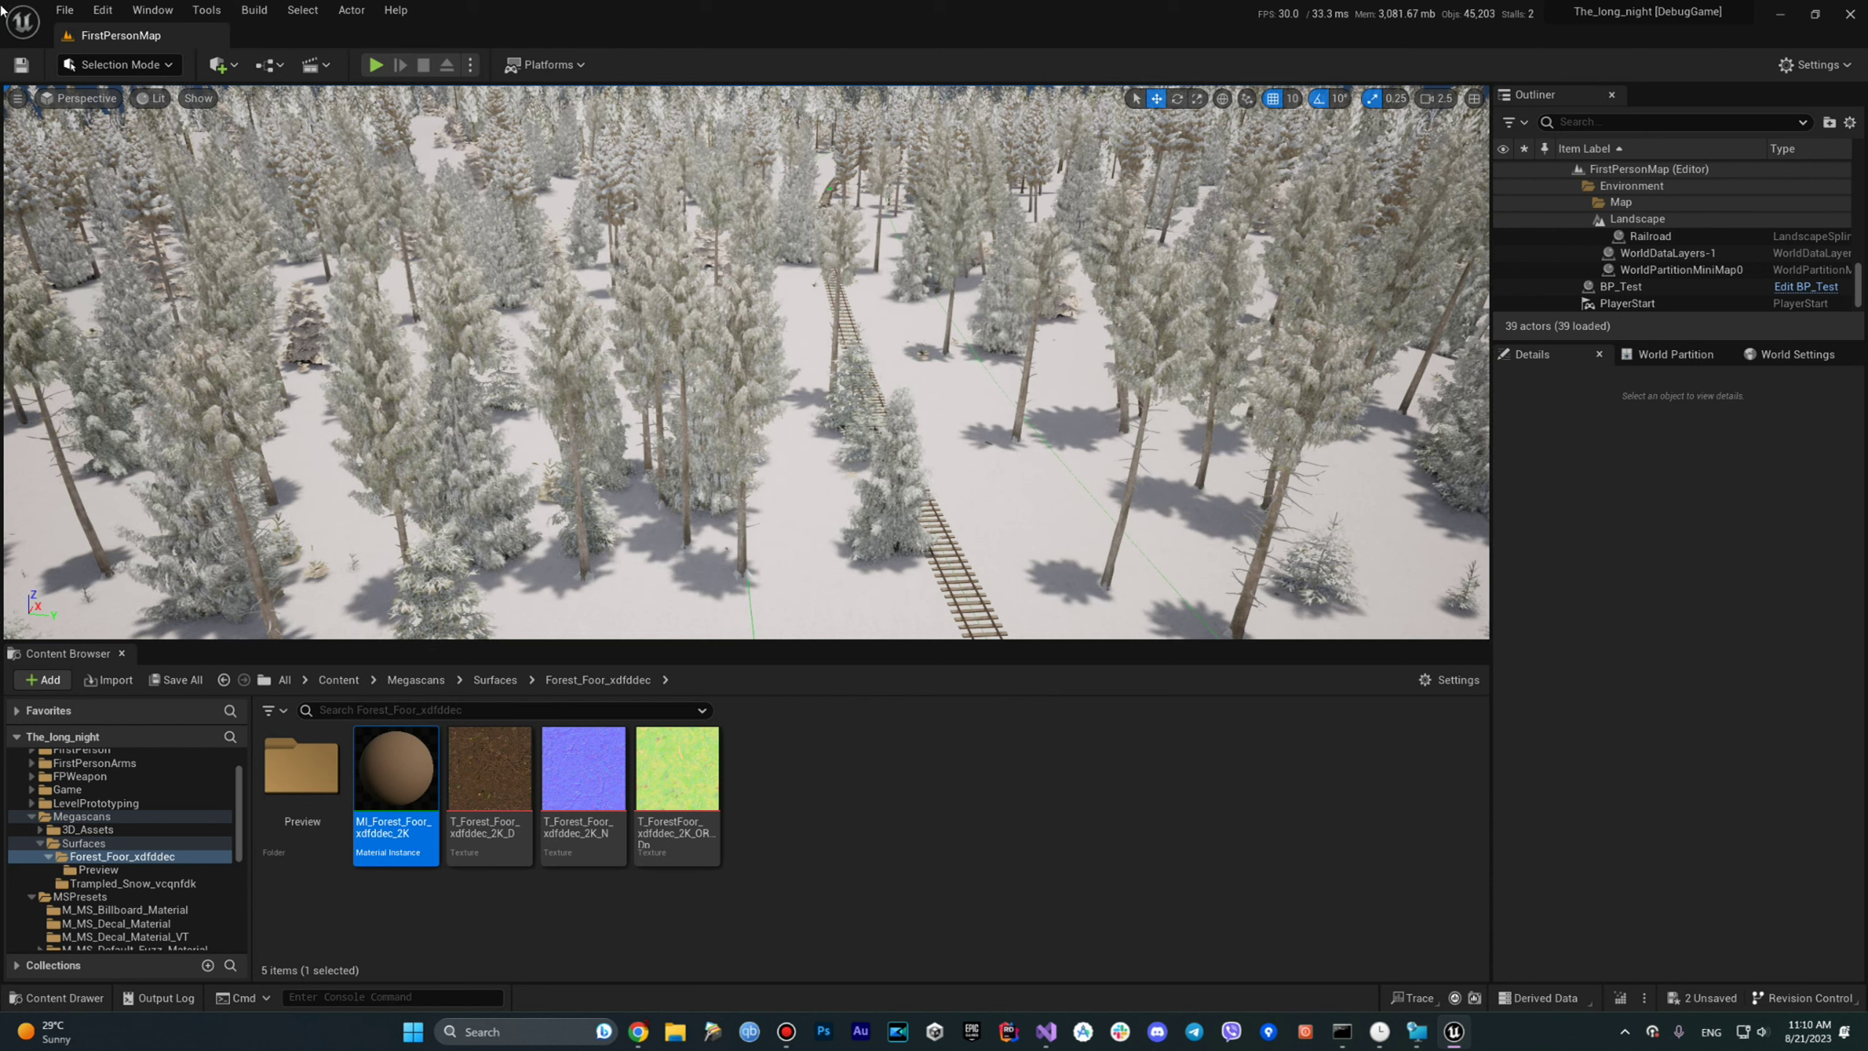
pyautogui.click(69, 10)
pyautogui.moveTo(116, 12)
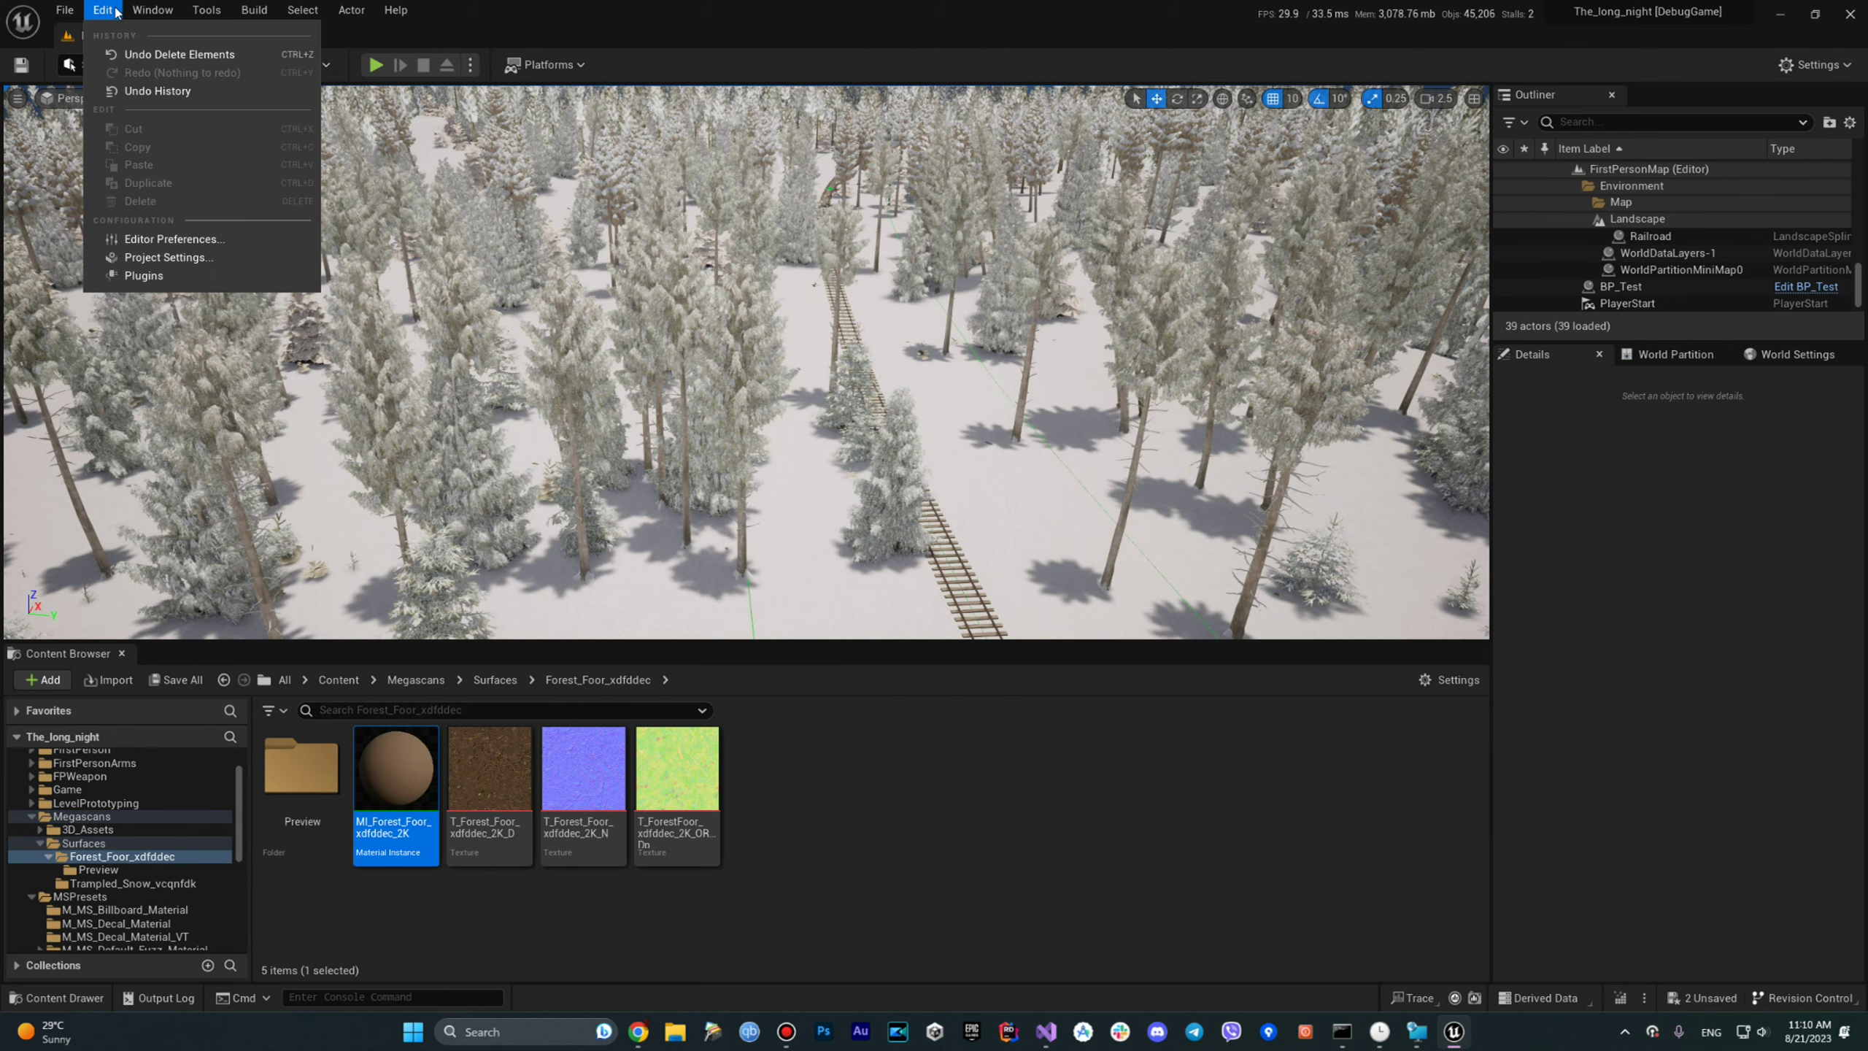
pyautogui.click(196, 260)
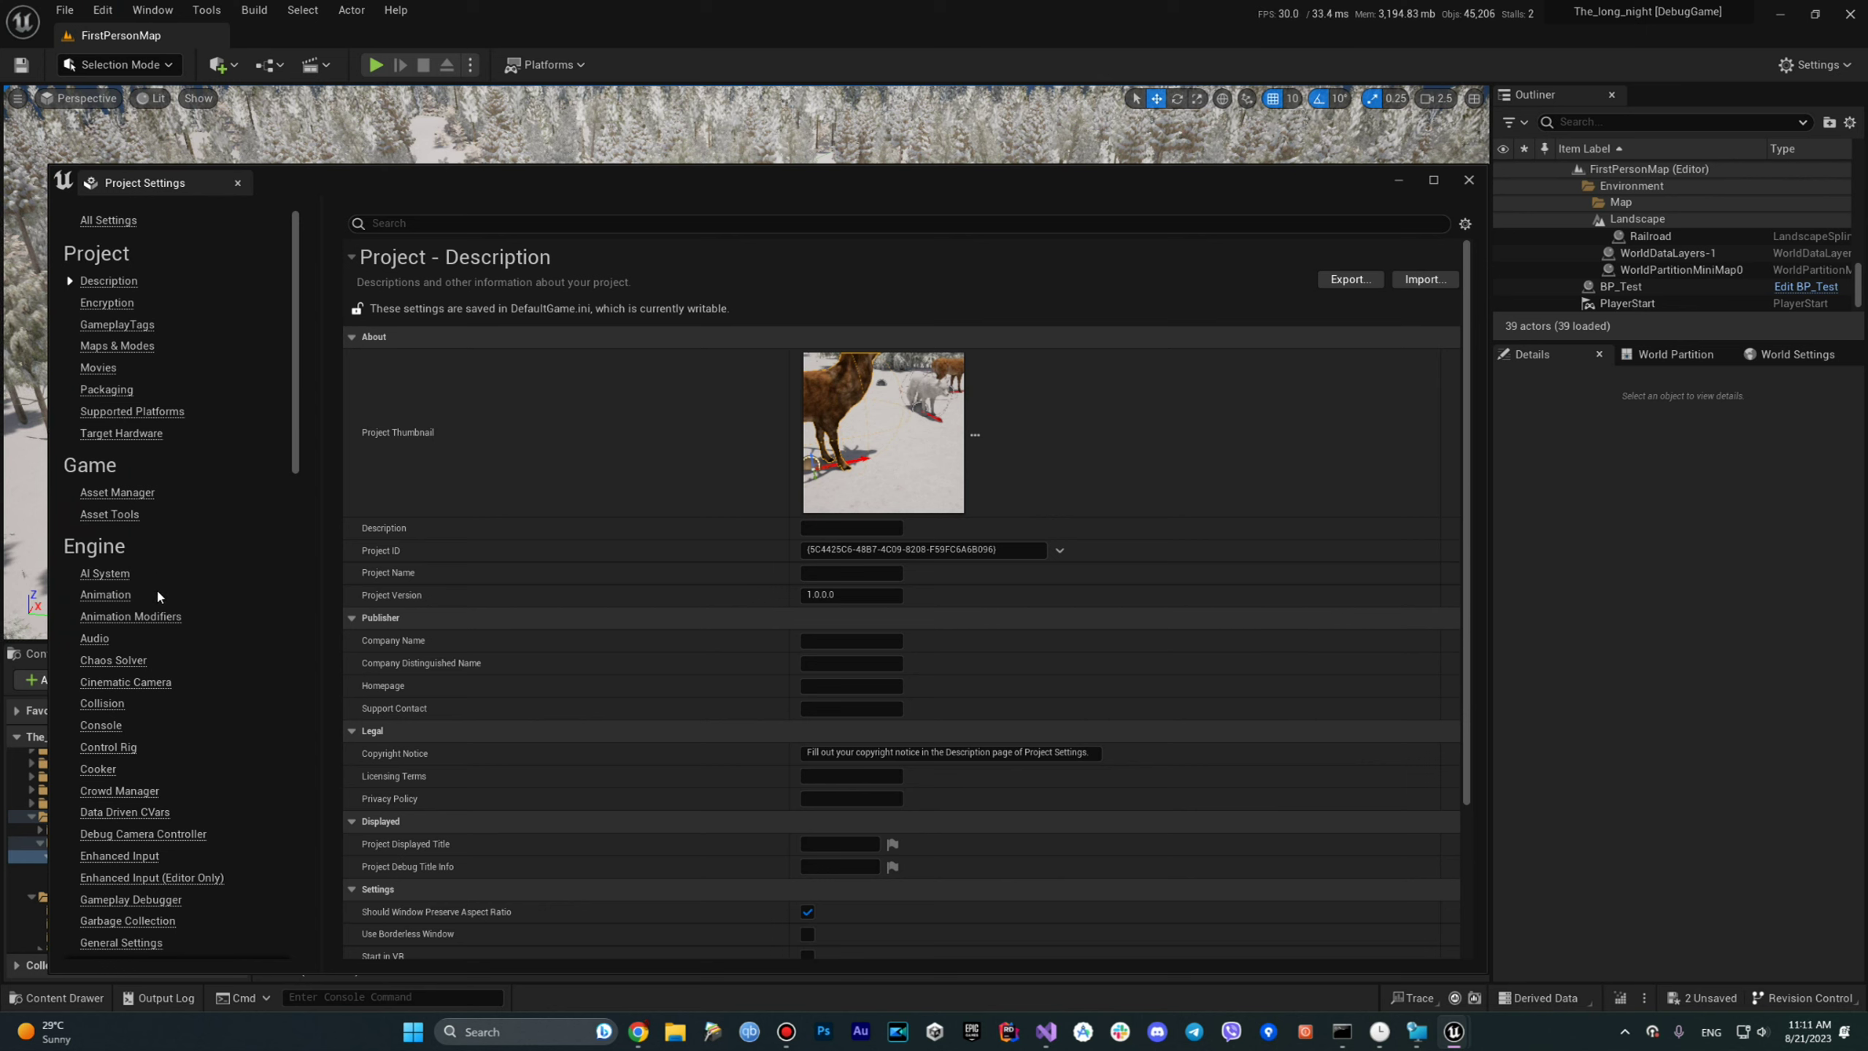
pyautogui.scroll(-2, 117, 576)
pyautogui.scroll(-5, 112, 548)
pyautogui.scroll(-5, 107, 545)
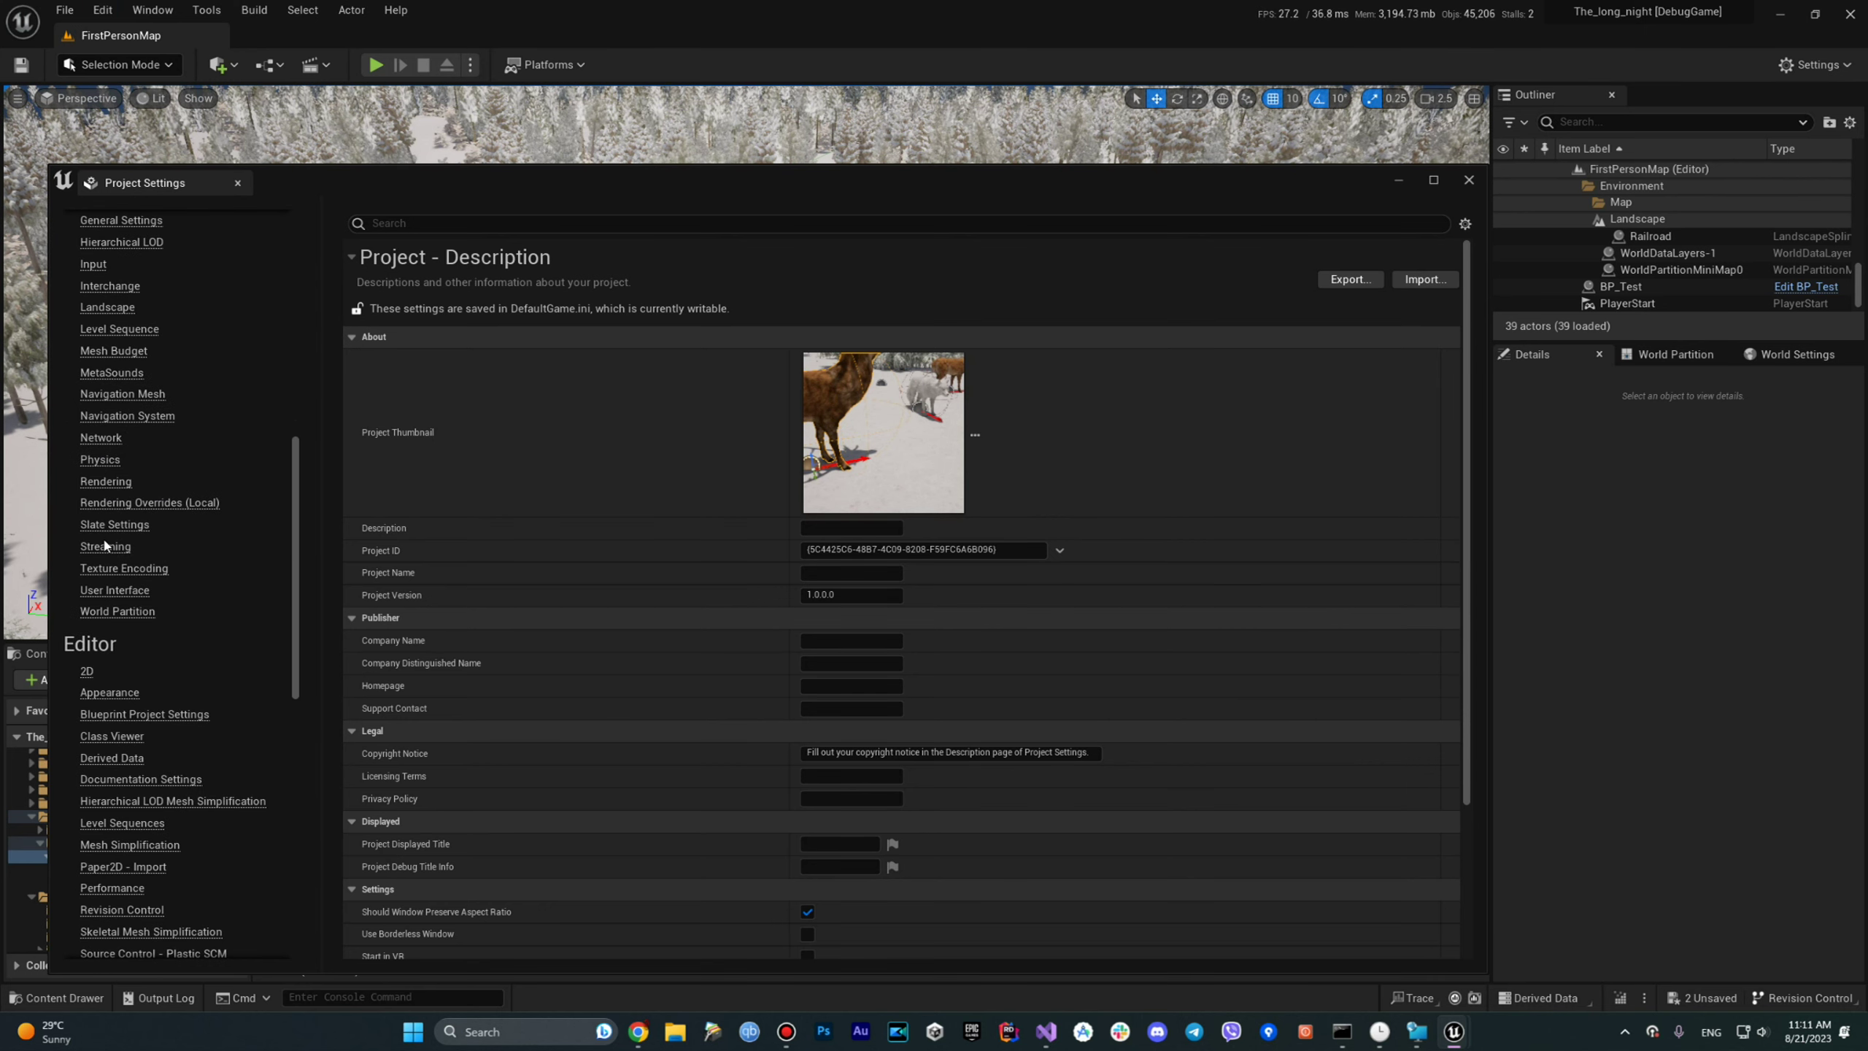
pyautogui.scroll(-4, 107, 548)
pyautogui.scroll(-4, 103, 589)
pyautogui.scroll(-3, 97, 735)
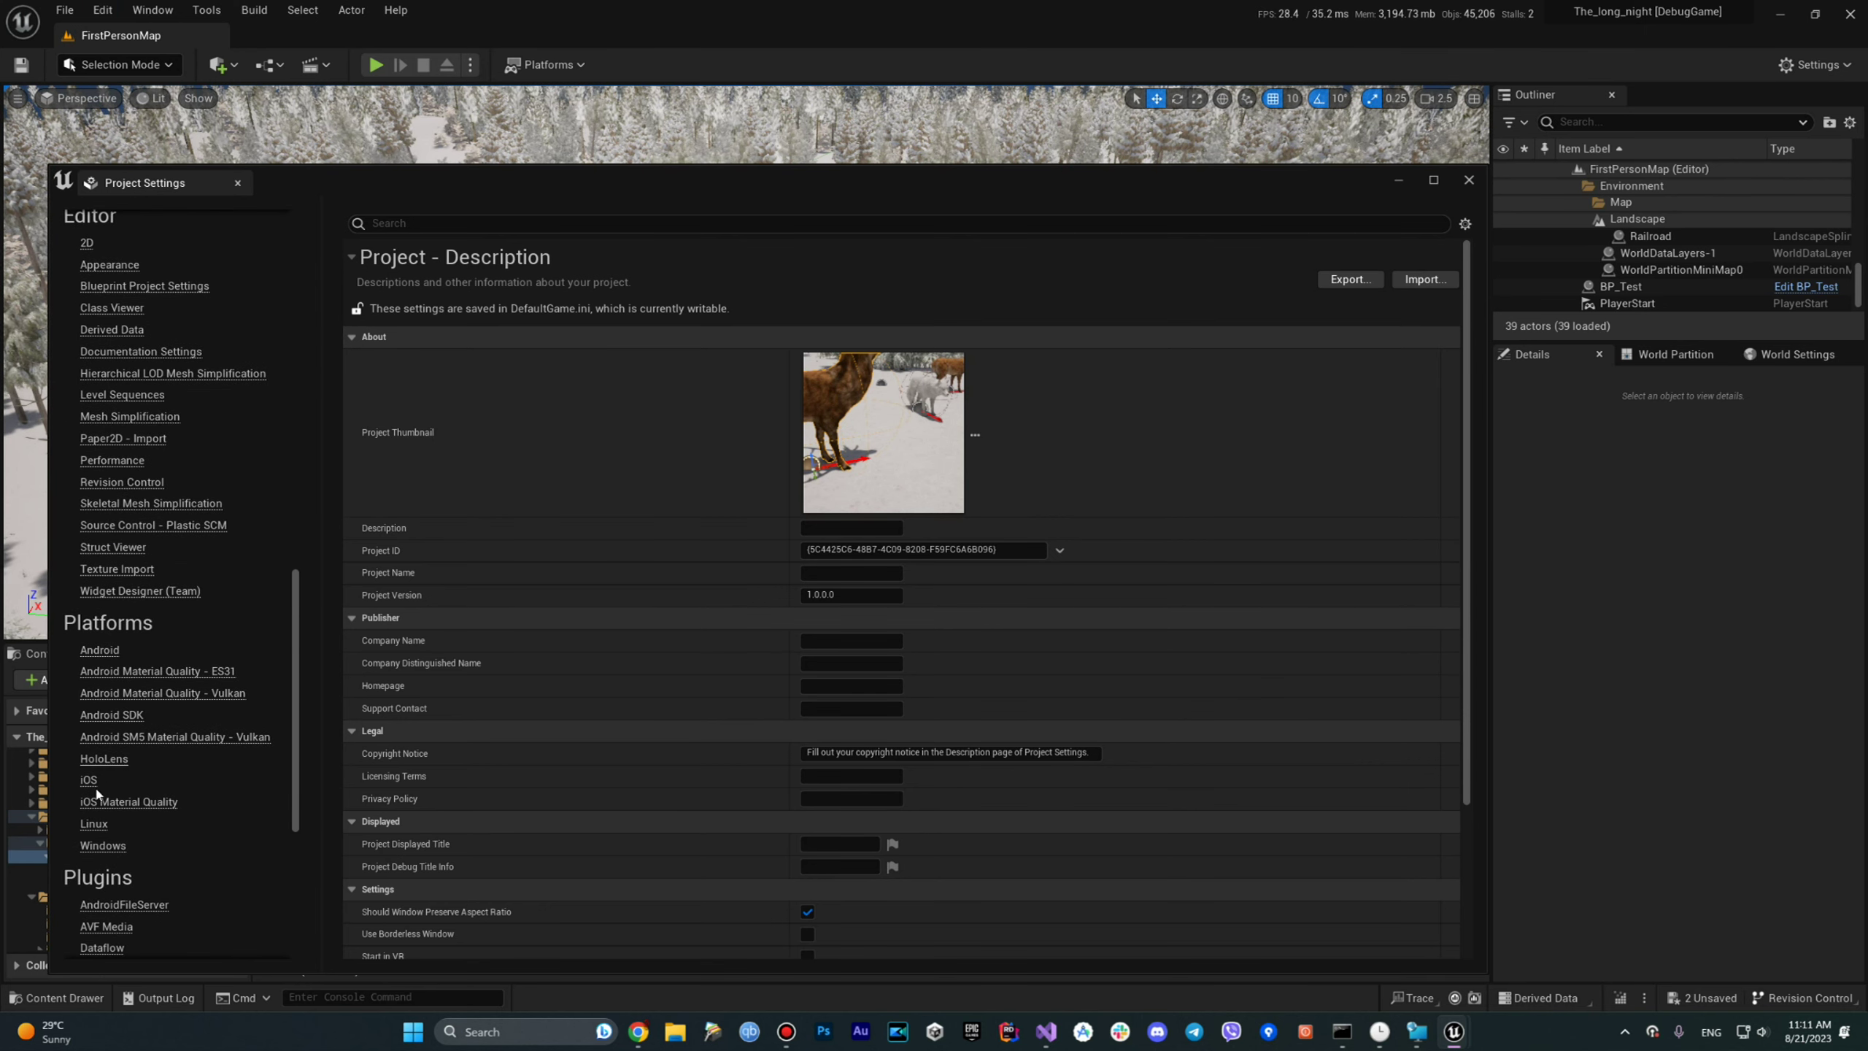
pyautogui.click(99, 846)
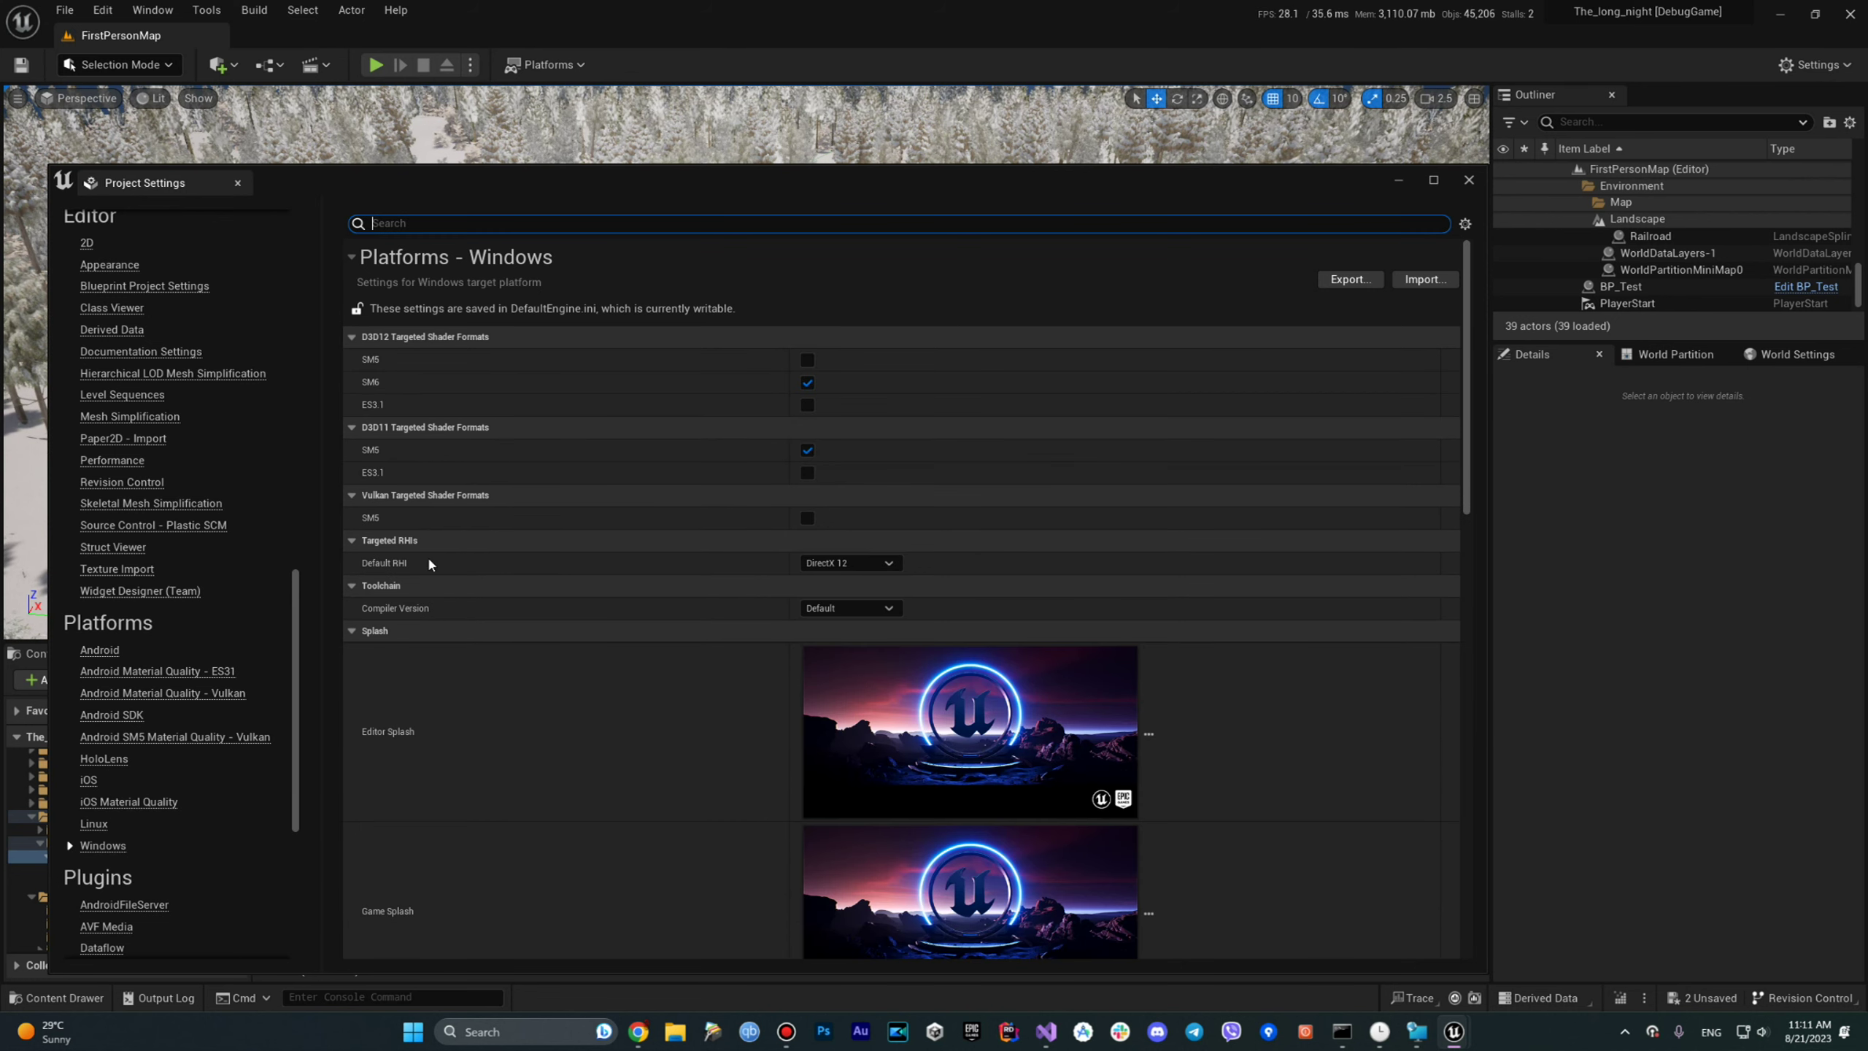
pyautogui.click(839, 563)
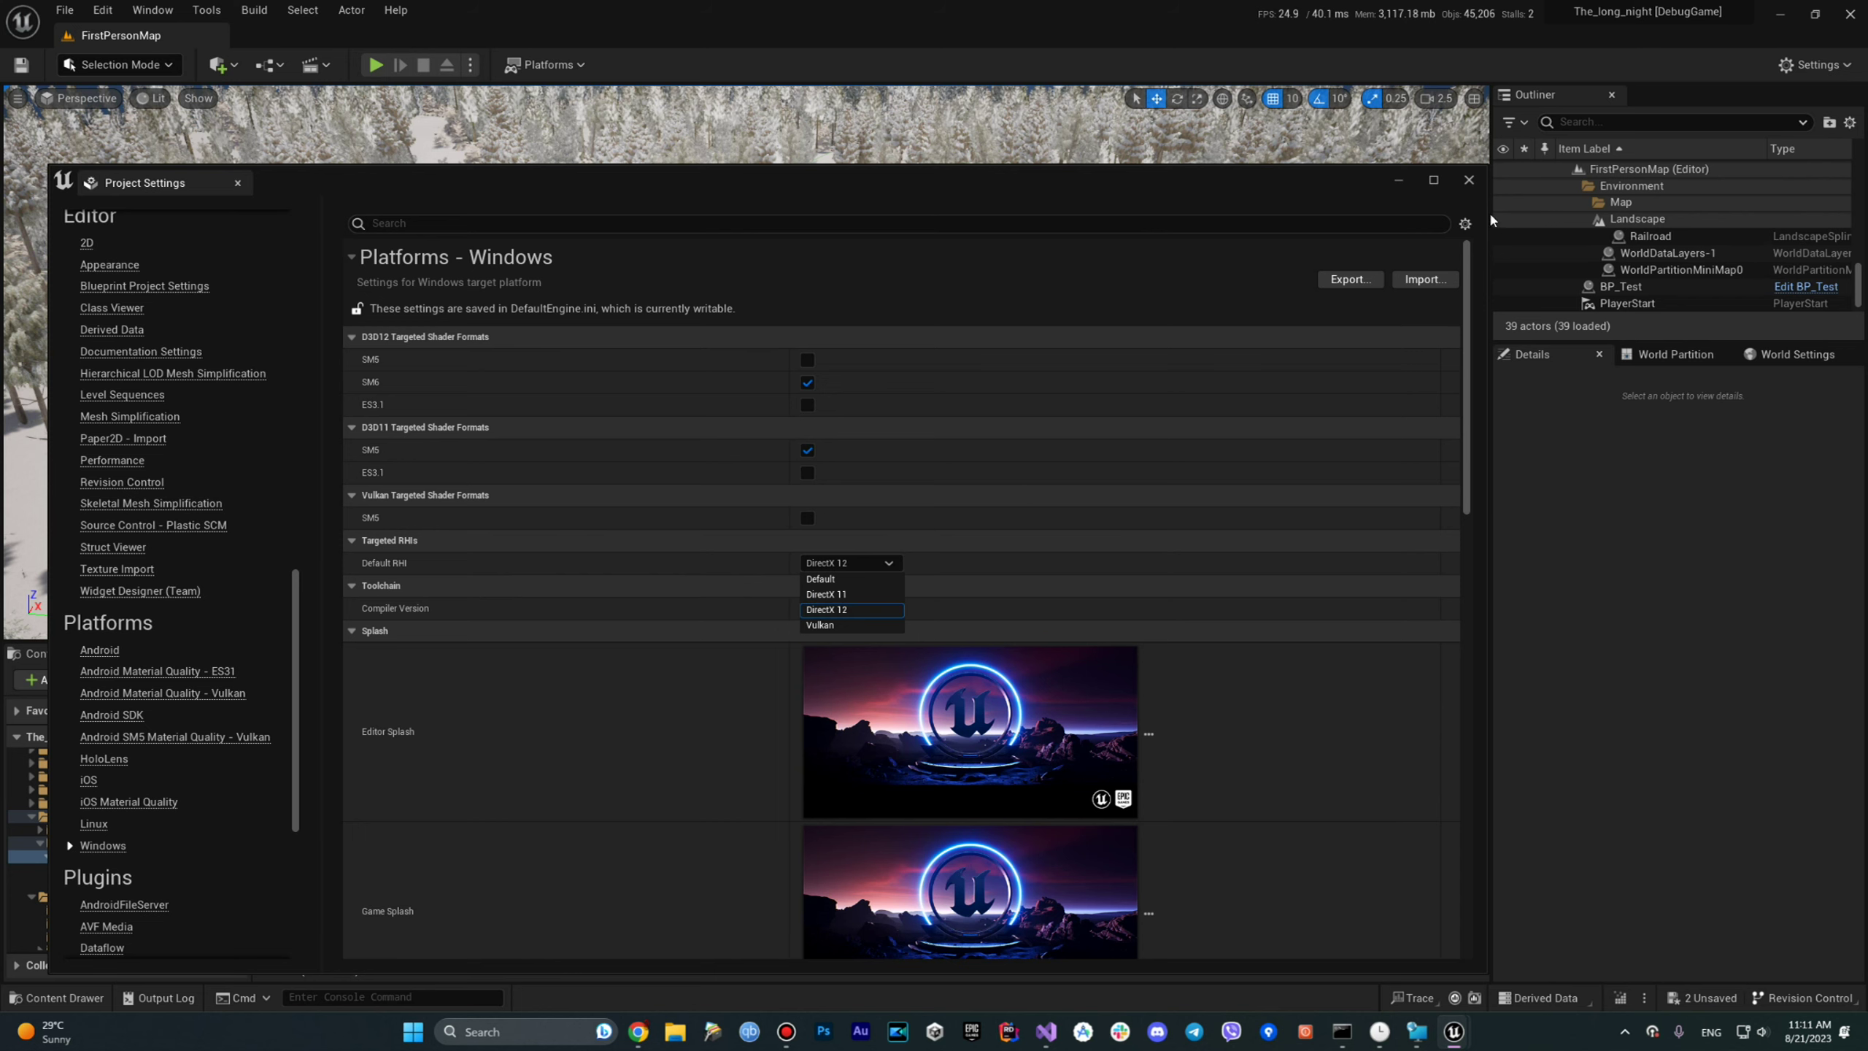
pyautogui.click(1377, 181)
pyautogui.click(1468, 179)
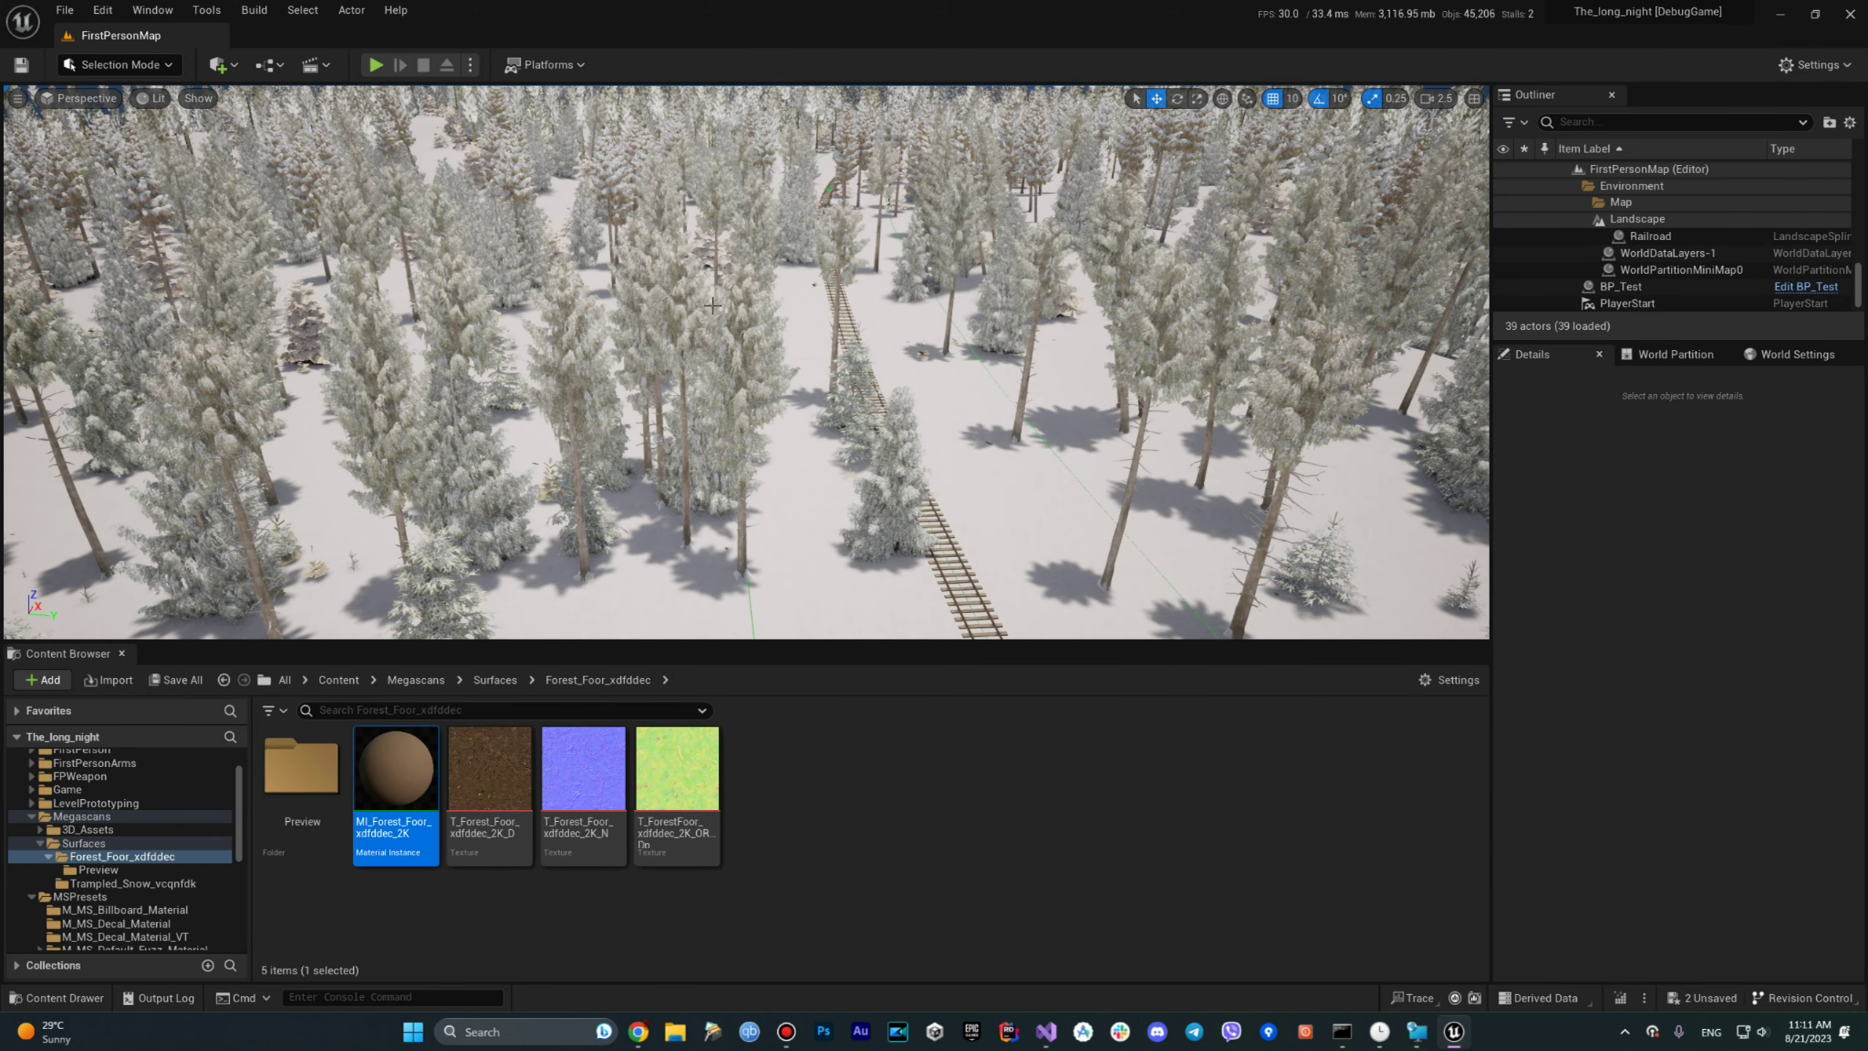
# Switch the viewport to Nanite Visualization > Triangles and tilt toward the forest horizon.
pyautogui.click(143, 99)
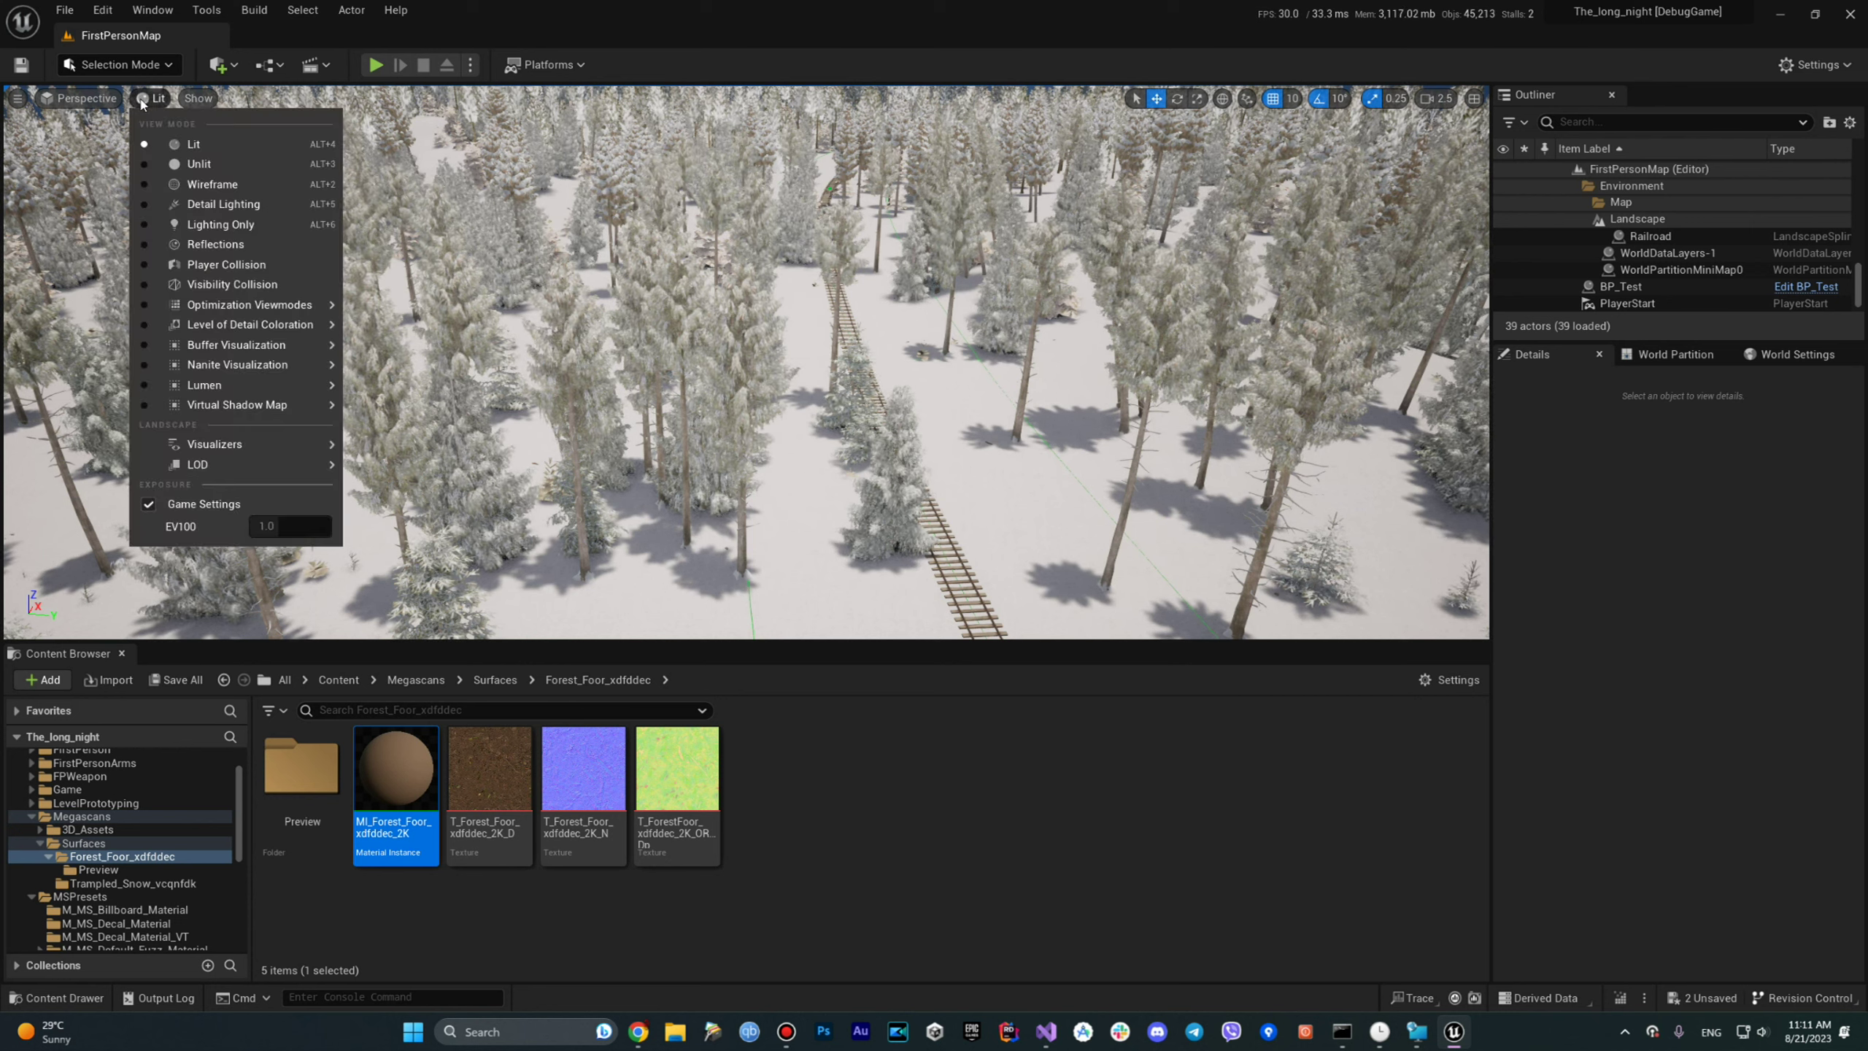
pyautogui.moveTo(236, 369)
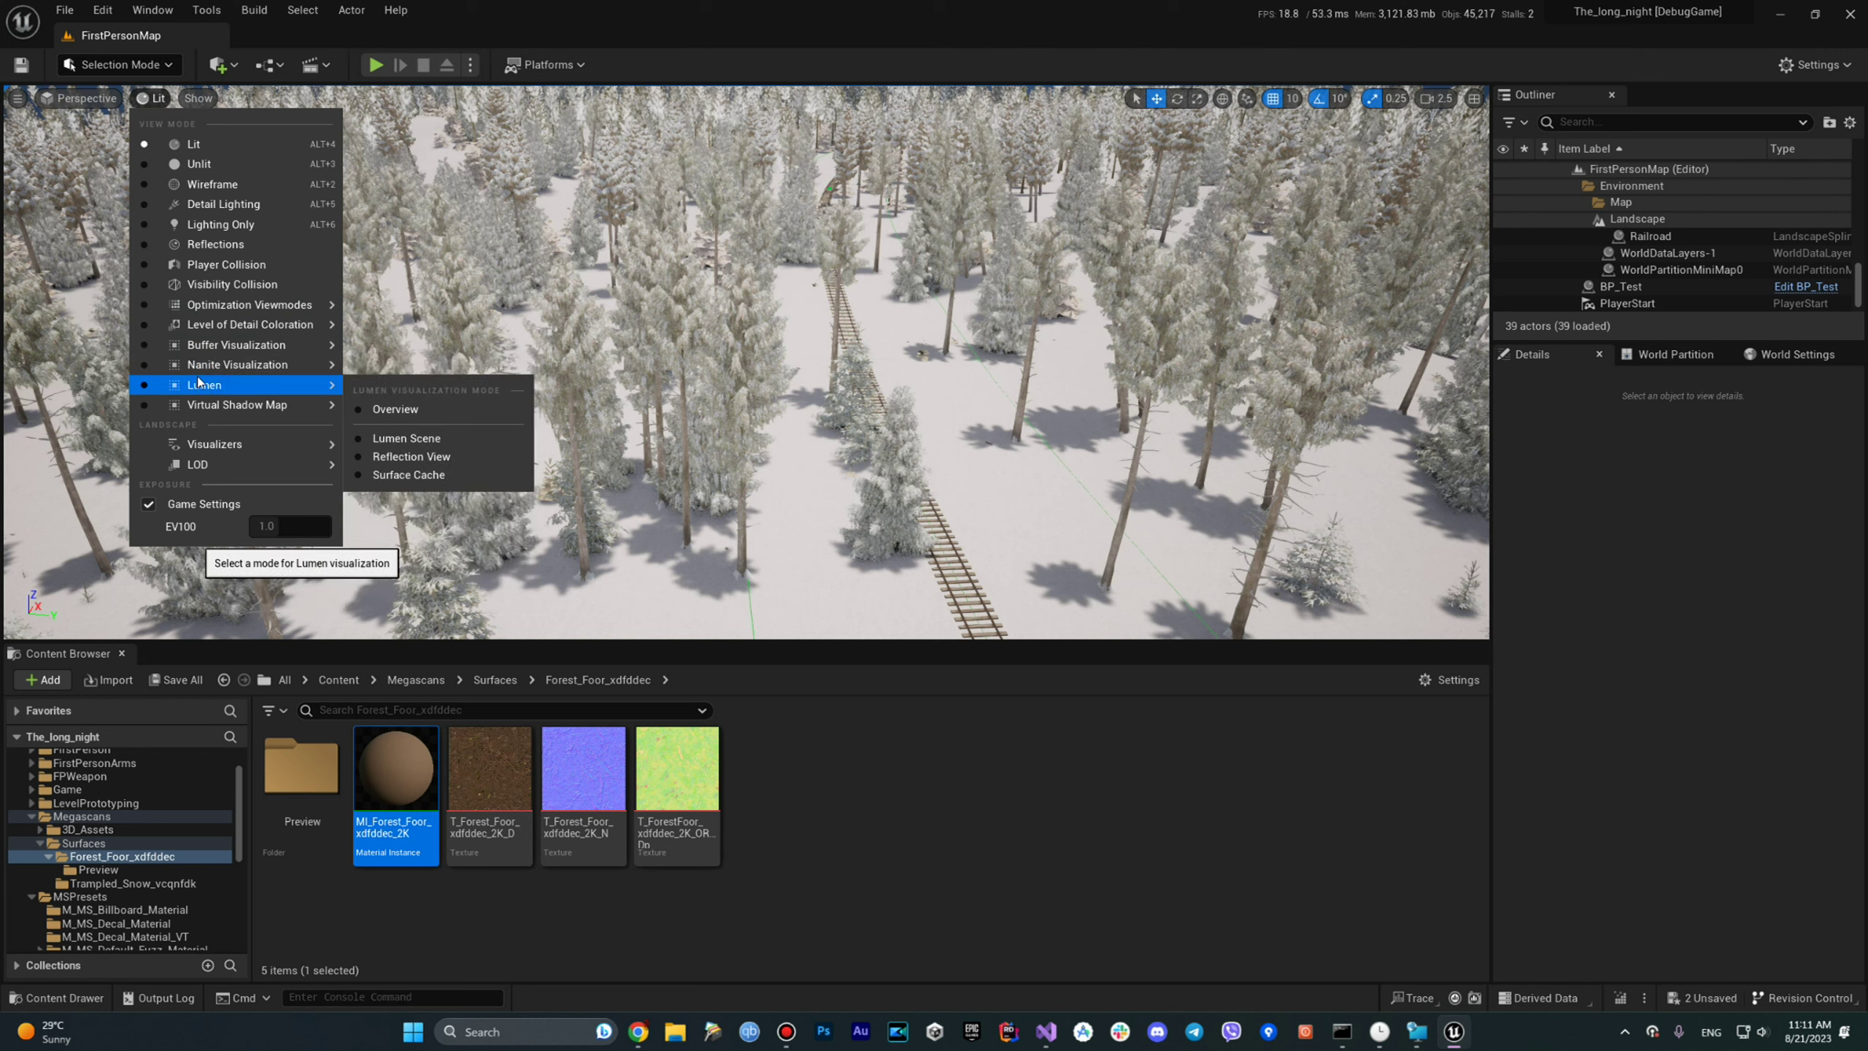
pyautogui.moveTo(308, 365)
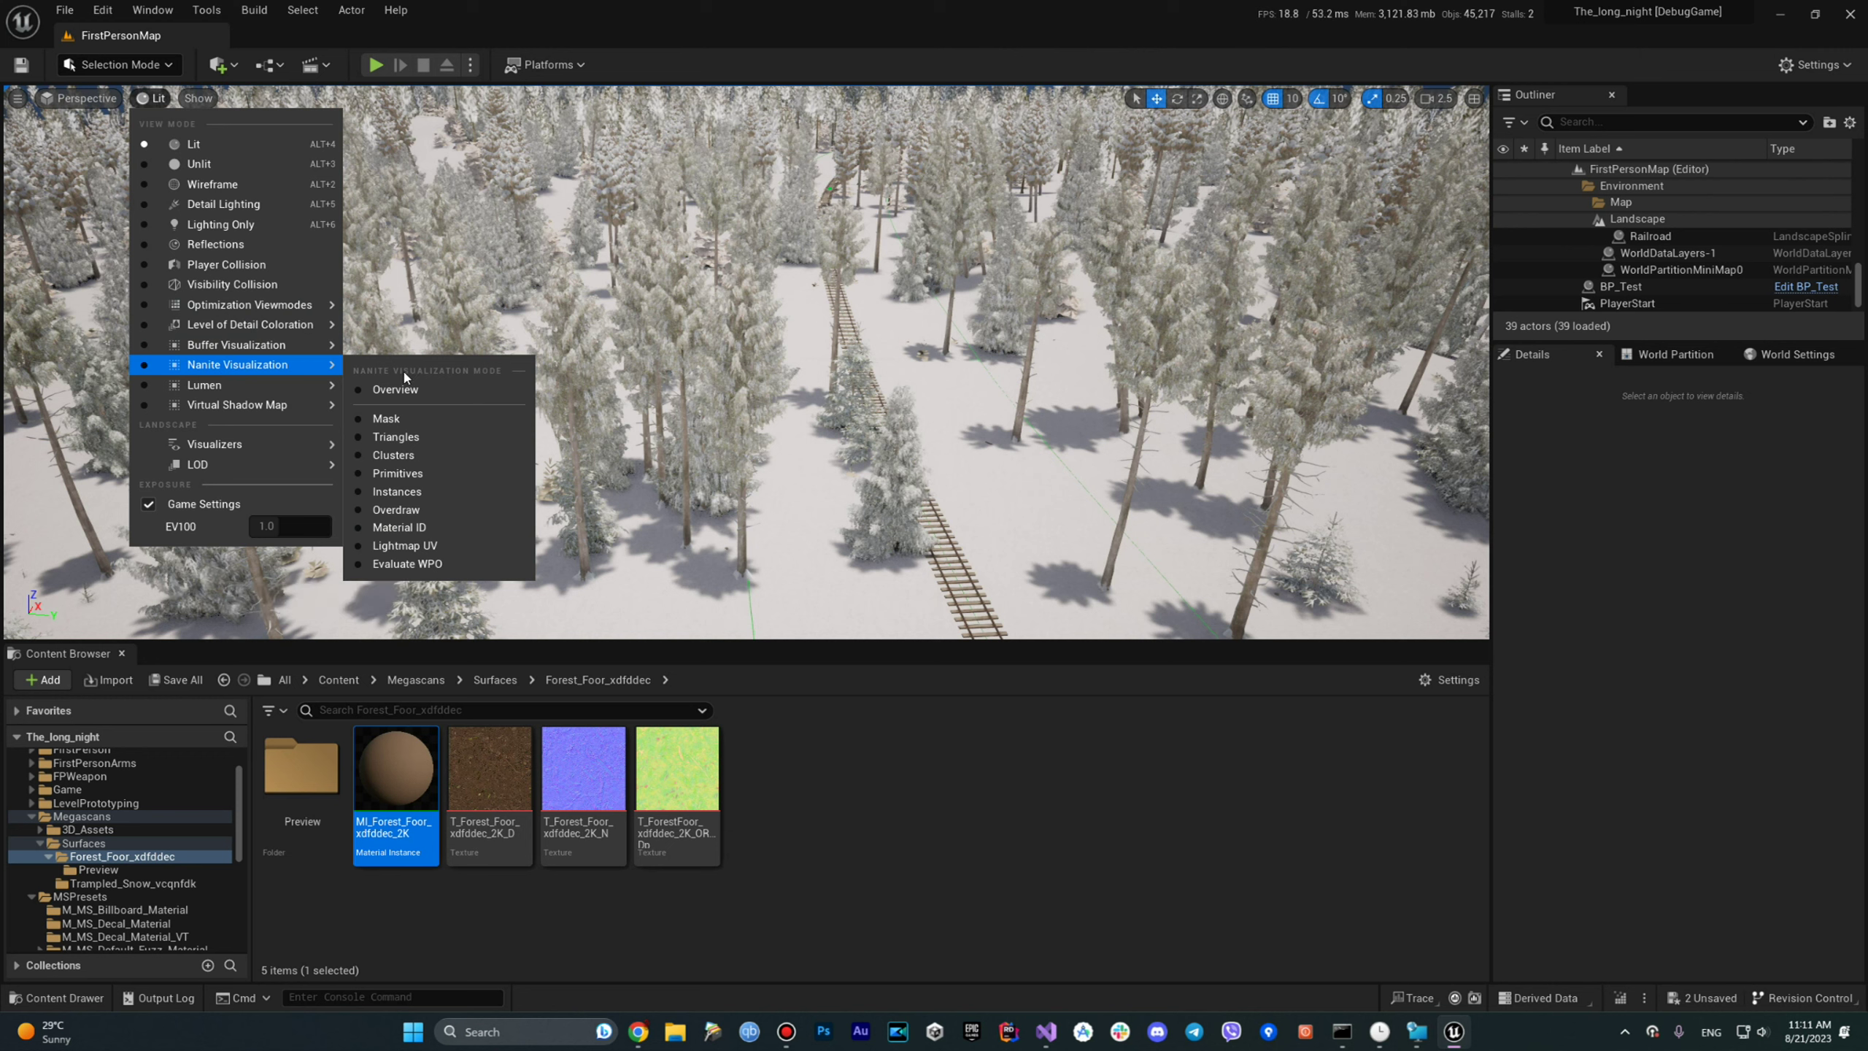
pyautogui.click(445, 438)
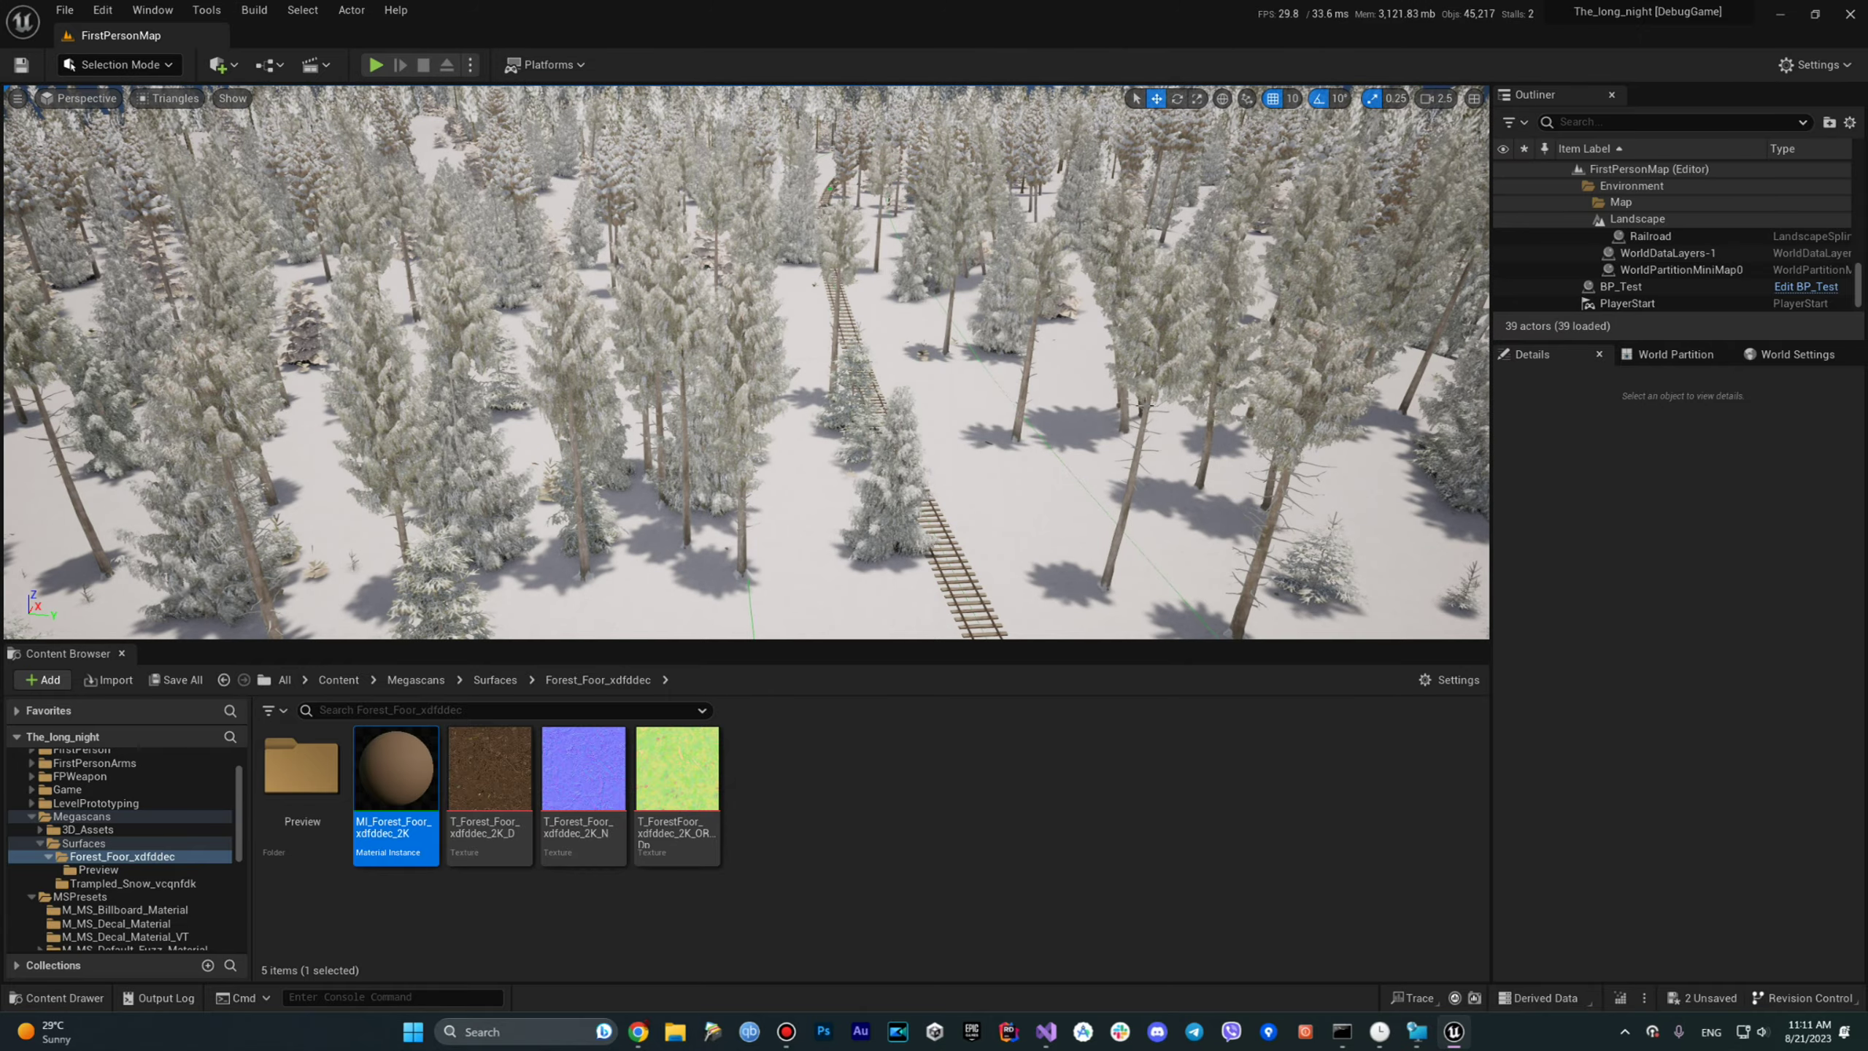
pyautogui.moveTo(746, 441)
pyautogui.mouseDown(button='right')
pyautogui.moveTo(746, 332)
pyautogui.moveTo(735, 478)
pyautogui.mouseUp(button='right')
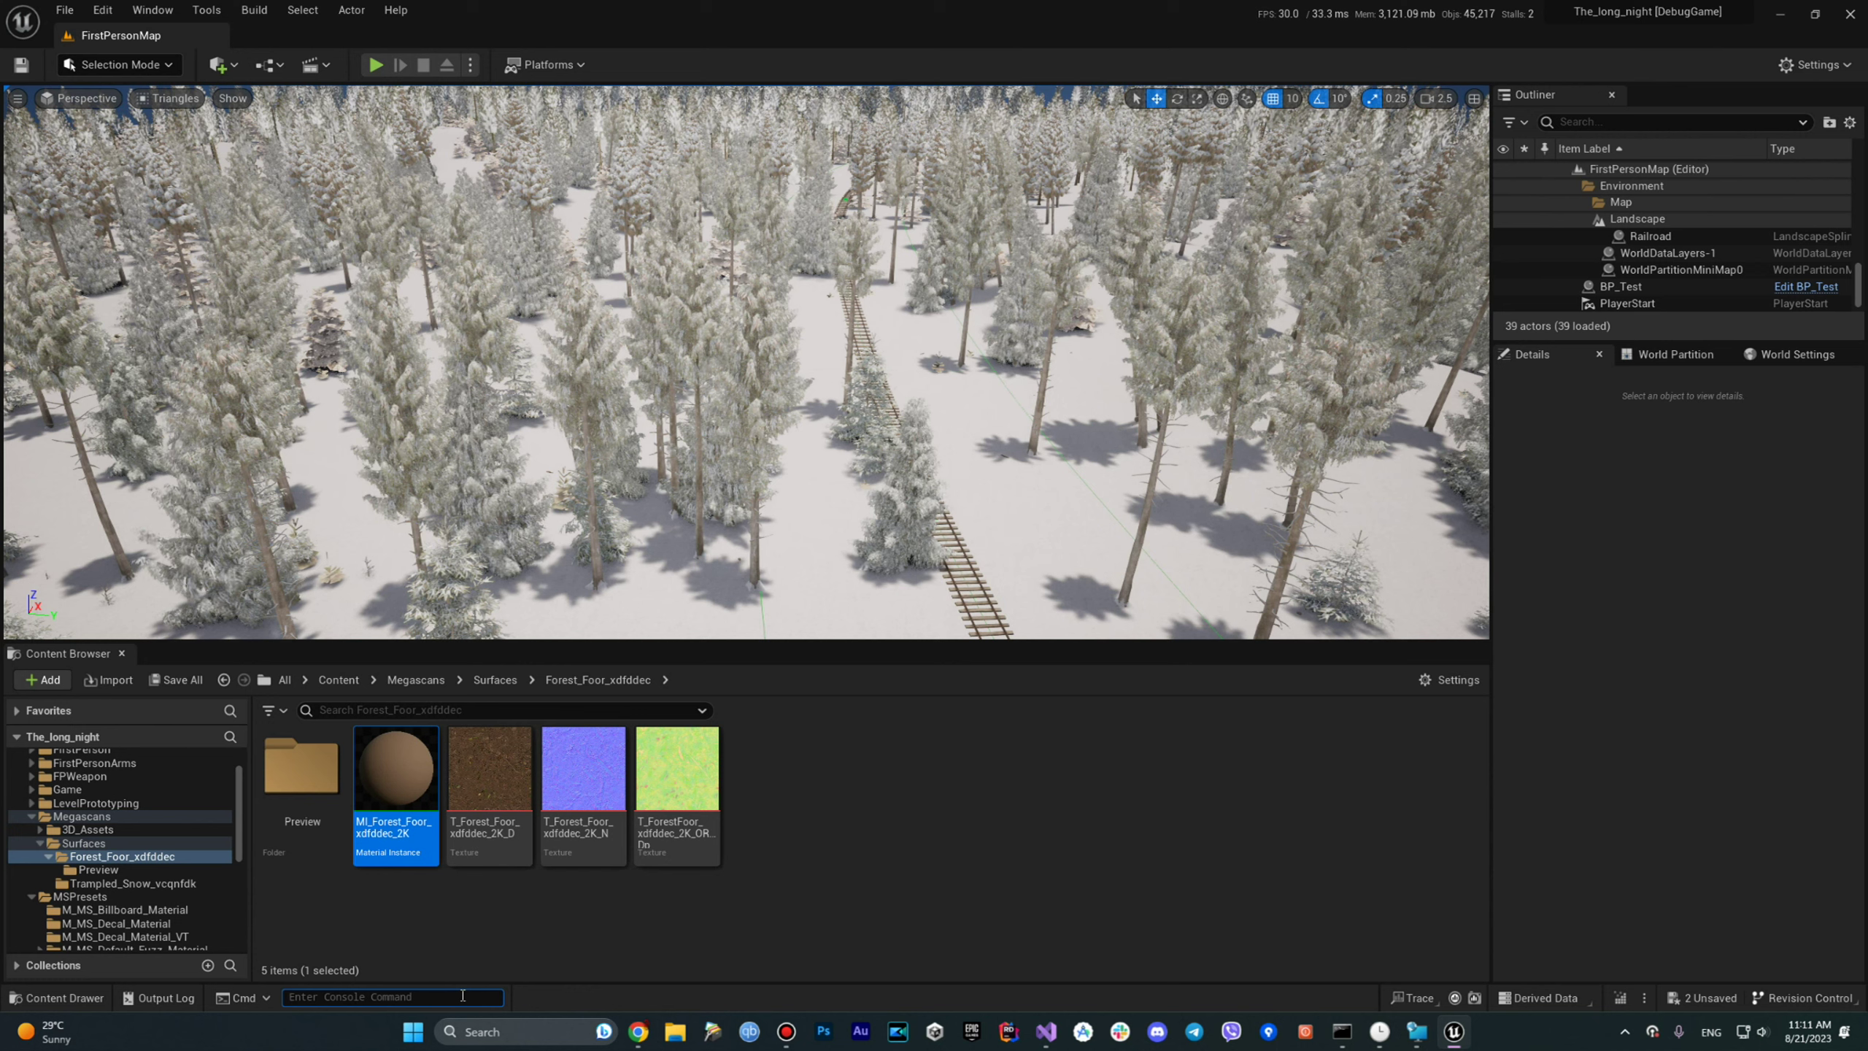
# Show 'stat scenerendering' stats via the console, then start Play in Editor with Alt+P.
pyautogui.press('Up')
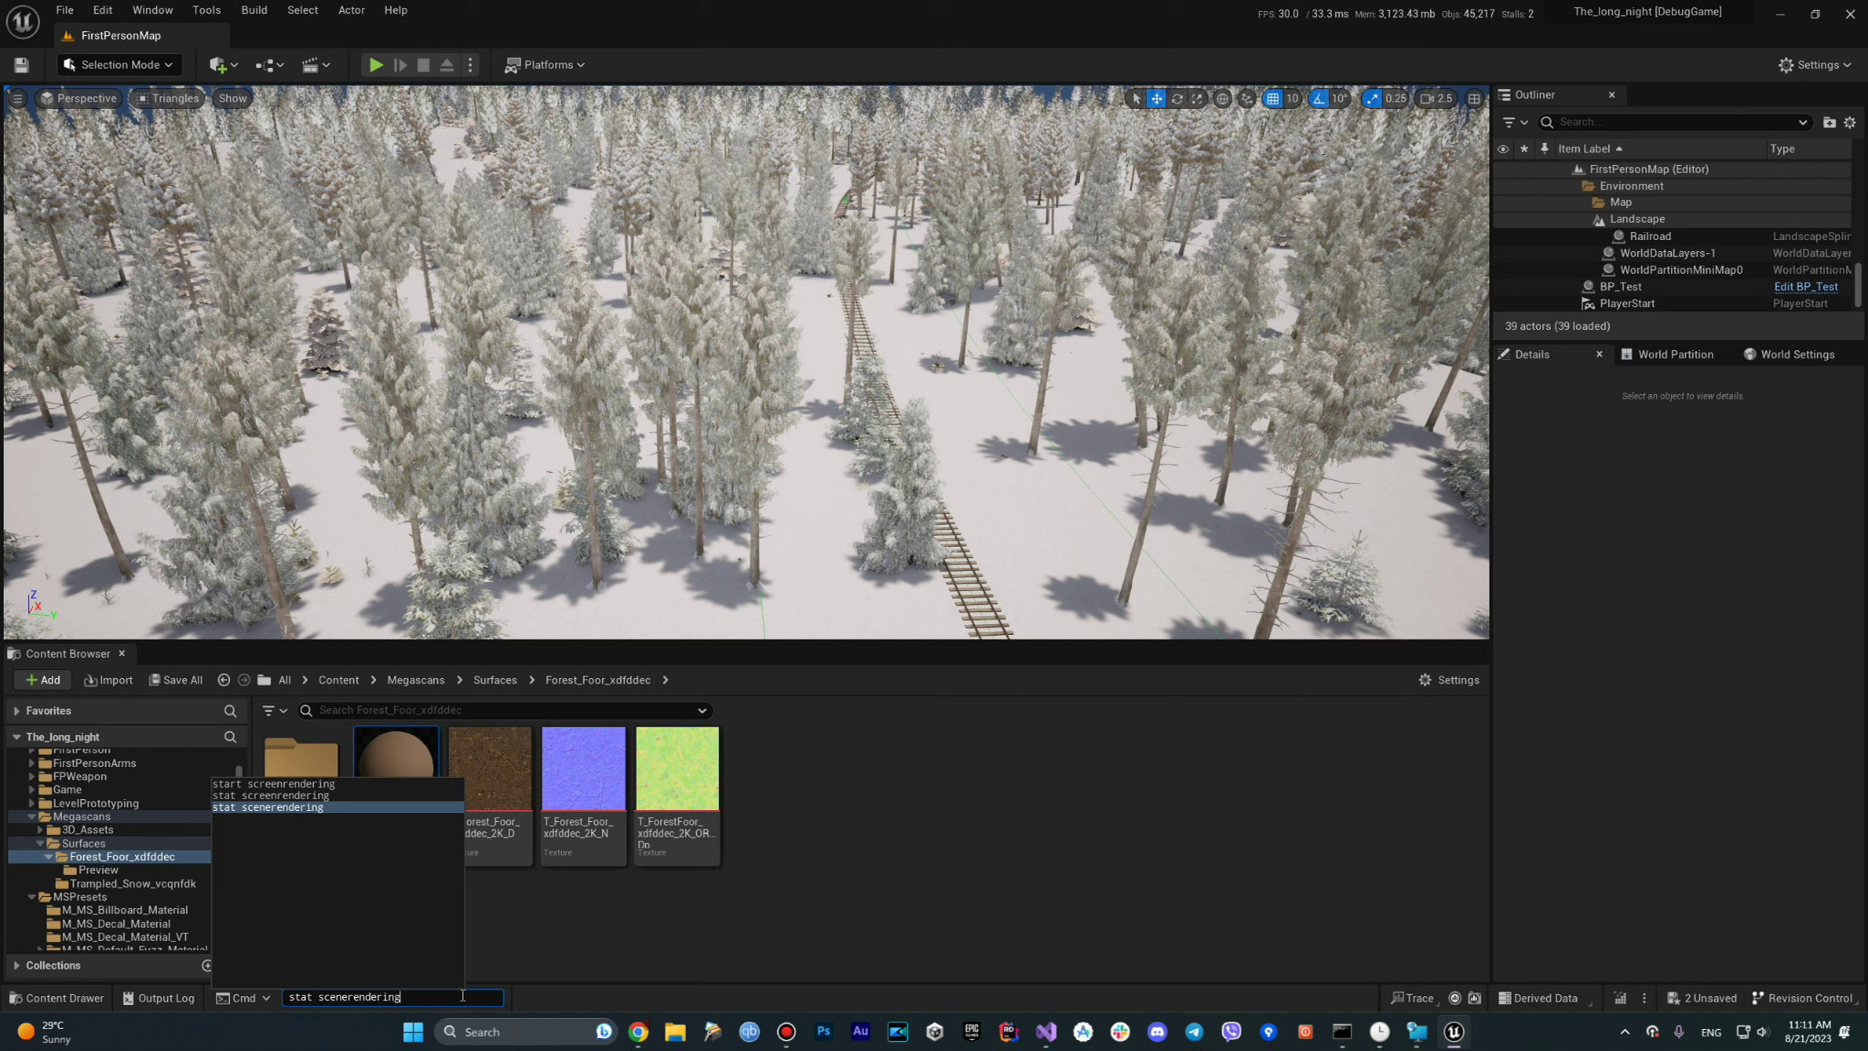
pyautogui.press('Return')
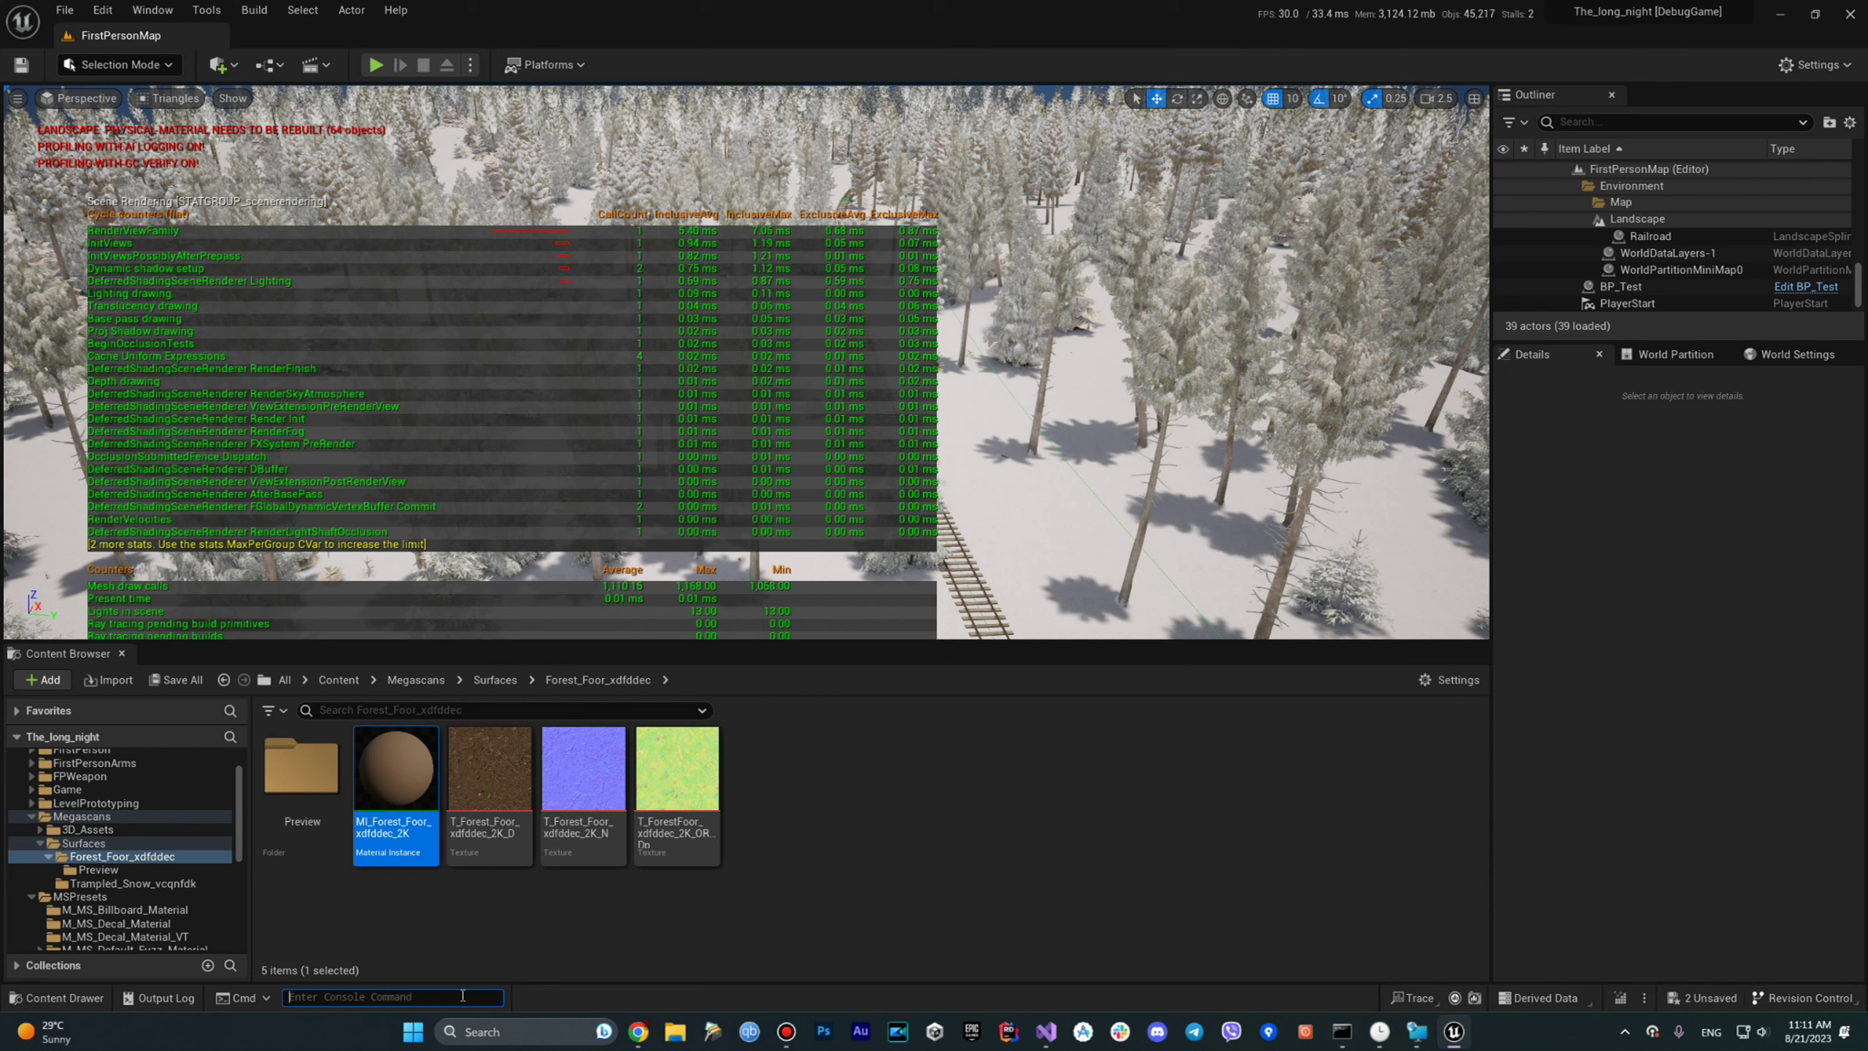
pyautogui.press('Up')
pyautogui.press('Return')
pyautogui.press('Up')
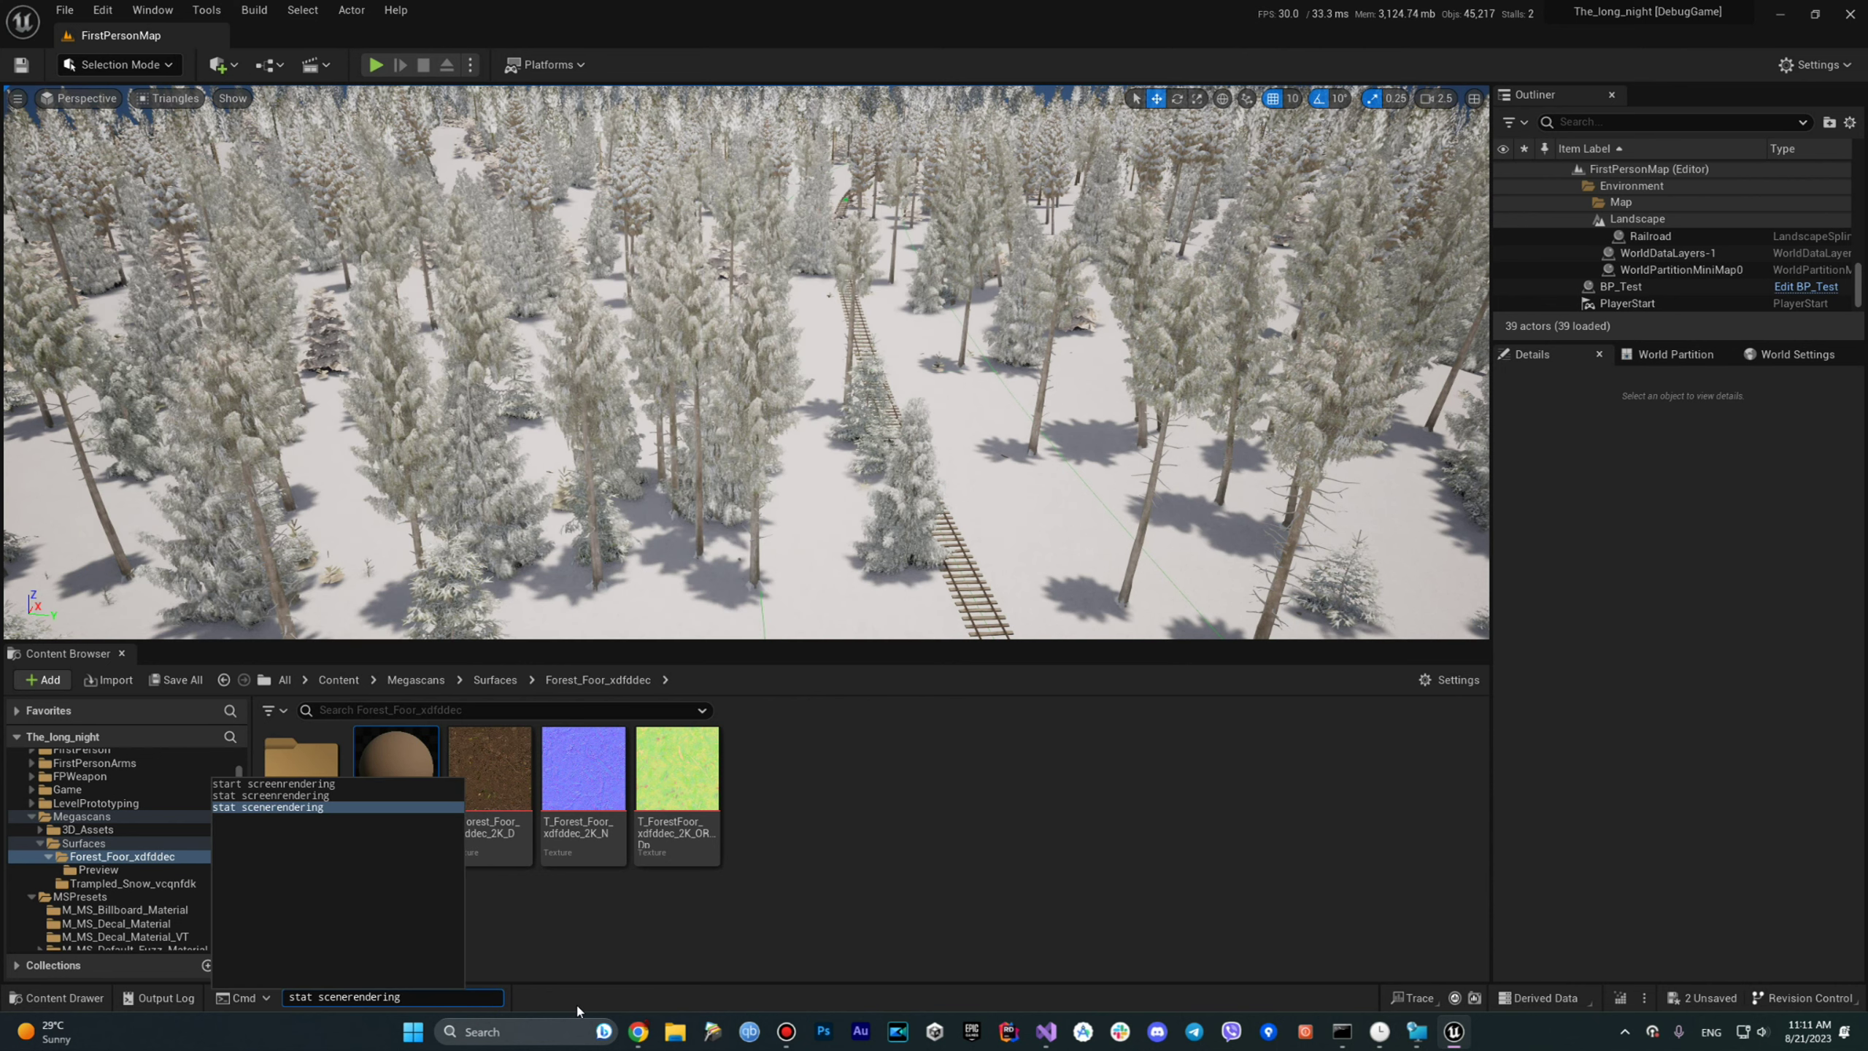
pyautogui.press('Return')
pyautogui.press('Up')
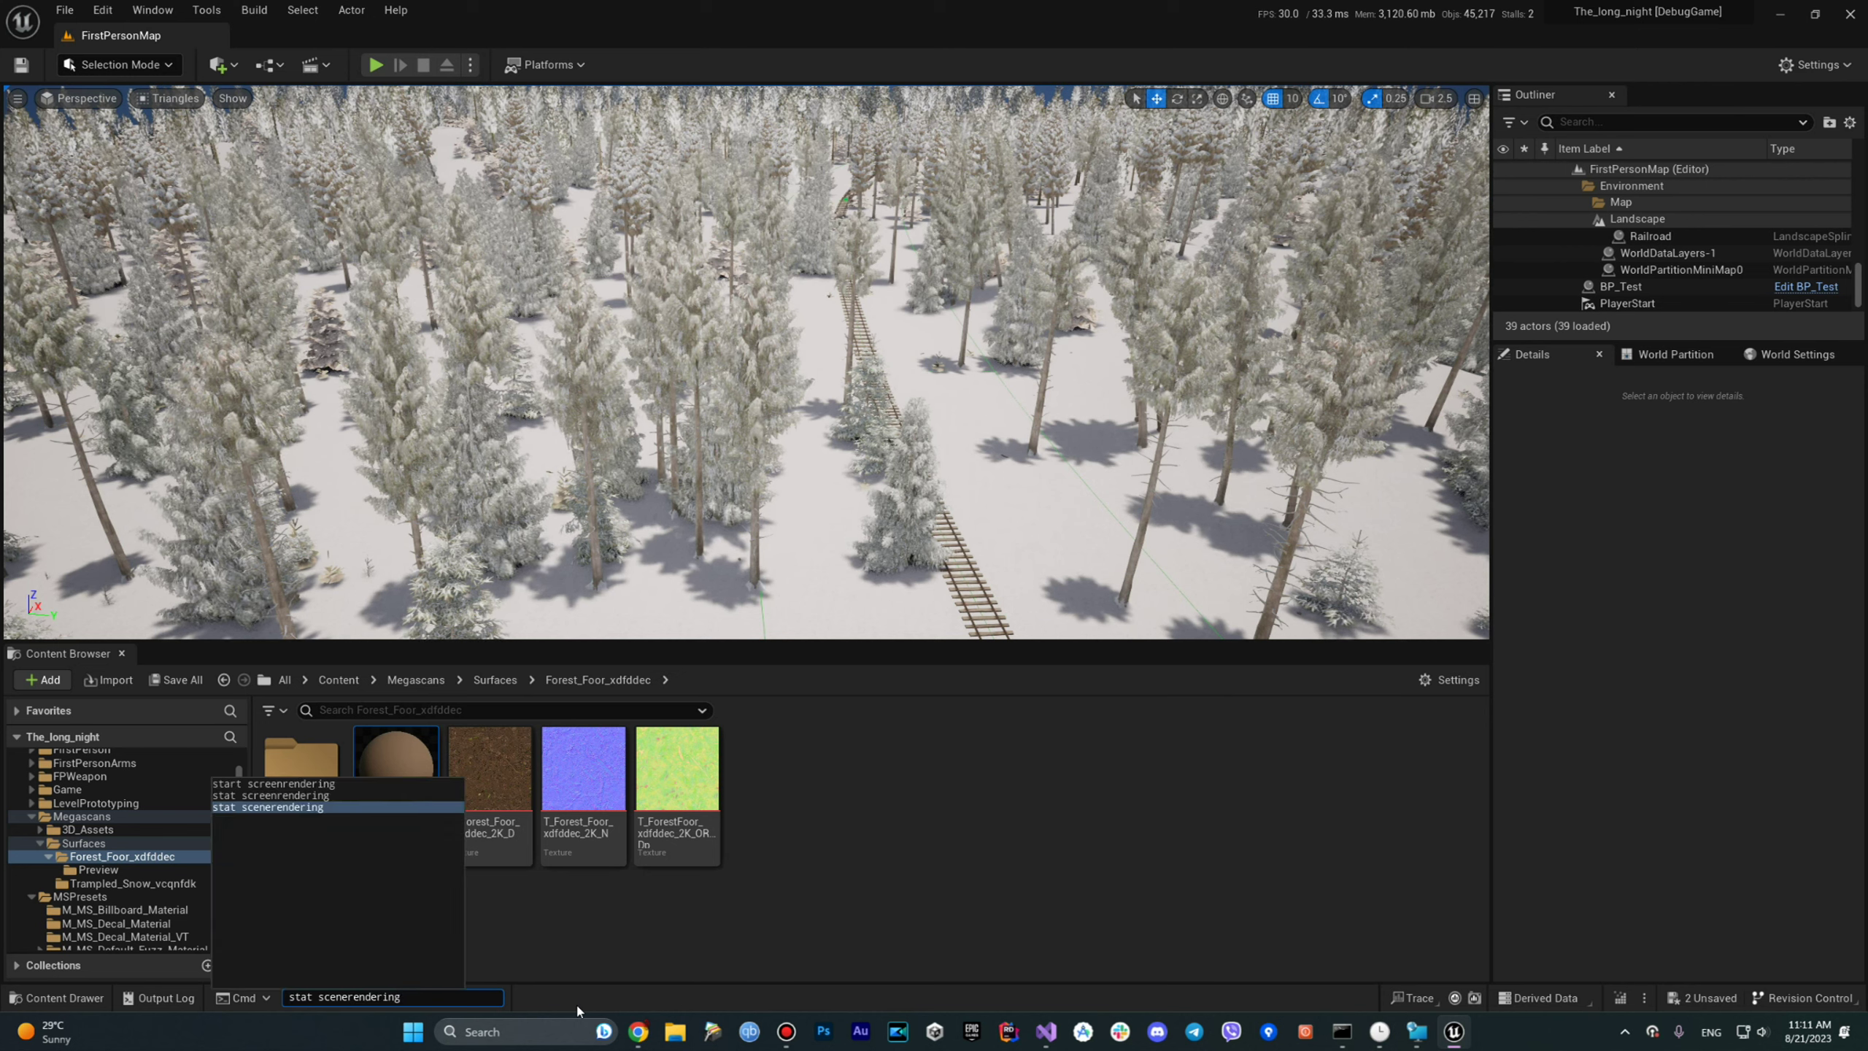
pyautogui.press('Return')
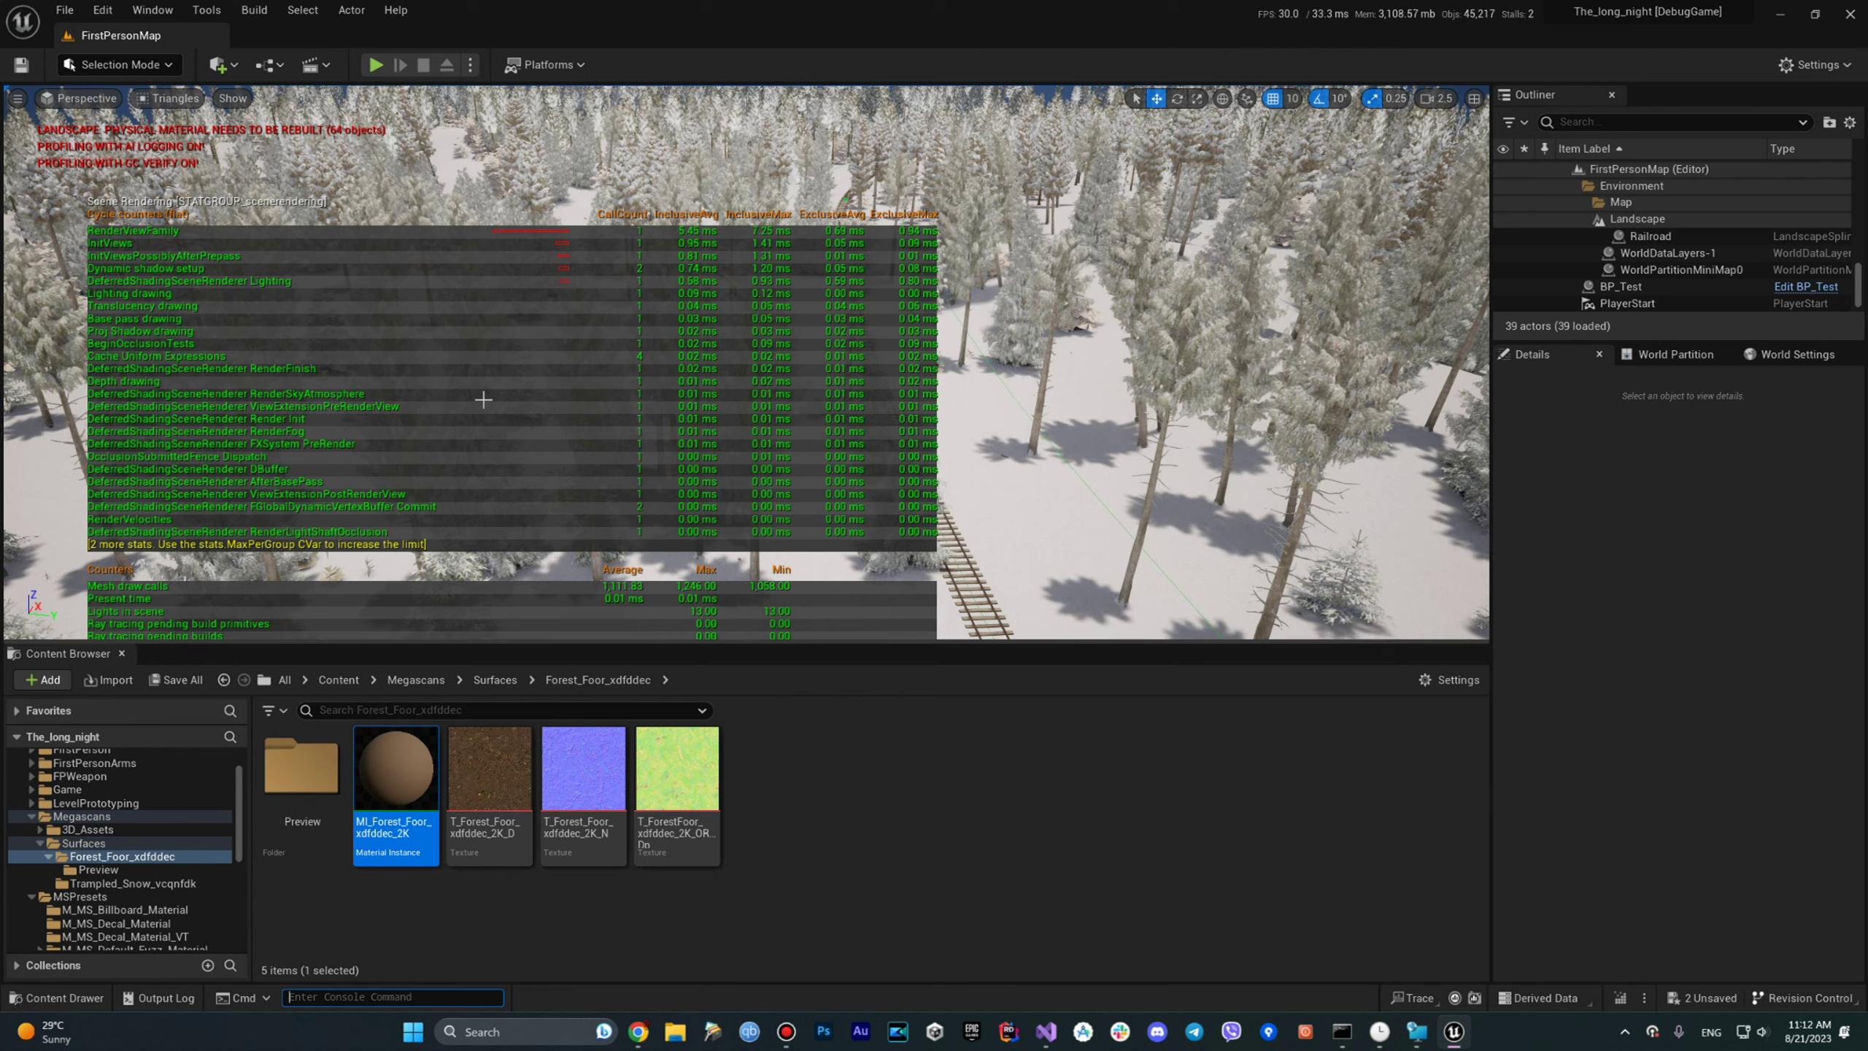
pyautogui.press('Up')
pyautogui.press('Return')
pyautogui.hotkey('alt', 'p')
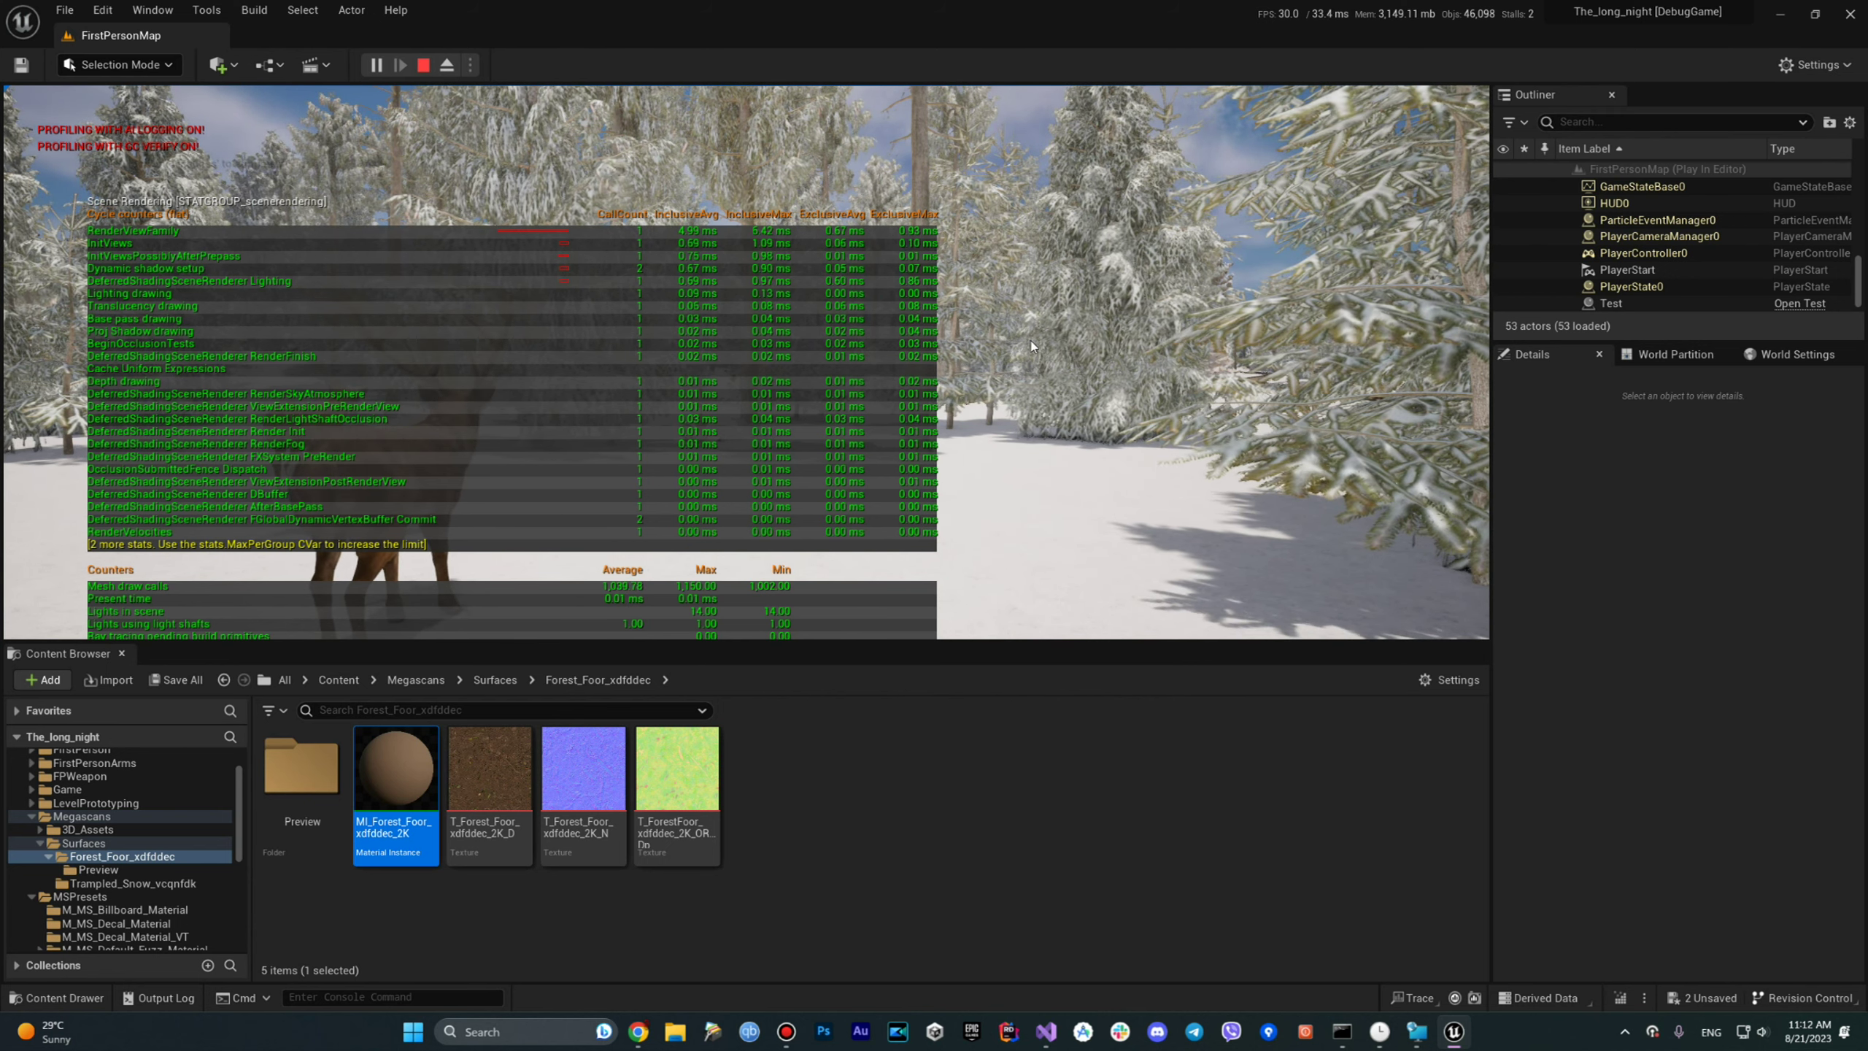
# Take control of the play-mode view to look around the snowy spruce forest.
pyautogui.click(1003, 520)
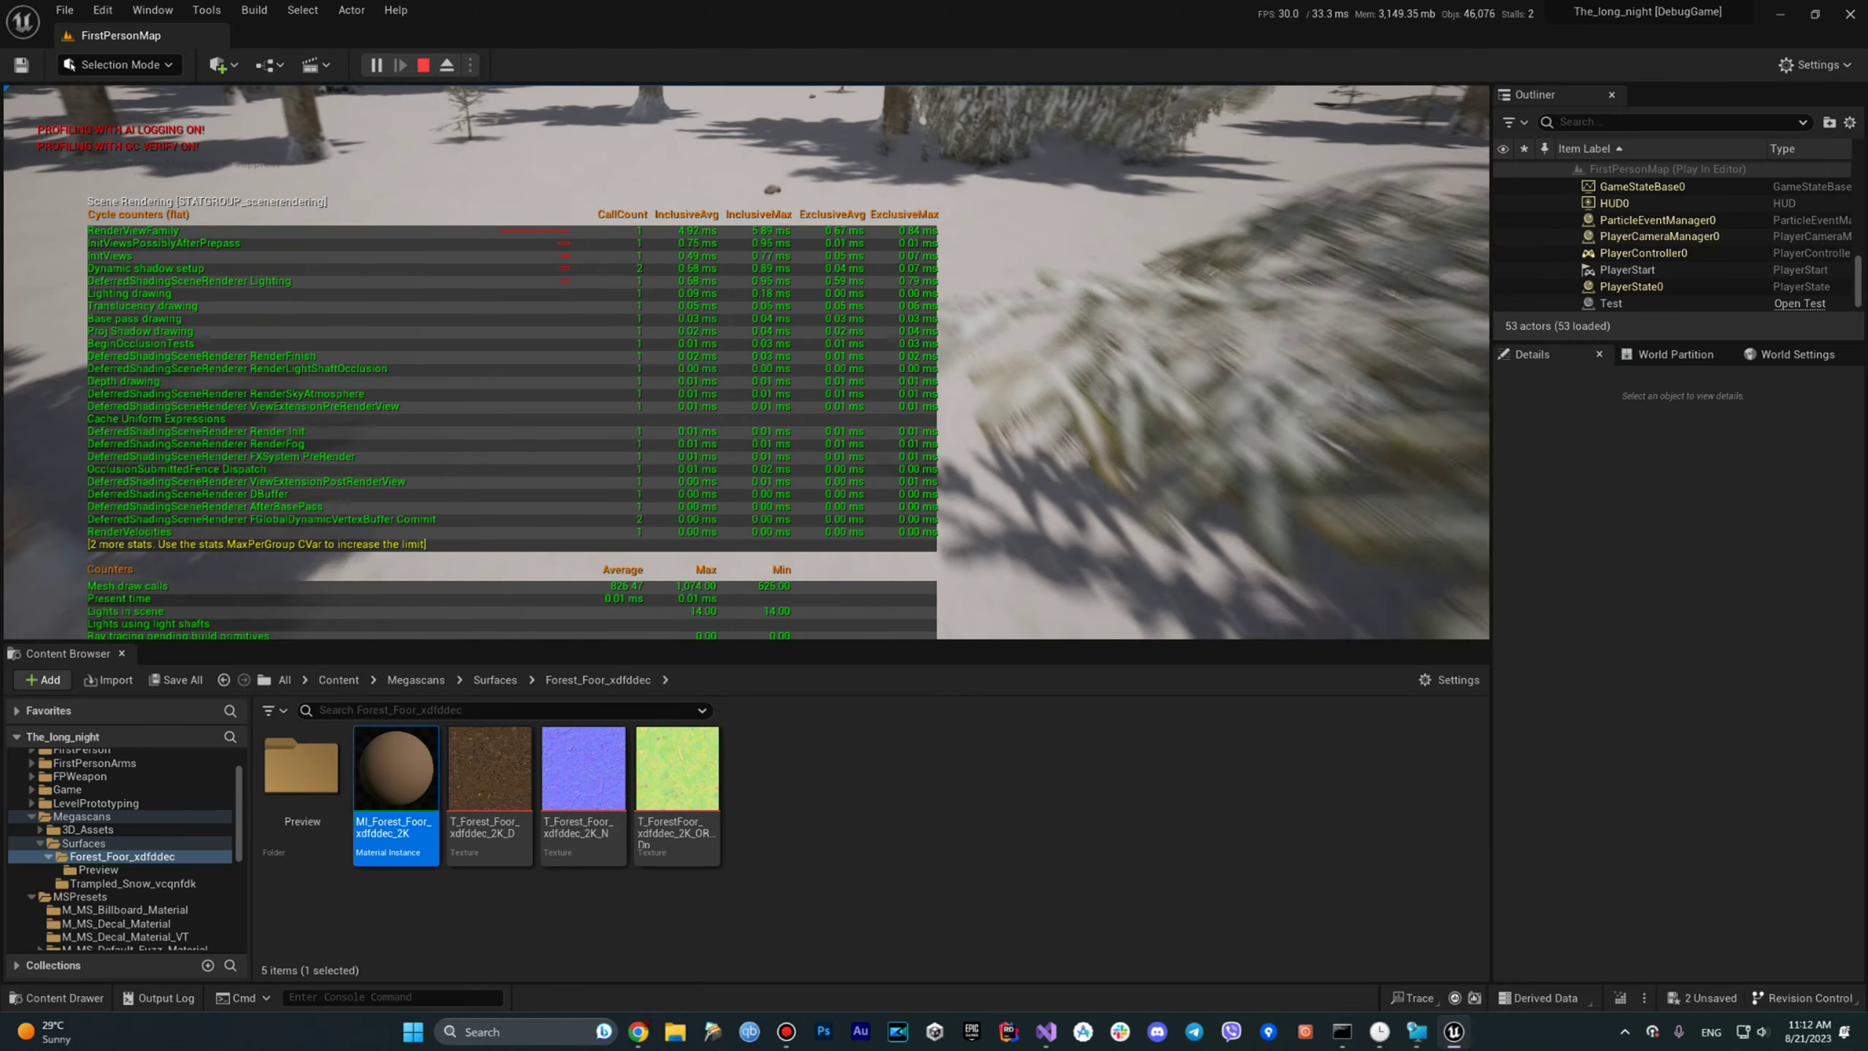
# Stop play mode and fly the editor camera over the forest and railway for an overhead view.
pyautogui.press('Escape')
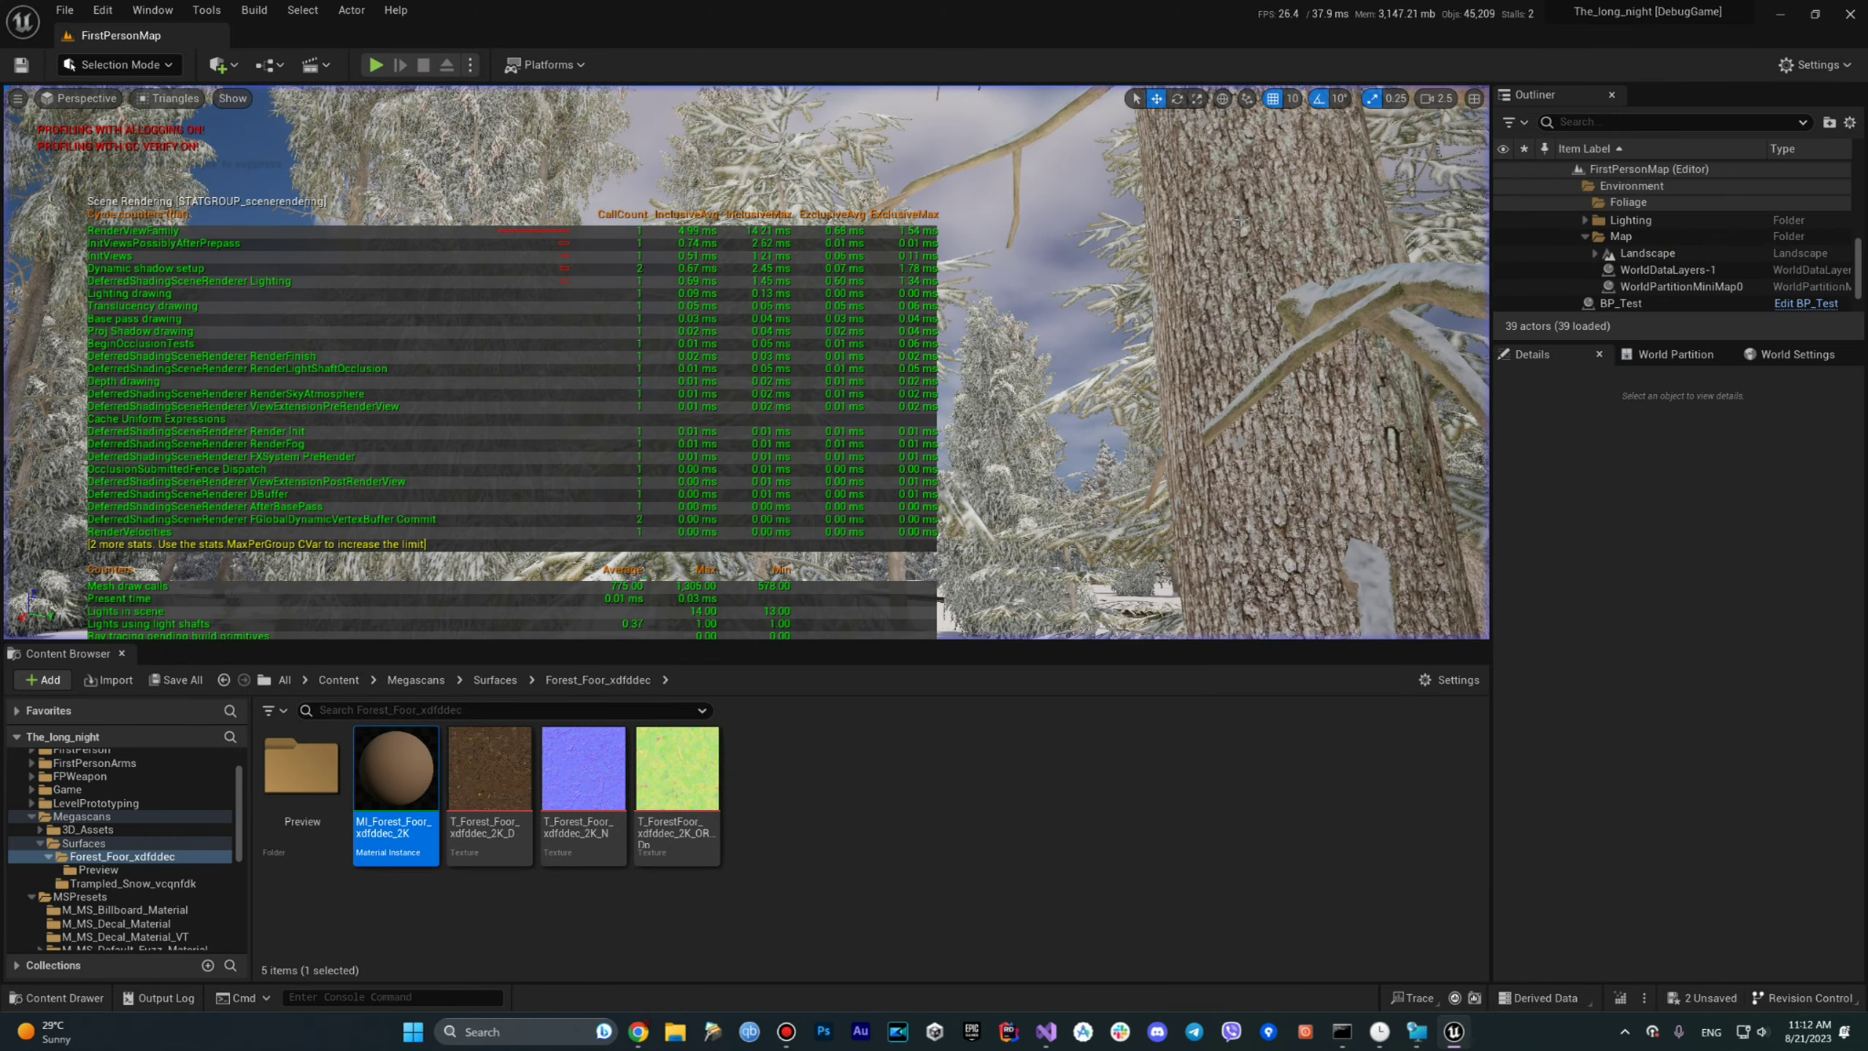
pyautogui.moveTo(1433, 341); pyautogui.dragTo(1432, 515, button='right')
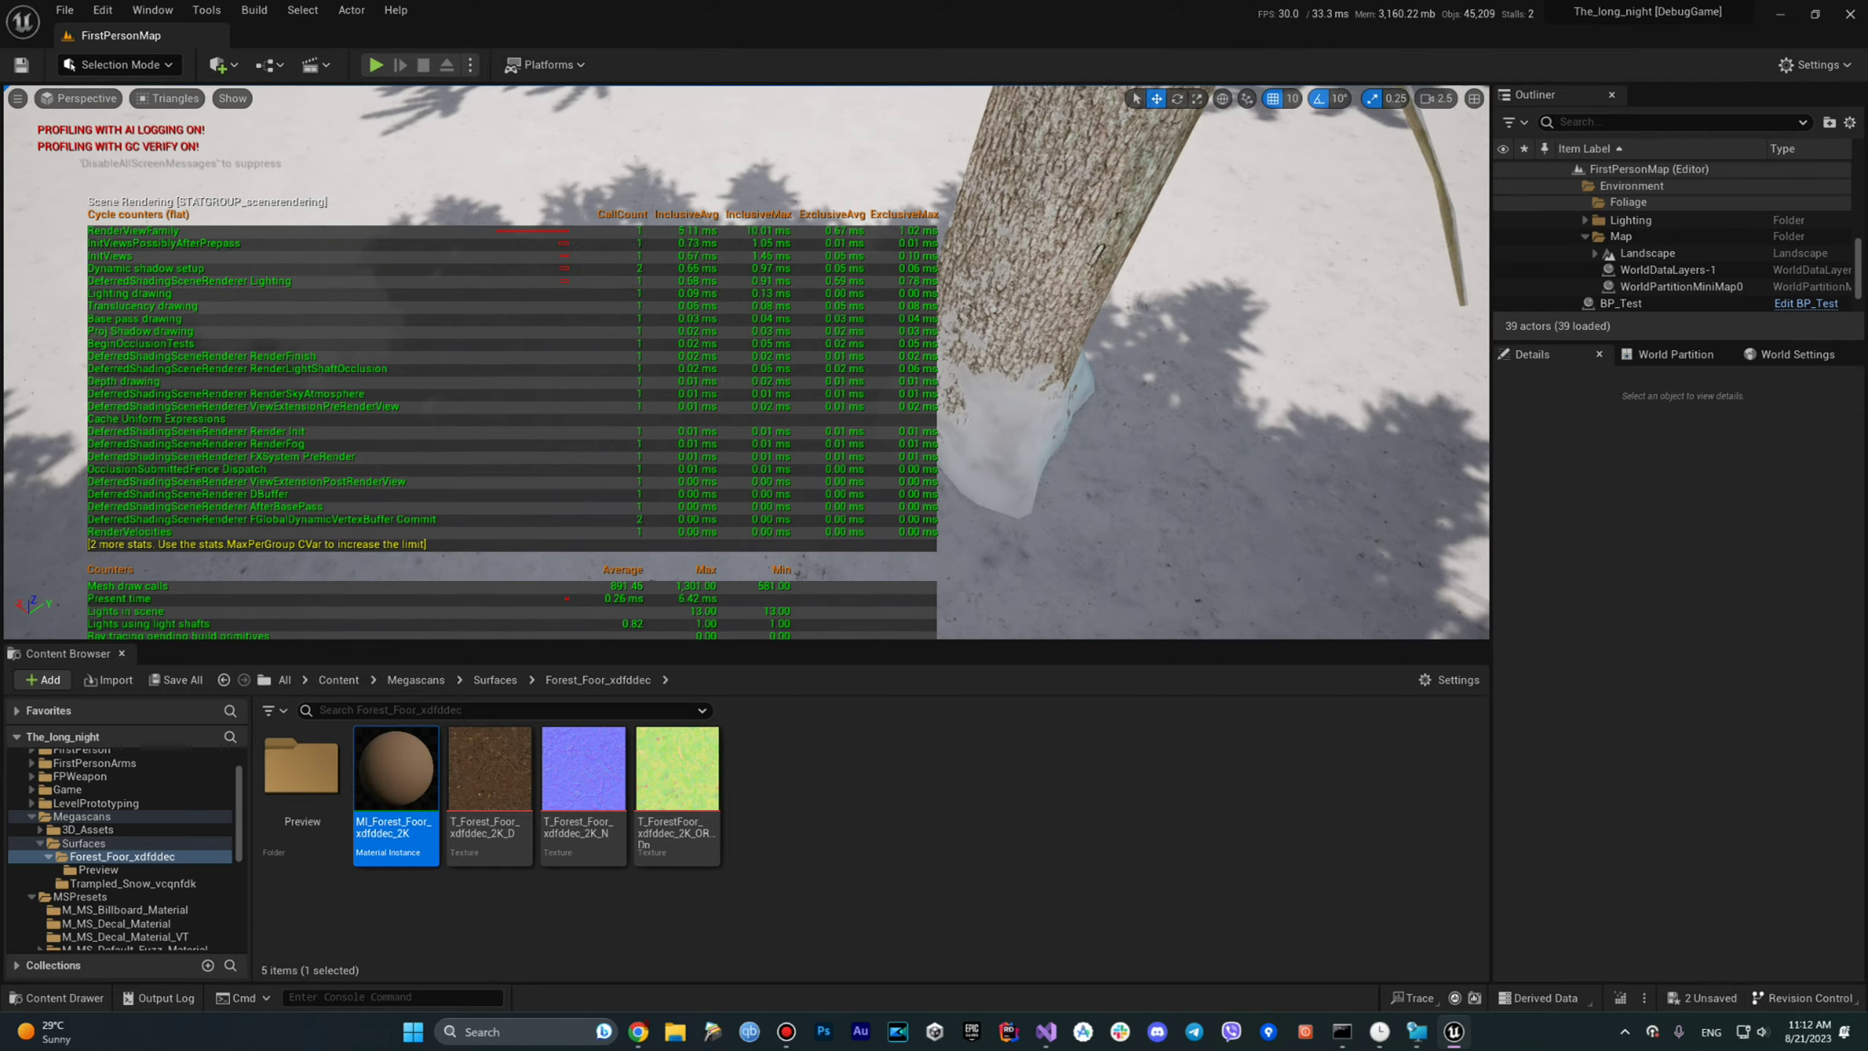
pyautogui.scroll(-10, 745, 360)
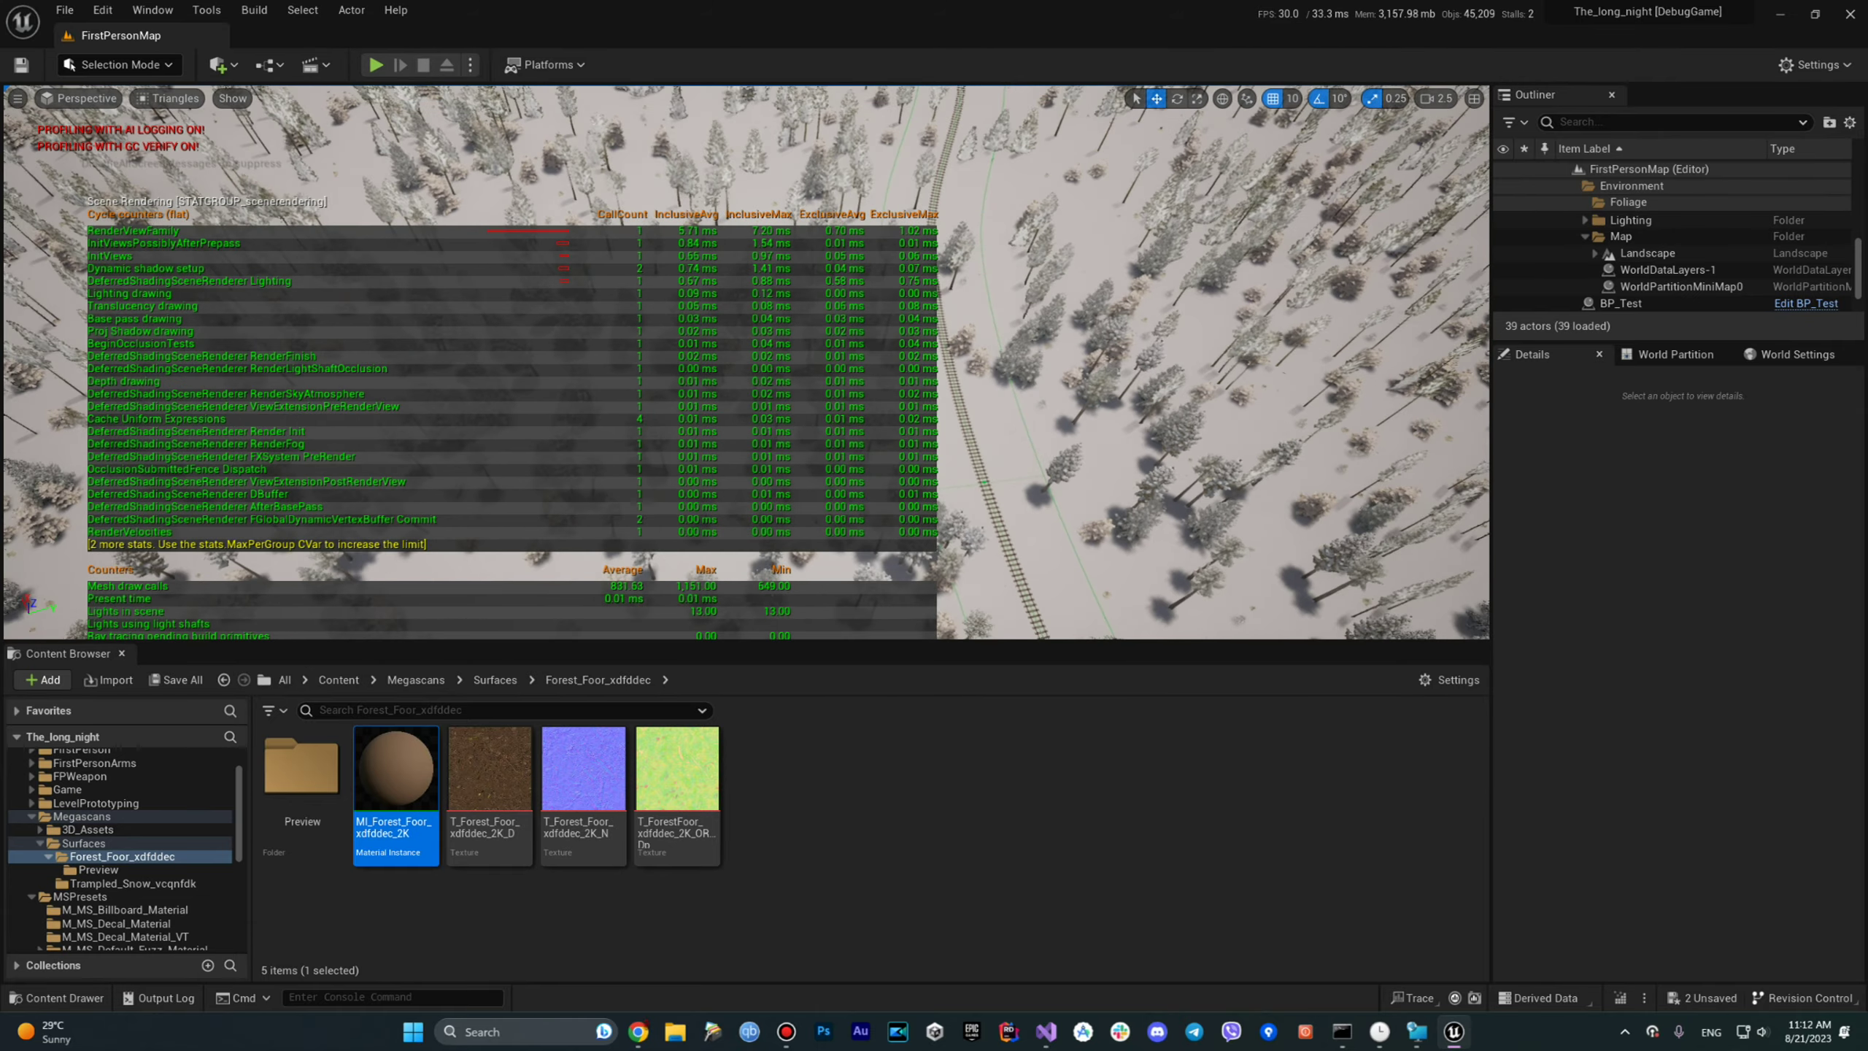
pyautogui.scroll(-3, 746, 360)
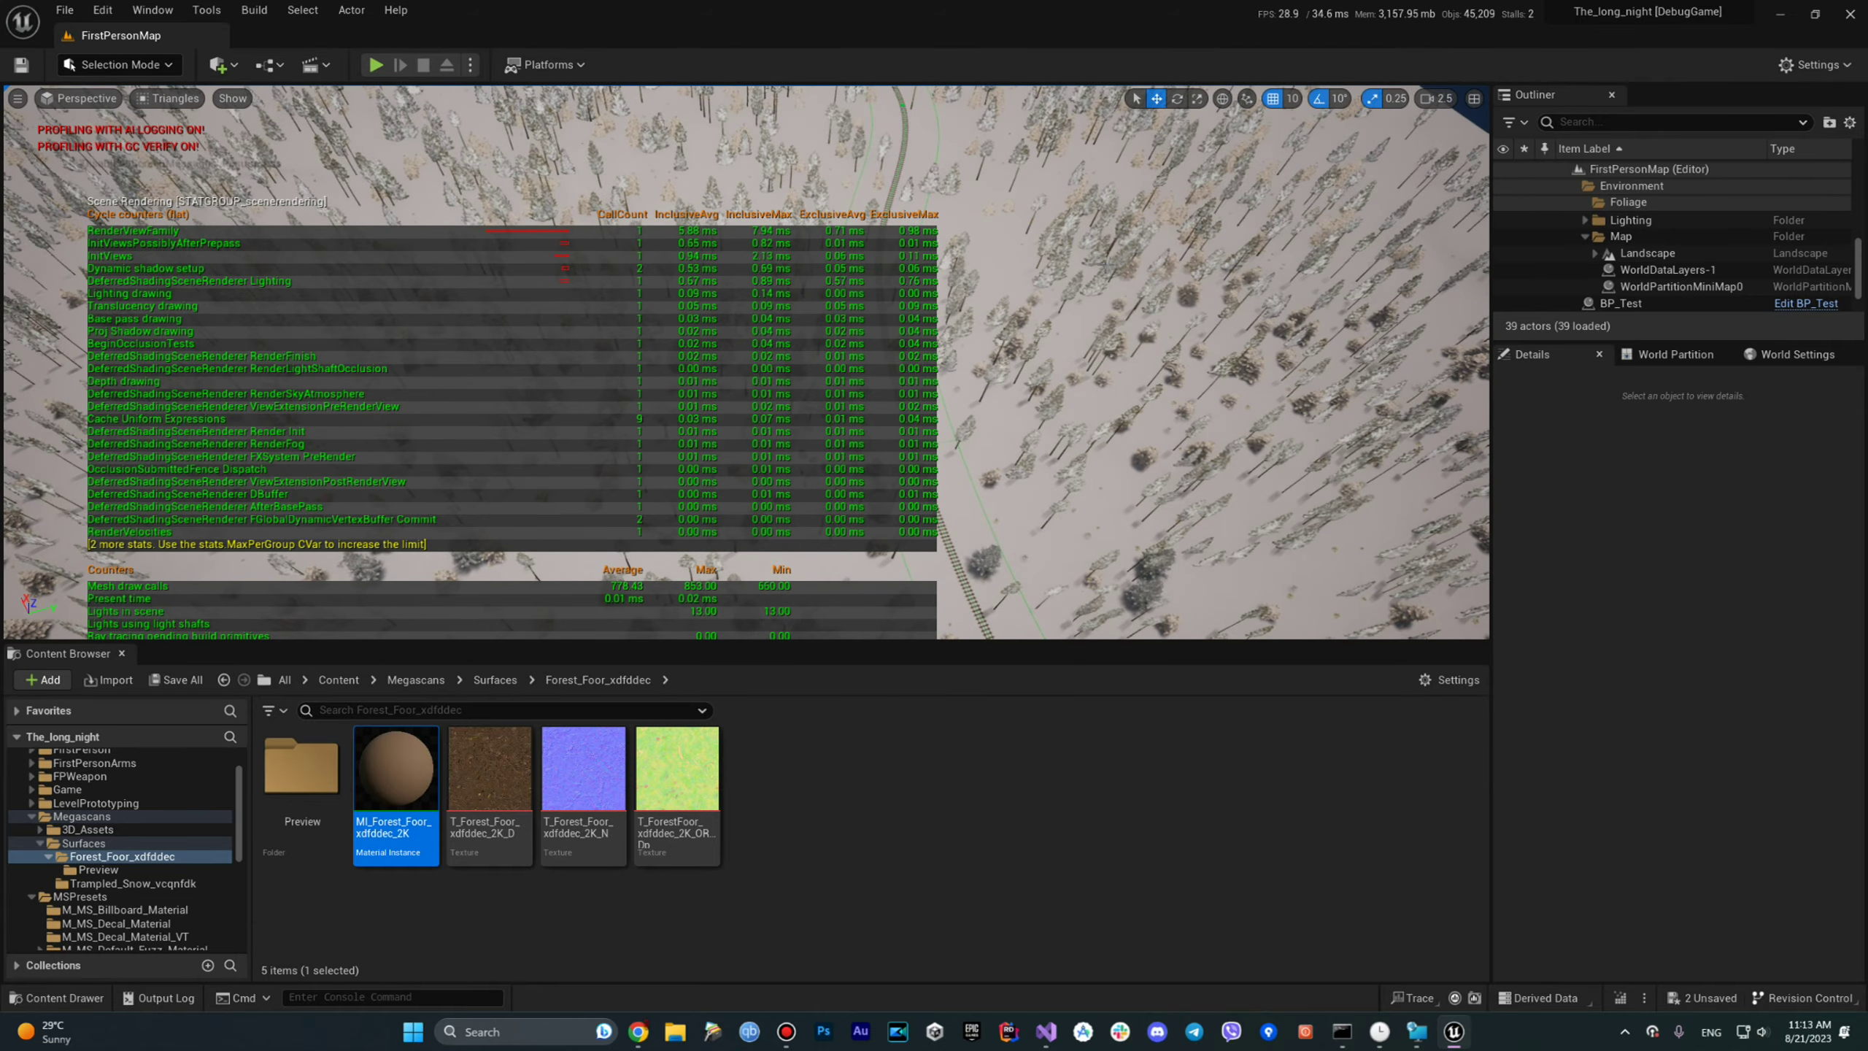
pyautogui.moveTo(1103, 368); pyautogui.dragTo(1103, 382, button='right')
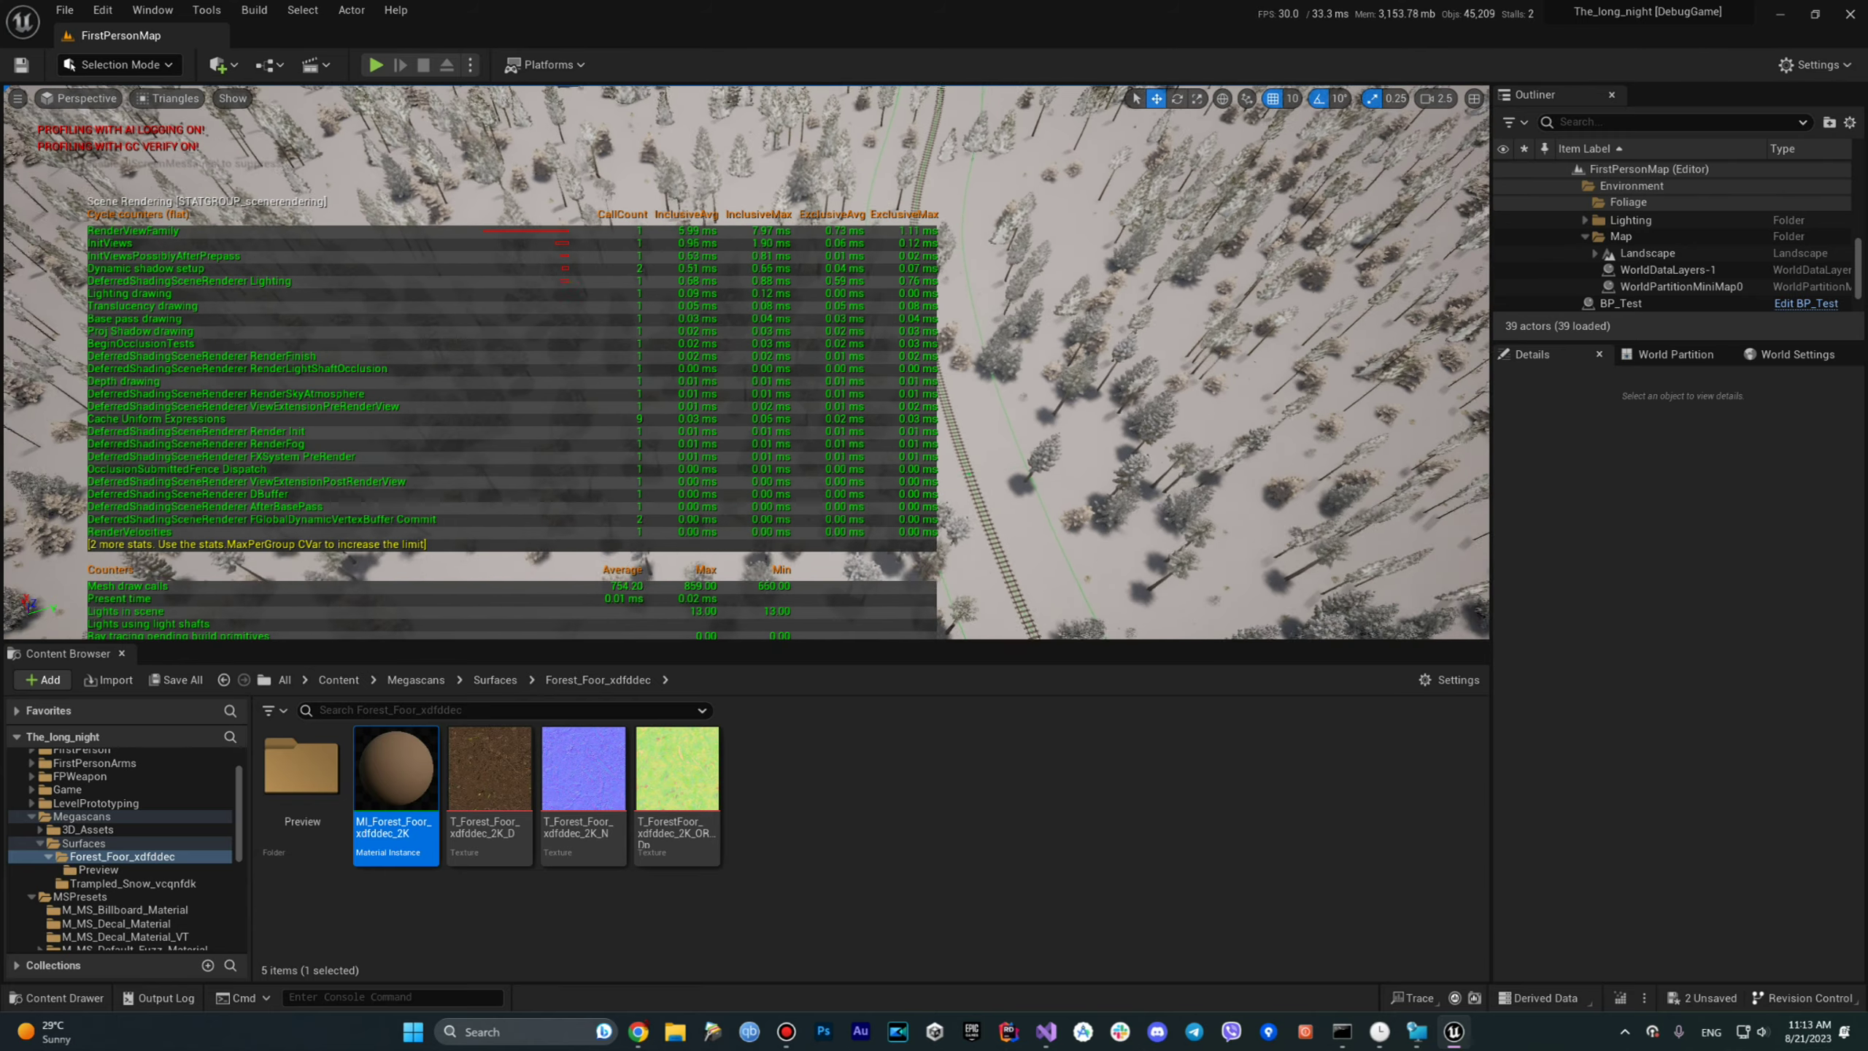
pyautogui.scroll(-5, 745, 360)
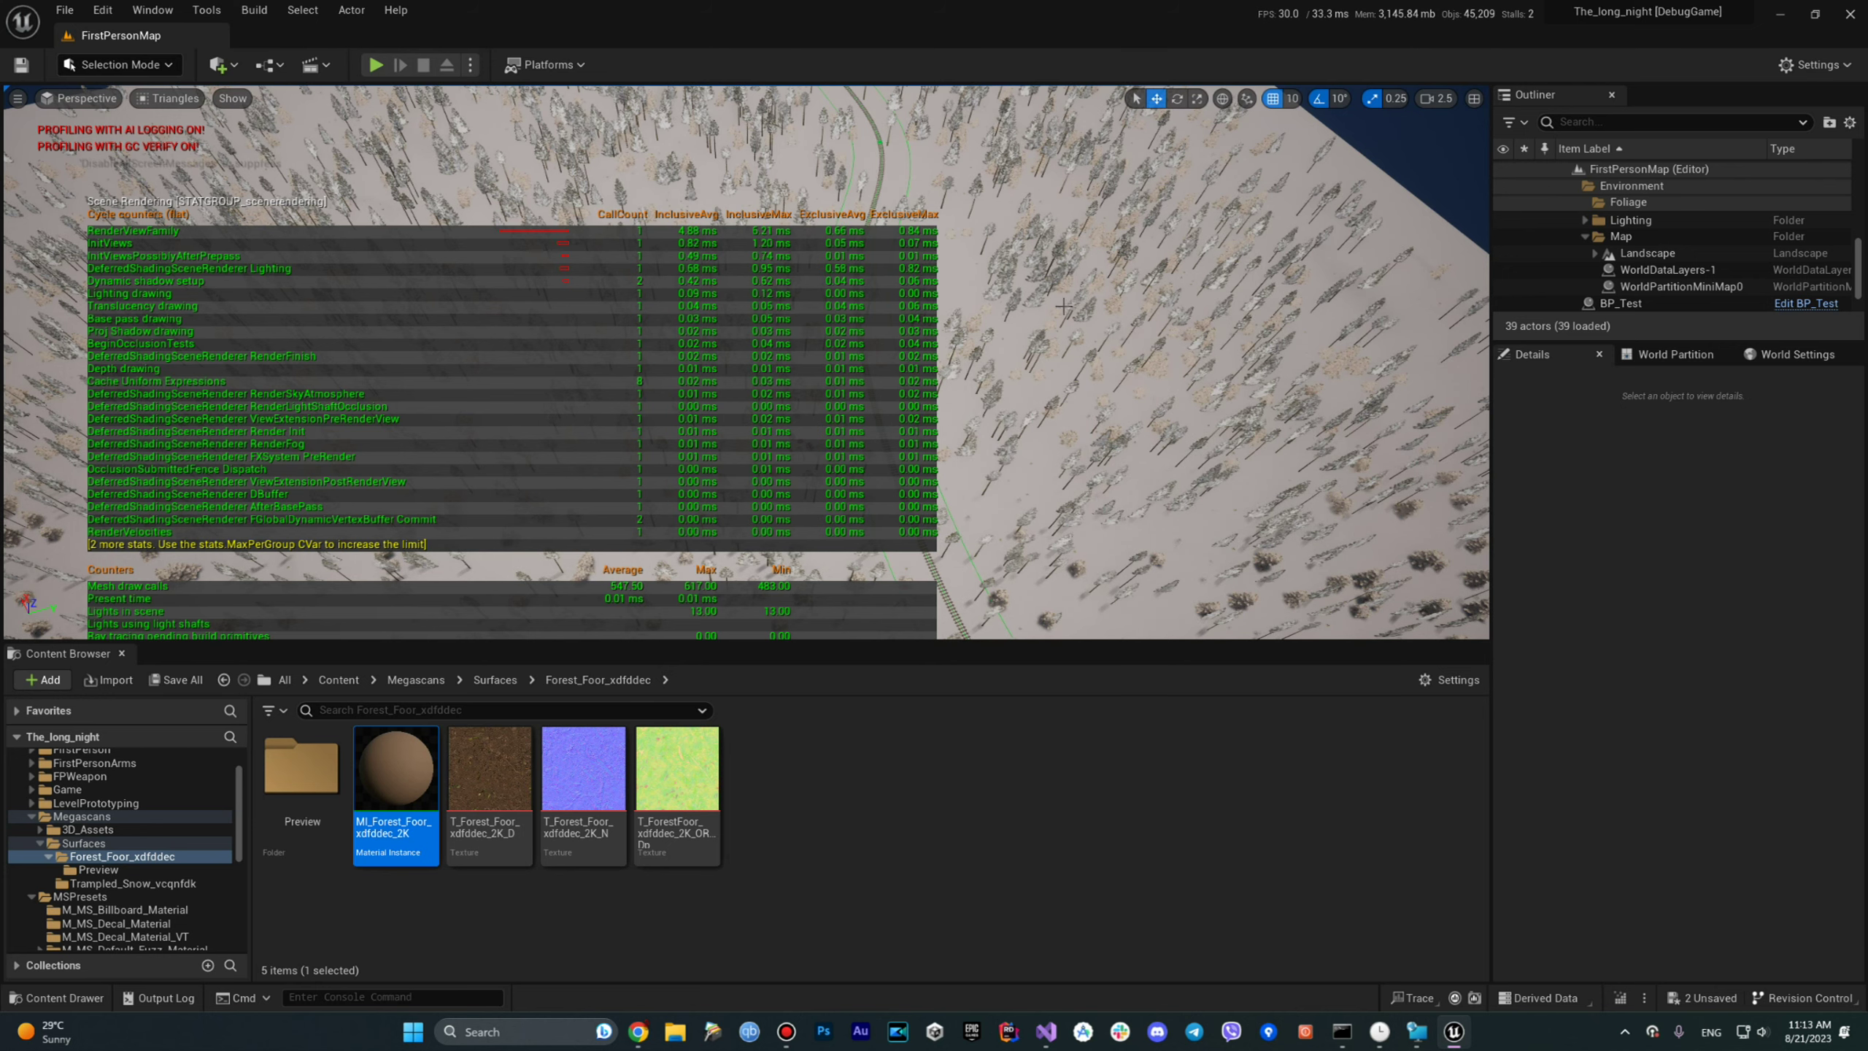
pyautogui.moveTo(747, 361); pyautogui.dragTo(747, 360, button='right')
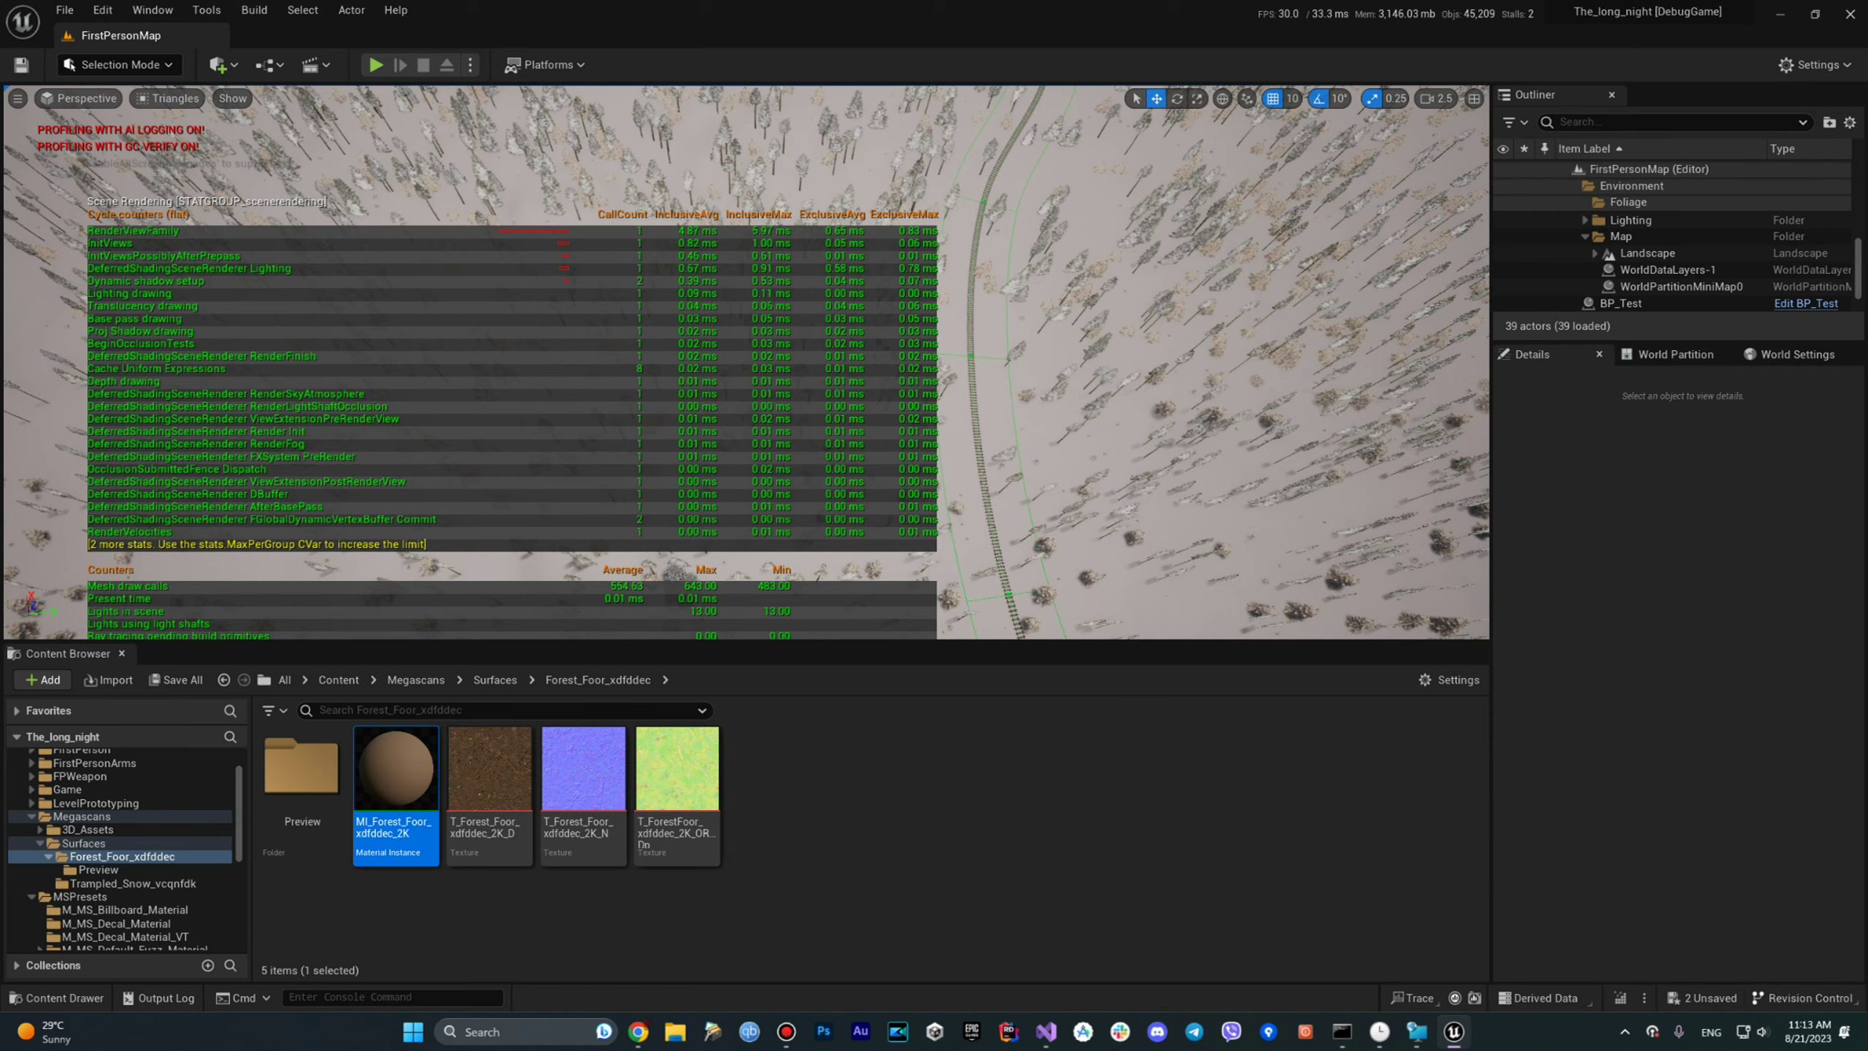
pyautogui.moveTo(1109, 344); pyautogui.dragTo(1109, 344, button='right')
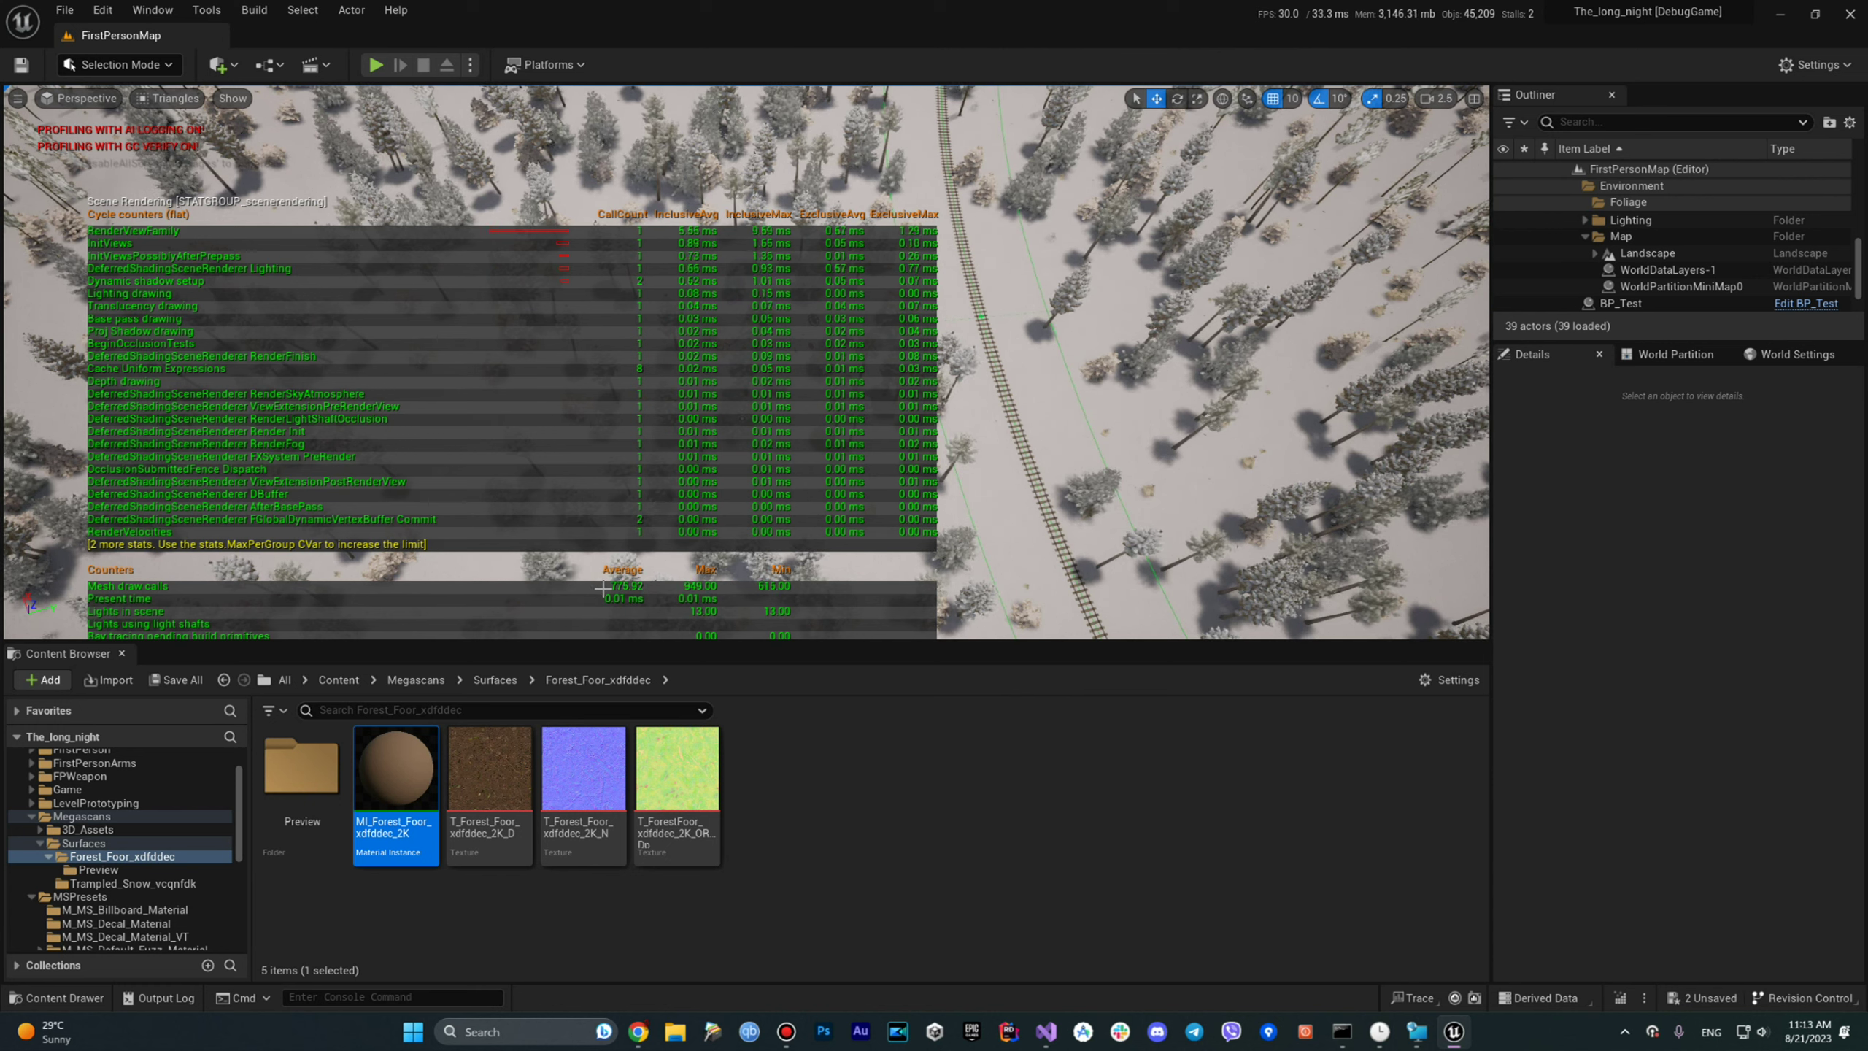
pyautogui.rightClick(1528, 1037)
# Open Task Manager's Performance page and position it beside the Unreal editor.
pyautogui.click(1562, 968)
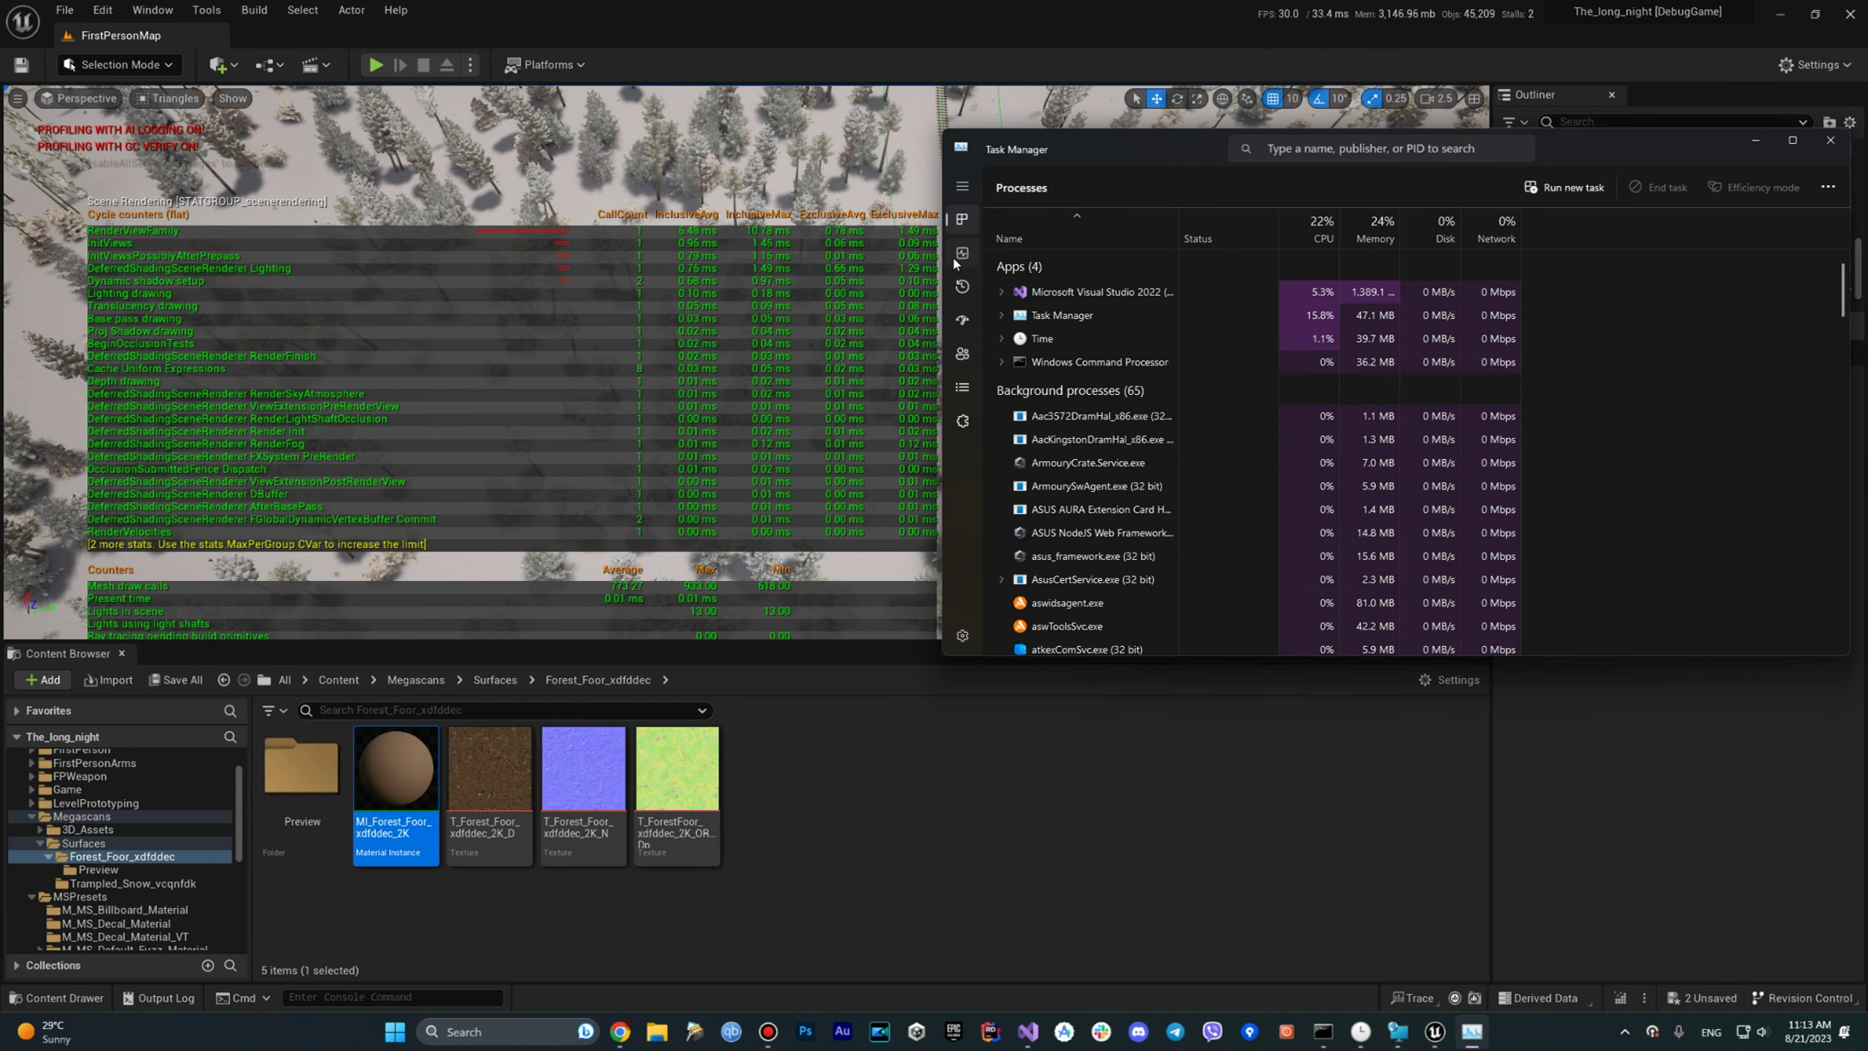
pyautogui.click(952, 253)
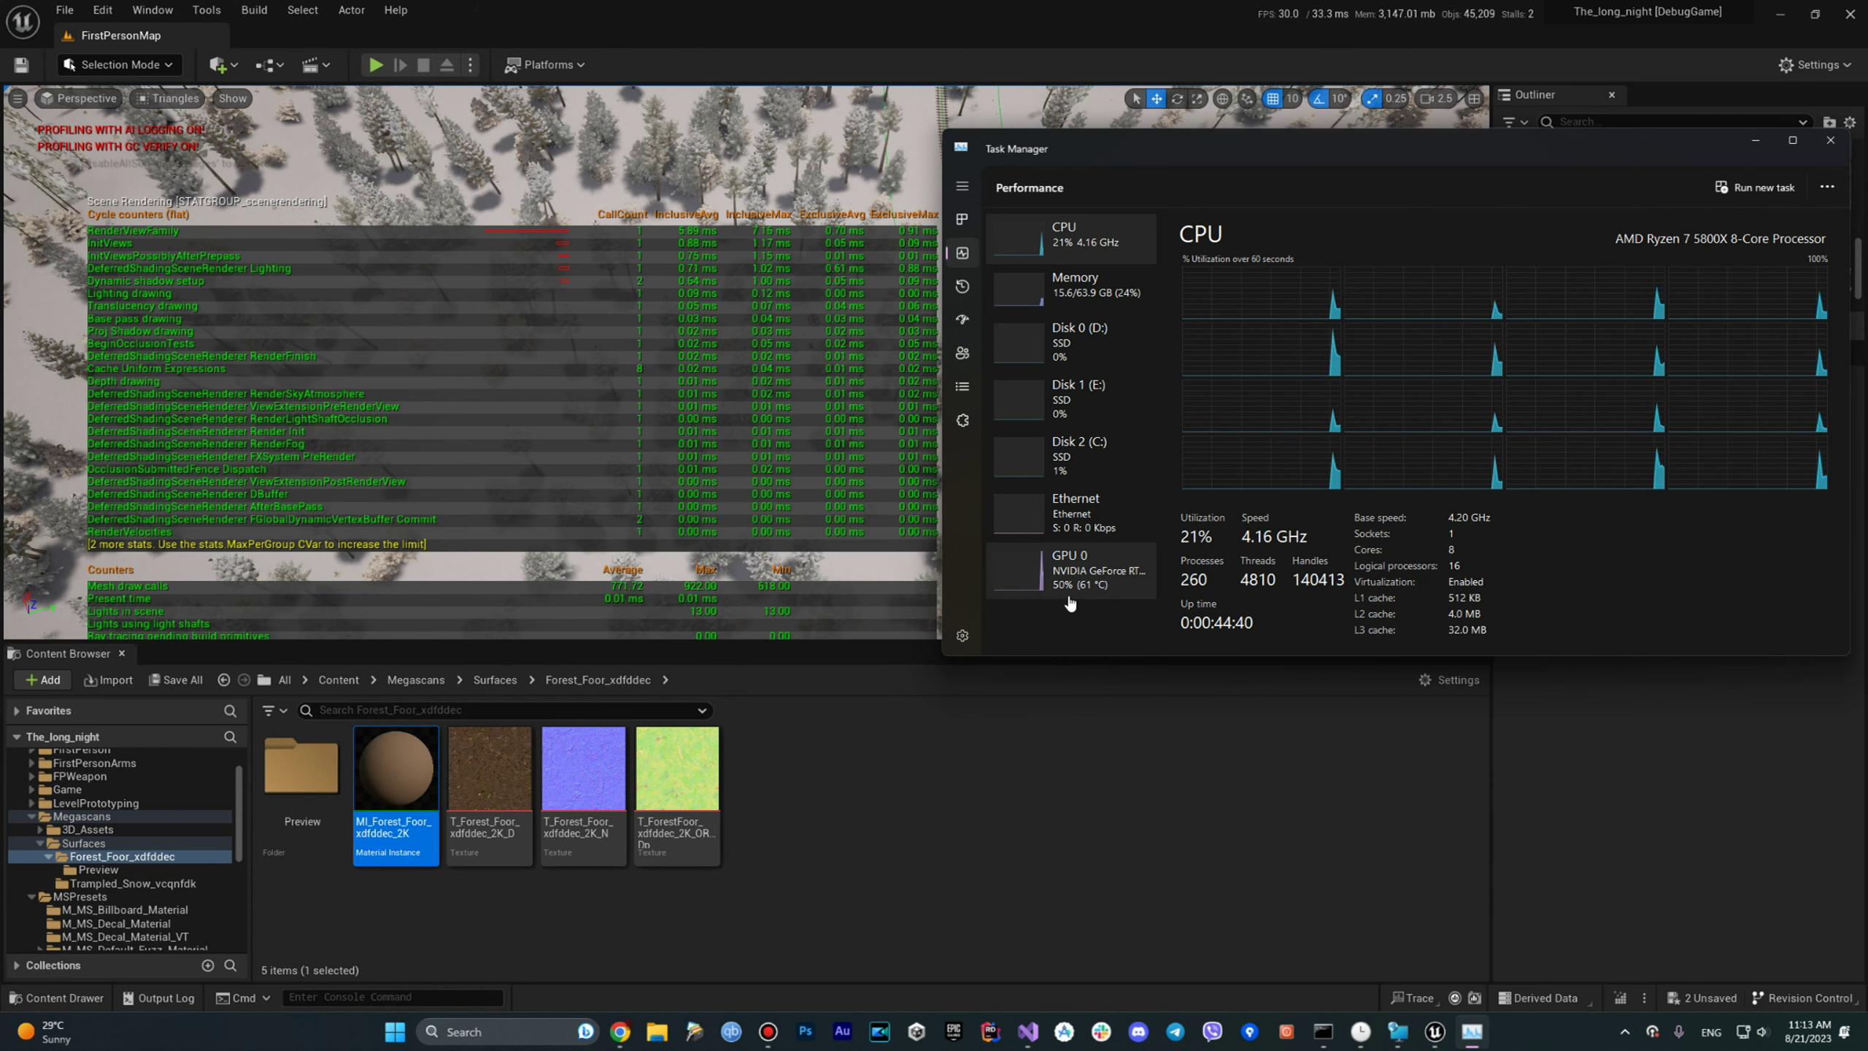
pyautogui.moveTo(1184, 156)
pyautogui.mouseDown()
pyautogui.moveTo(1260, 263)
pyautogui.moveTo(1383, 348)
pyautogui.mouseUp()
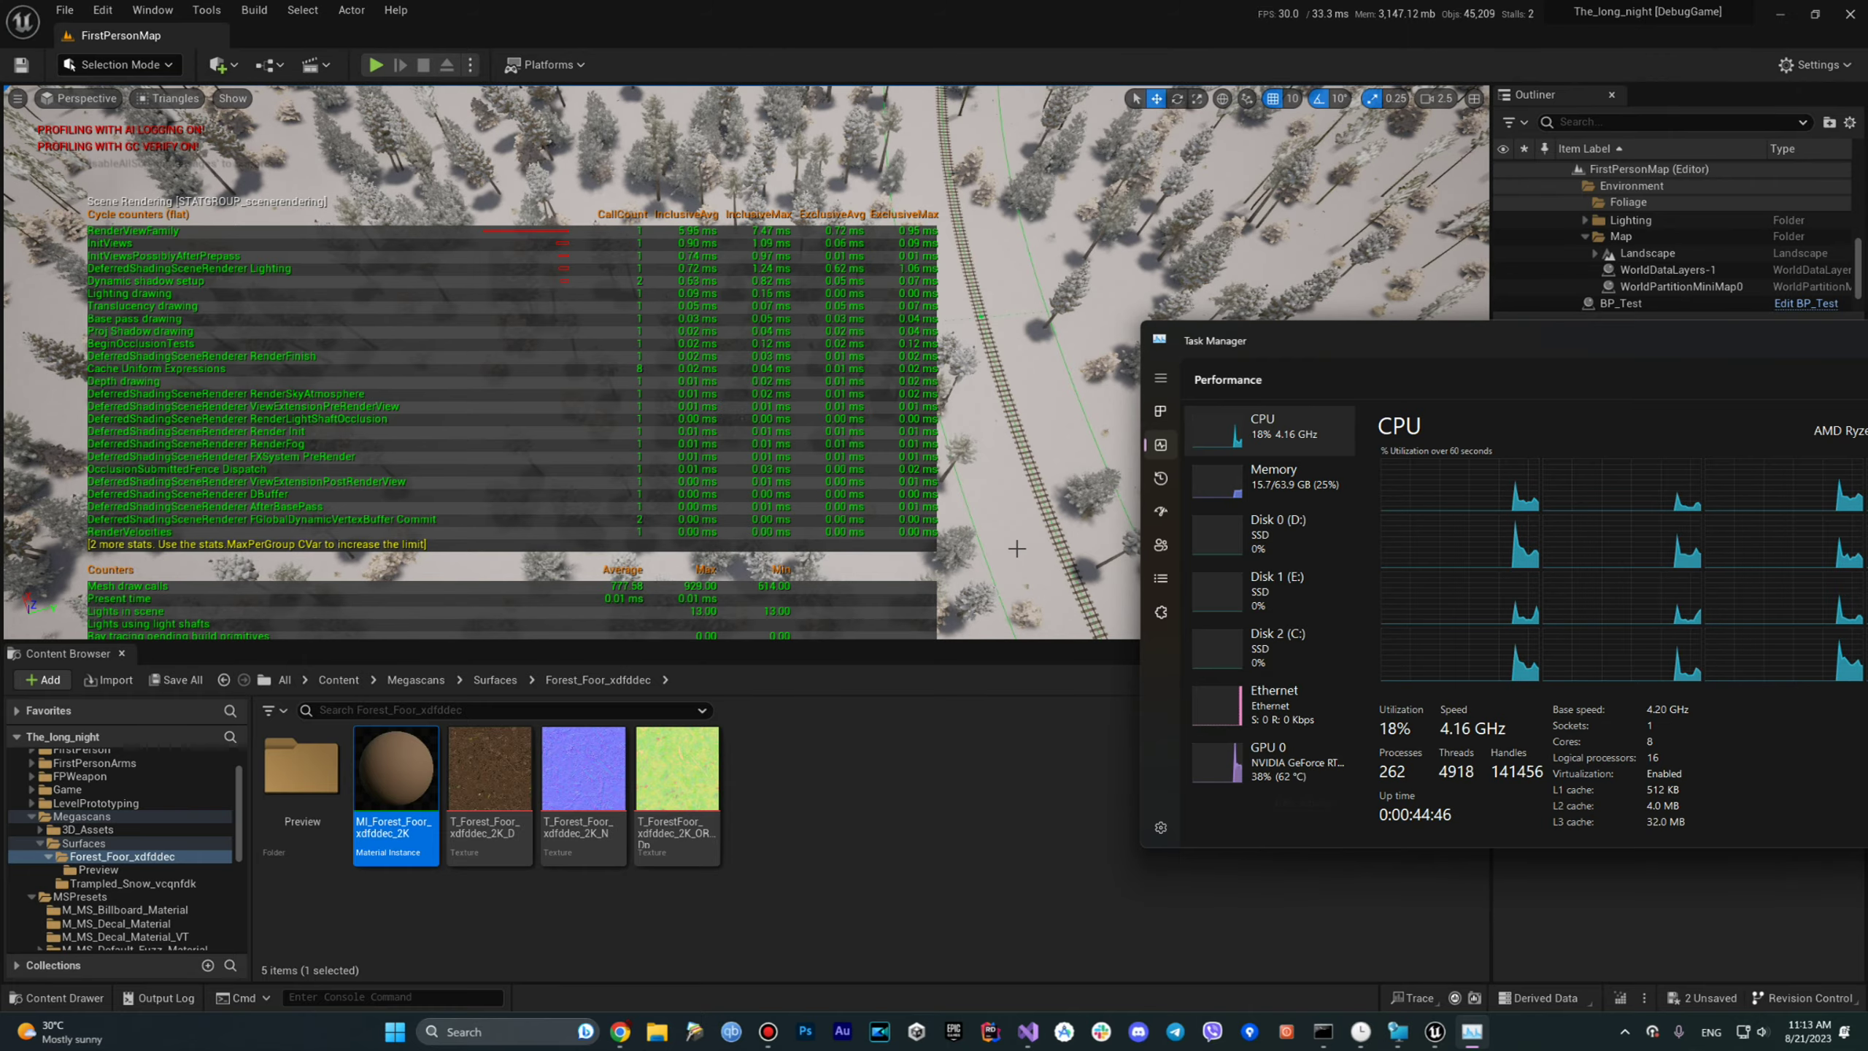
pyautogui.moveTo(963, 517)
pyautogui.mouseDown(button='right')
pyautogui.moveTo(898, 516)
pyautogui.moveTo(897, 441)
pyautogui.moveTo(1182, 811)
pyautogui.mouseUp(button='right')
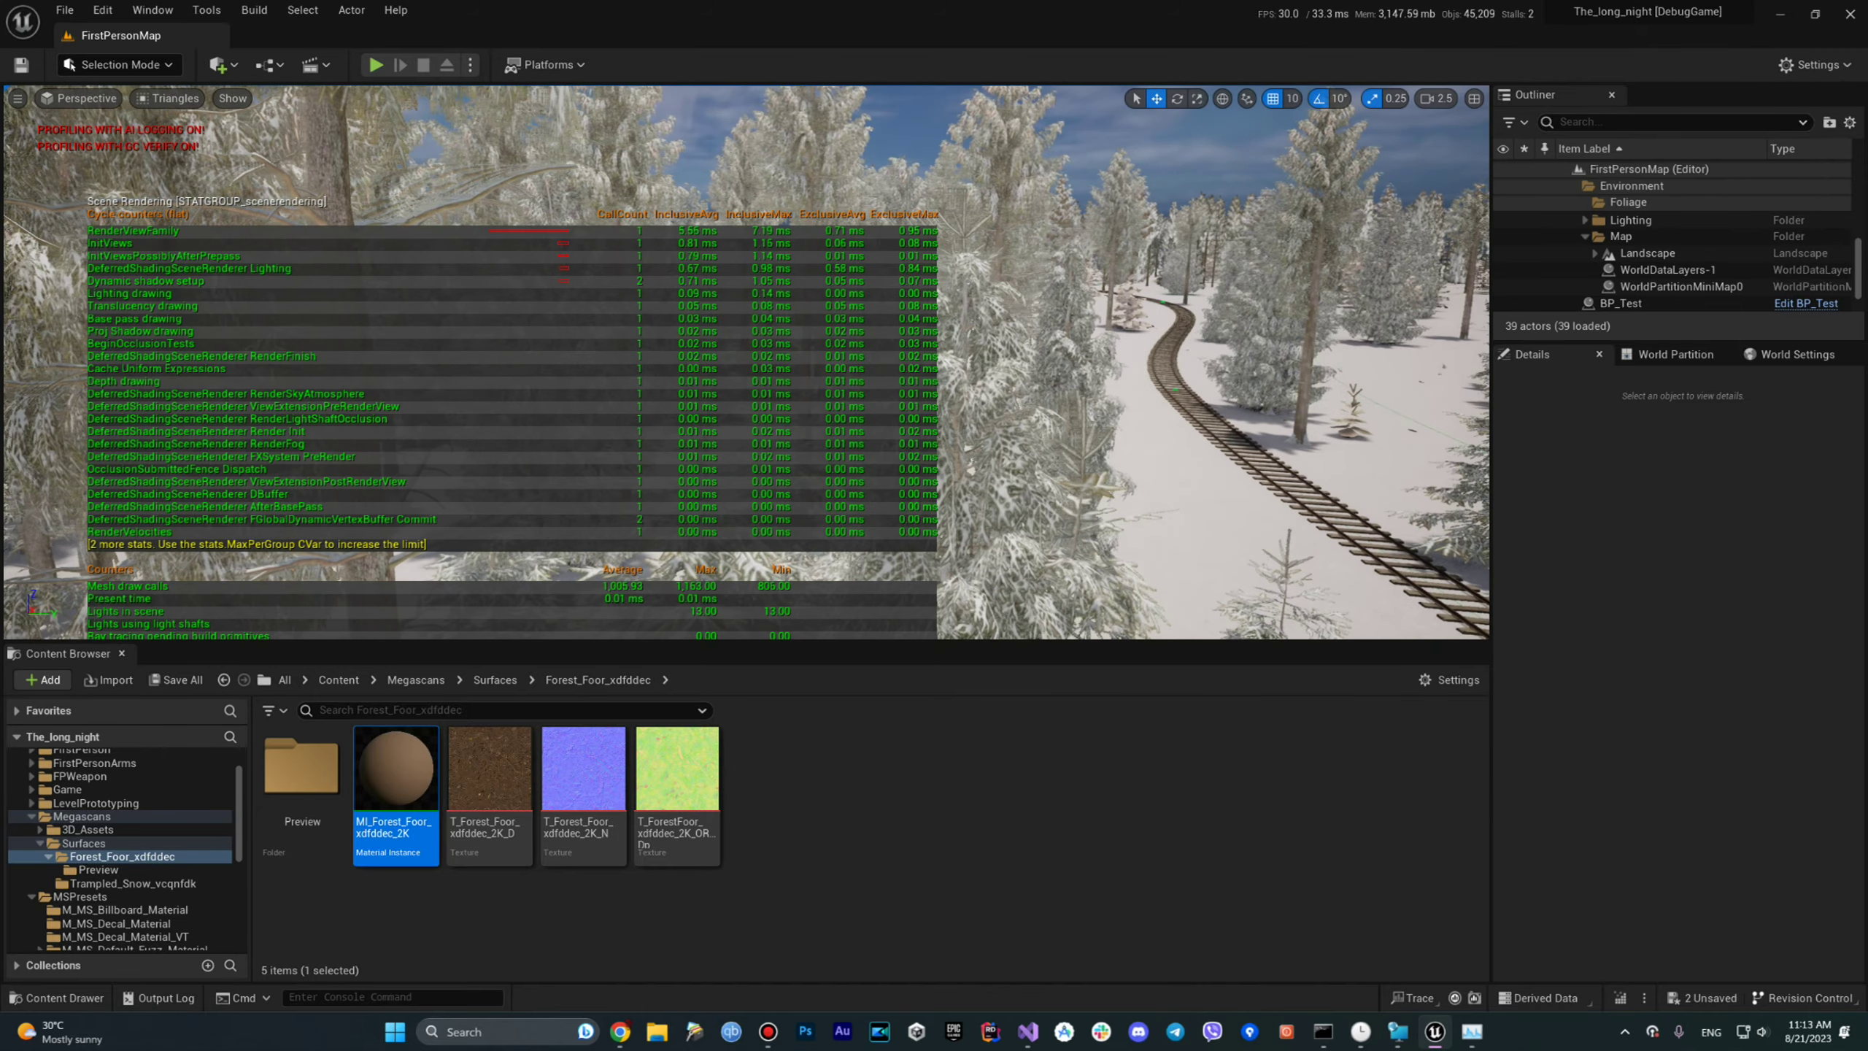
pyautogui.click(1472, 1031)
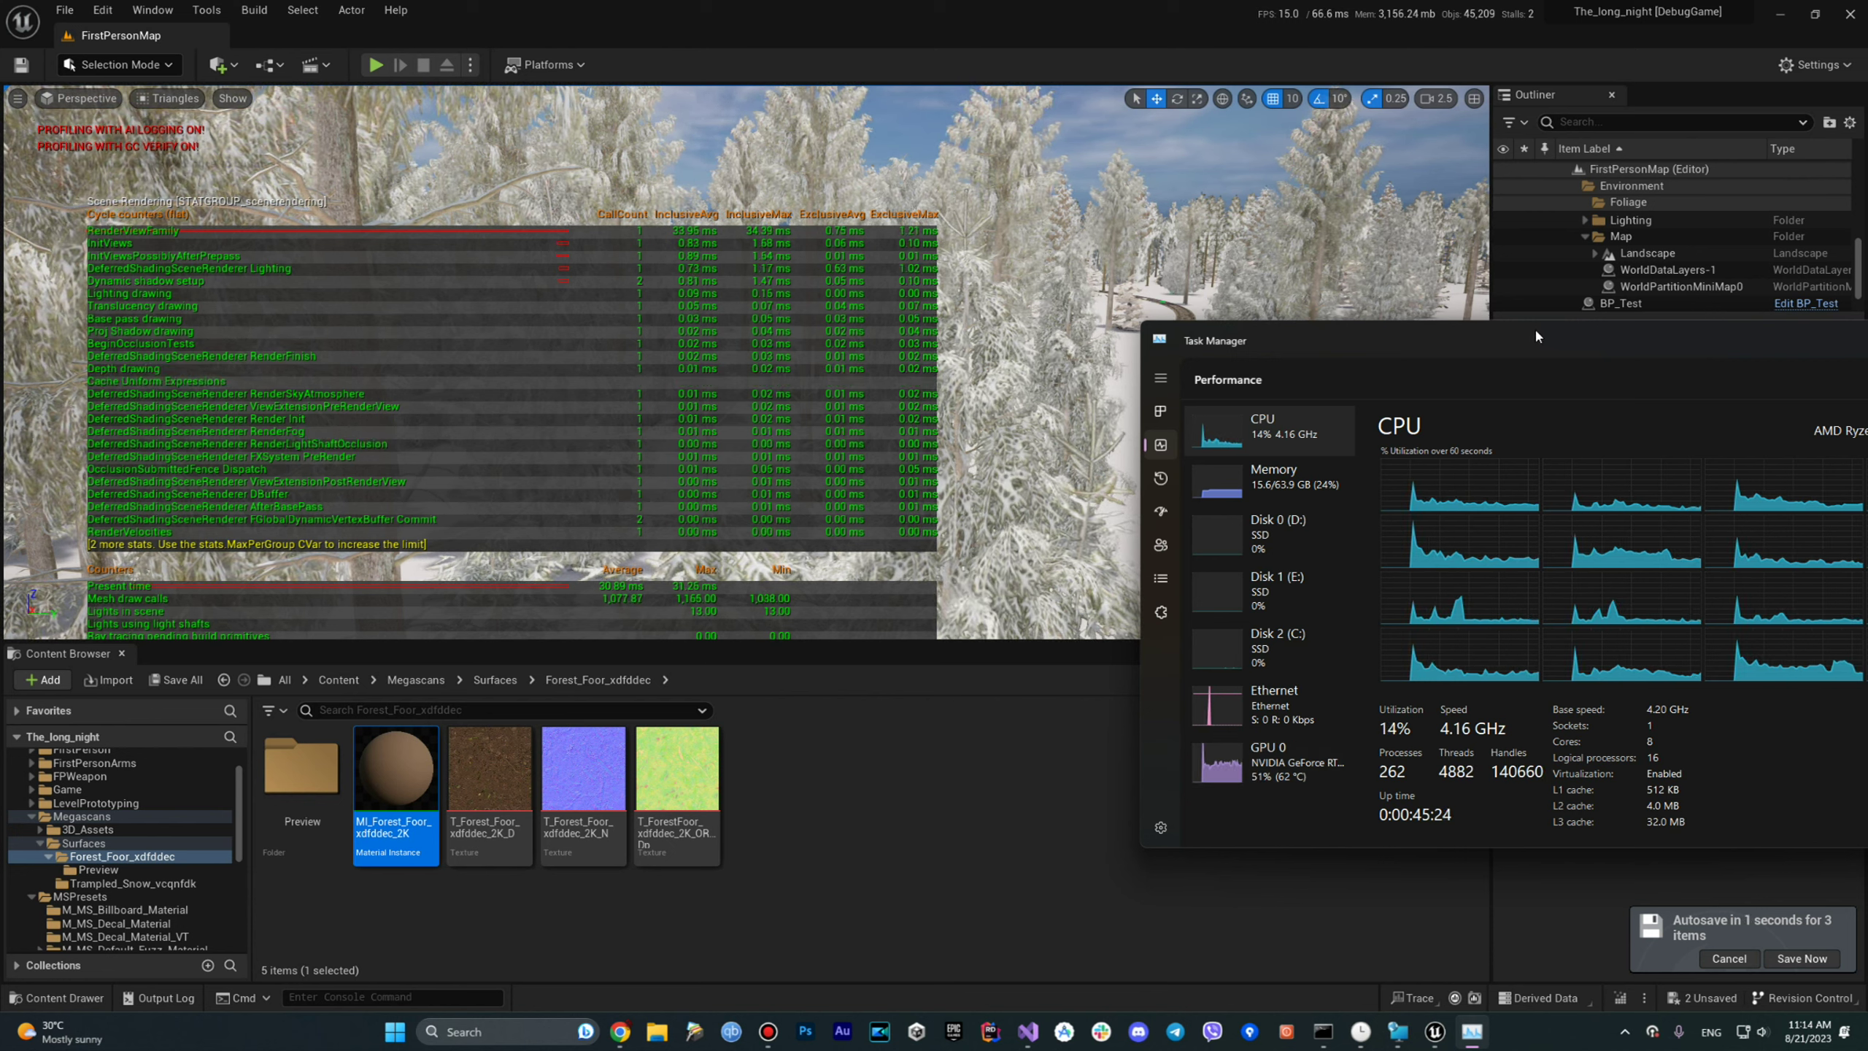
# Capture the Task Manager performance graphs with Snipping Tool, then close Task Manager.
pyautogui.click(382, 1037)
pyautogui.click(813, 611)
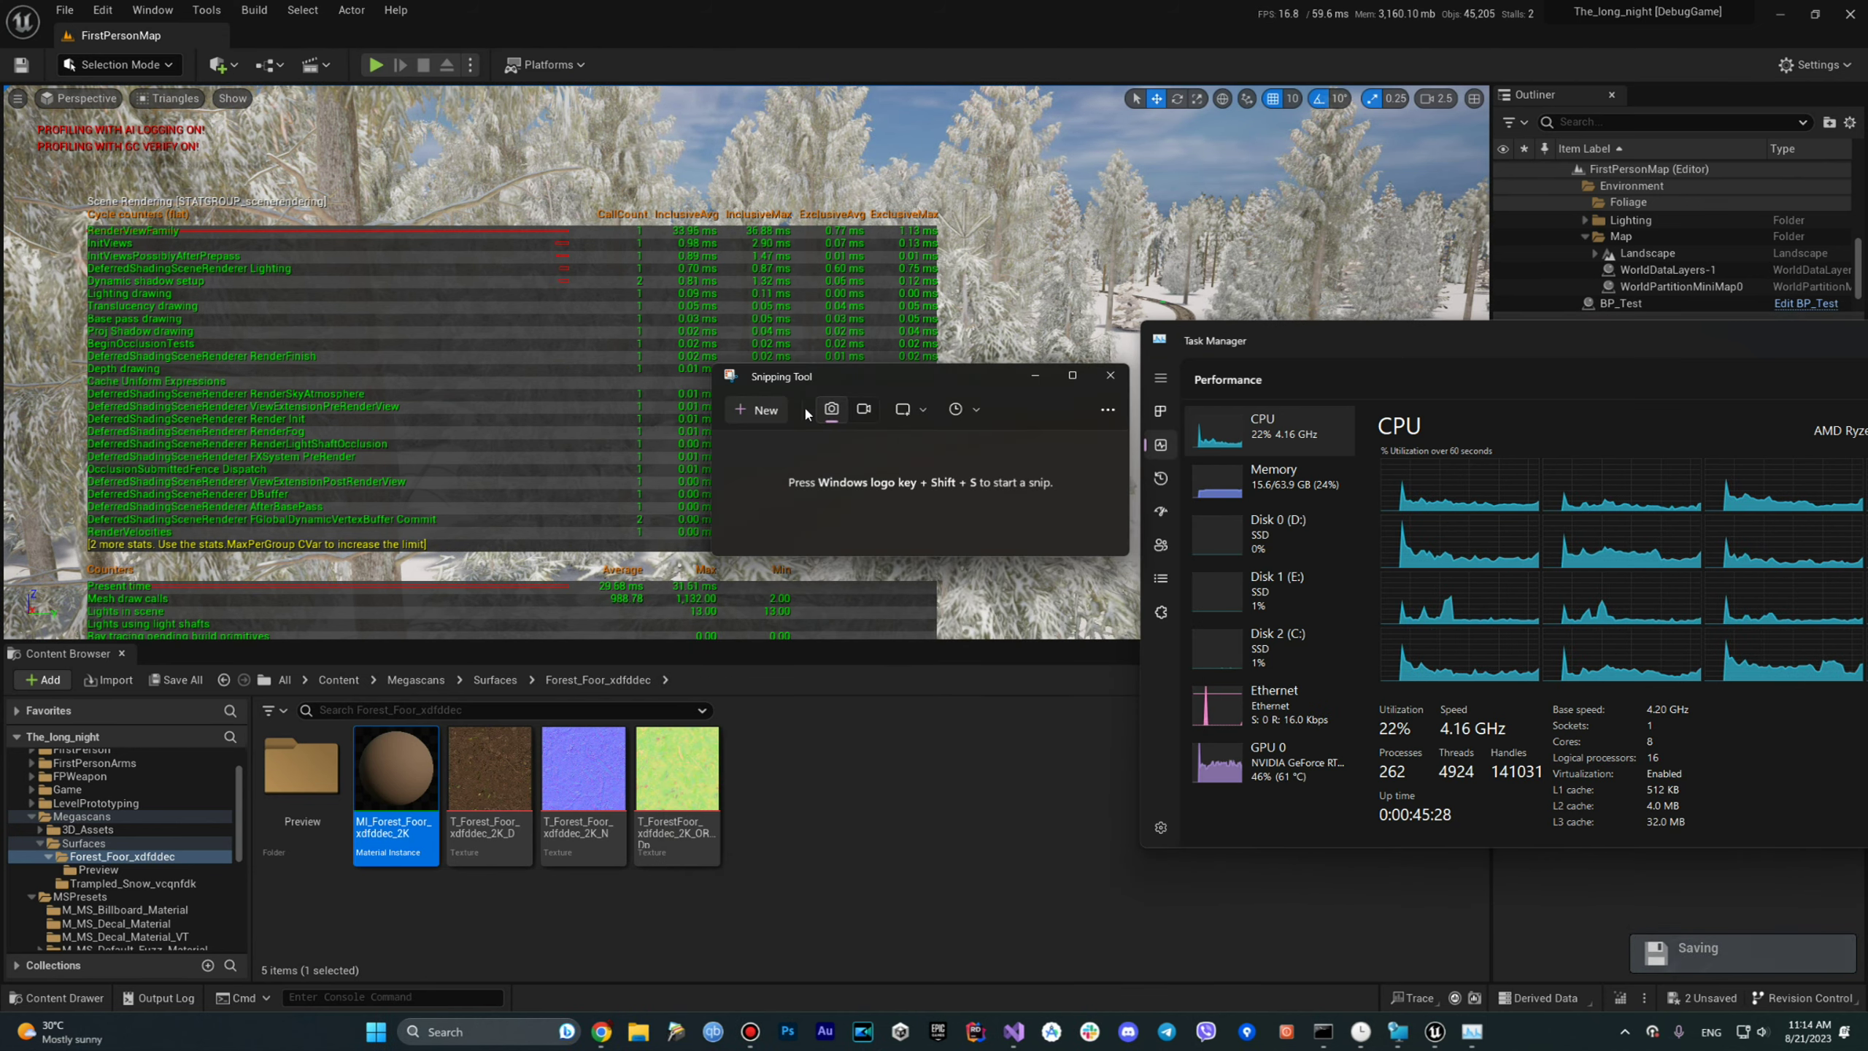
pyautogui.click(765, 410)
pyautogui.moveTo(1138, 309); pyautogui.dragTo(1366, 864)
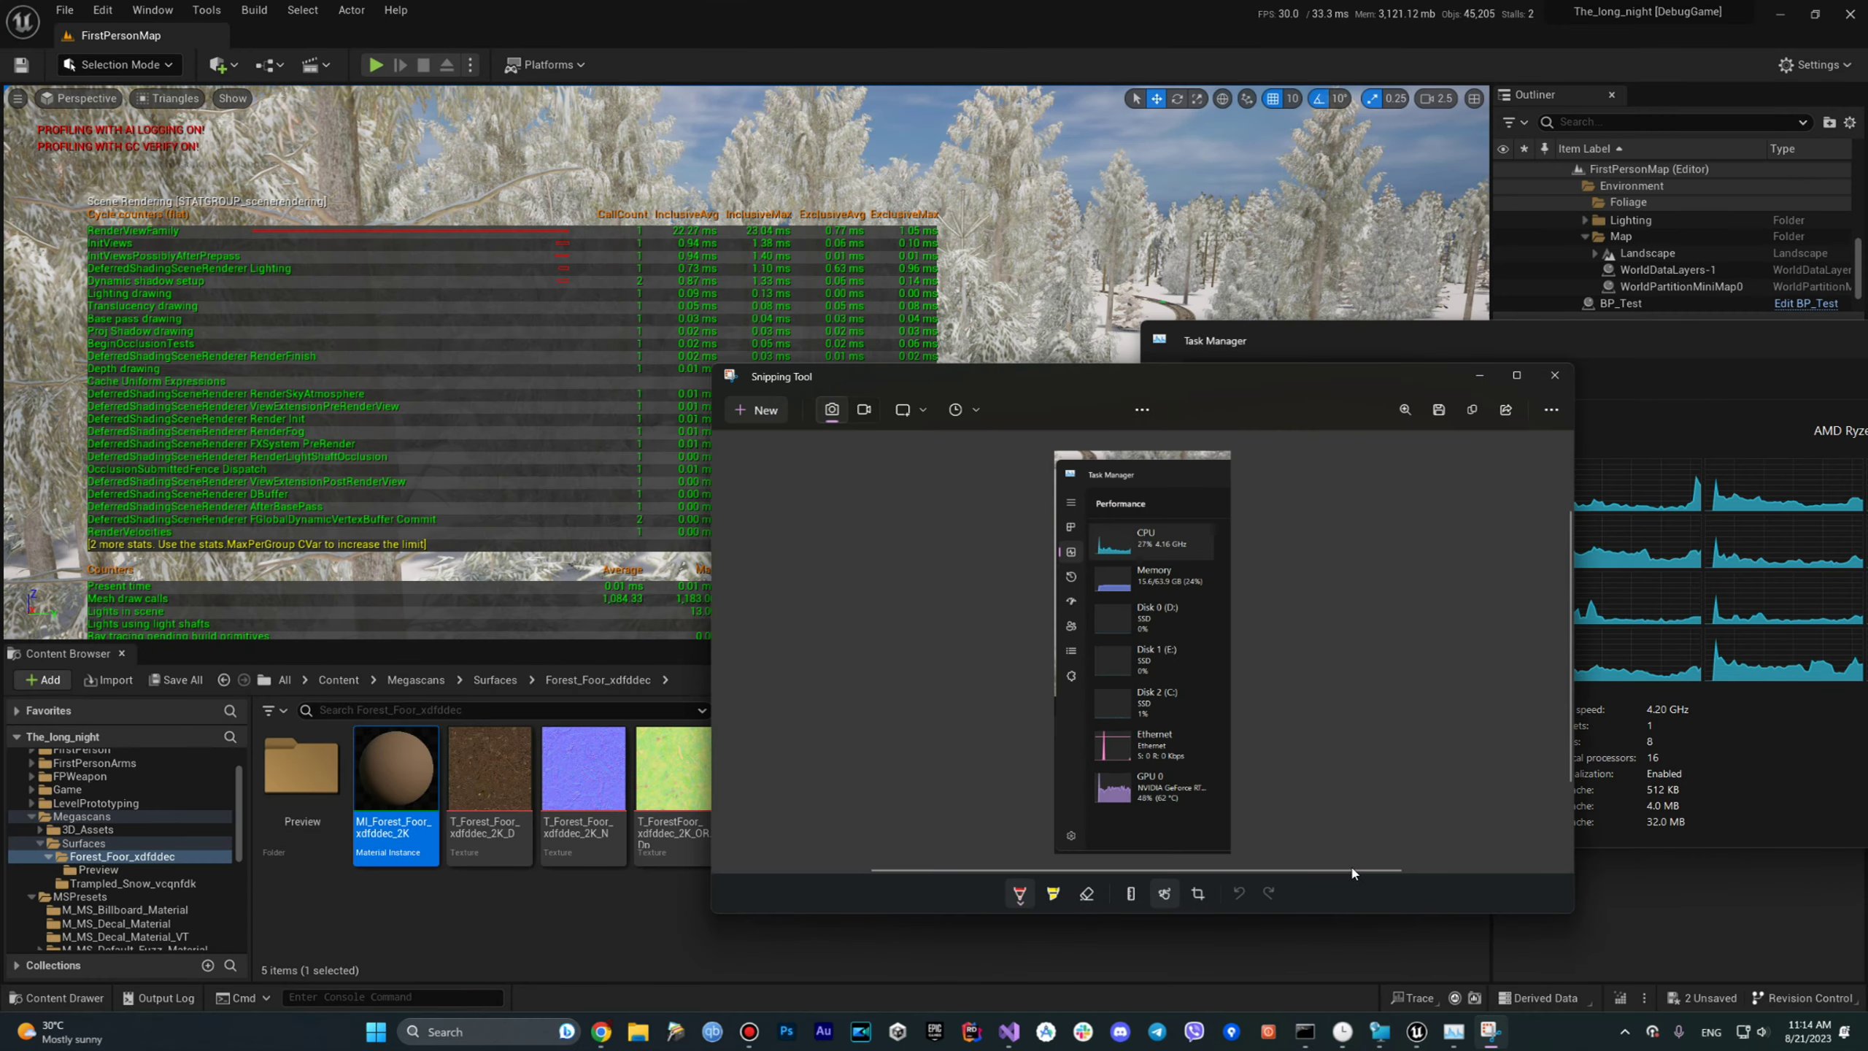
pyautogui.click(1475, 376)
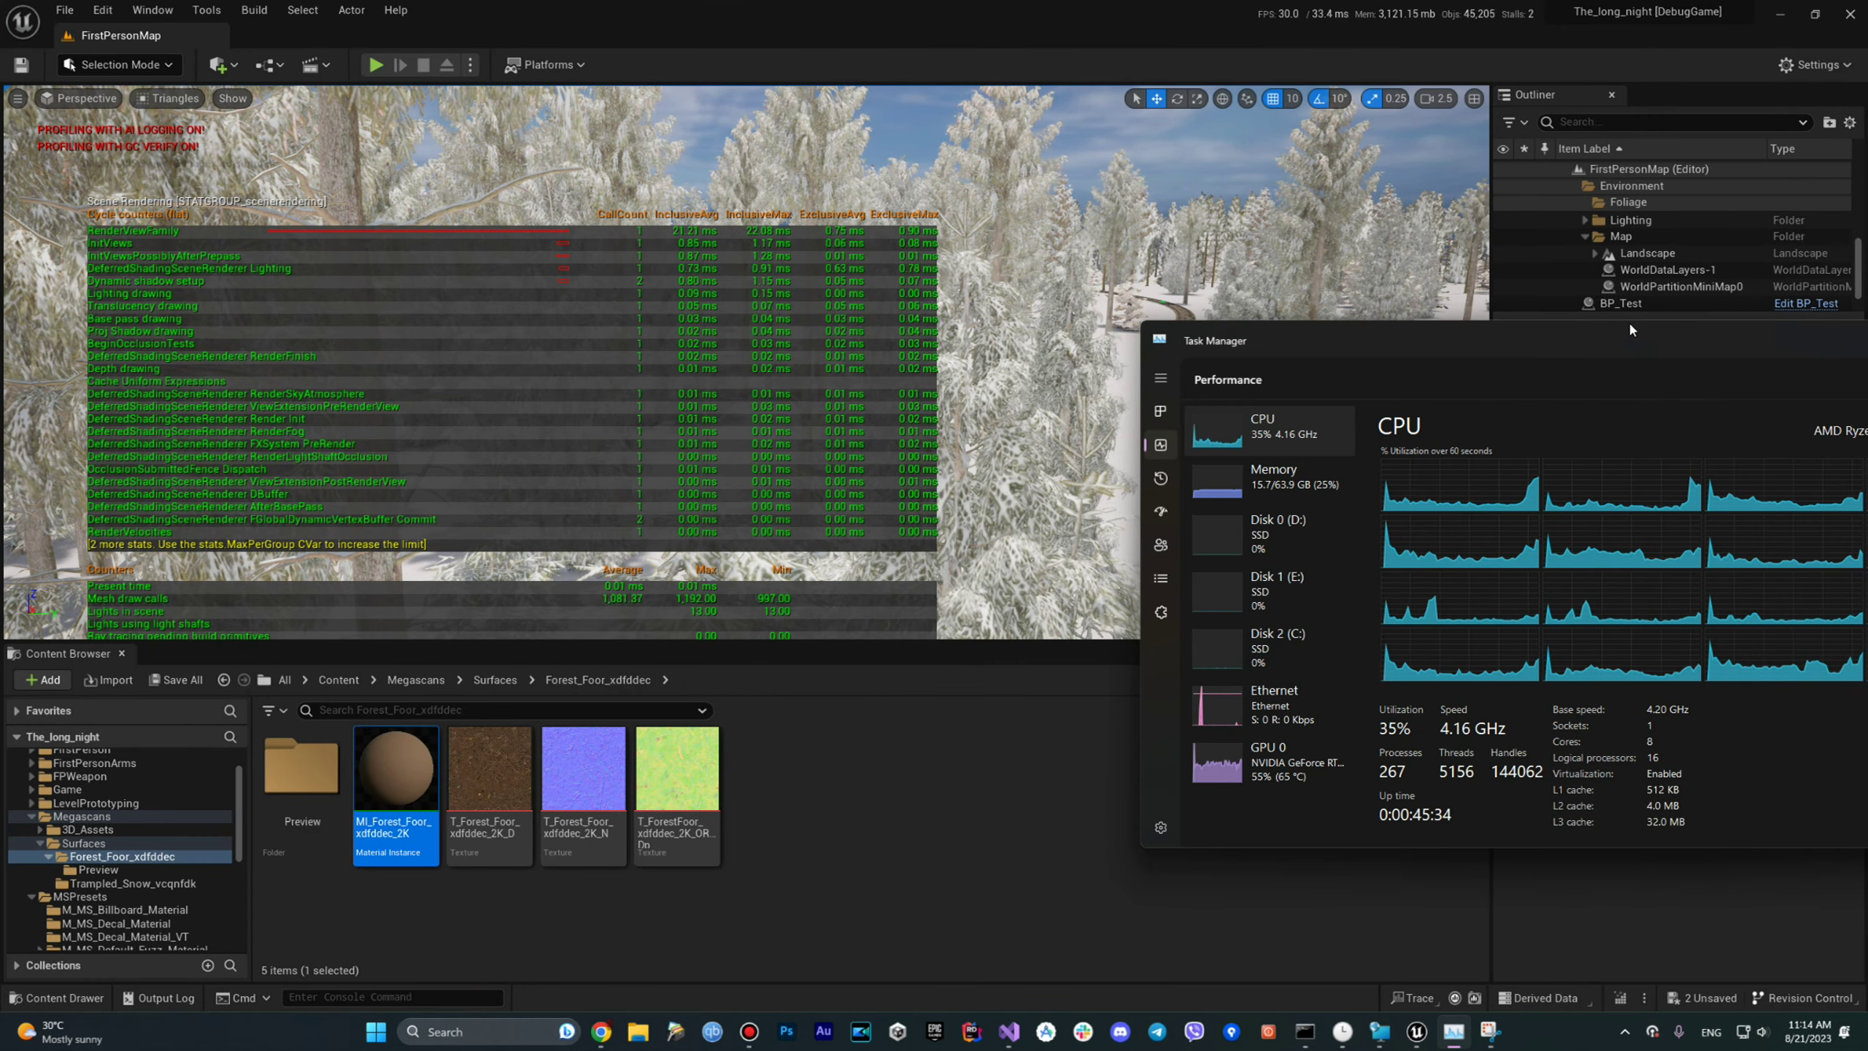
pyautogui.click(1625, 378)
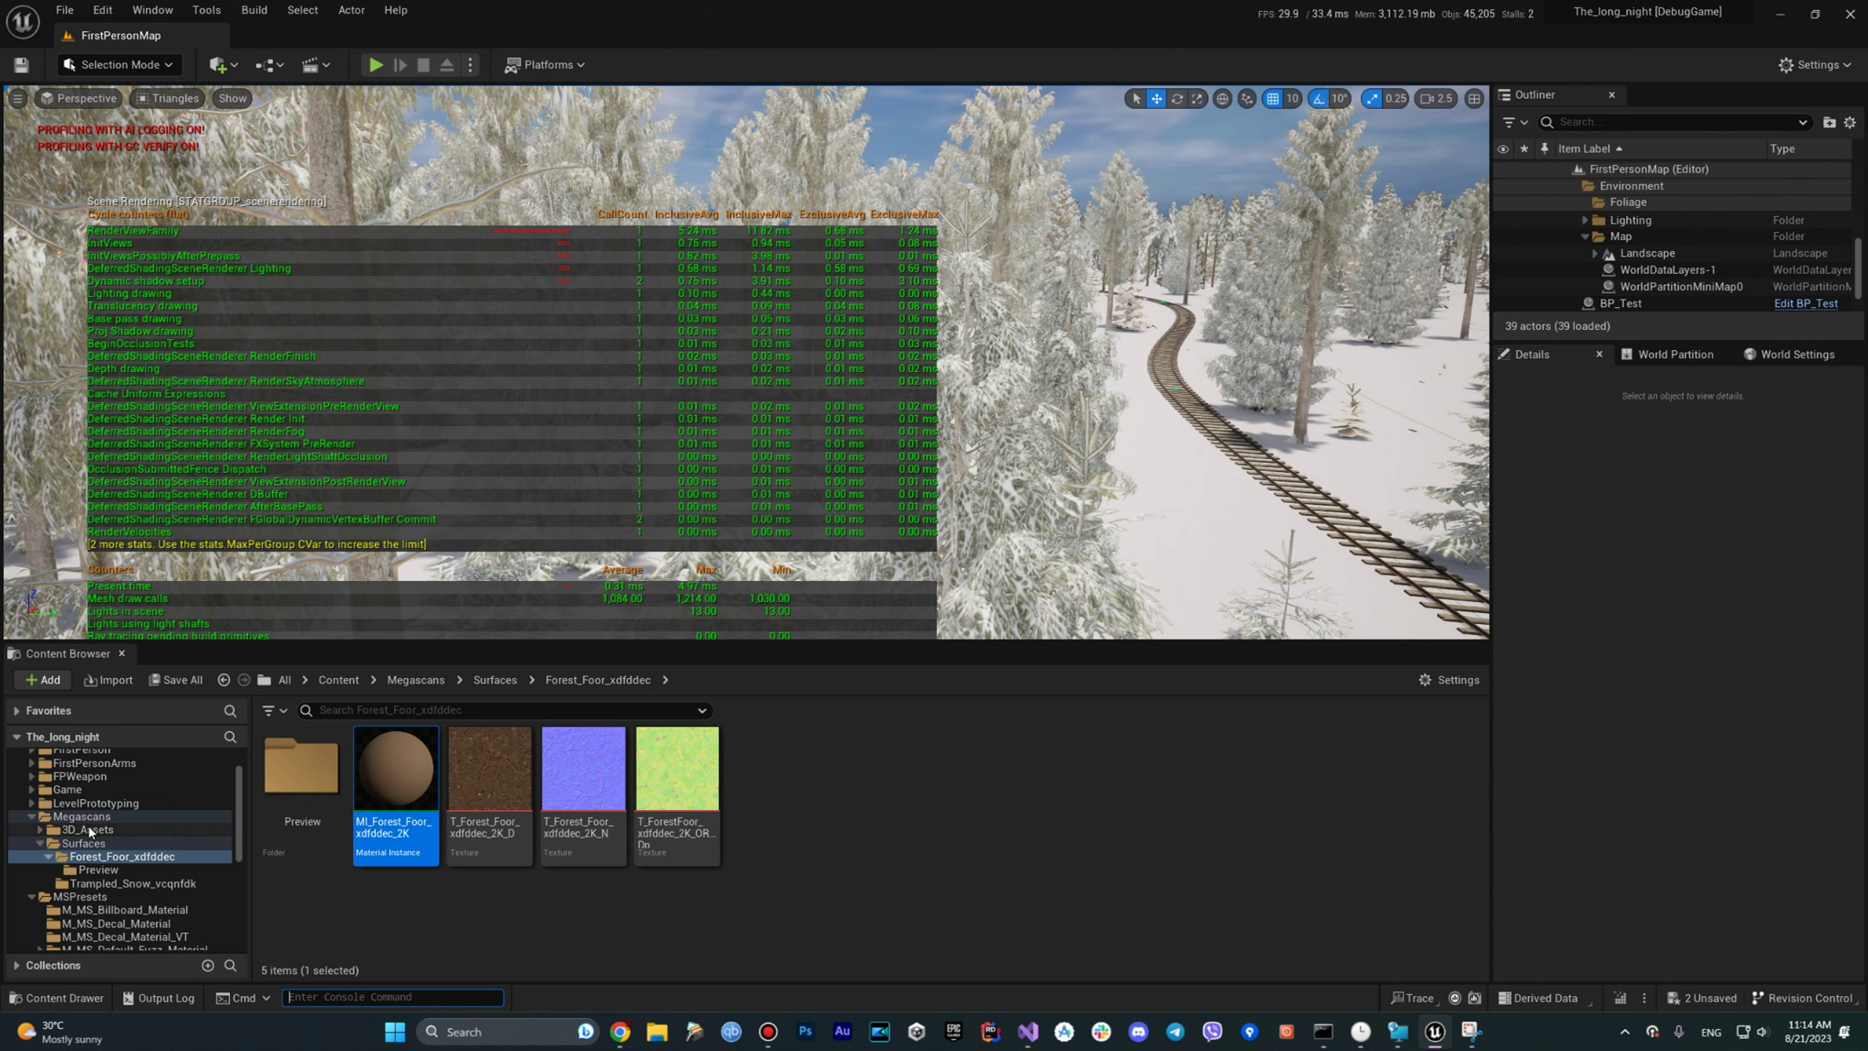
# Browse the 3D_Assets folder into Small_Beach_Rock_webkbfd in the Content Browser.
pyautogui.scroll(1, 81, 861)
pyautogui.click(87, 856)
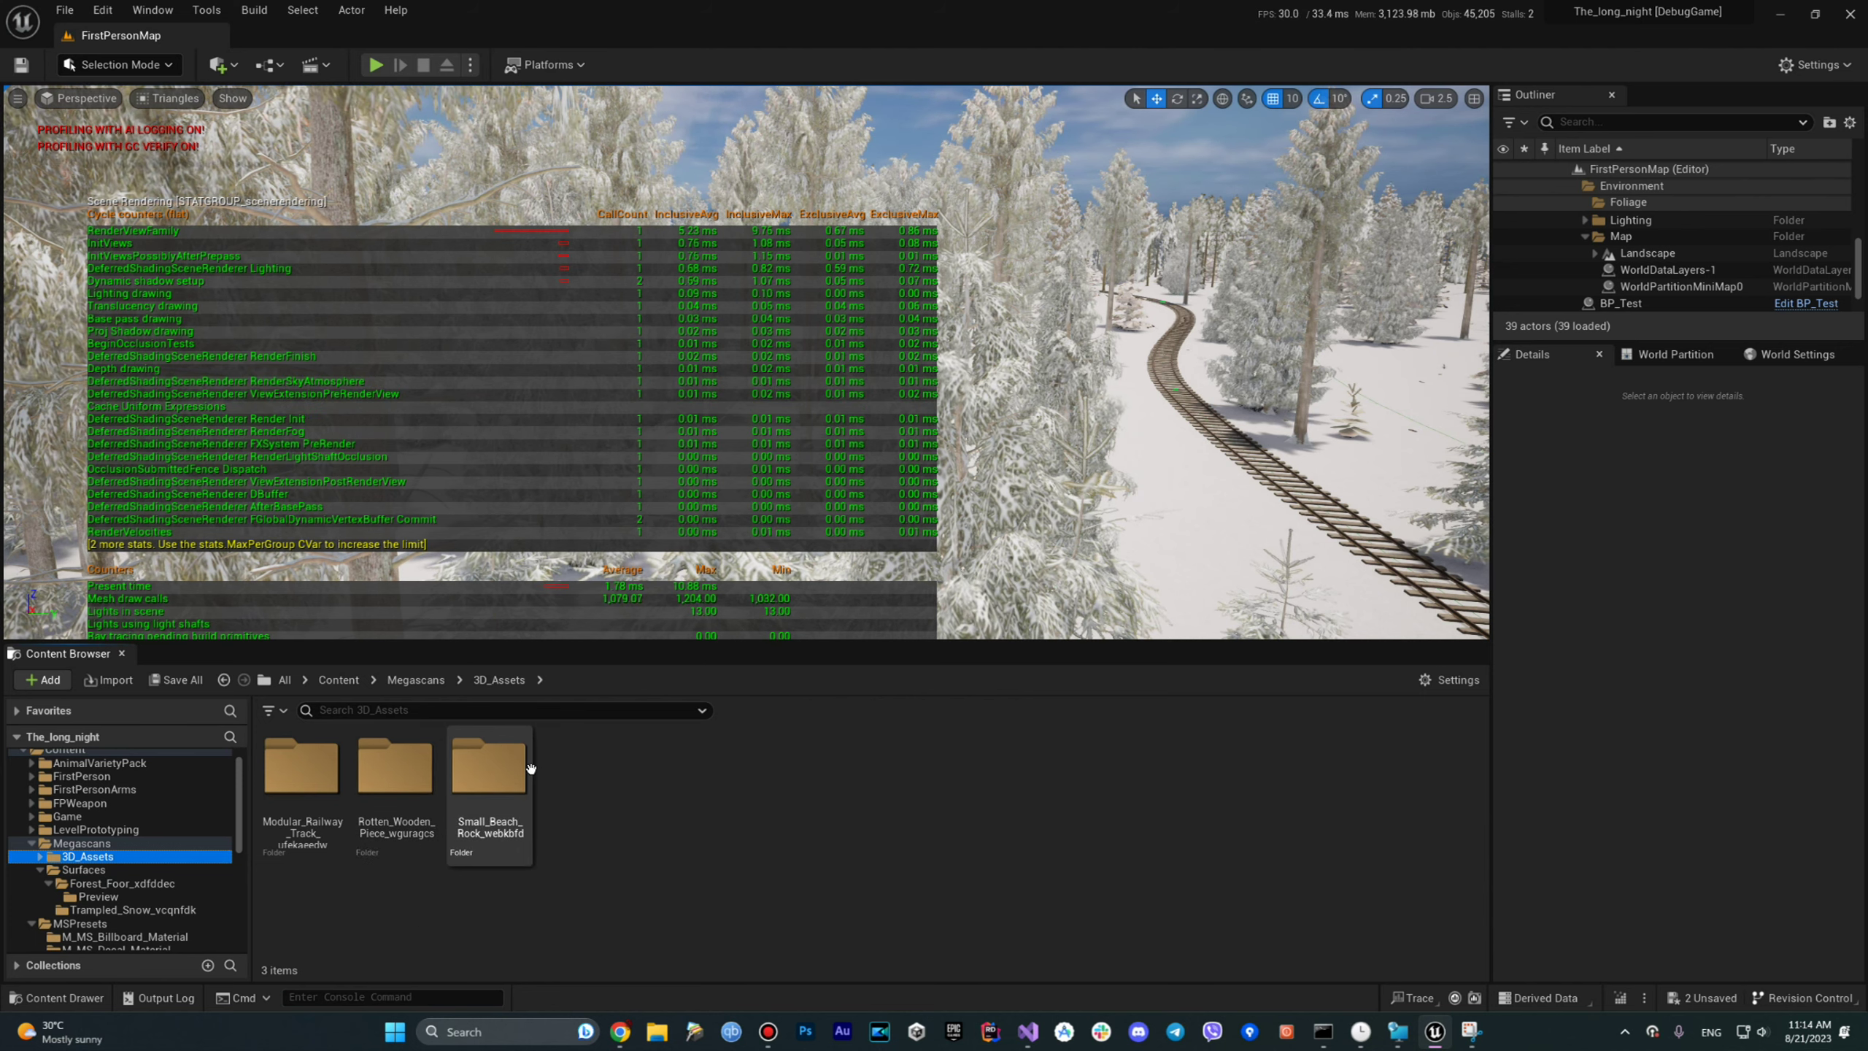
pyautogui.doubleClick(489, 769)
pyautogui.scroll(-2, 124, 868)
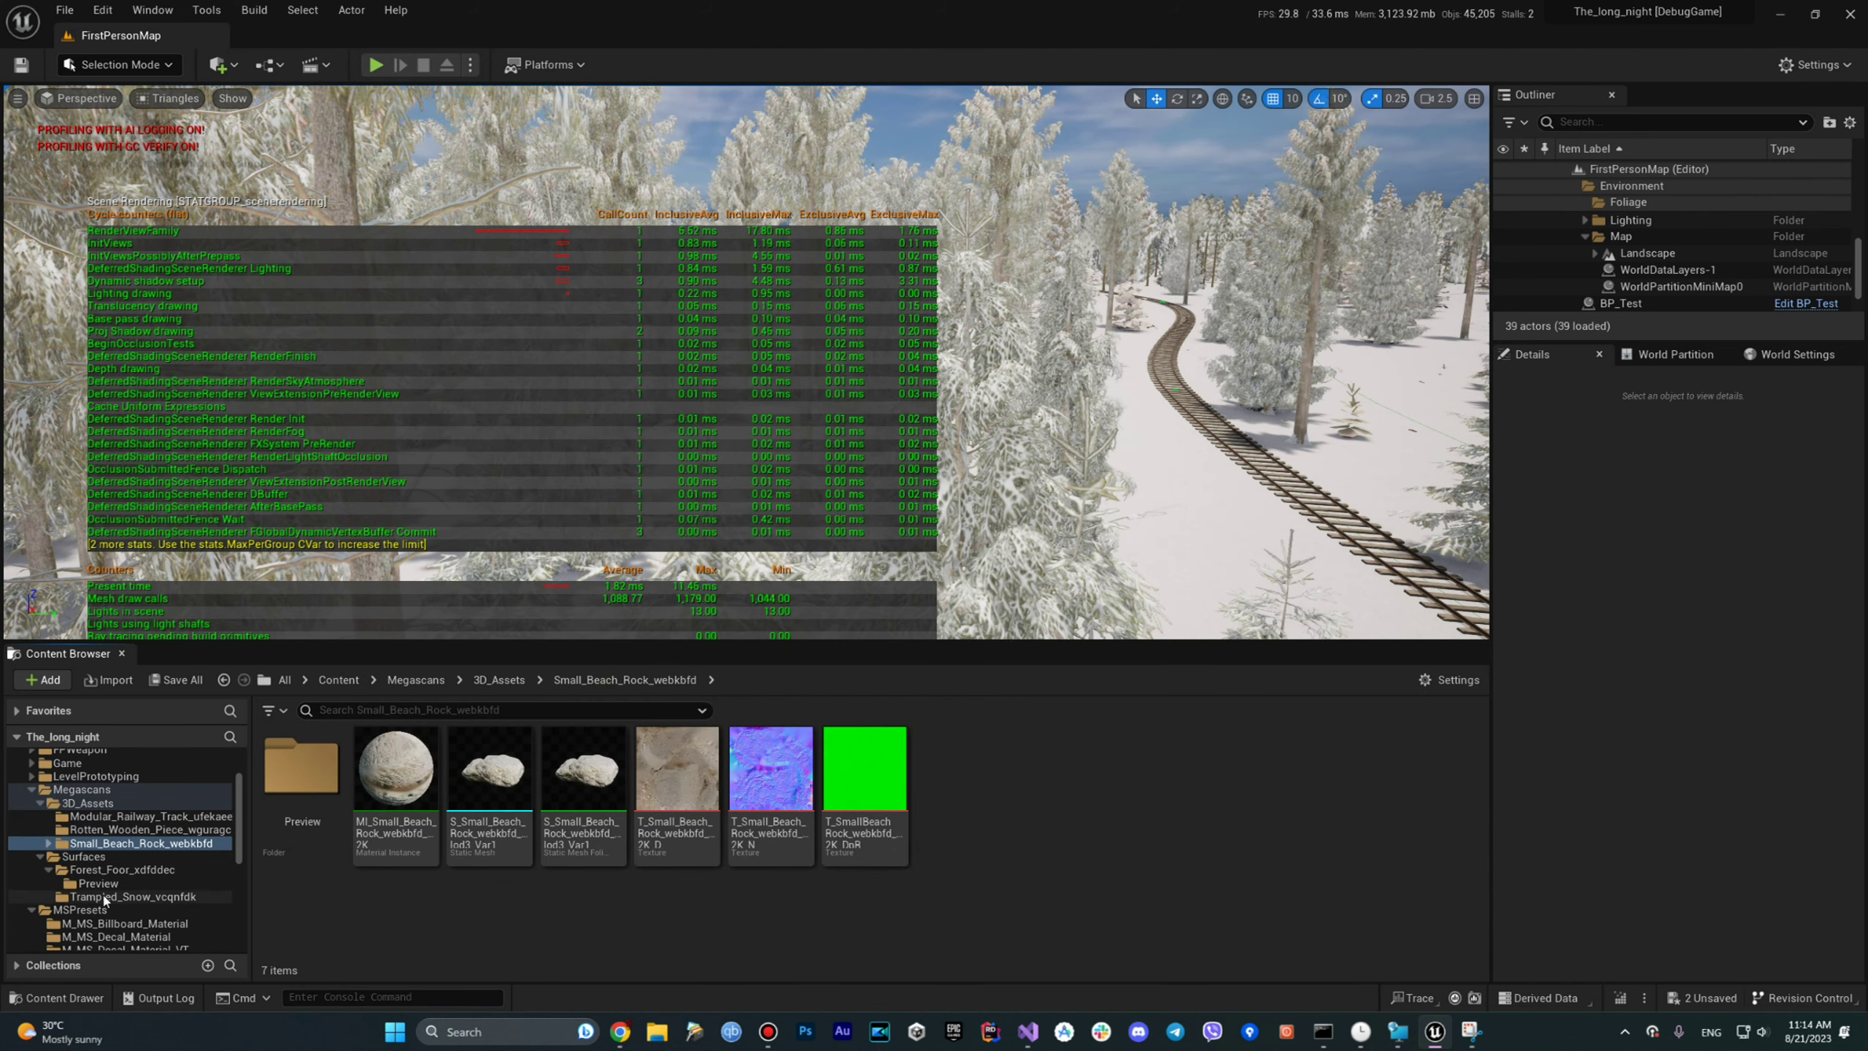
# Select the foliage trees in the level and locate the spruce mesh the first component uses.
pyautogui.click(1035, 322)
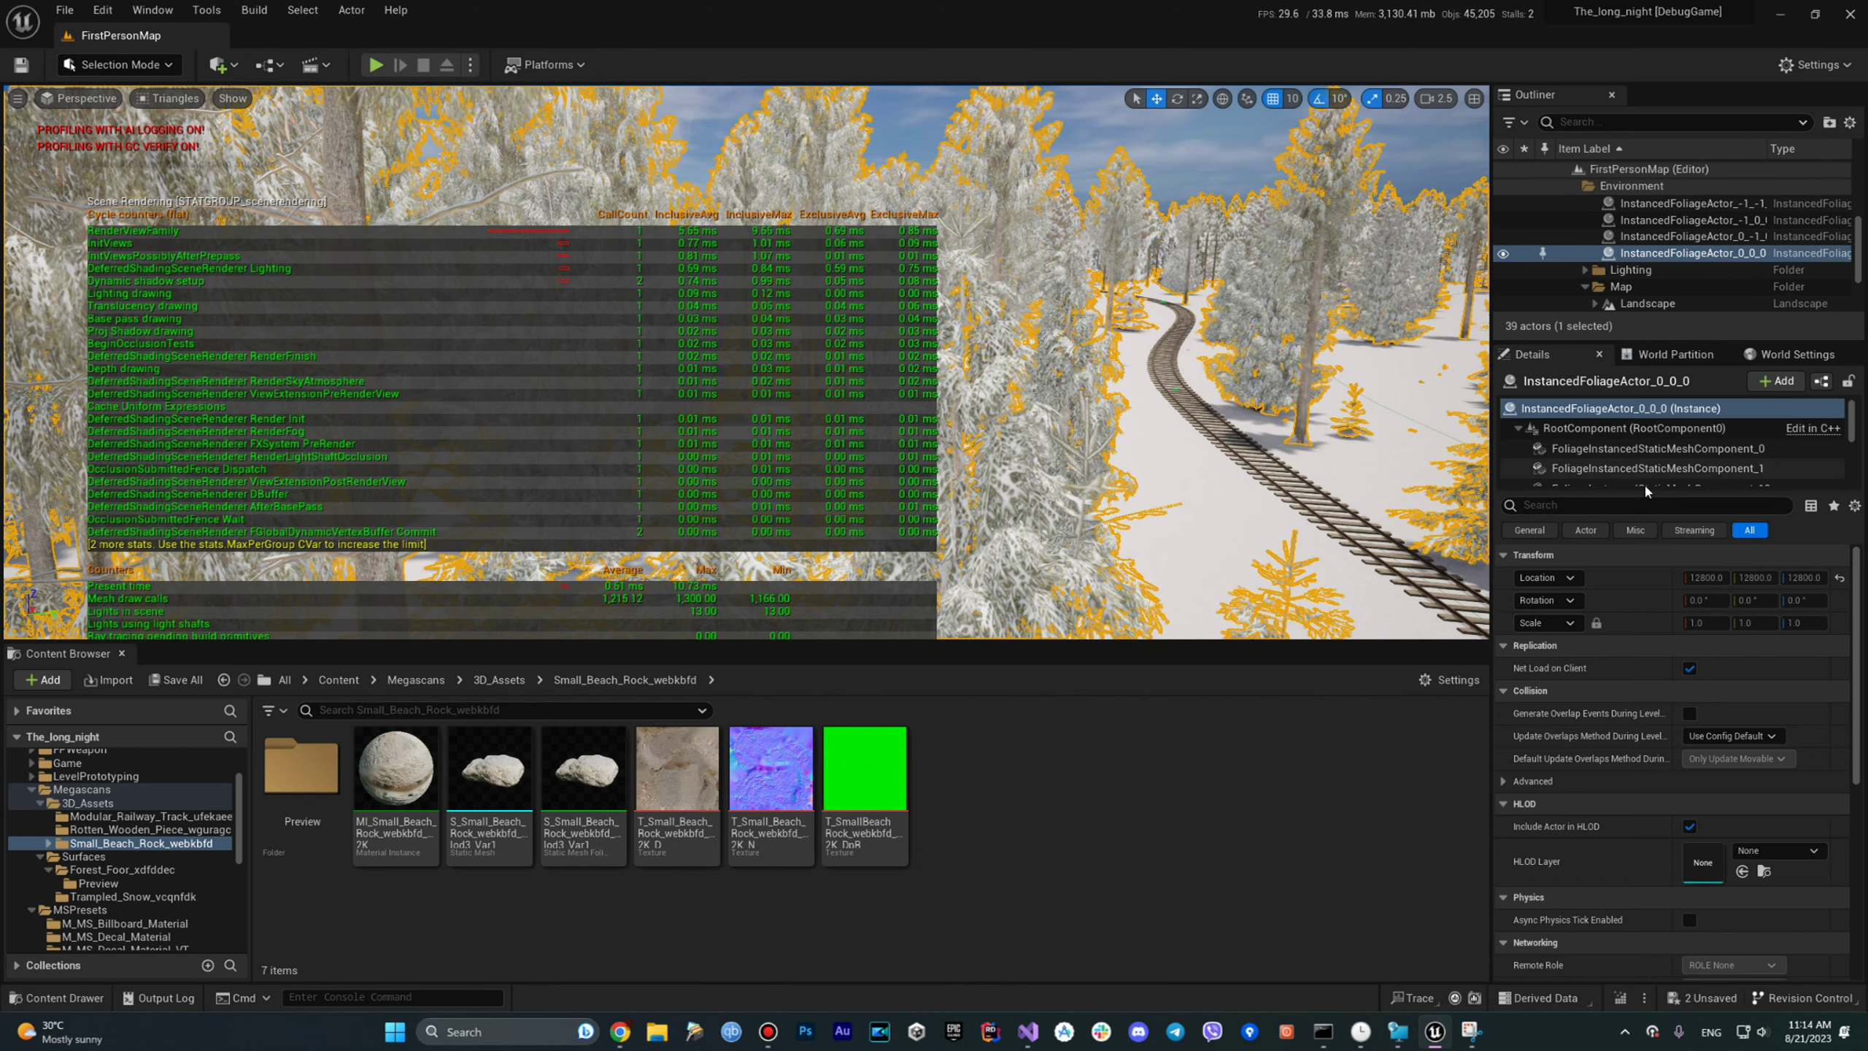
pyautogui.scroll(-2, 1666, 762)
pyautogui.scroll(-3, 1666, 763)
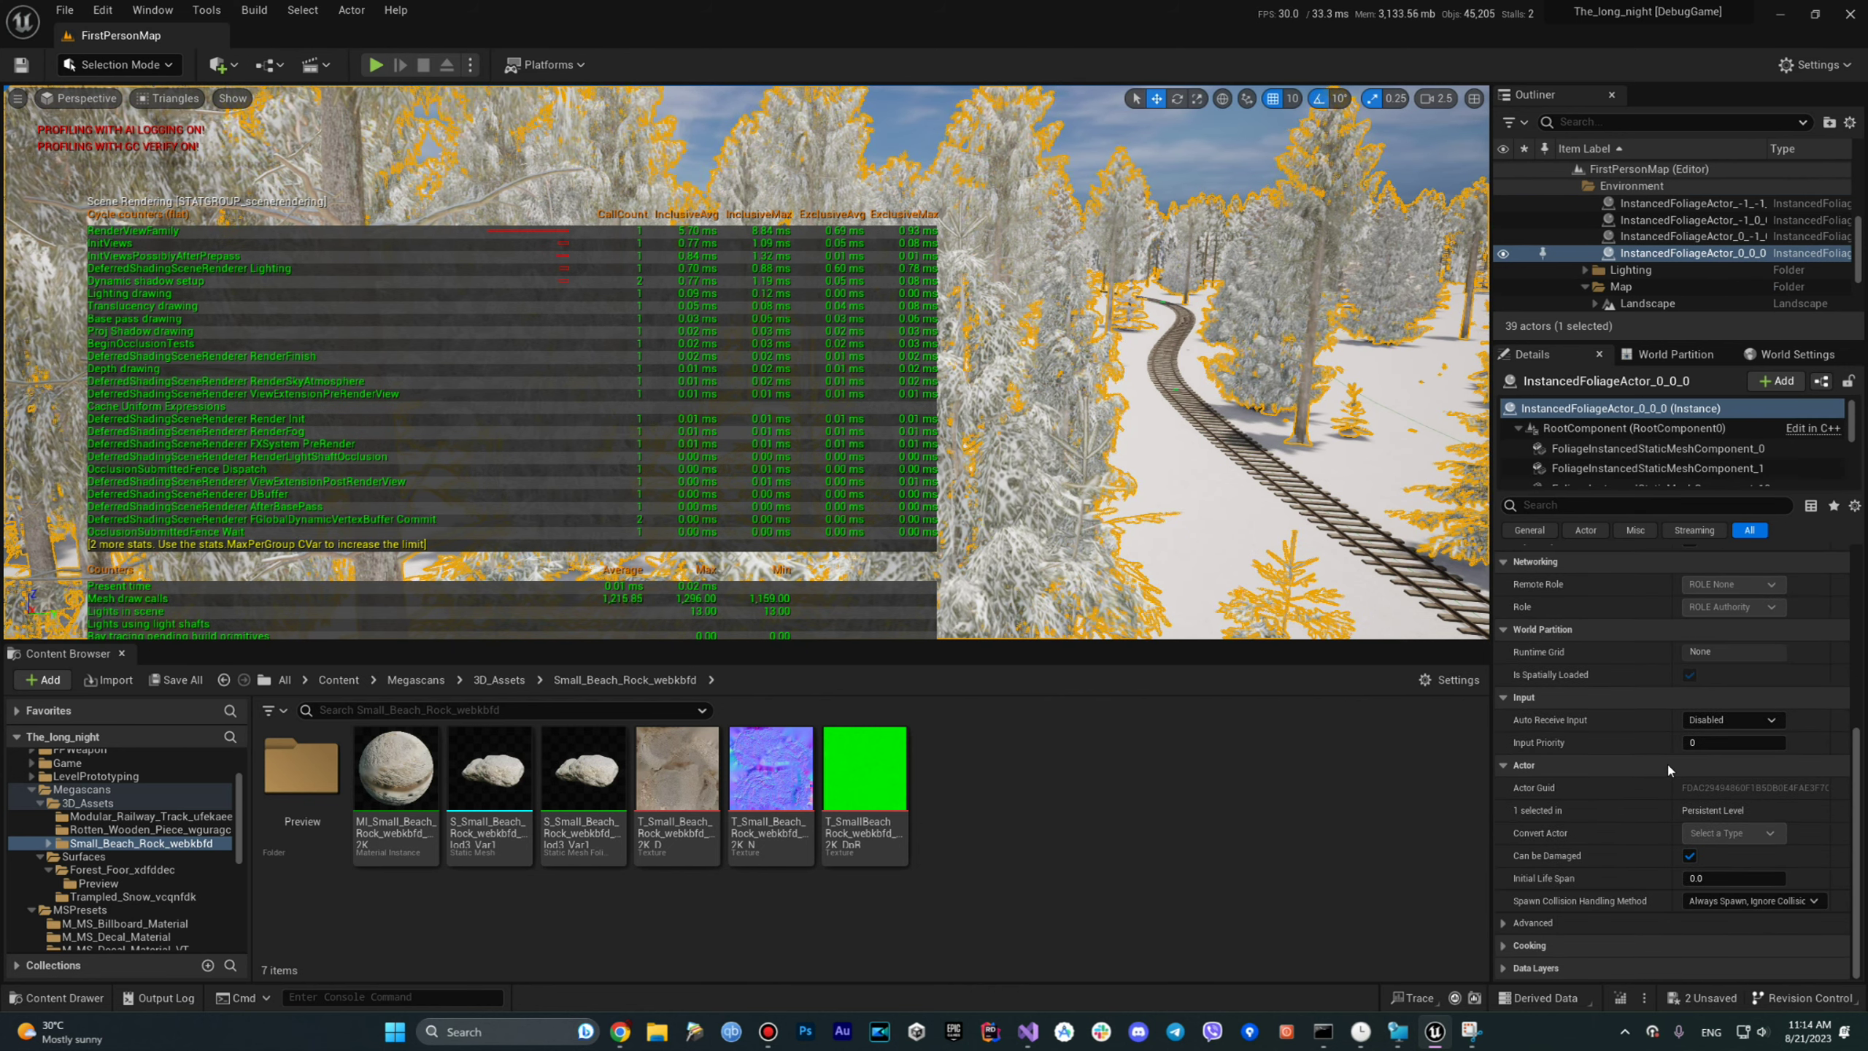
pyautogui.click(1655, 448)
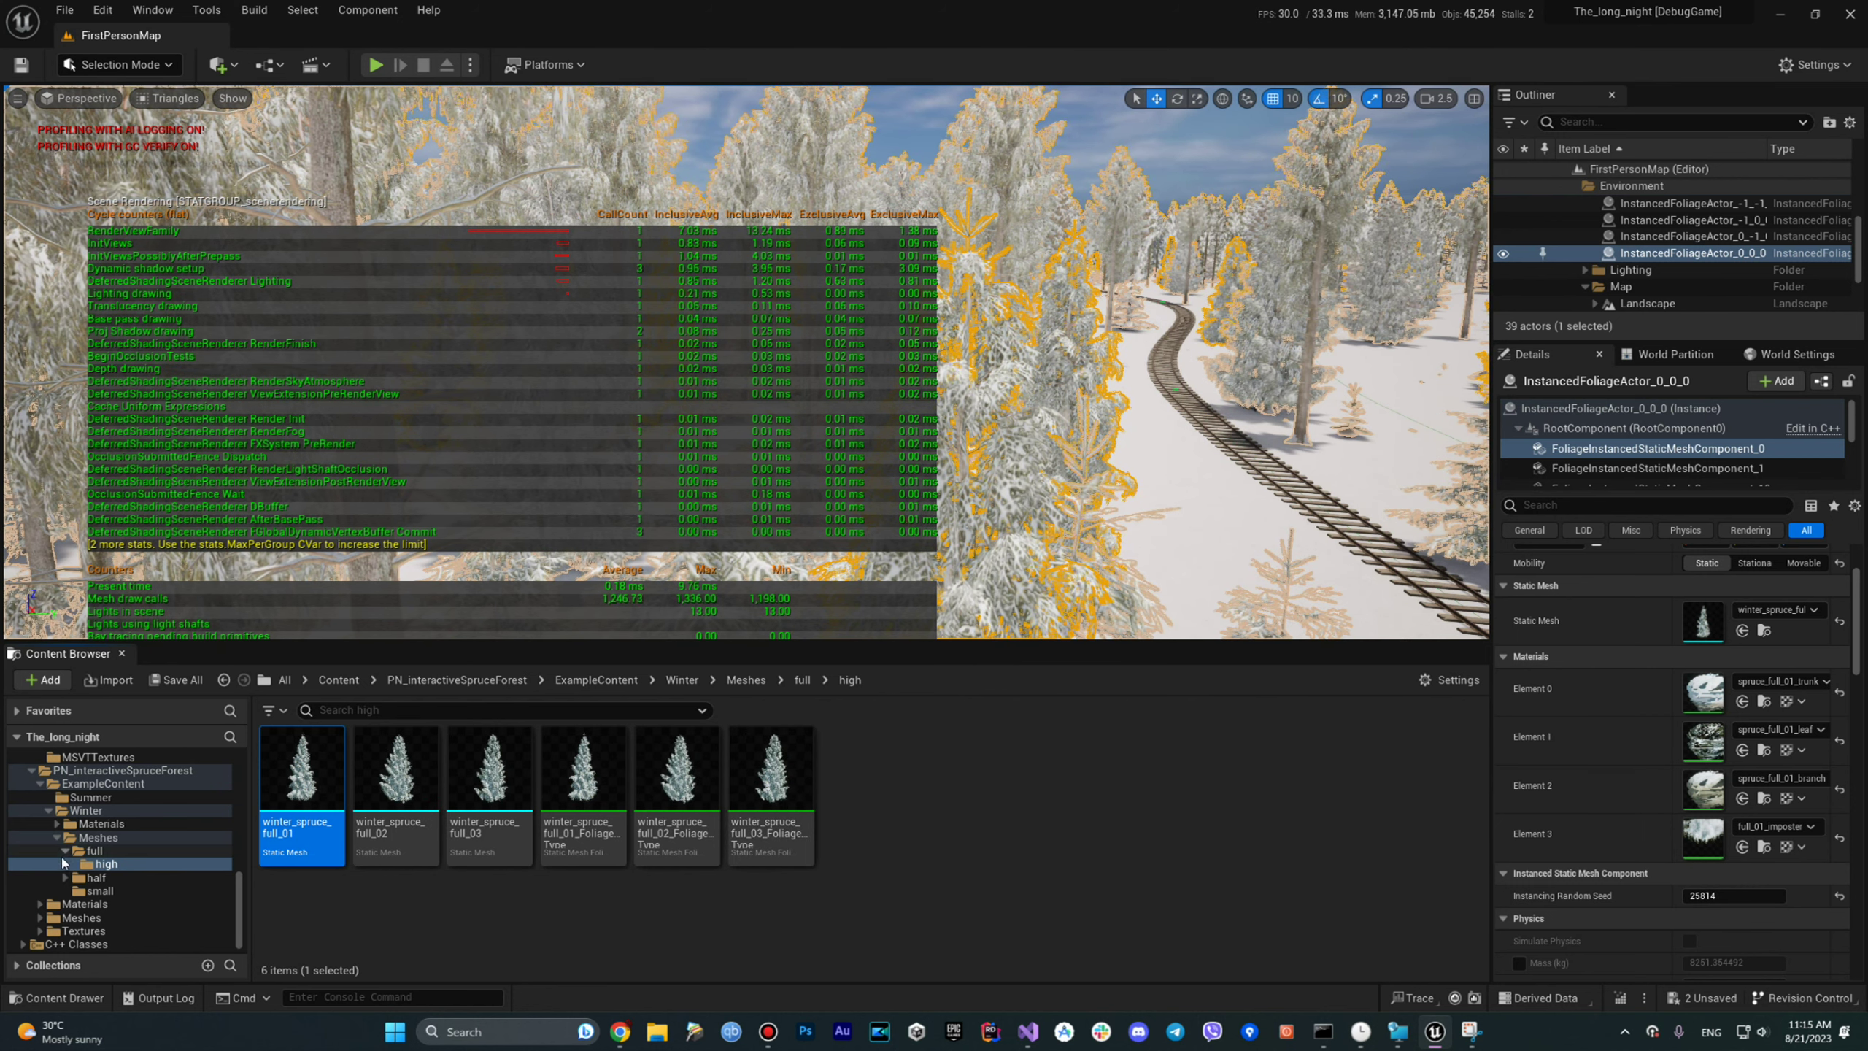
# Open Winter/Meshes/small and bring up the Nanite options for winter_spruce_small_01.
pyautogui.click(95, 837)
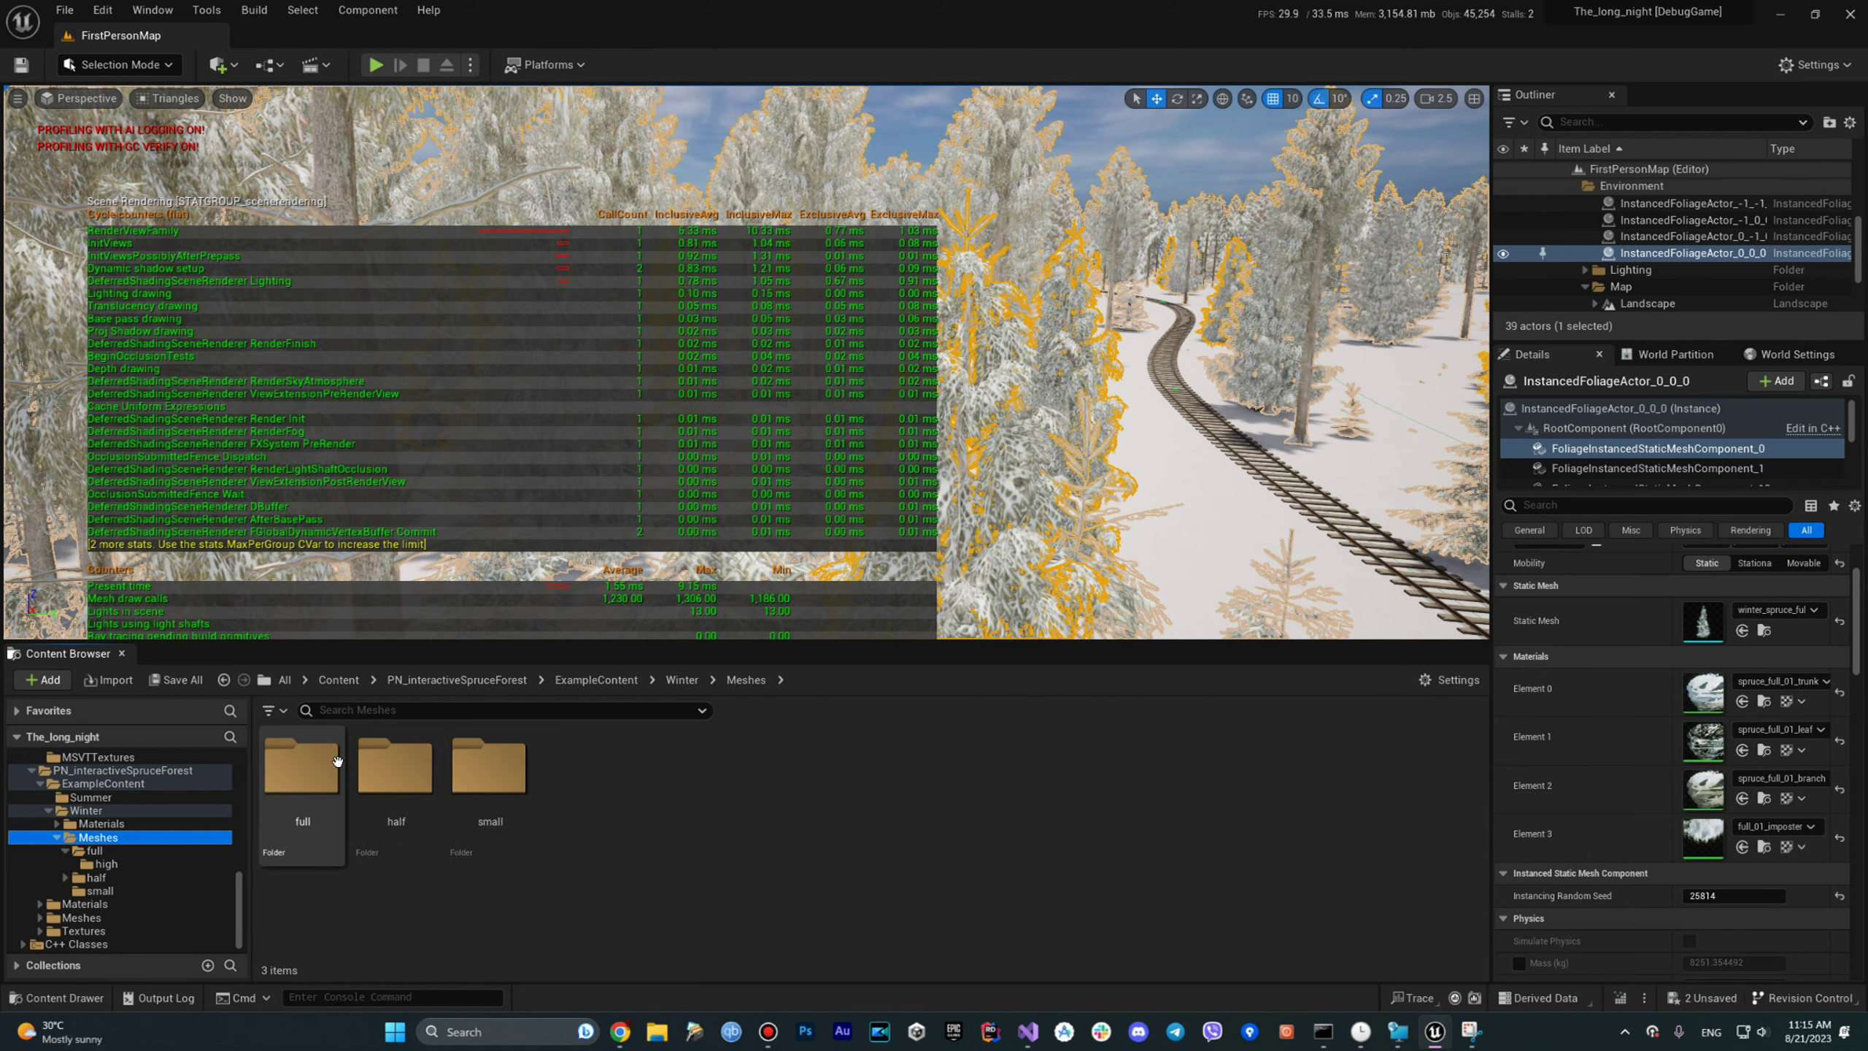
pyautogui.doubleClick(484, 779)
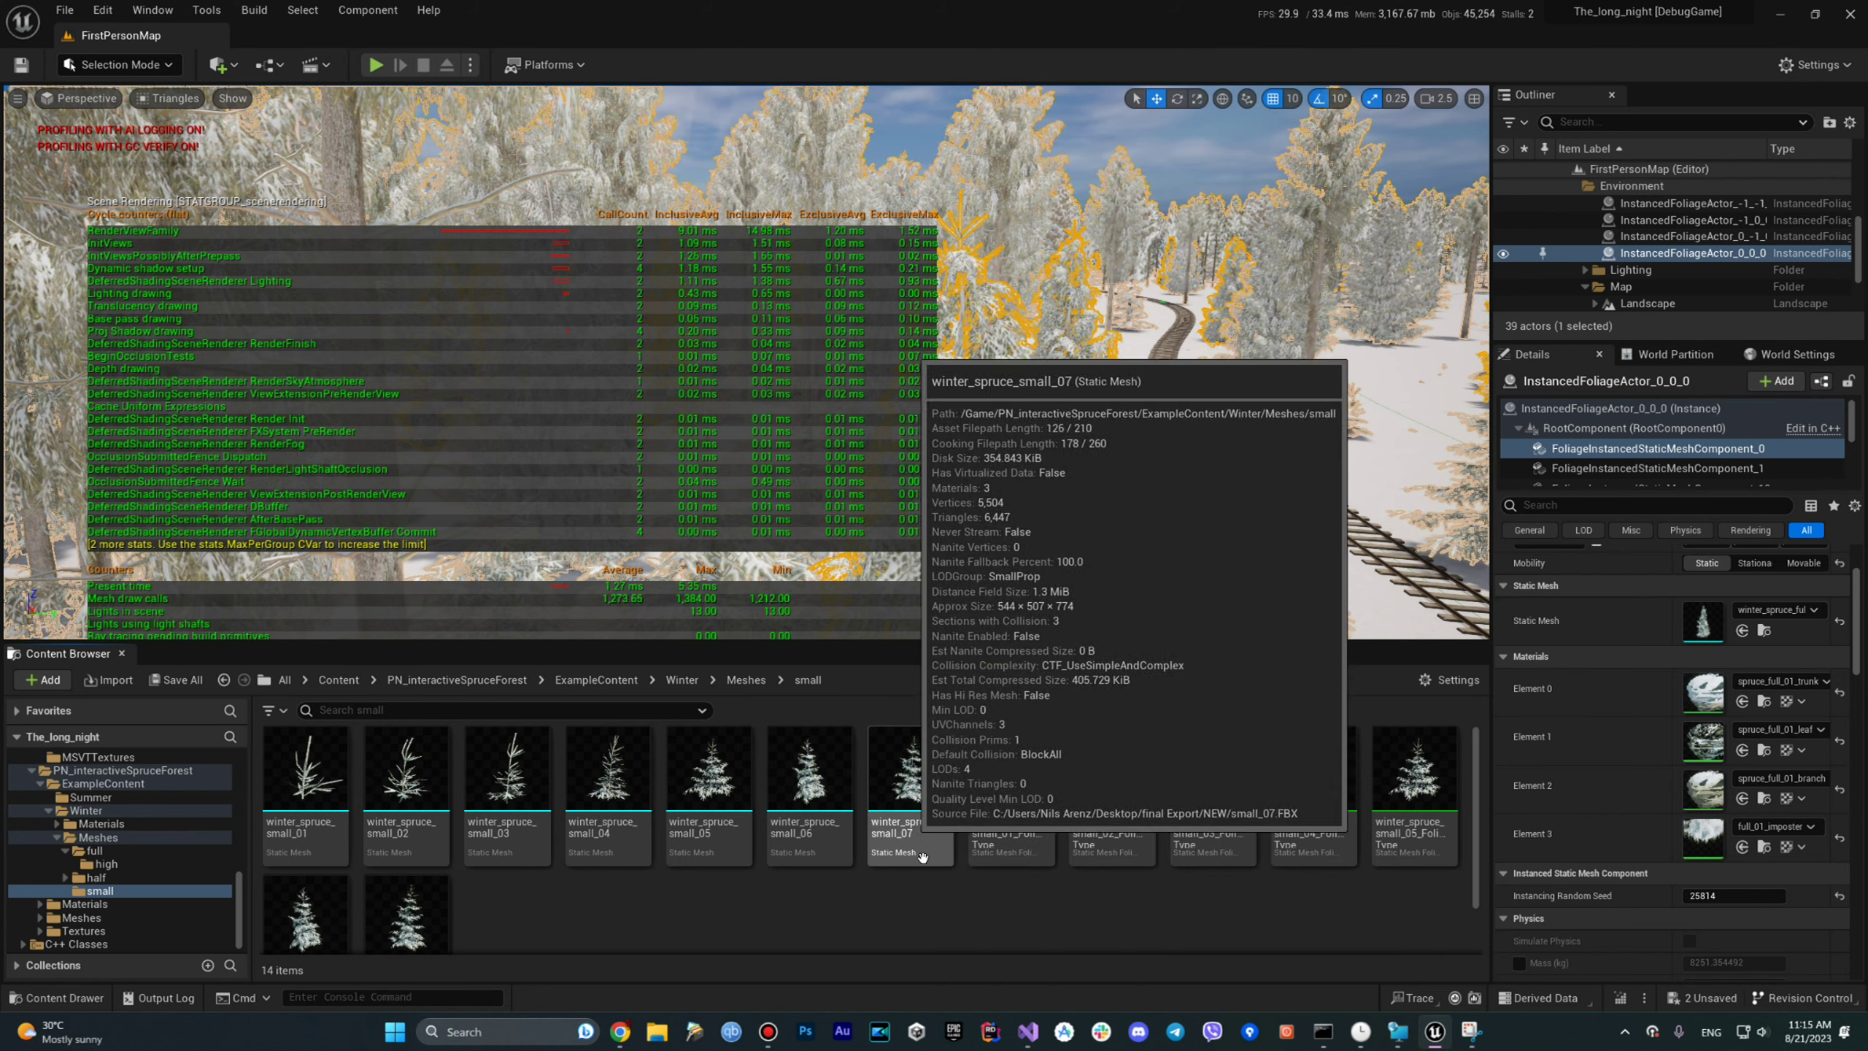
pyautogui.rightClick(331, 793)
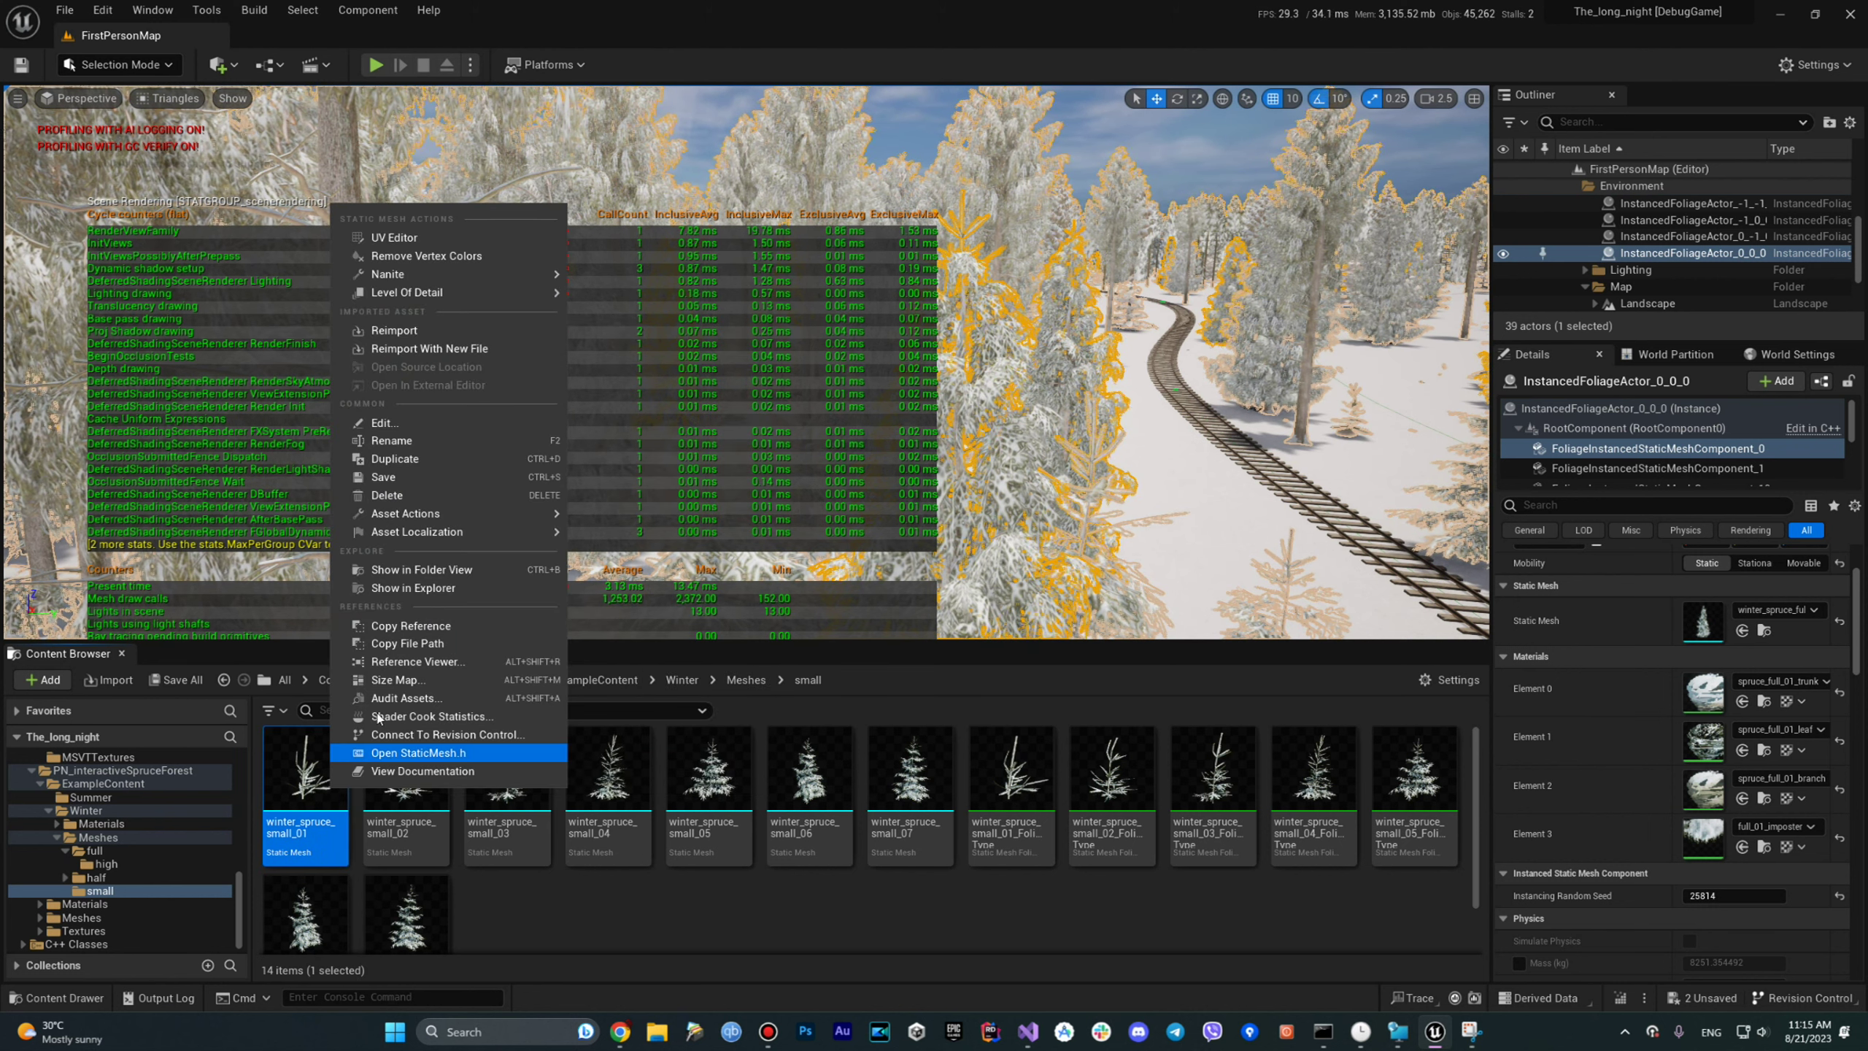
pyautogui.moveTo(370, 278)
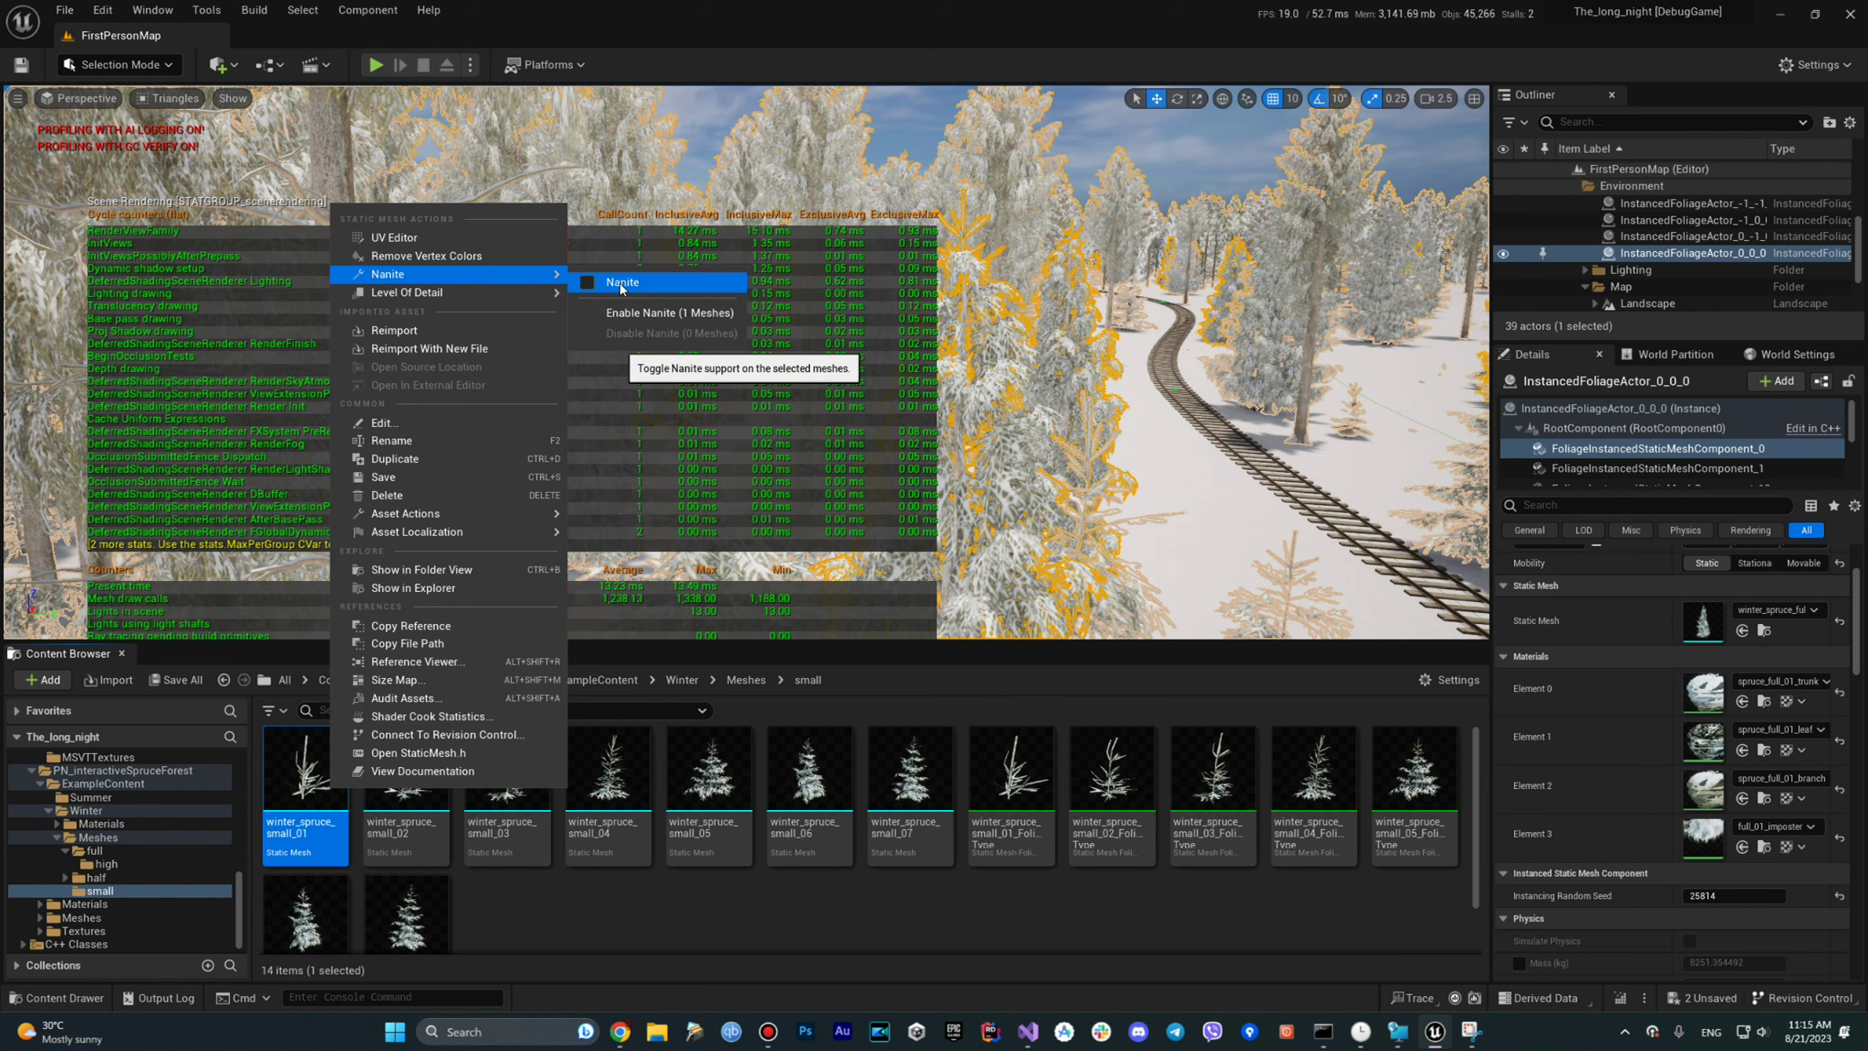
pyautogui.doubleClick(314, 793)
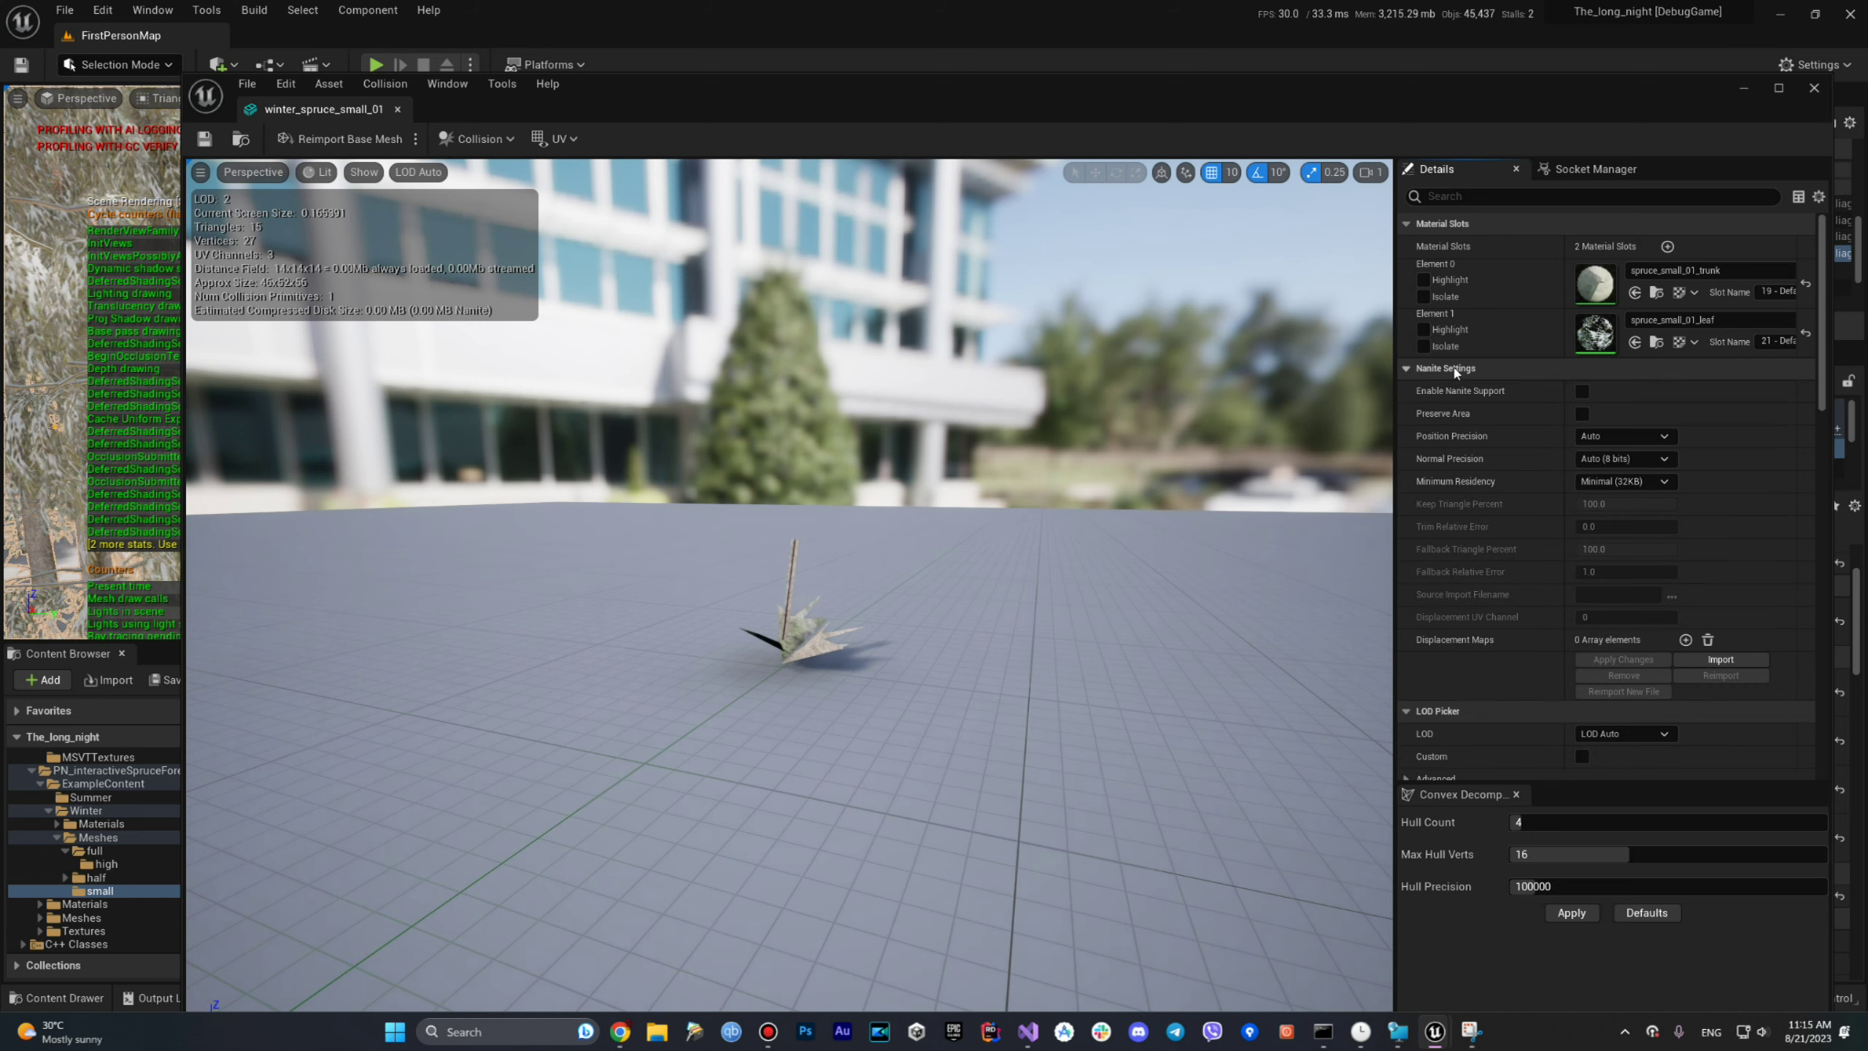
pyautogui.click(1583, 388)
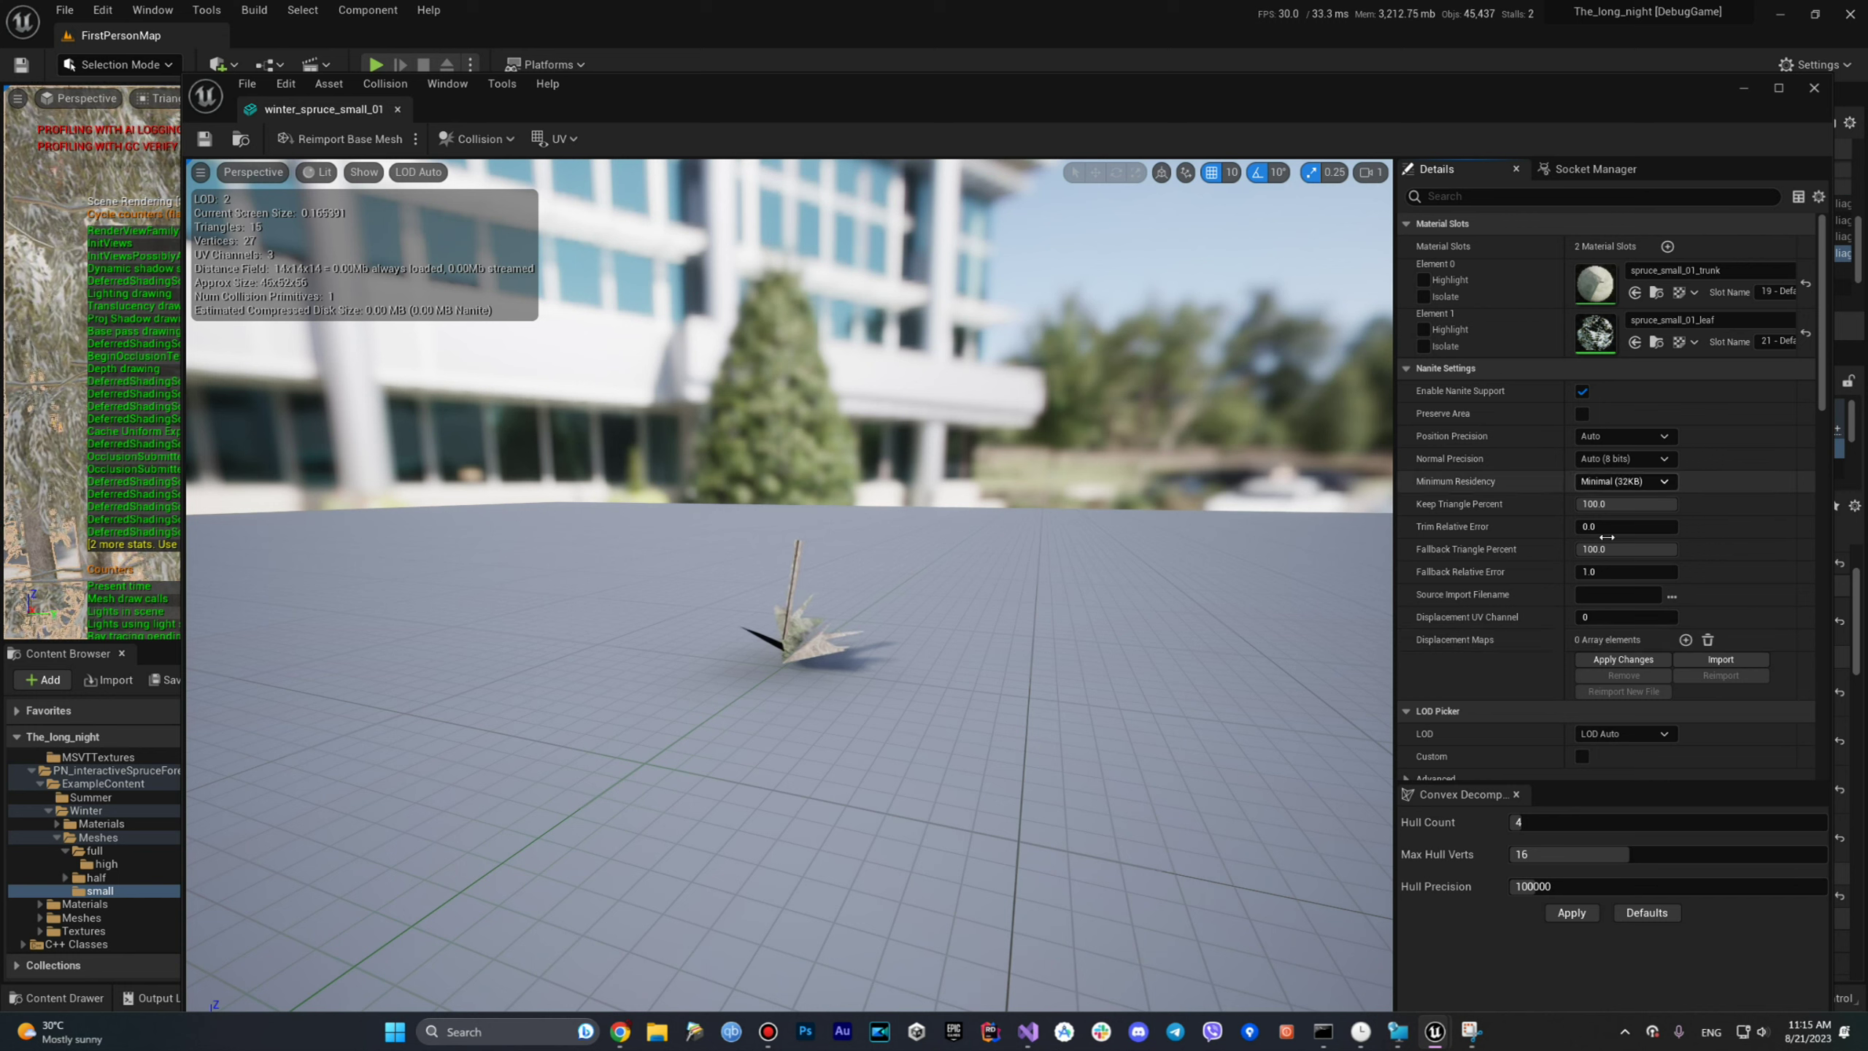
pyautogui.click(1582, 391)
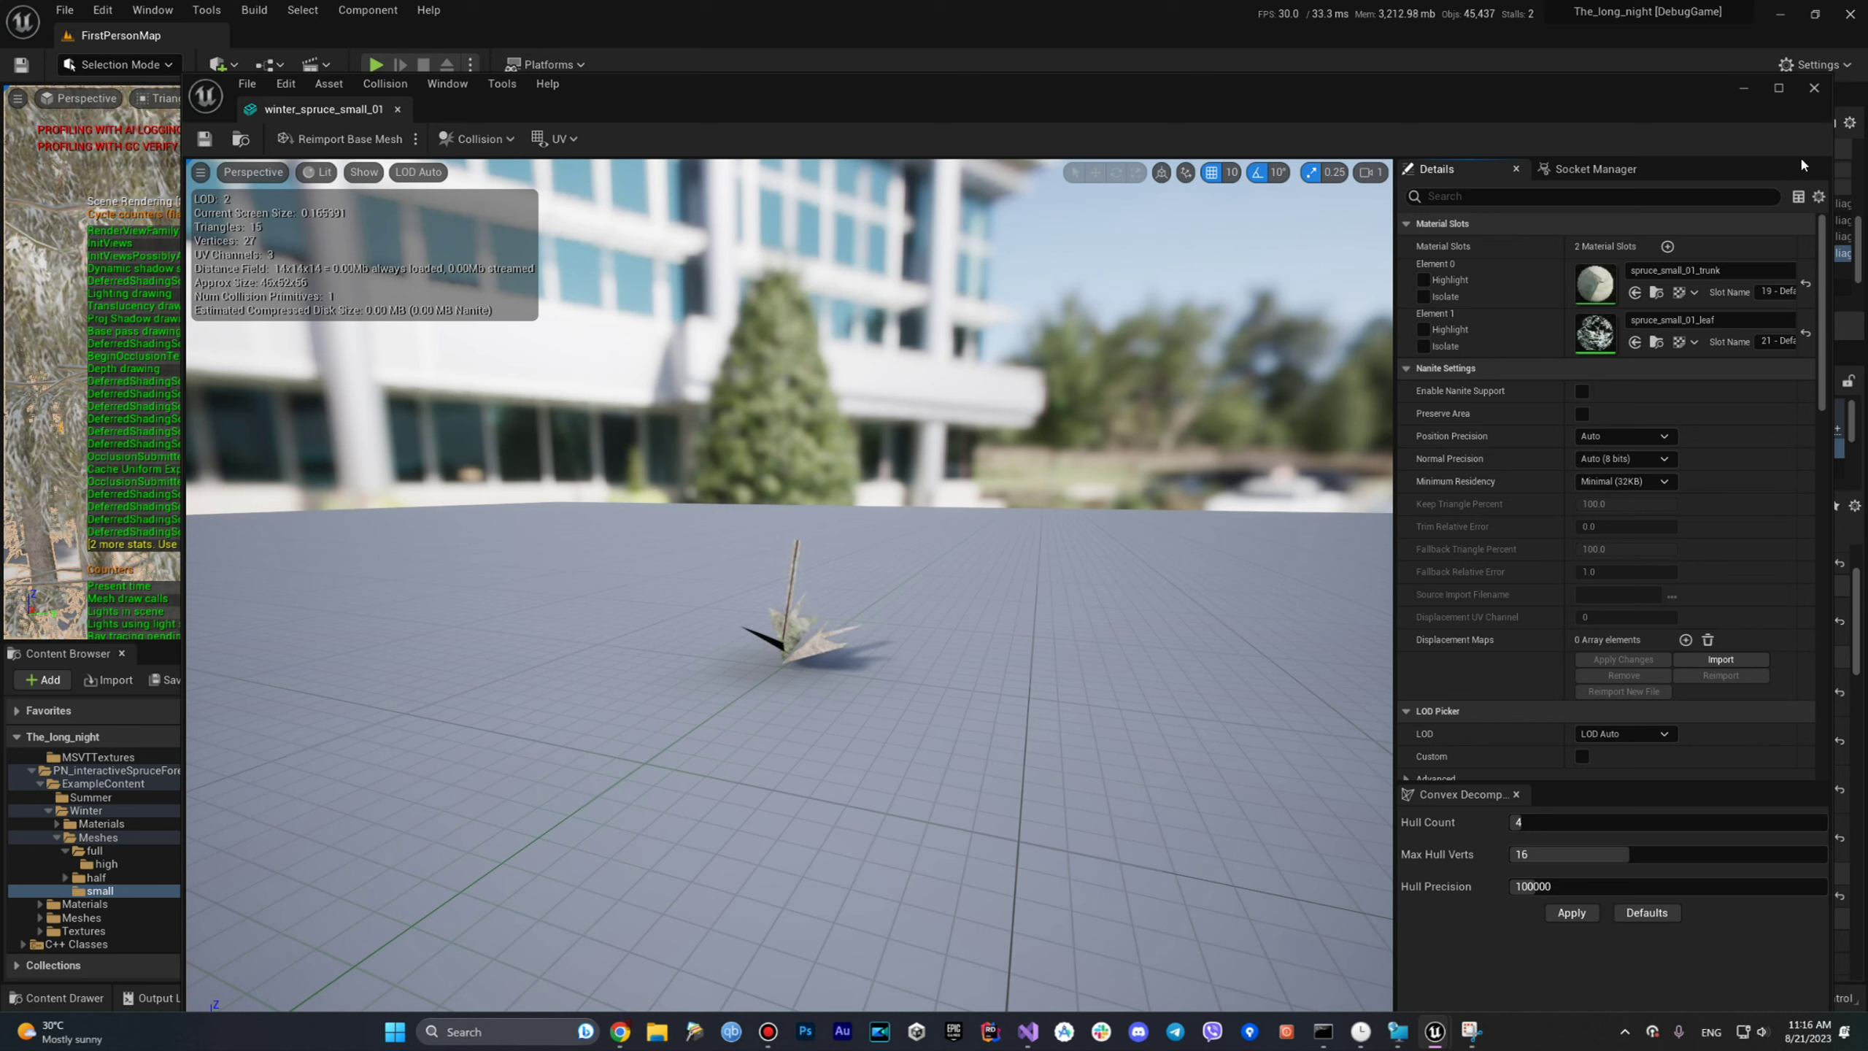
pyautogui.click(1813, 88)
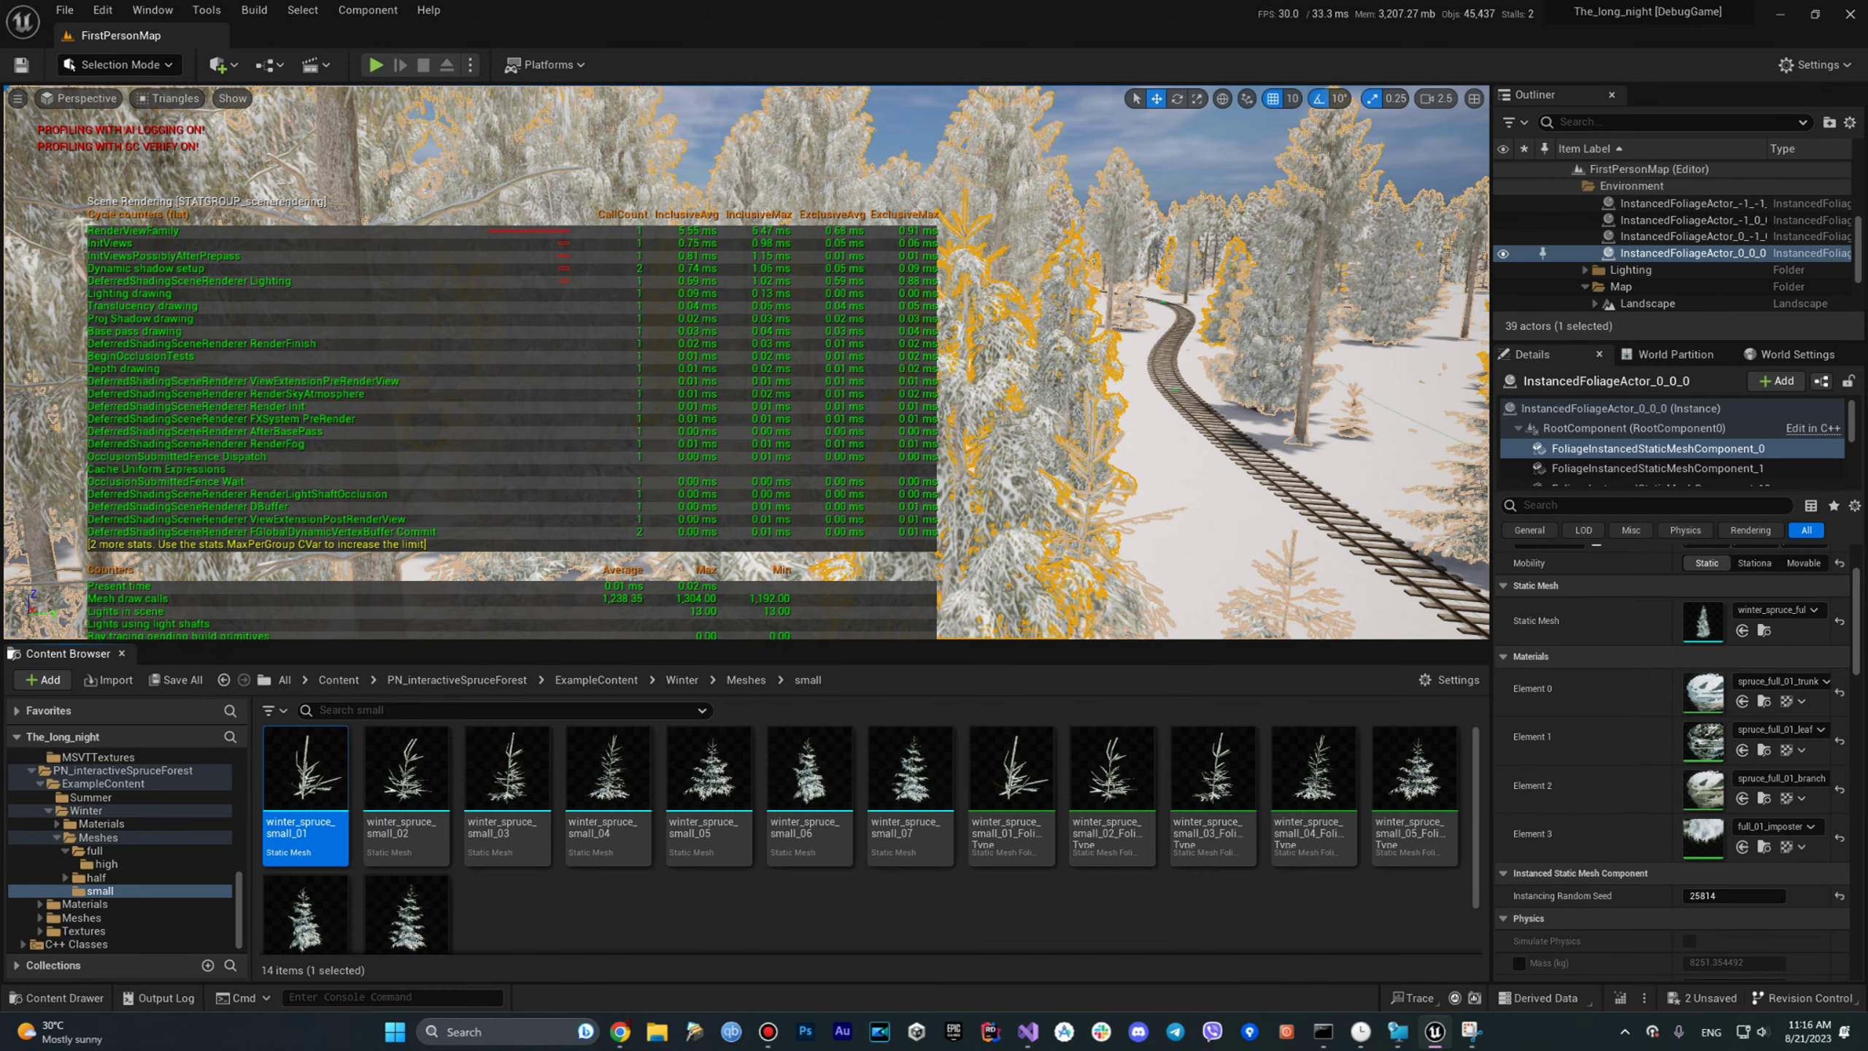
# Select winter_spruce_small_01 through winter_spruce_small_07 and bring up their Asset Actions menu.
pyautogui.rightClick(318, 784)
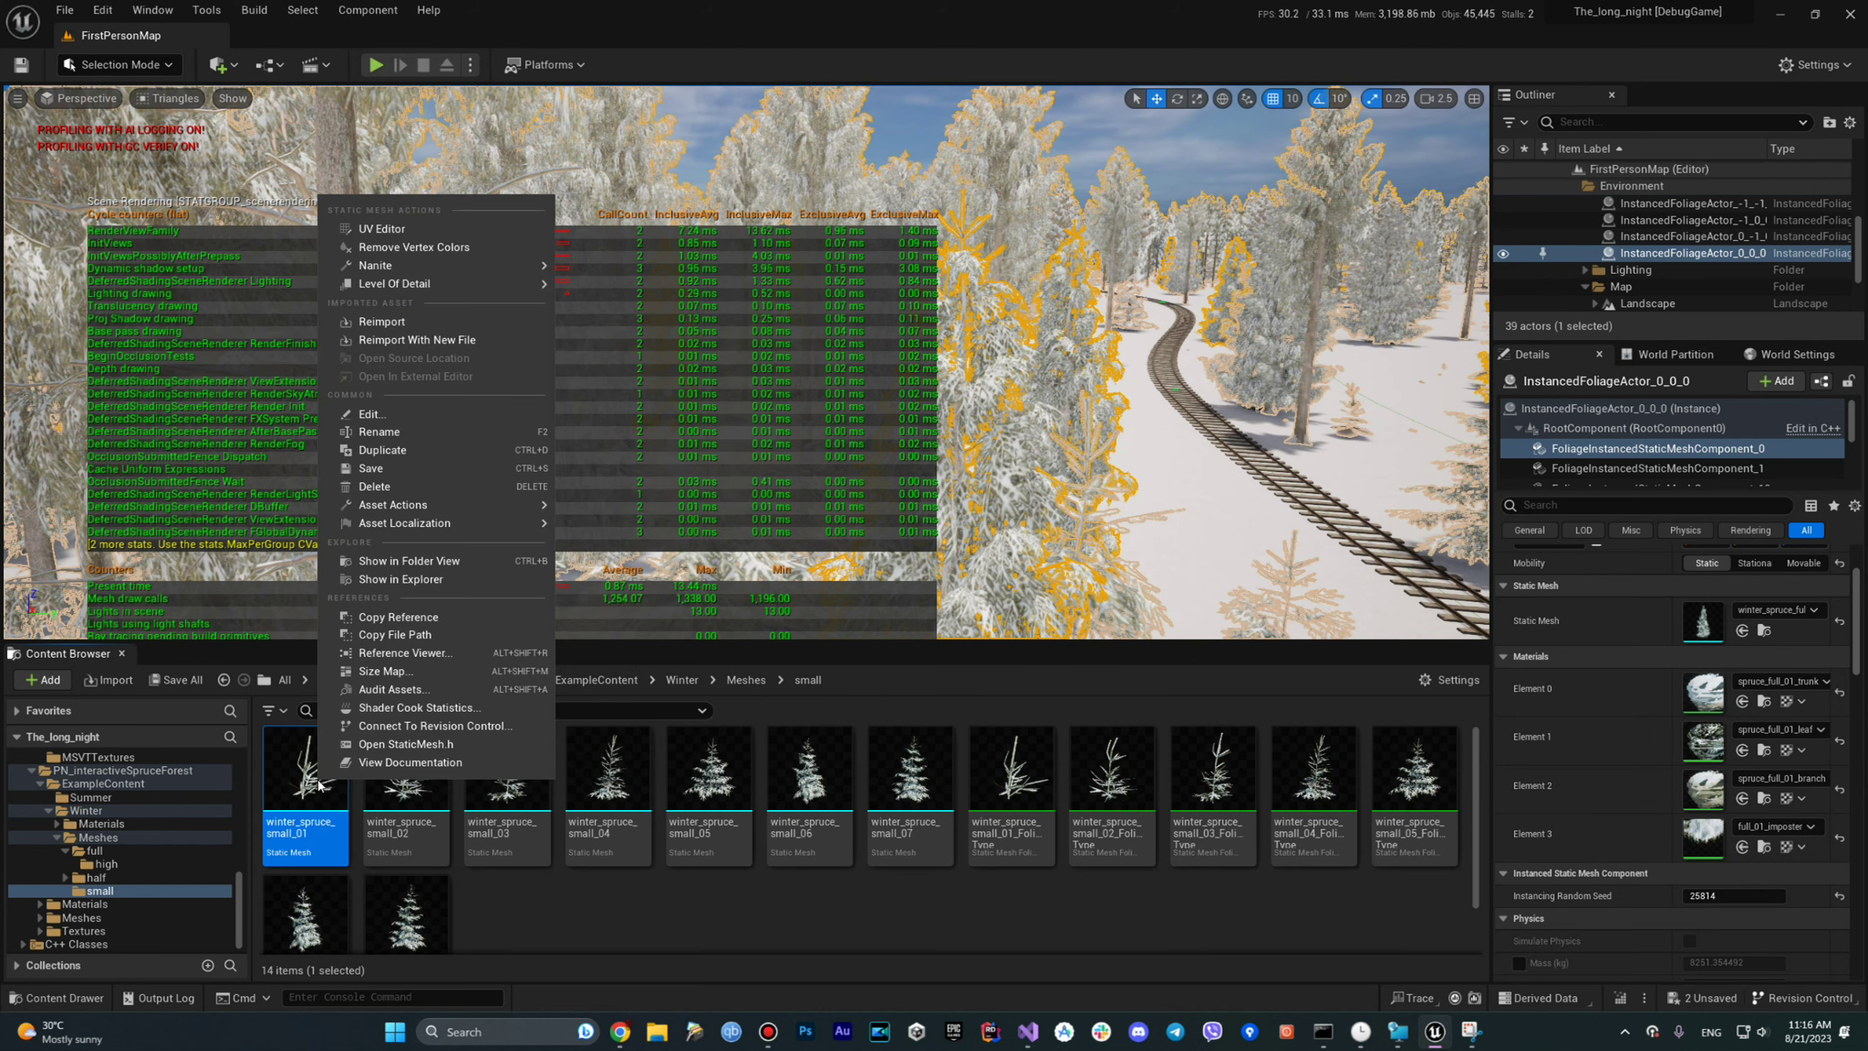
pyautogui.moveTo(474, 266)
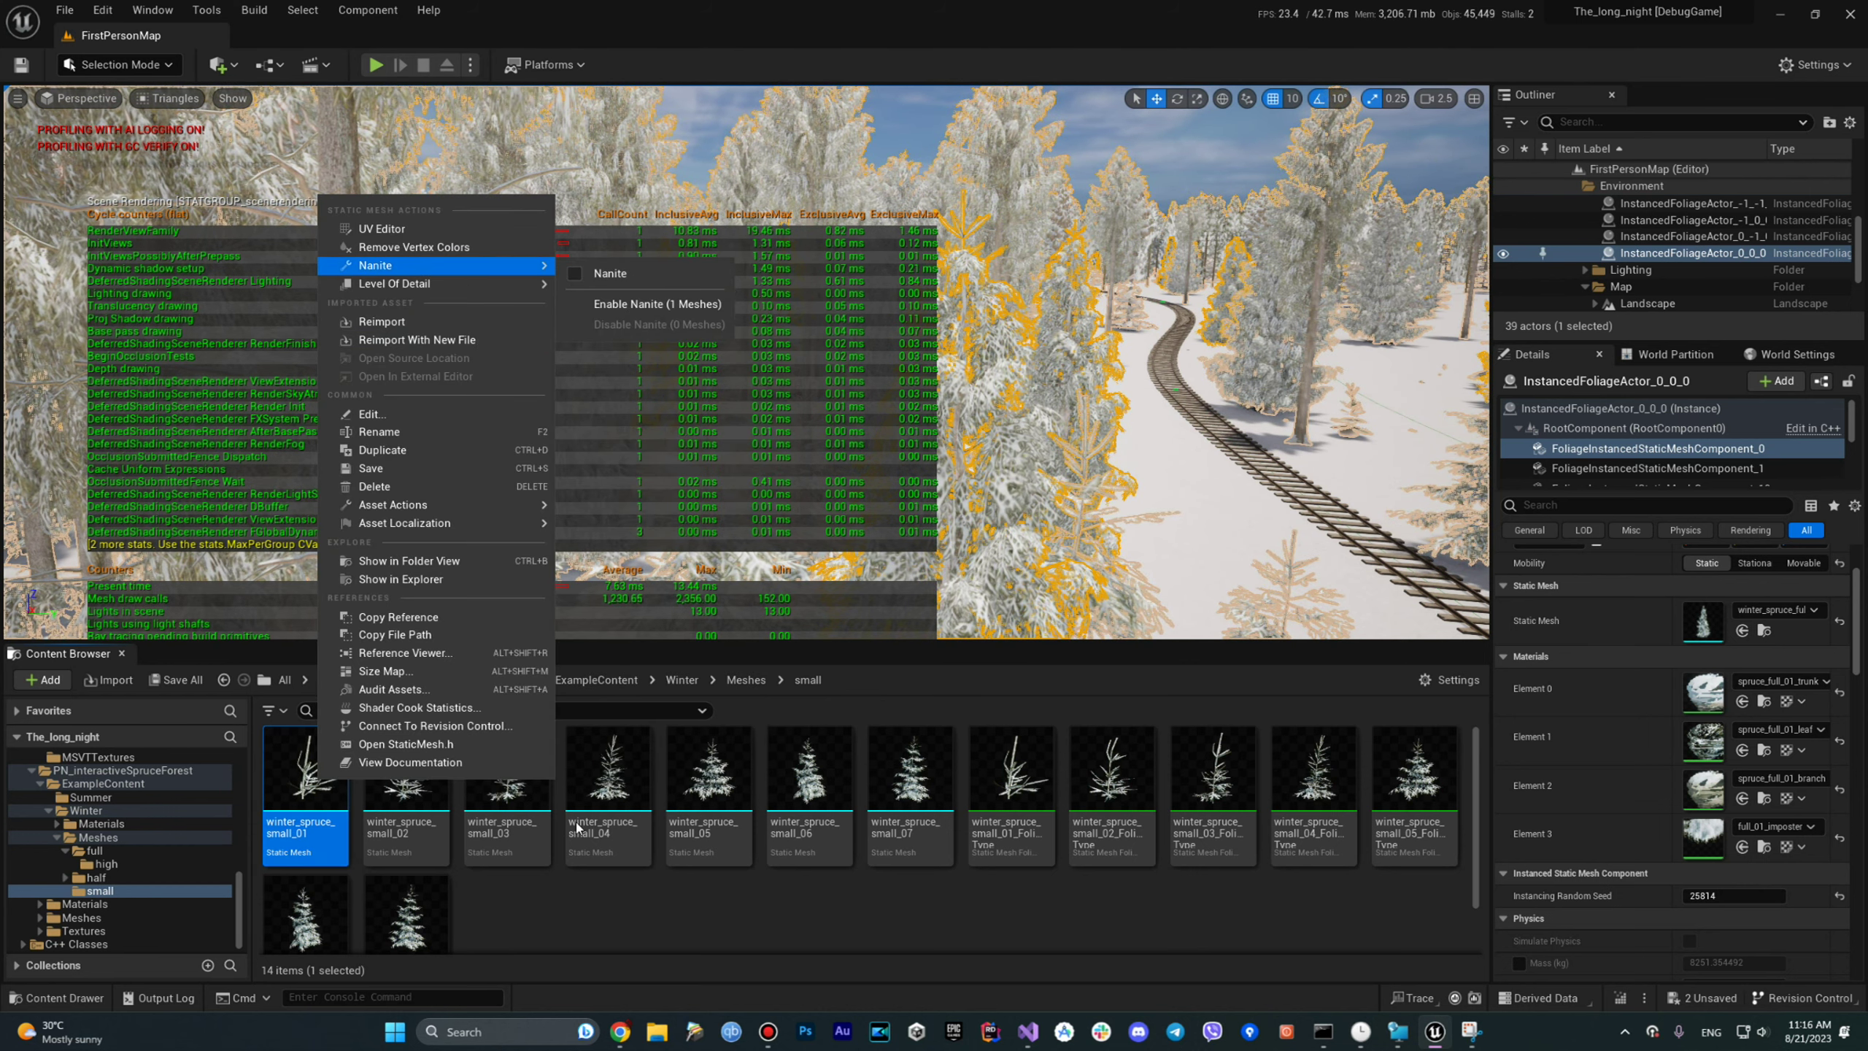
pyautogui.click(603, 894)
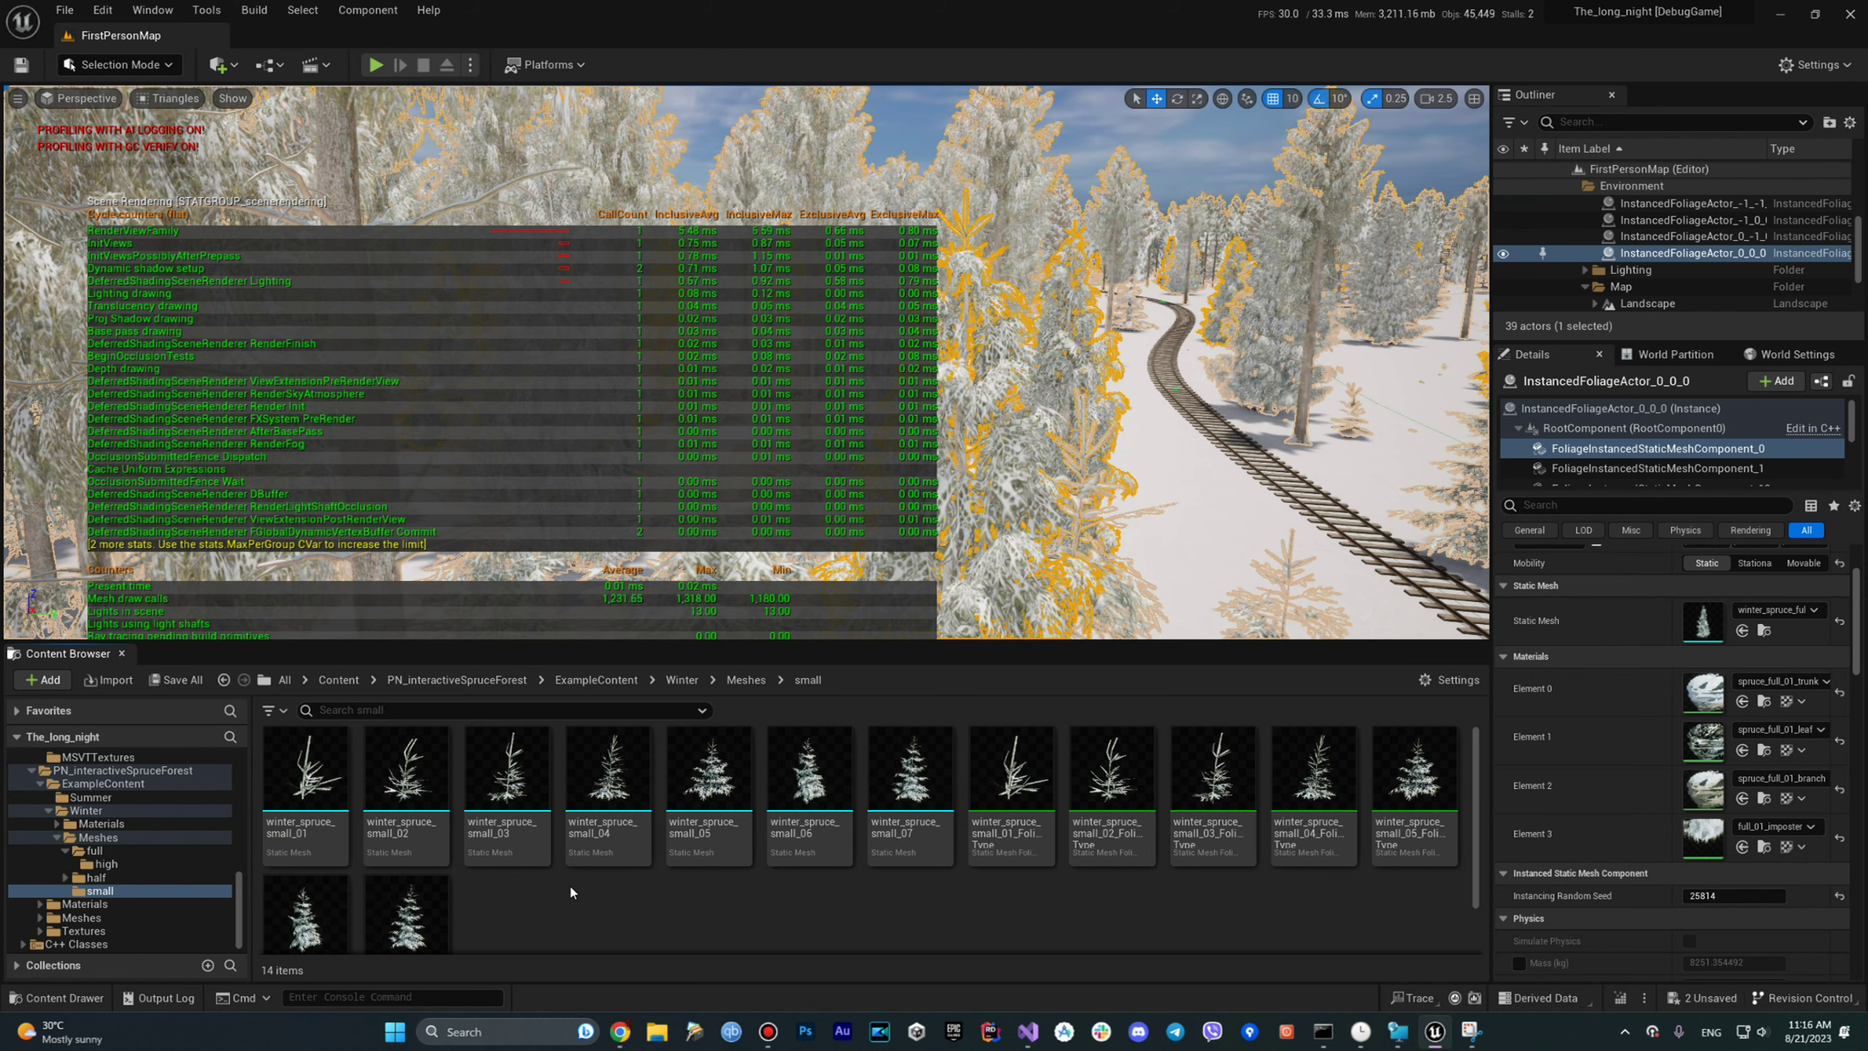
pyautogui.click(307, 776)
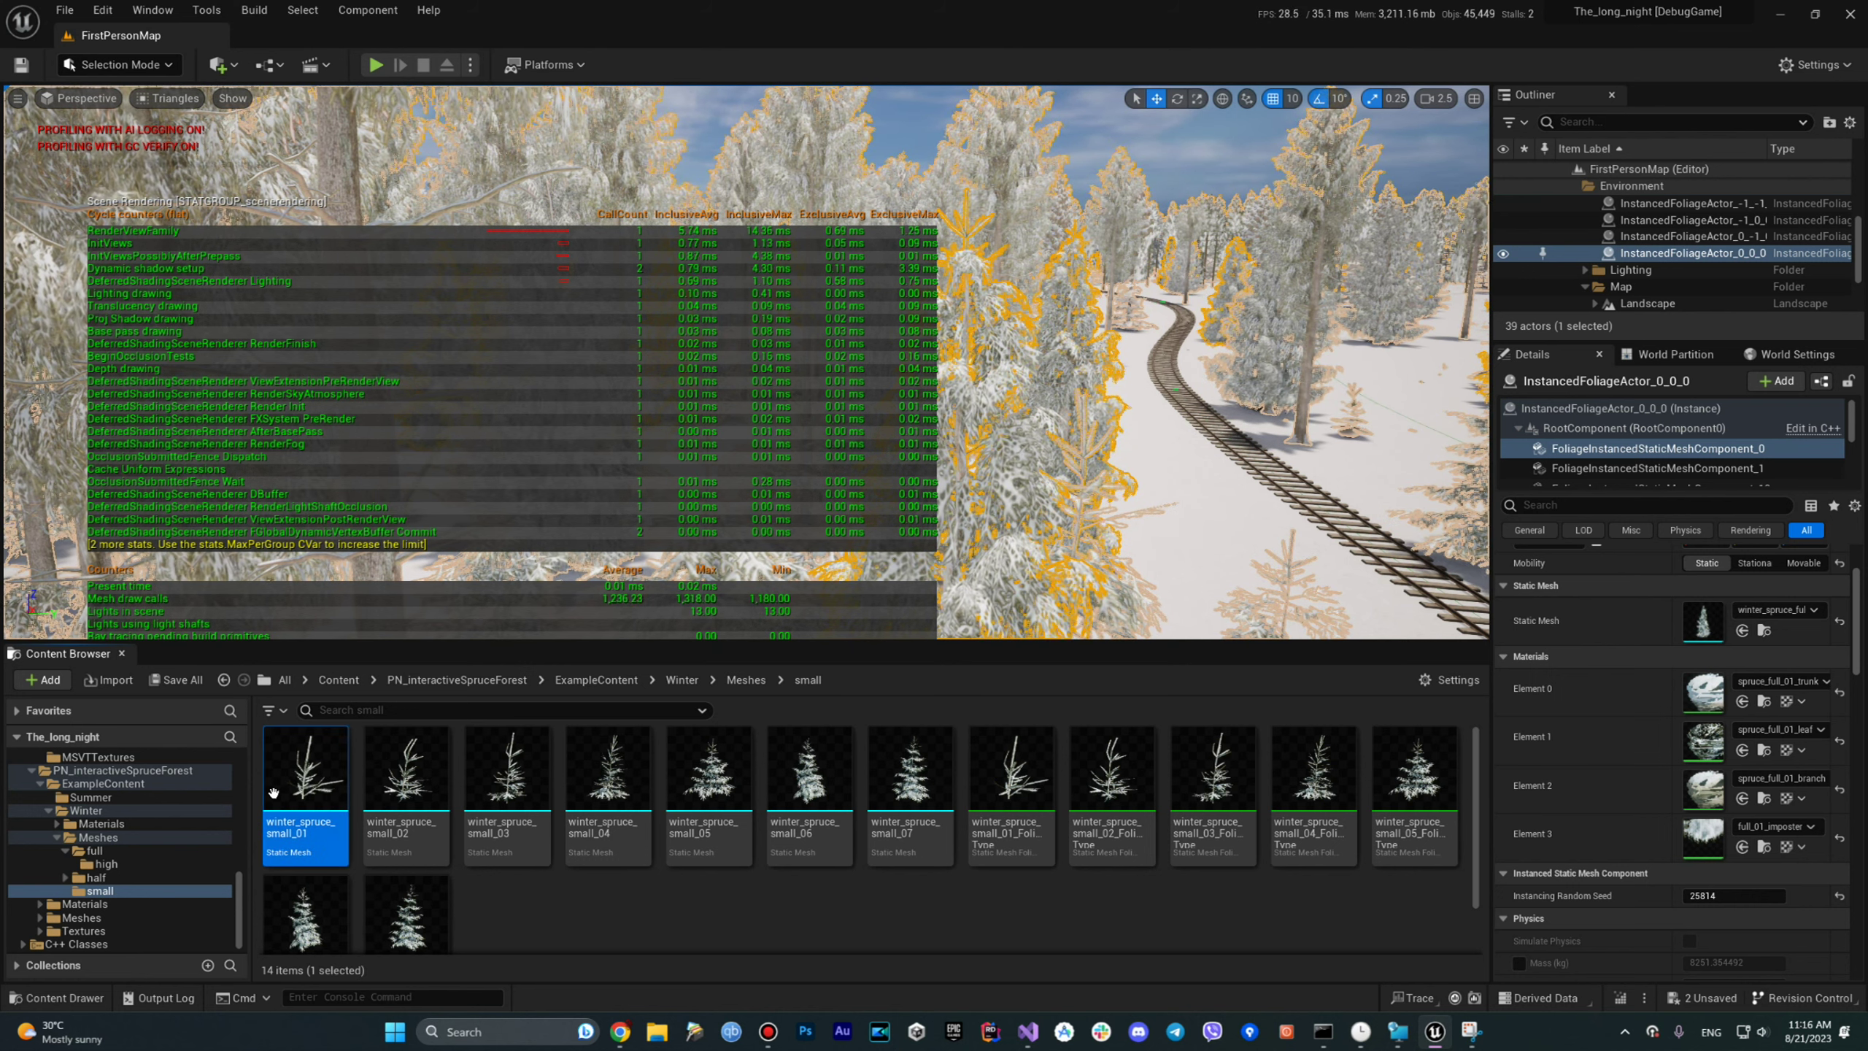
pyautogui.keyDown('shift'); pyautogui.click(910, 791); pyautogui.keyUp('shift')
pyautogui.rightClick(910, 791)
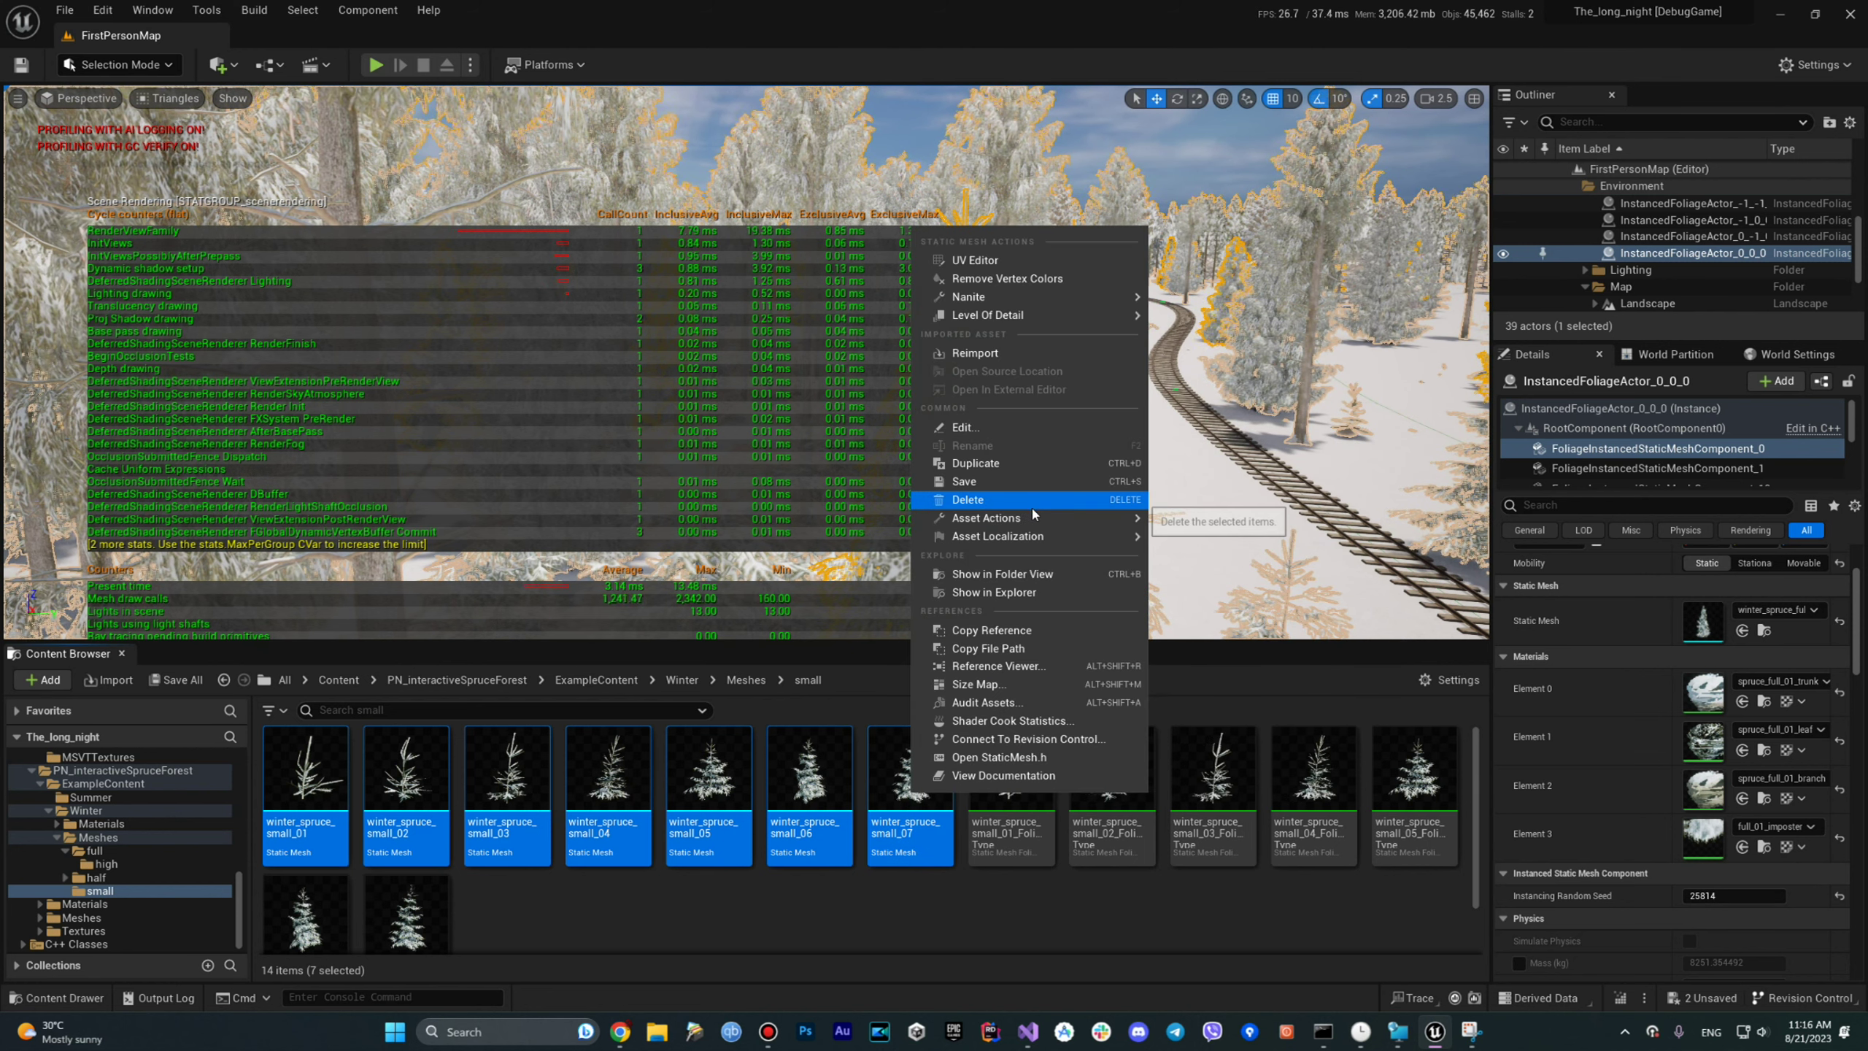
pyautogui.moveTo(1041, 522)
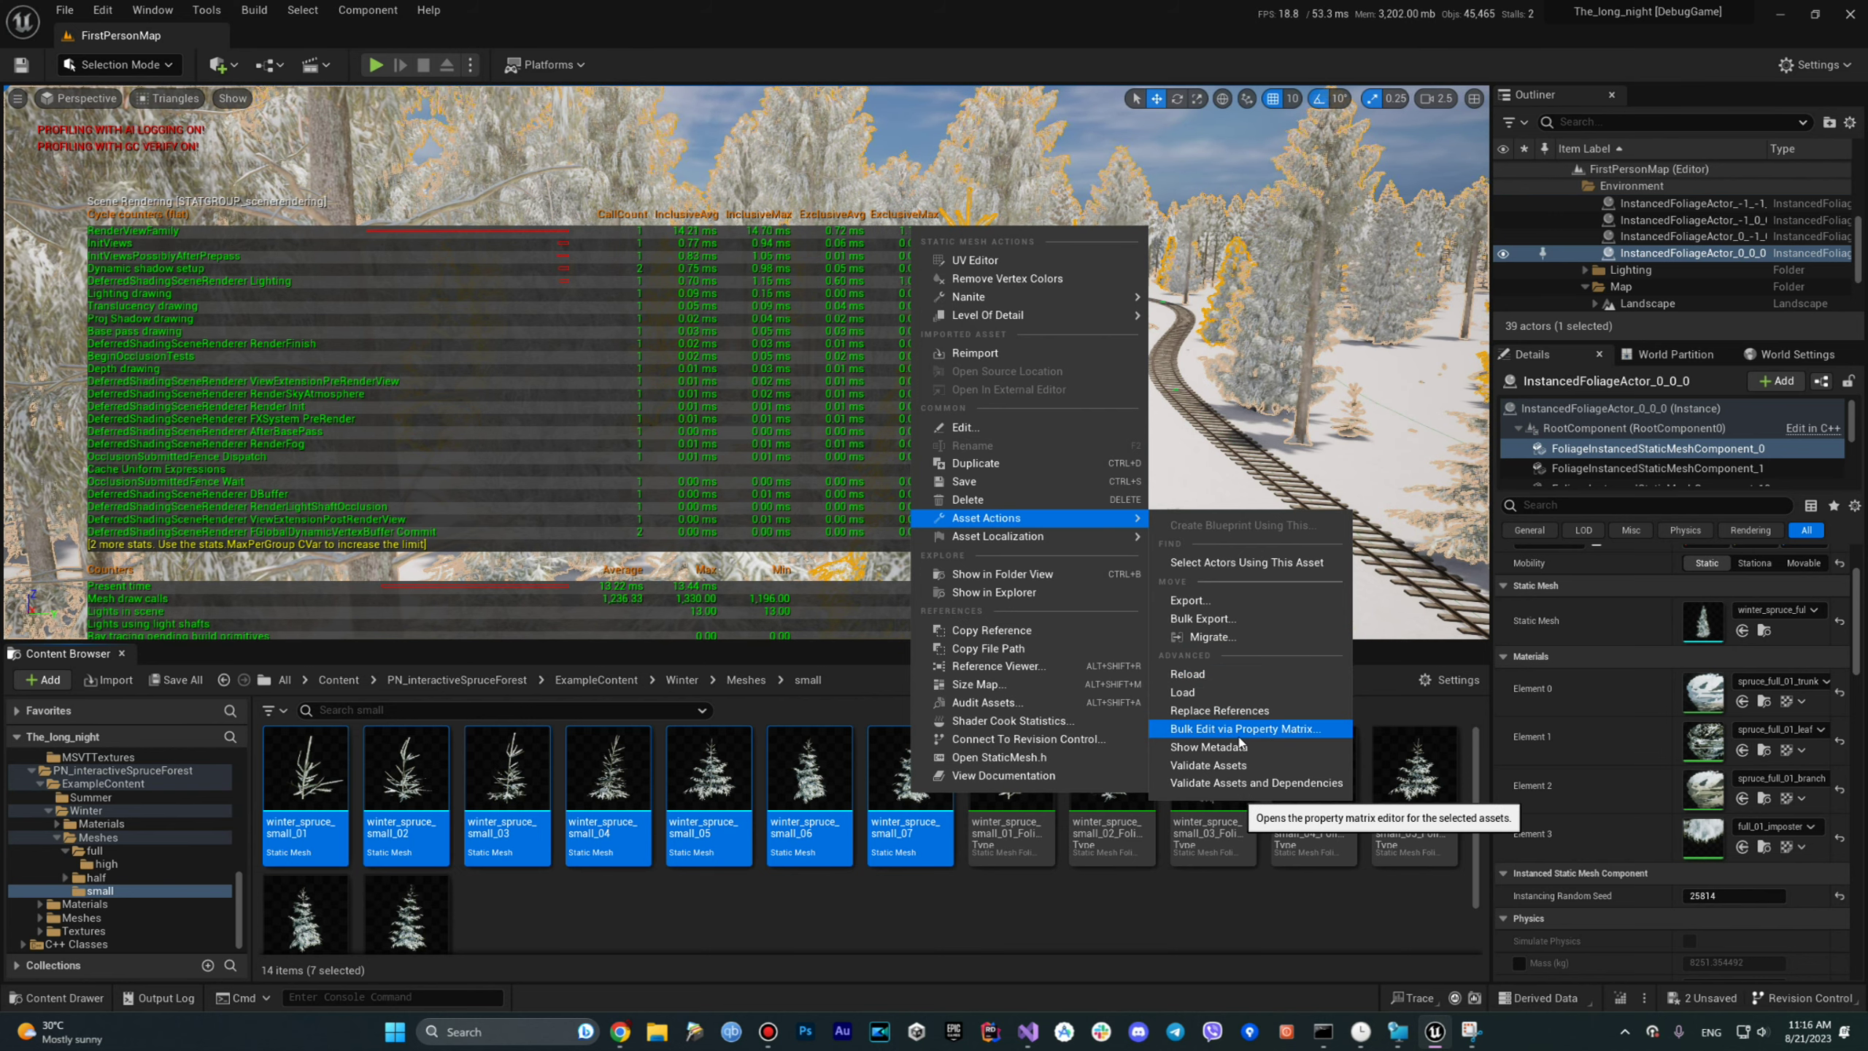
# Tick Nanite Enabled for all seven small spruce meshes in the Property Matrix, then close it.
pyautogui.click(1238, 732)
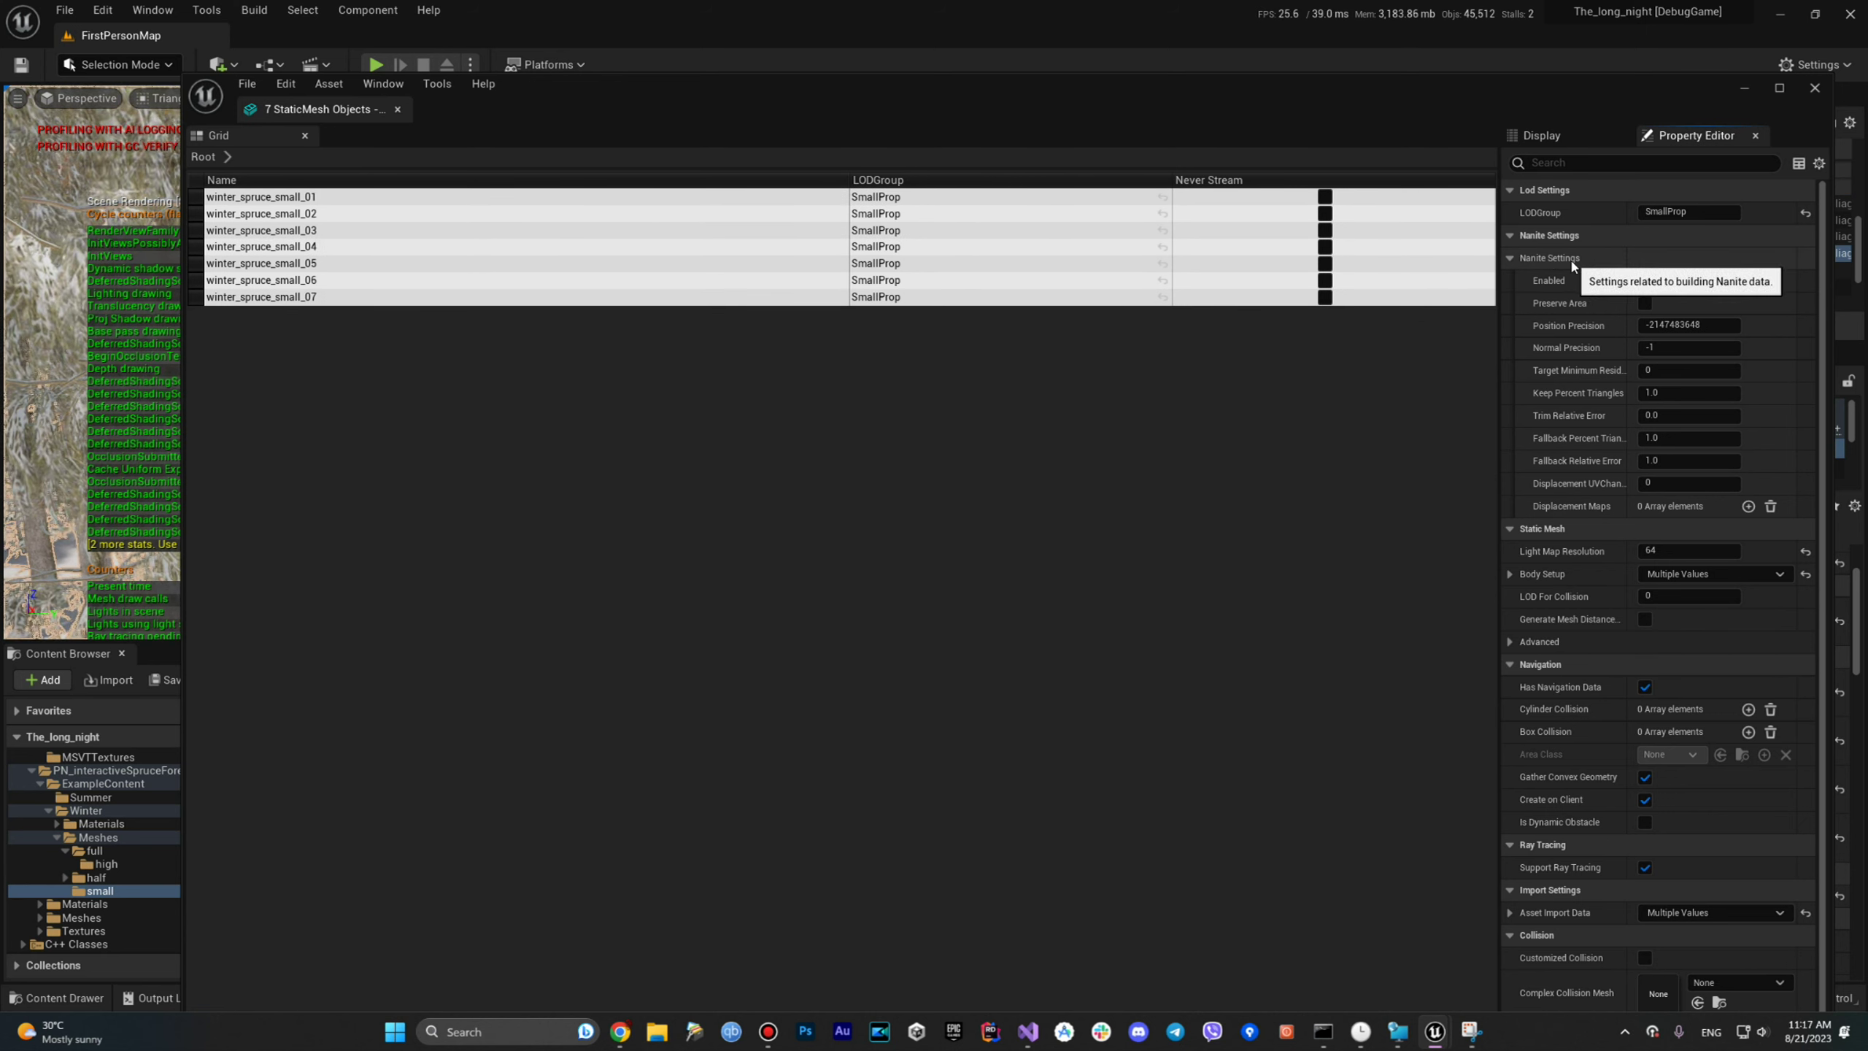
pyautogui.click(1644, 281)
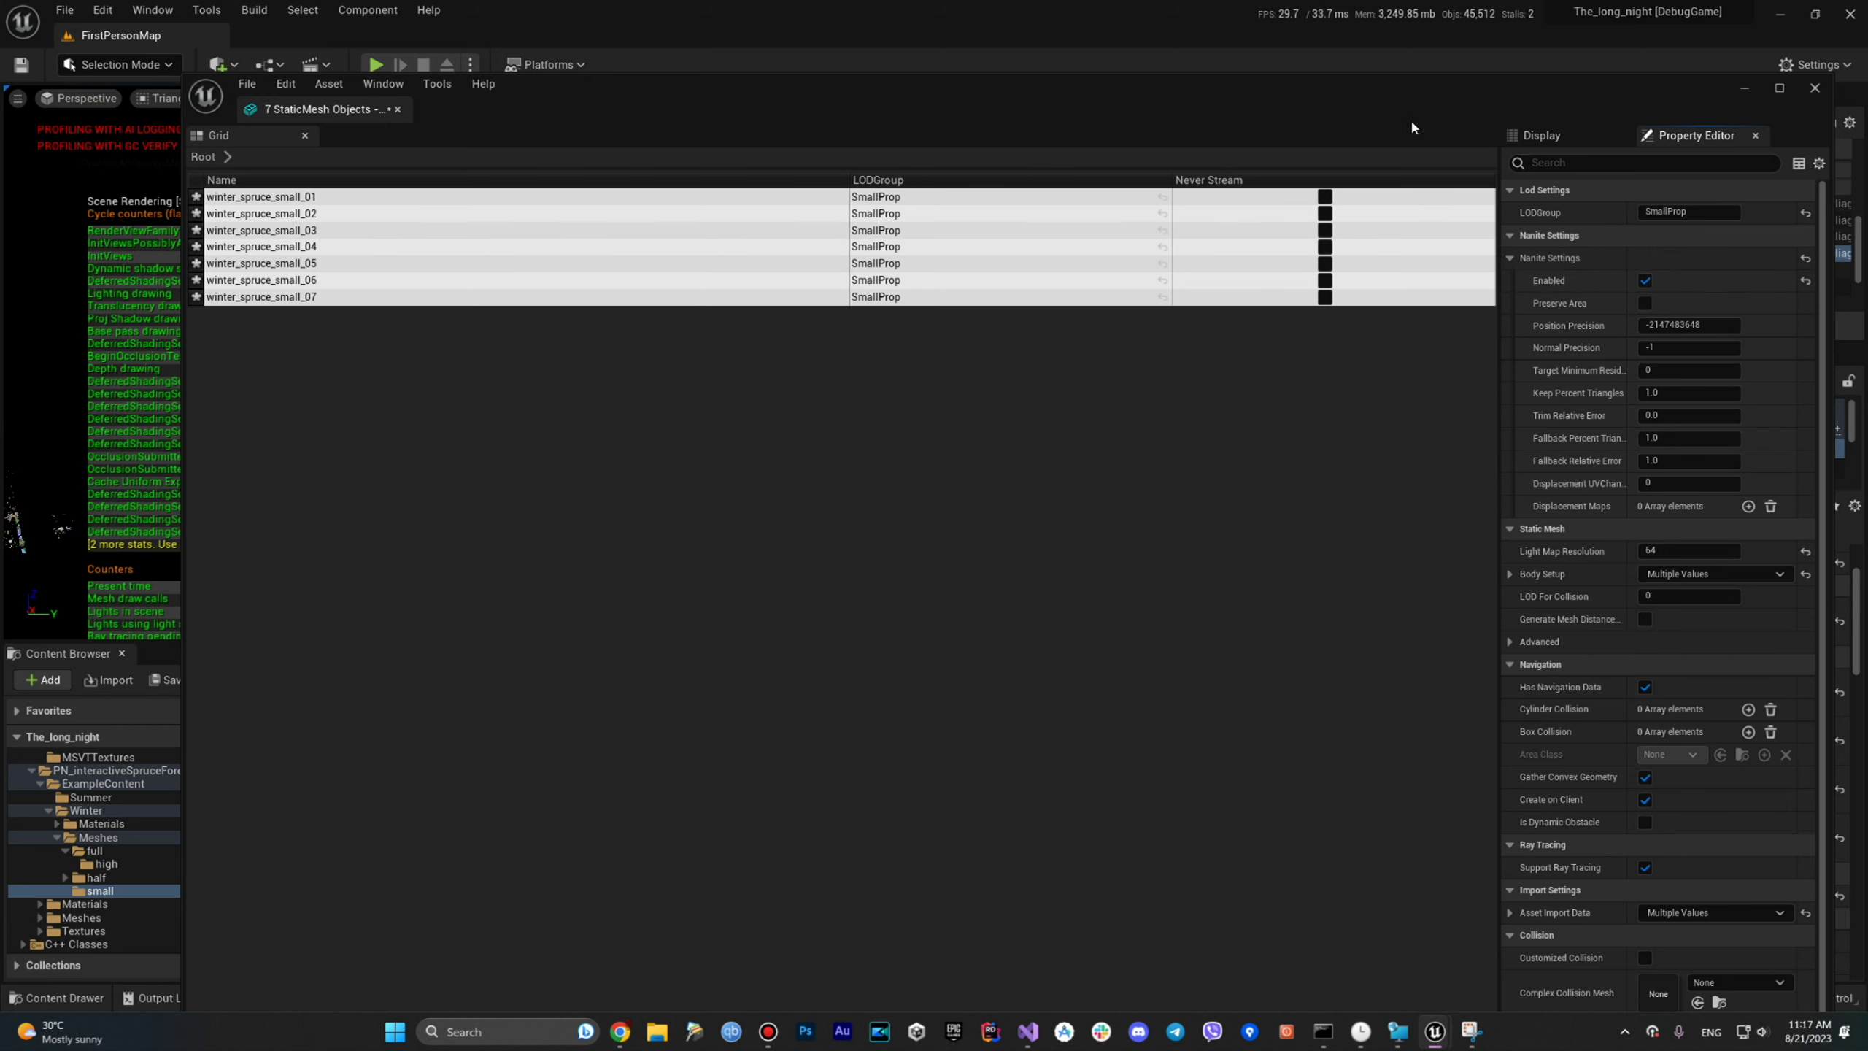
pyautogui.click(1814, 89)
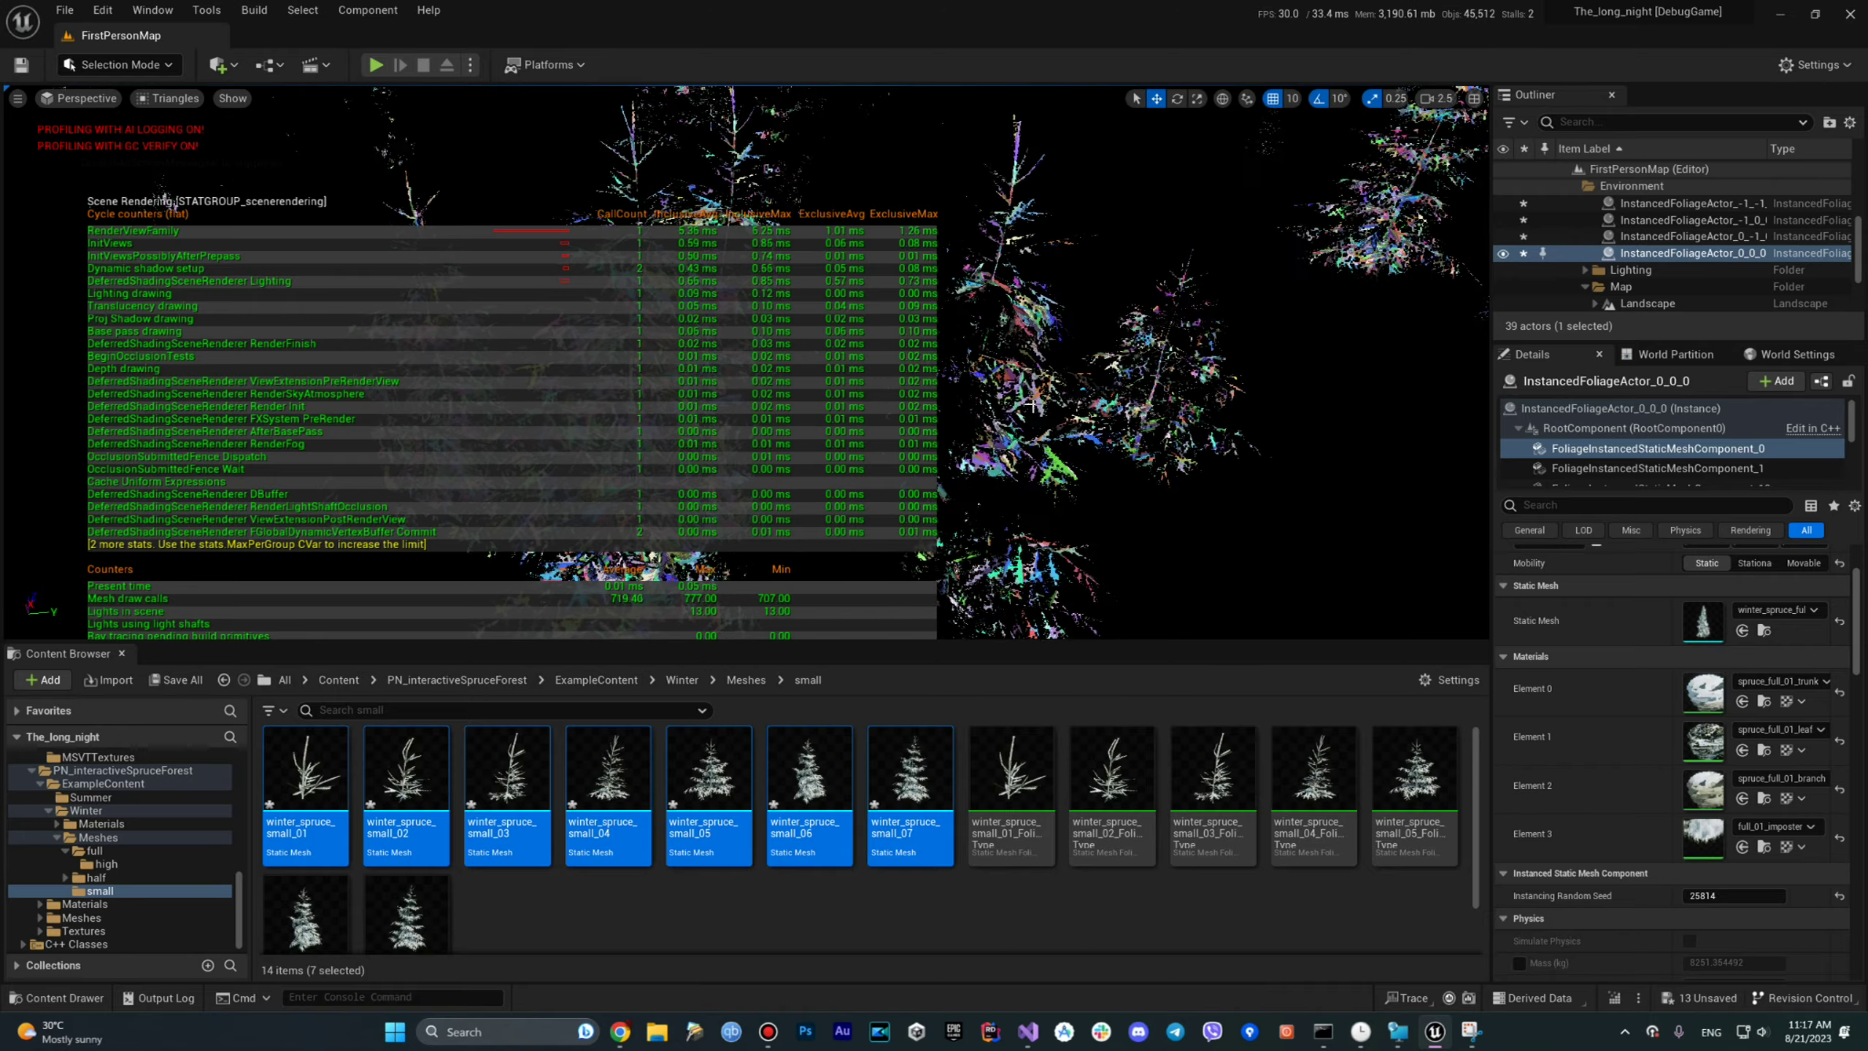
# Switch the viewport back to Lit and bring up Task Manager's CPU performance graphs.
pyautogui.click(170, 98)
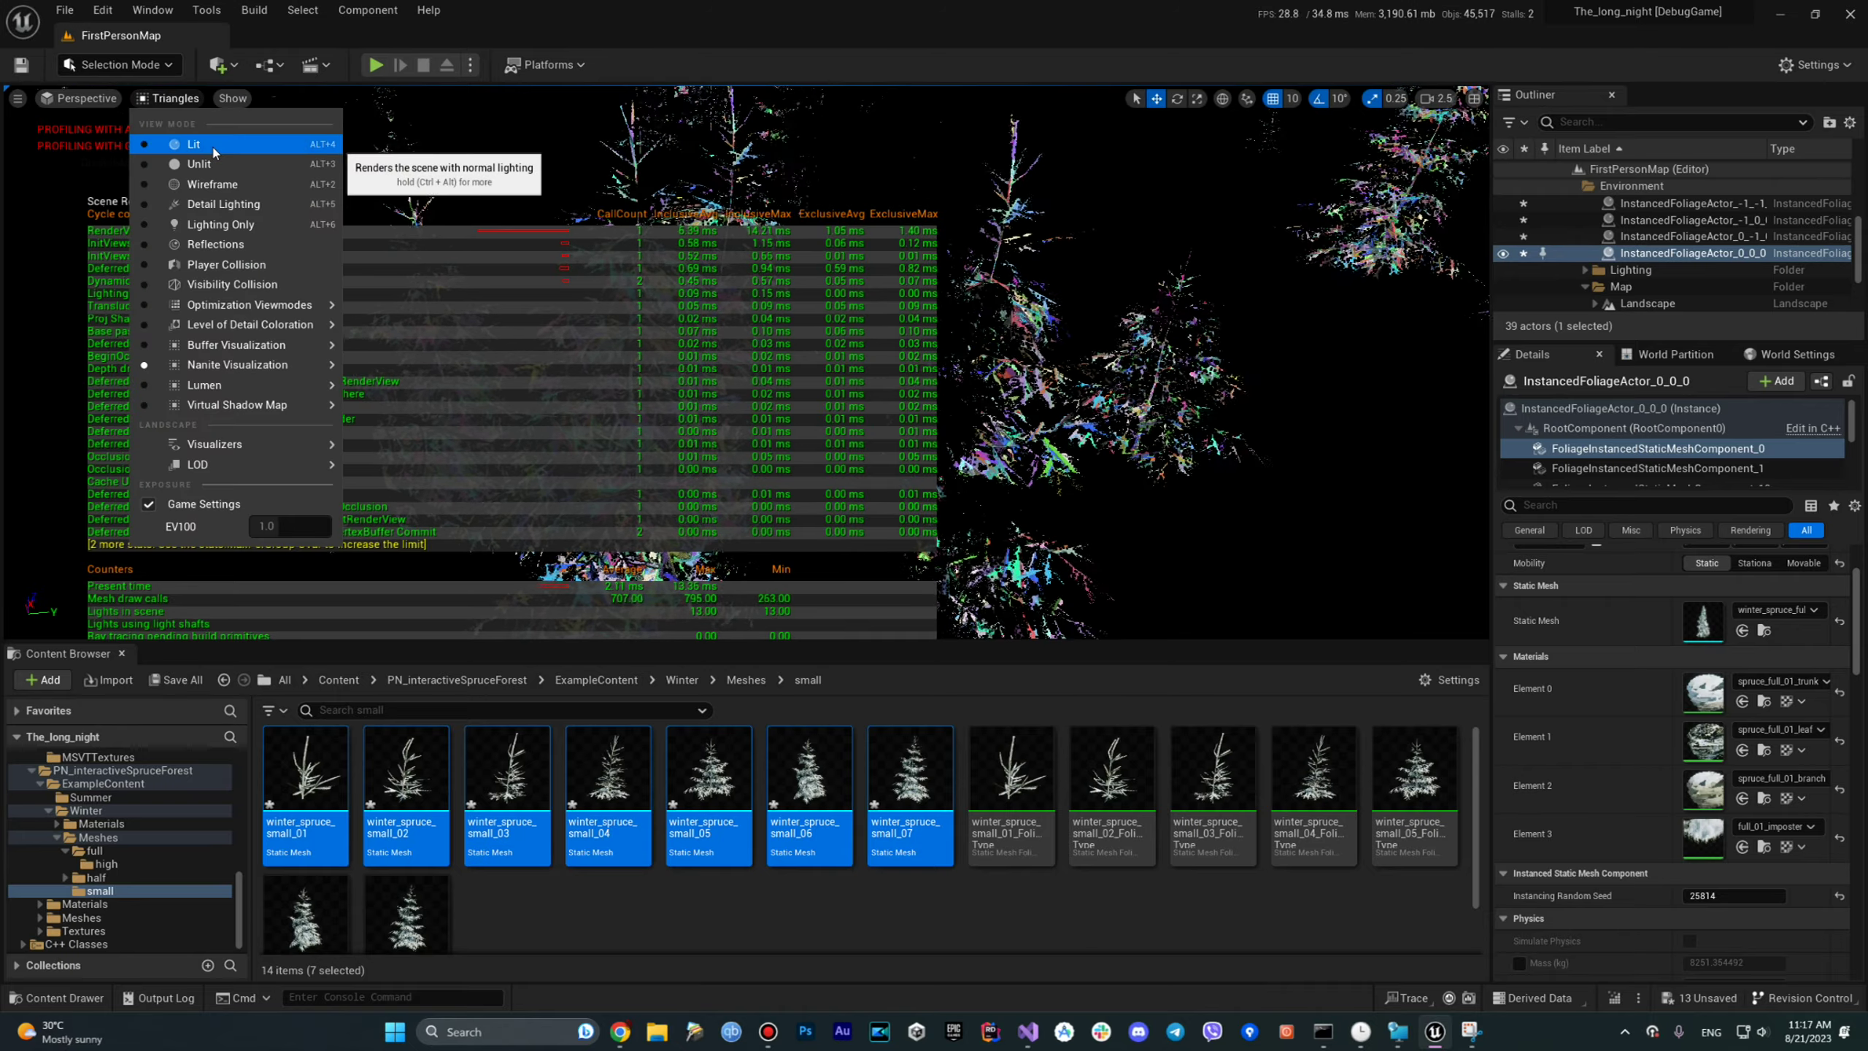
pyautogui.click(195, 144)
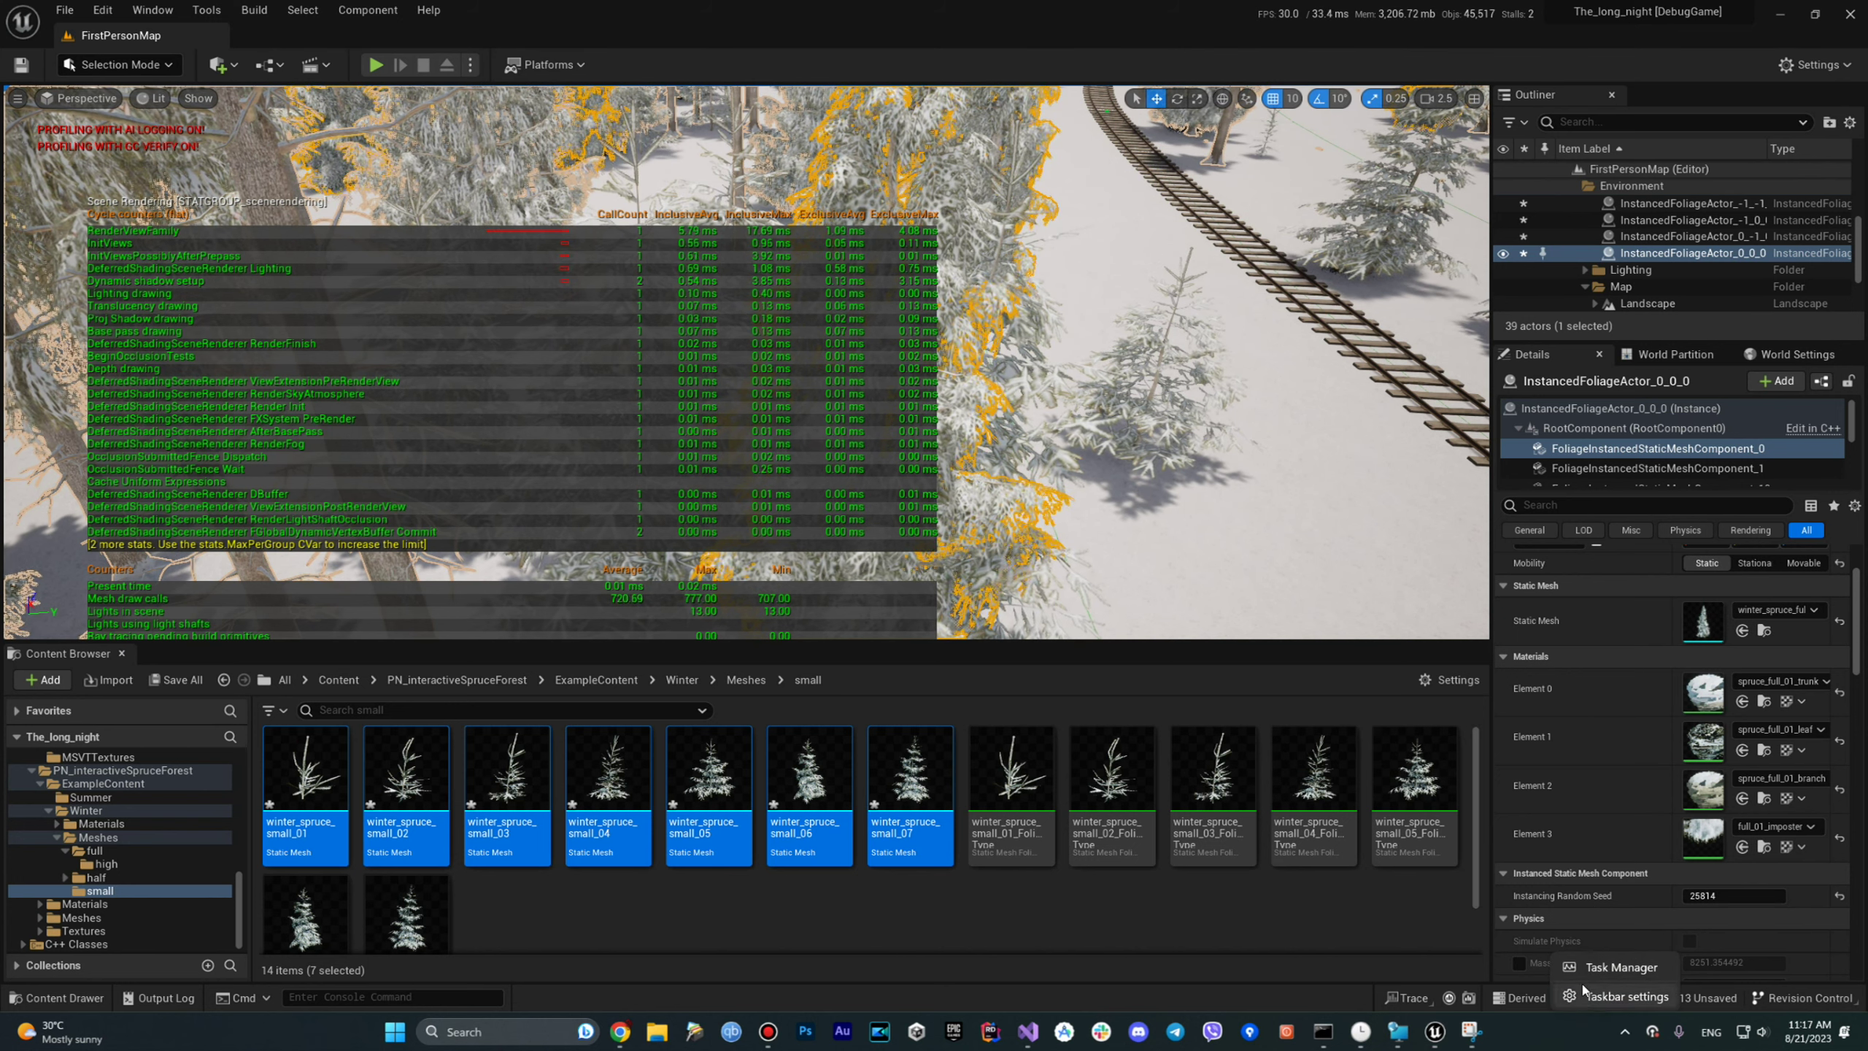
pyautogui.click(1592, 968)
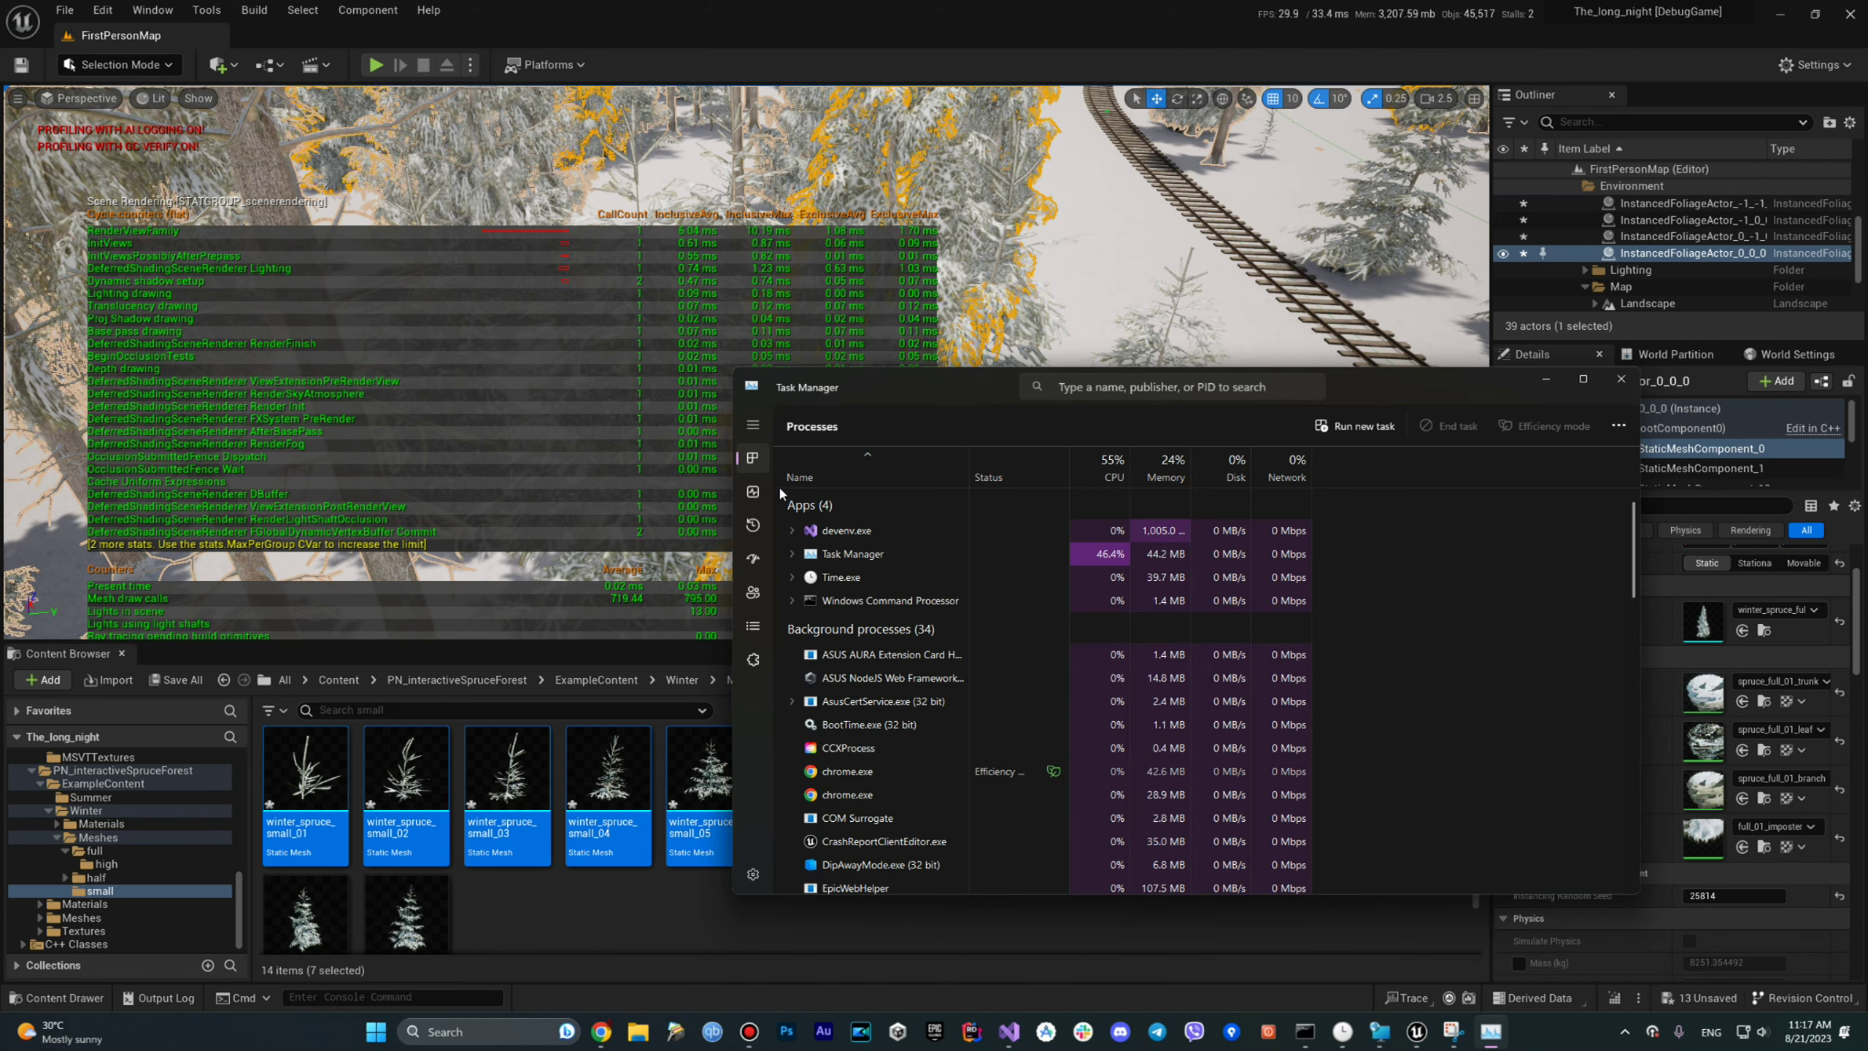
pyautogui.click(751, 491)
# Reposition and minimize Task Manager, then return to the Winter/Meshes folder.
pyautogui.moveTo(903, 381); pyautogui.dragTo(1261, 294)
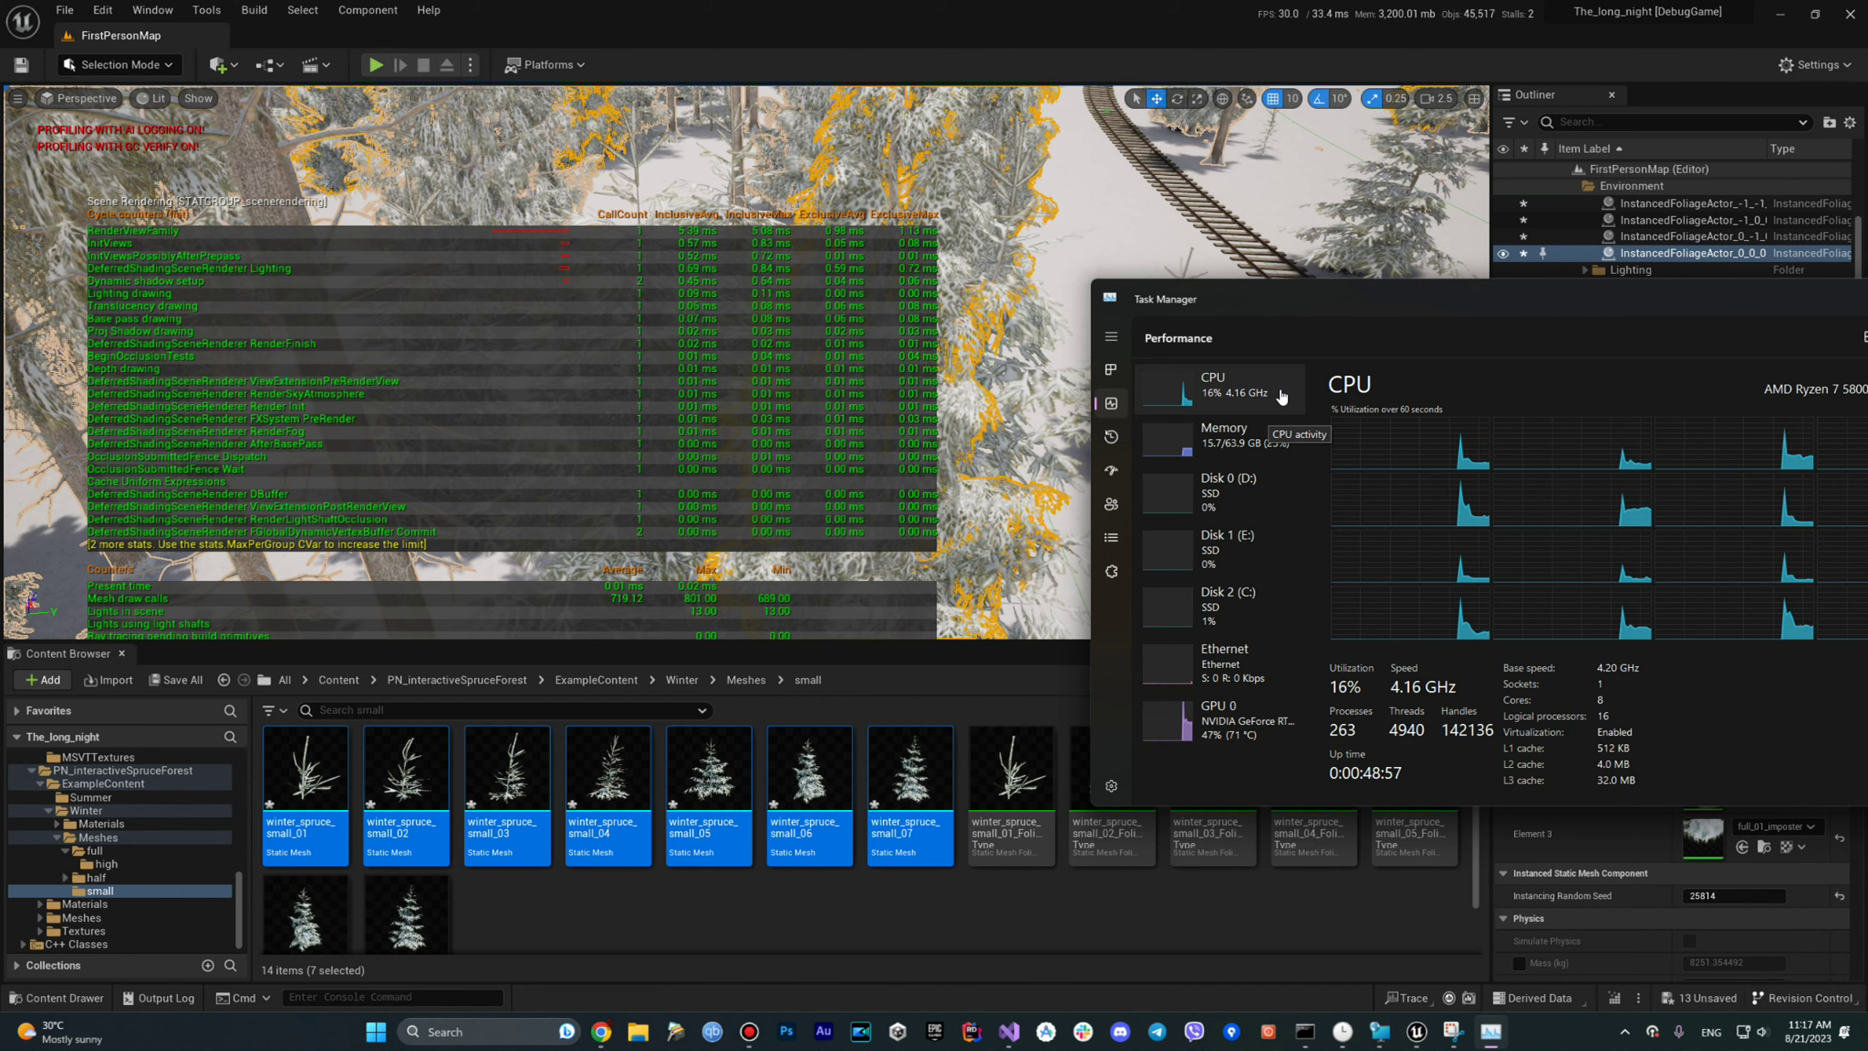
pyautogui.moveTo(1587, 292); pyautogui.dragTo(1226, 365)
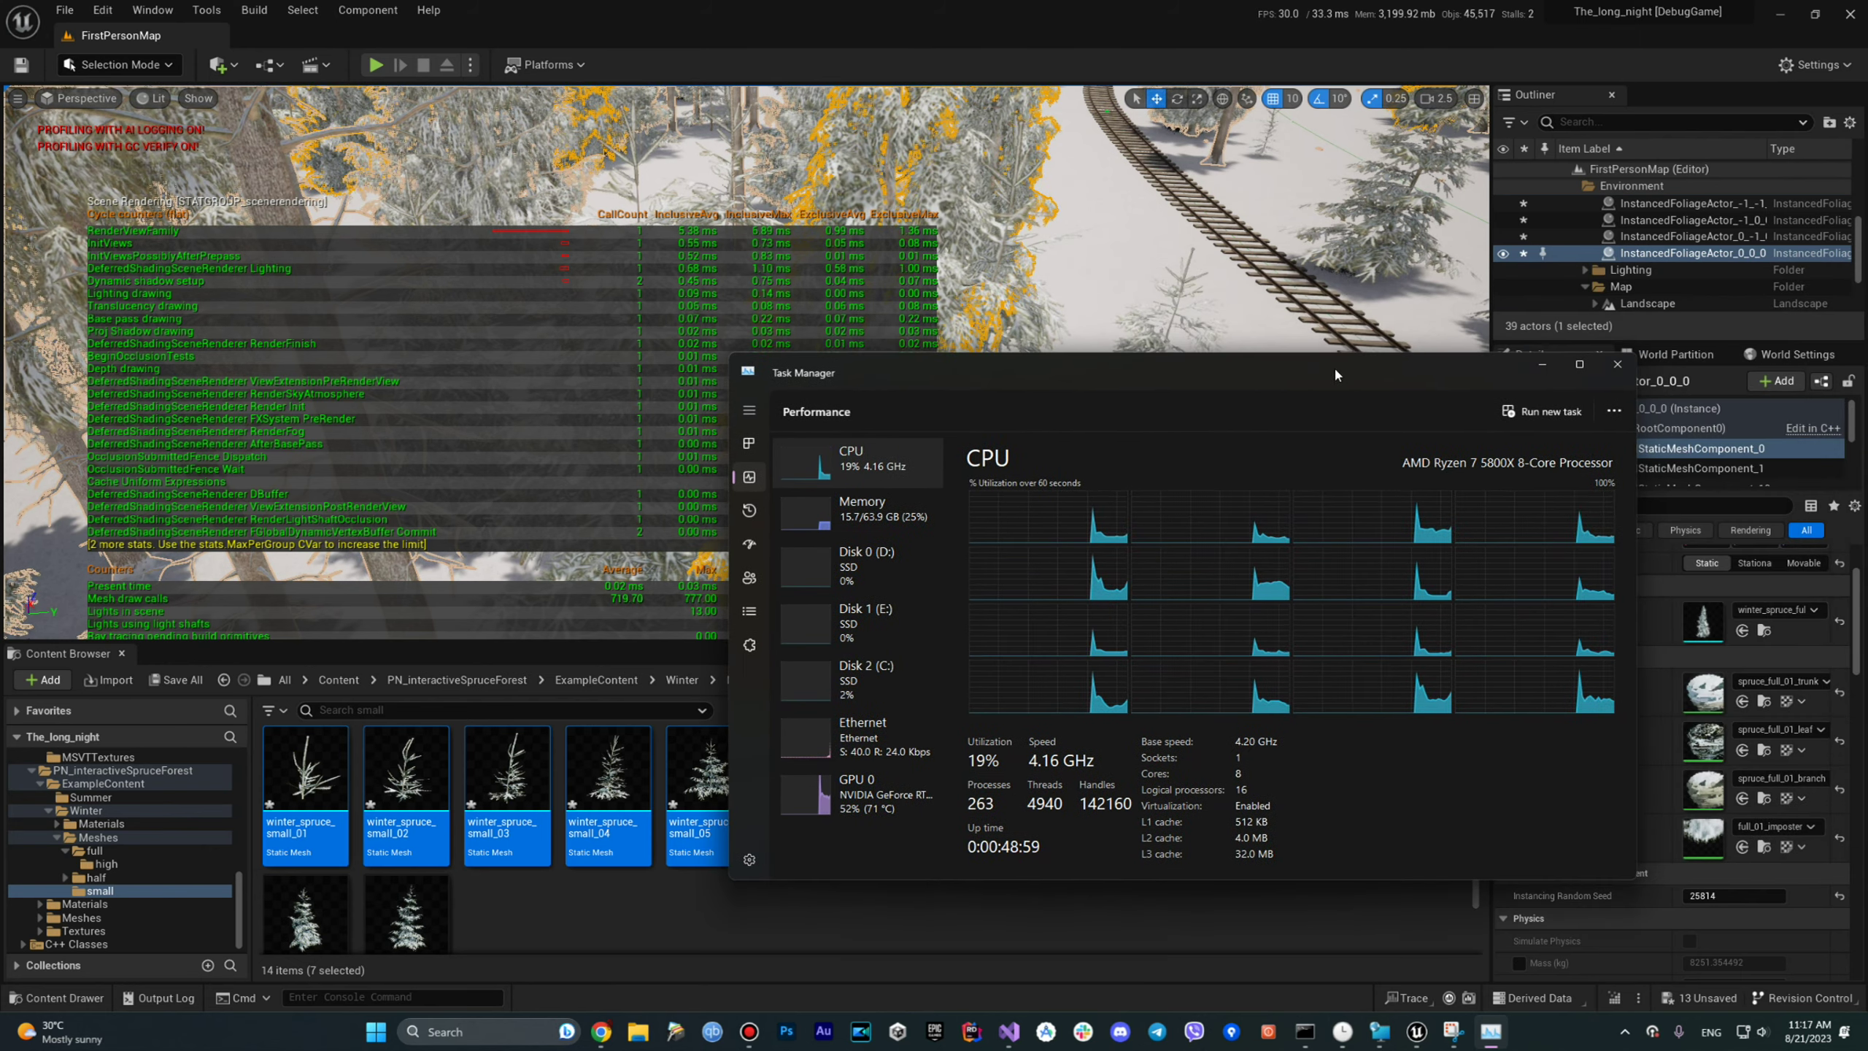
pyautogui.click(1534, 366)
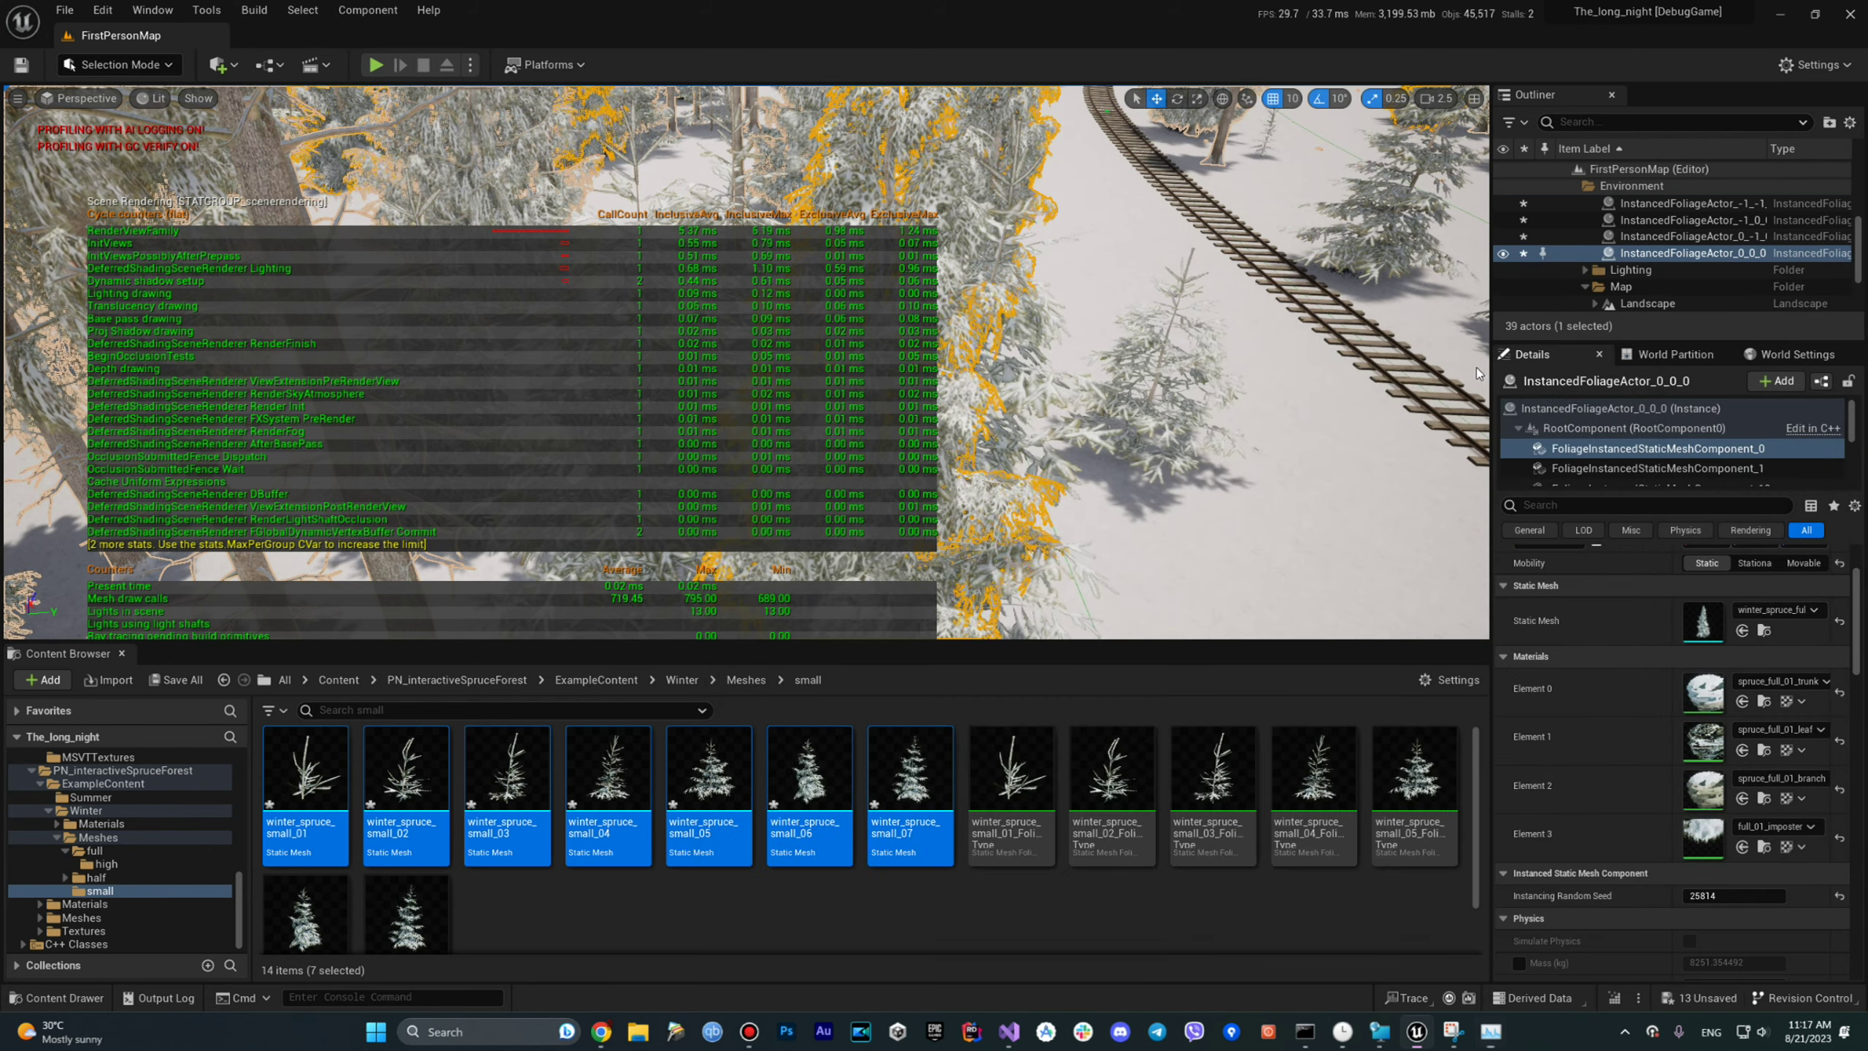
pyautogui.click(747, 680)
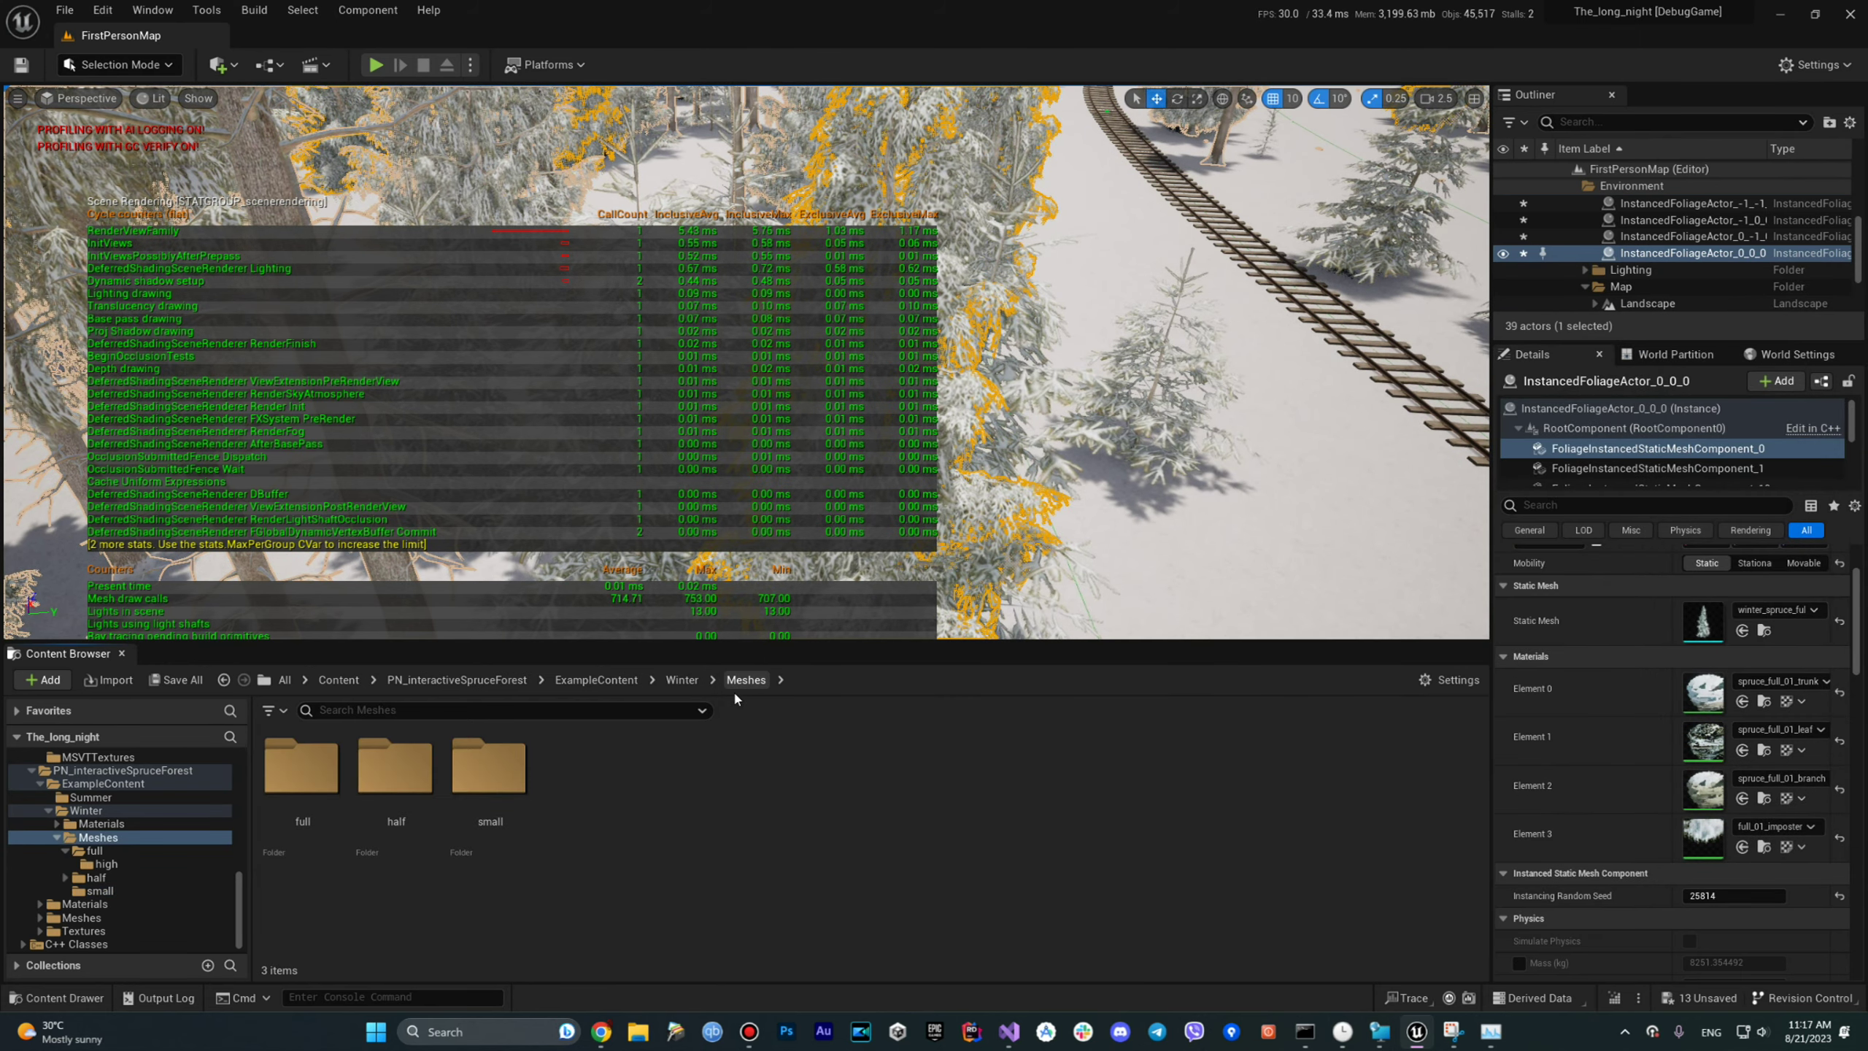
# Enable Nanite on winter_spruce_half_01–04 in Meshes/half/high through the Property Matrix.
pyautogui.doubleClick(434, 765)
pyautogui.doubleClick(325, 771)
pyautogui.click(325, 771)
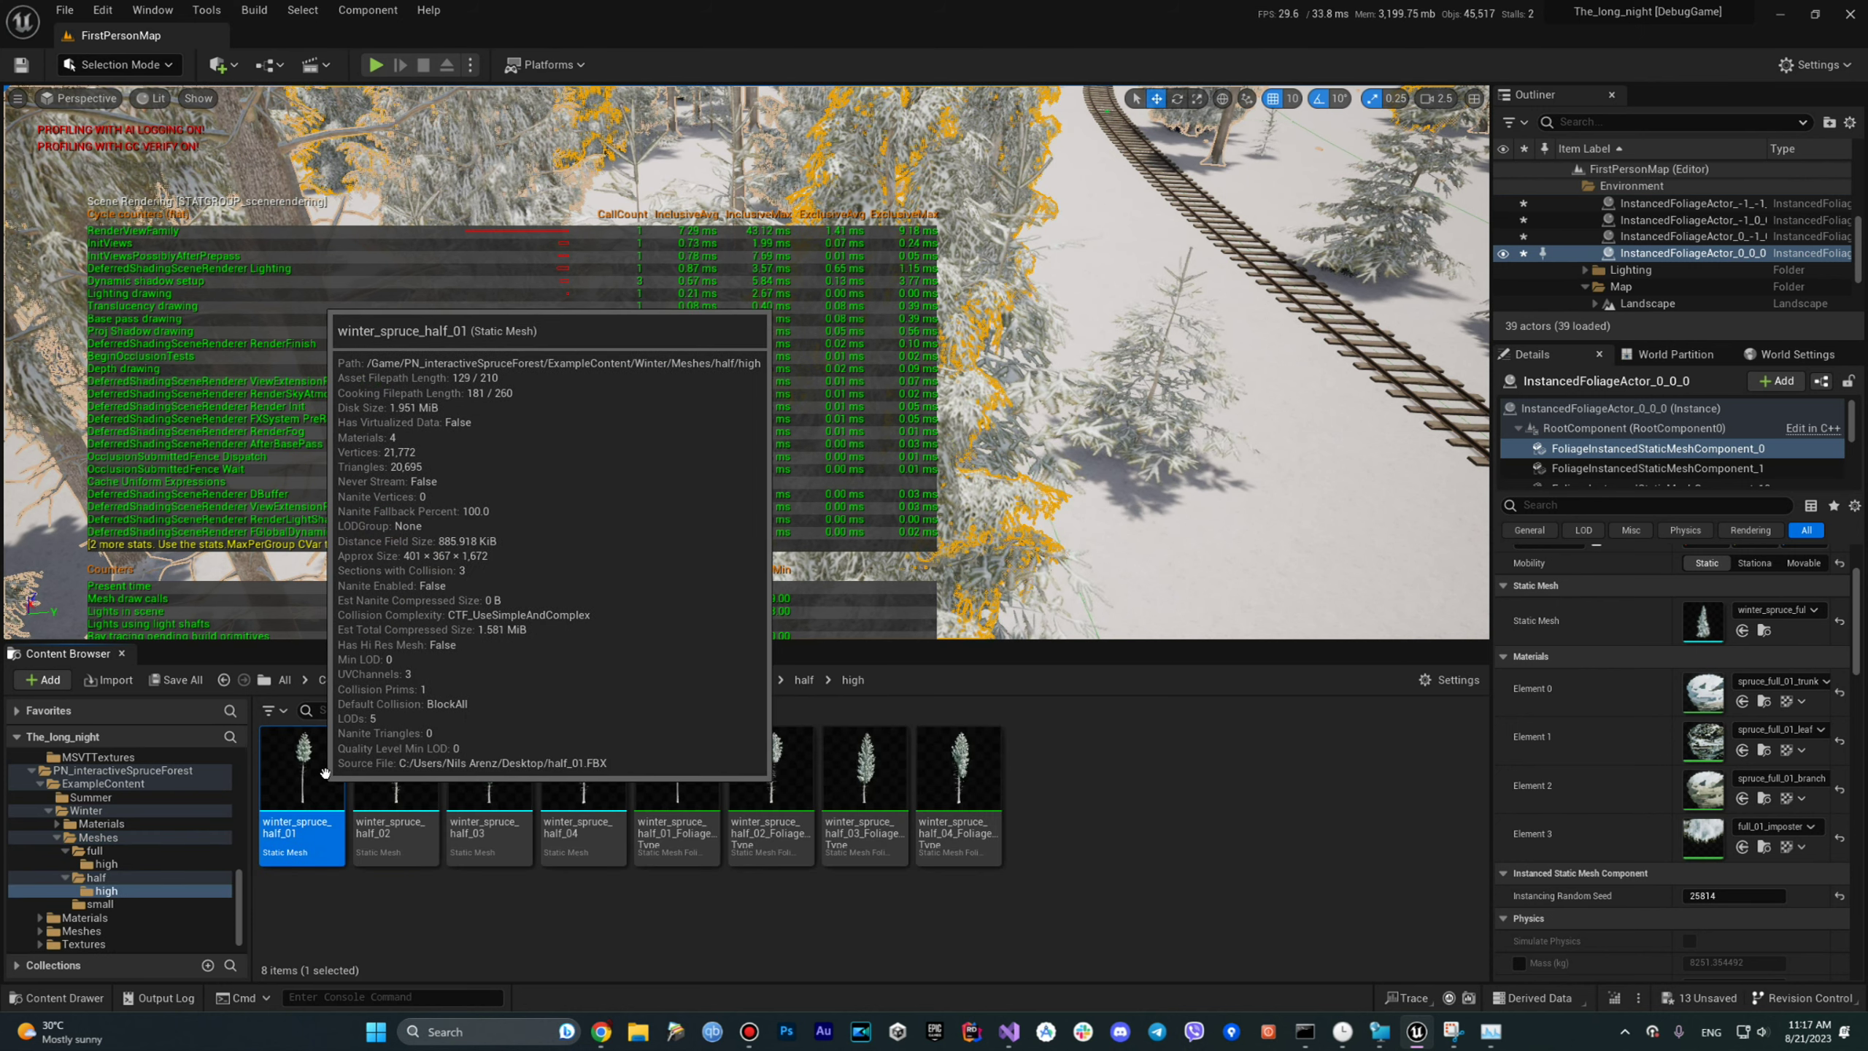
pyautogui.keyDown('shift'); pyautogui.click(601, 769); pyautogui.keyUp('shift')
pyautogui.rightClick(601, 768)
pyautogui.moveTo(794, 498)
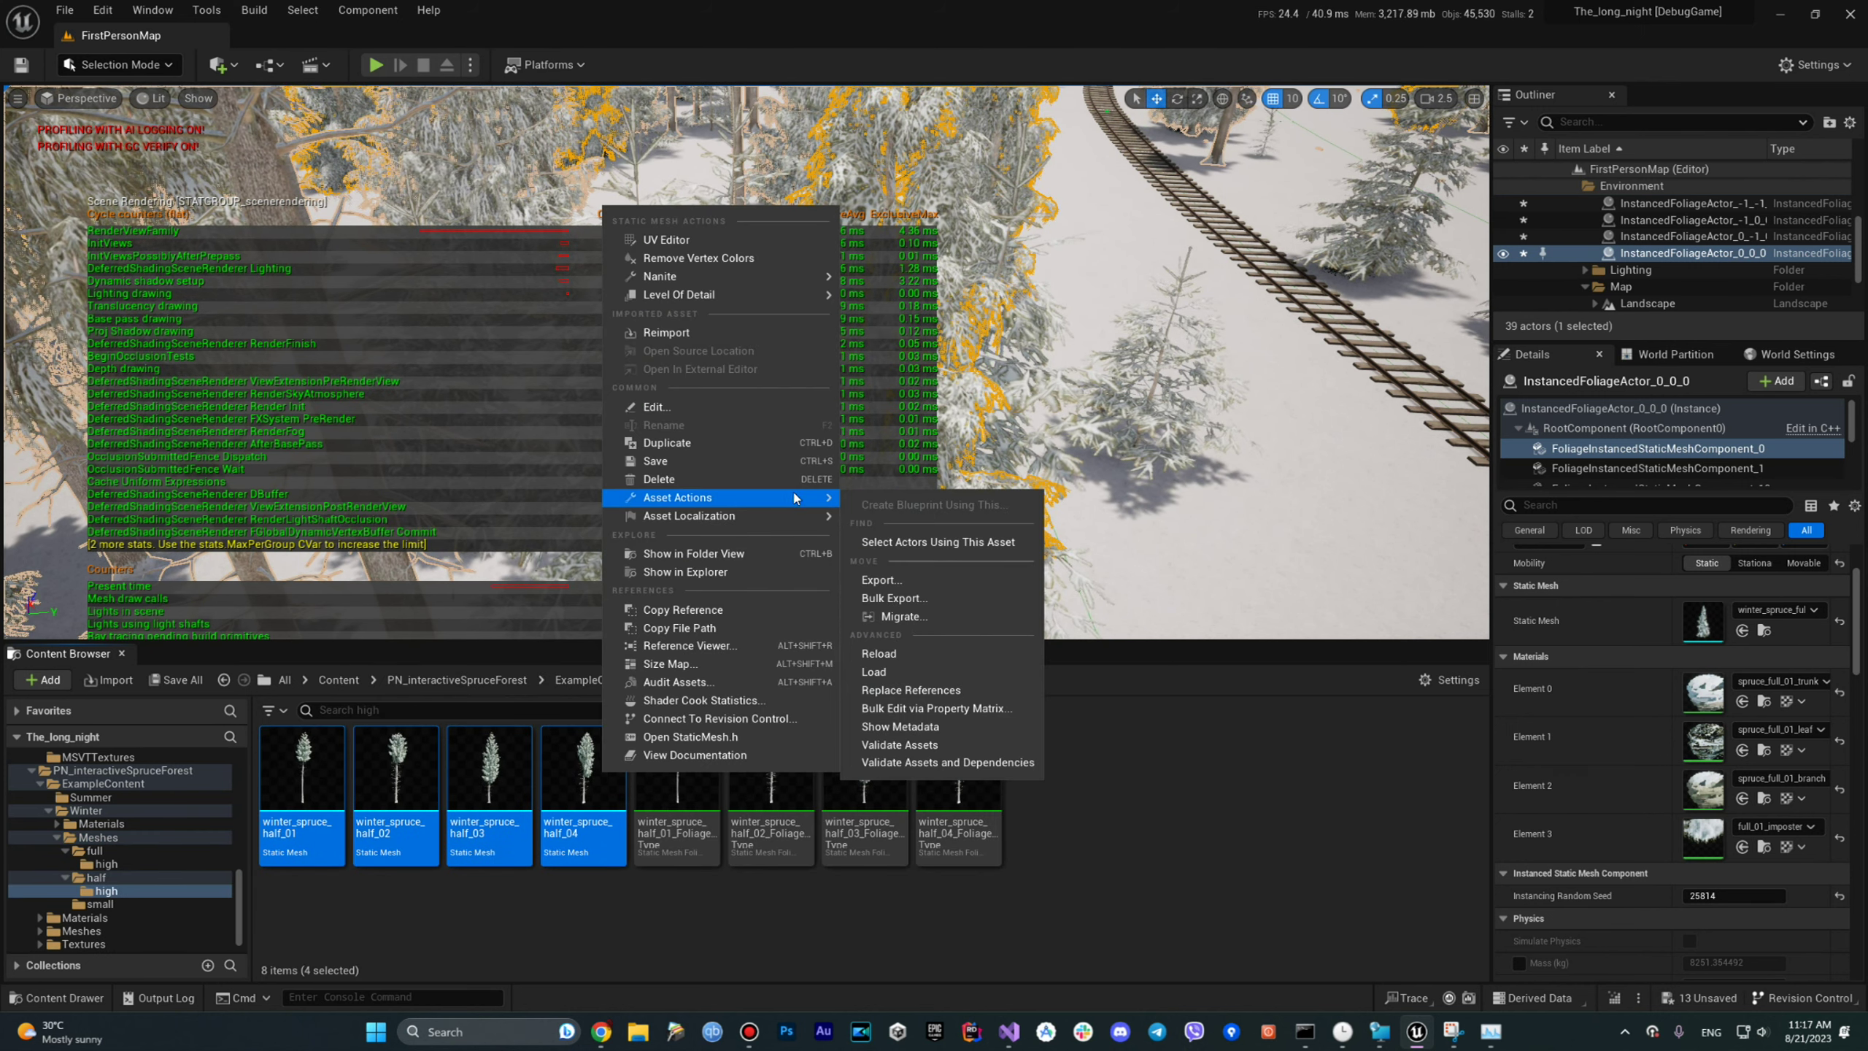
pyautogui.click(934, 708)
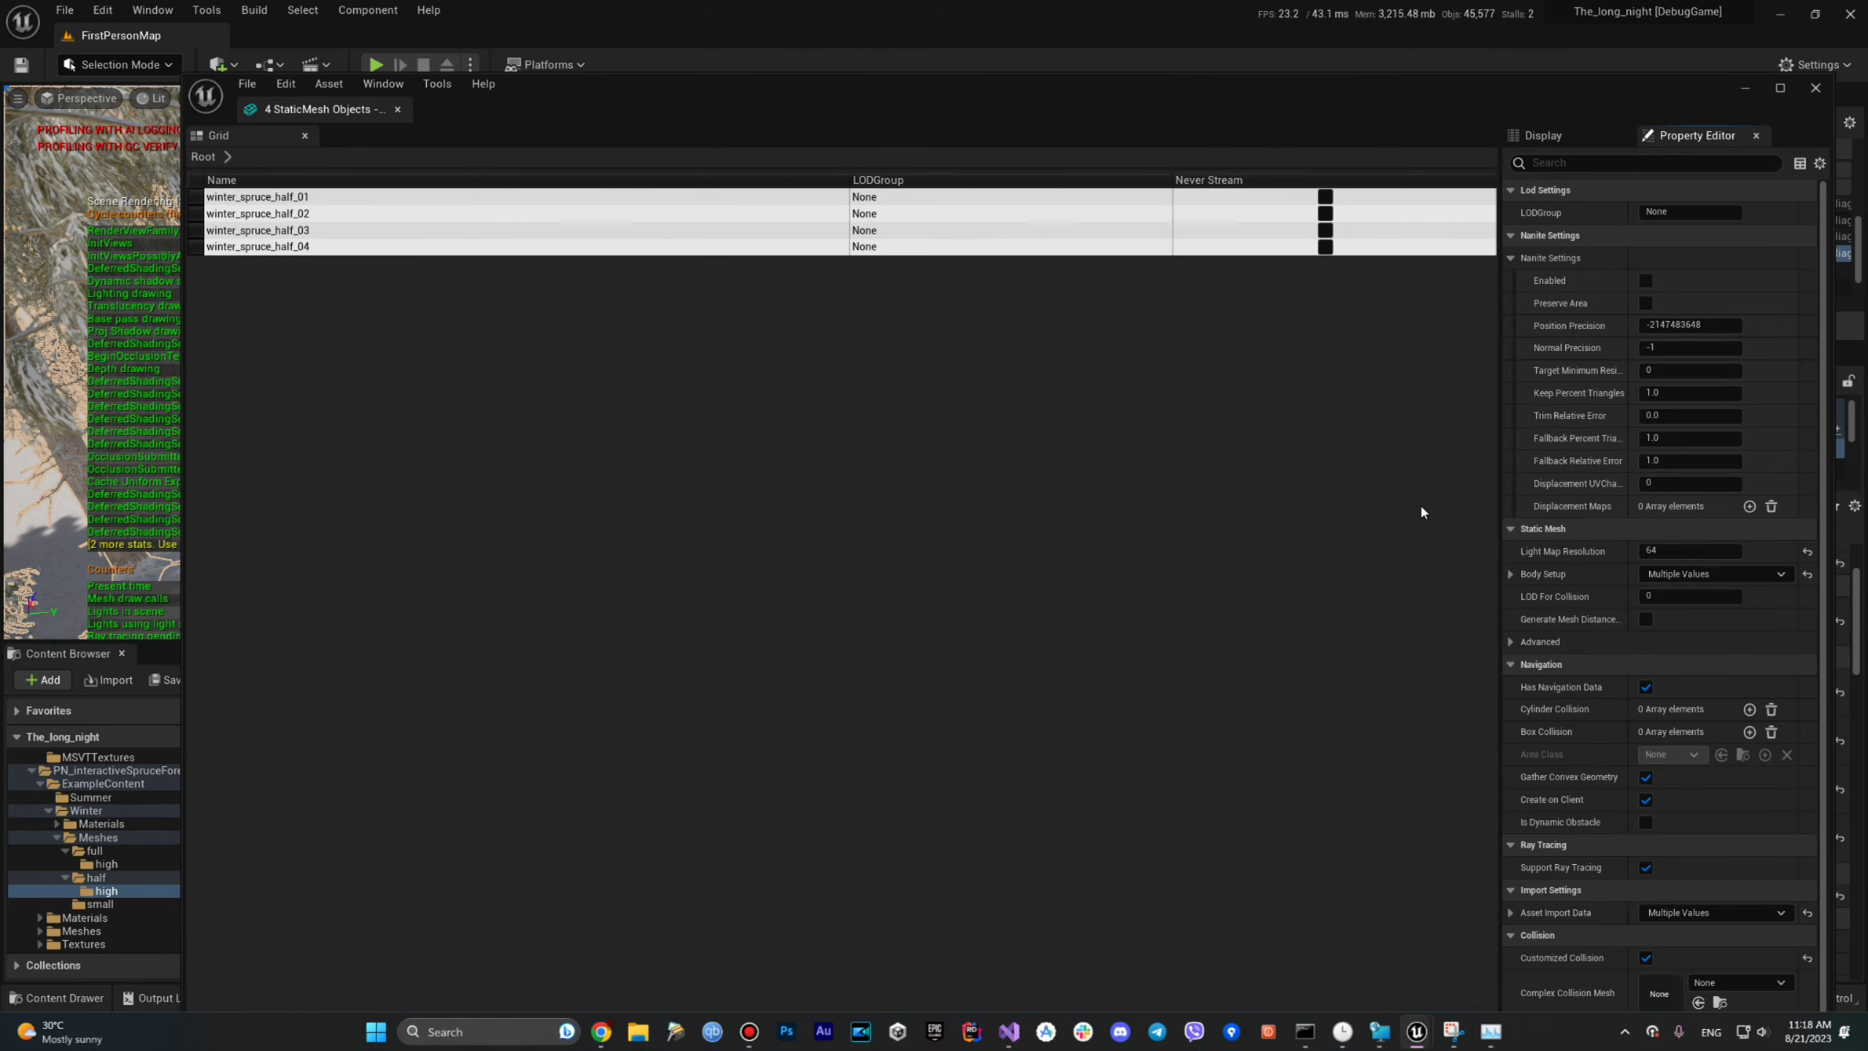
pyautogui.click(1644, 280)
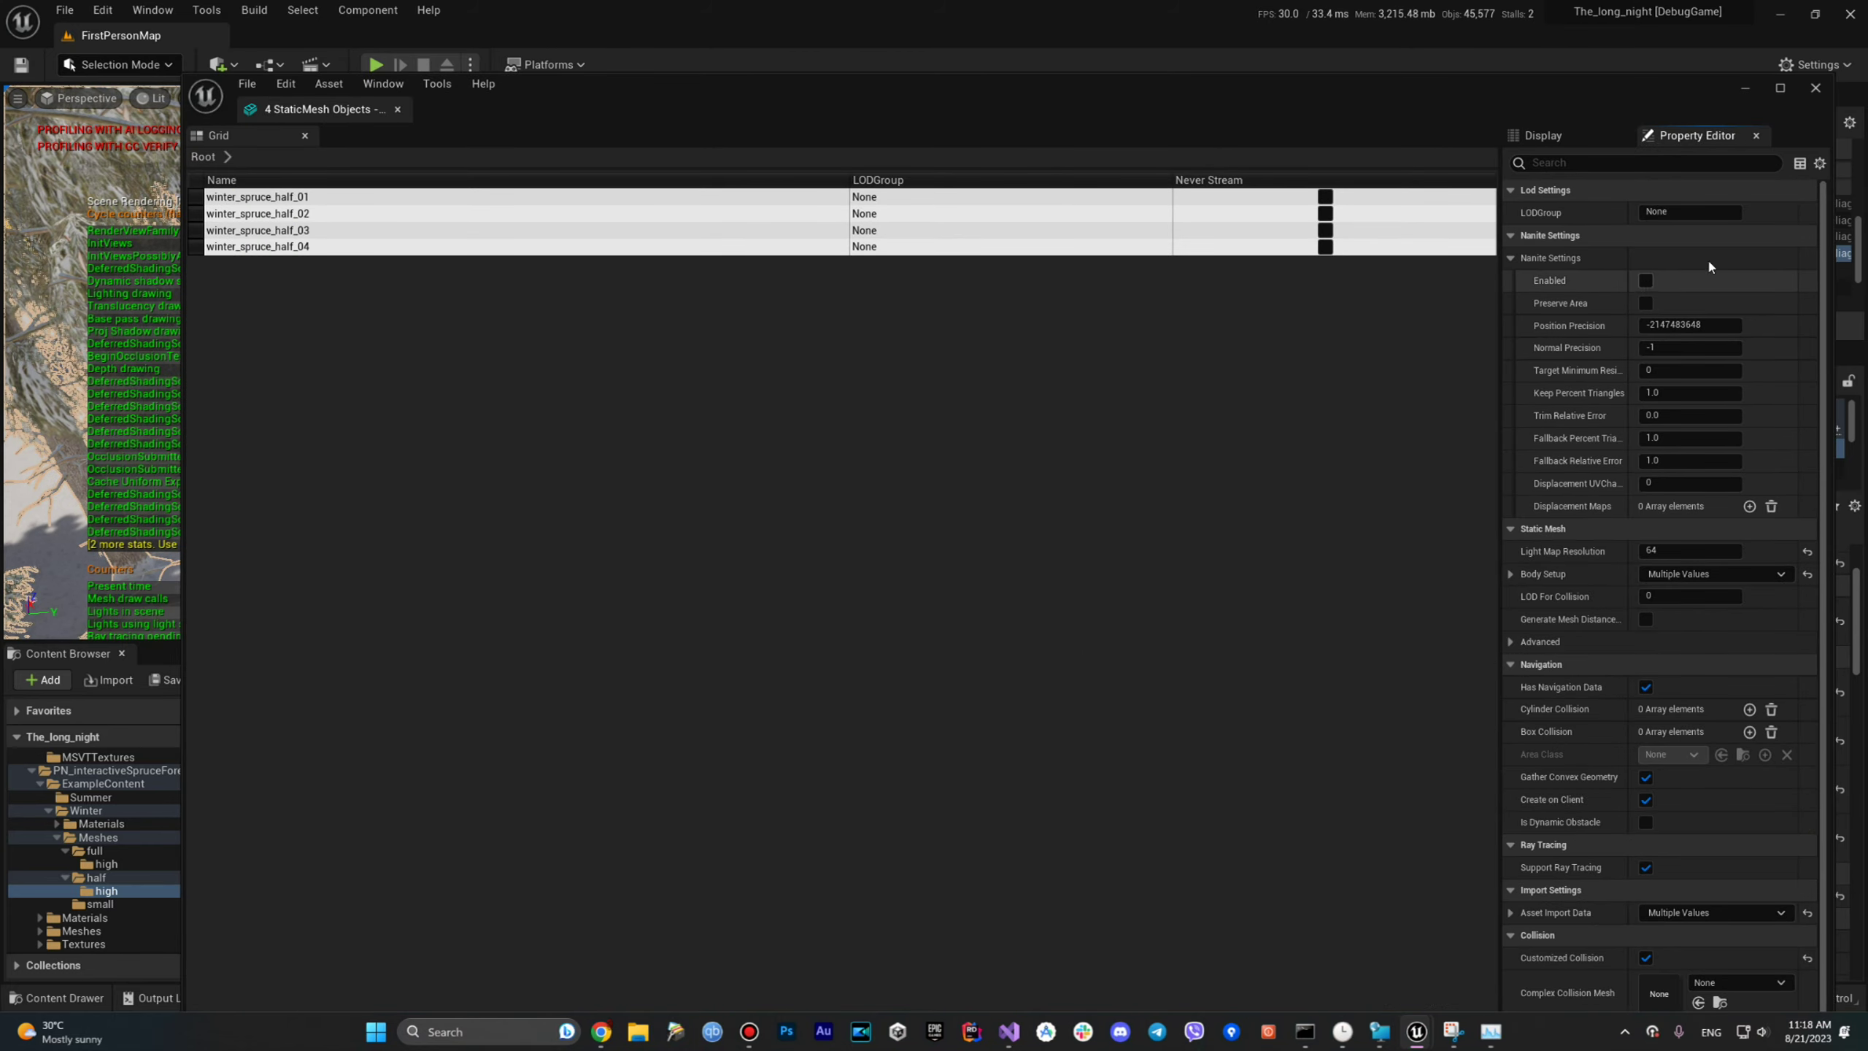
pyautogui.click(1810, 89)
# Set the viewport to Nanite Visualization > Triangles.
pyautogui.click(157, 97)
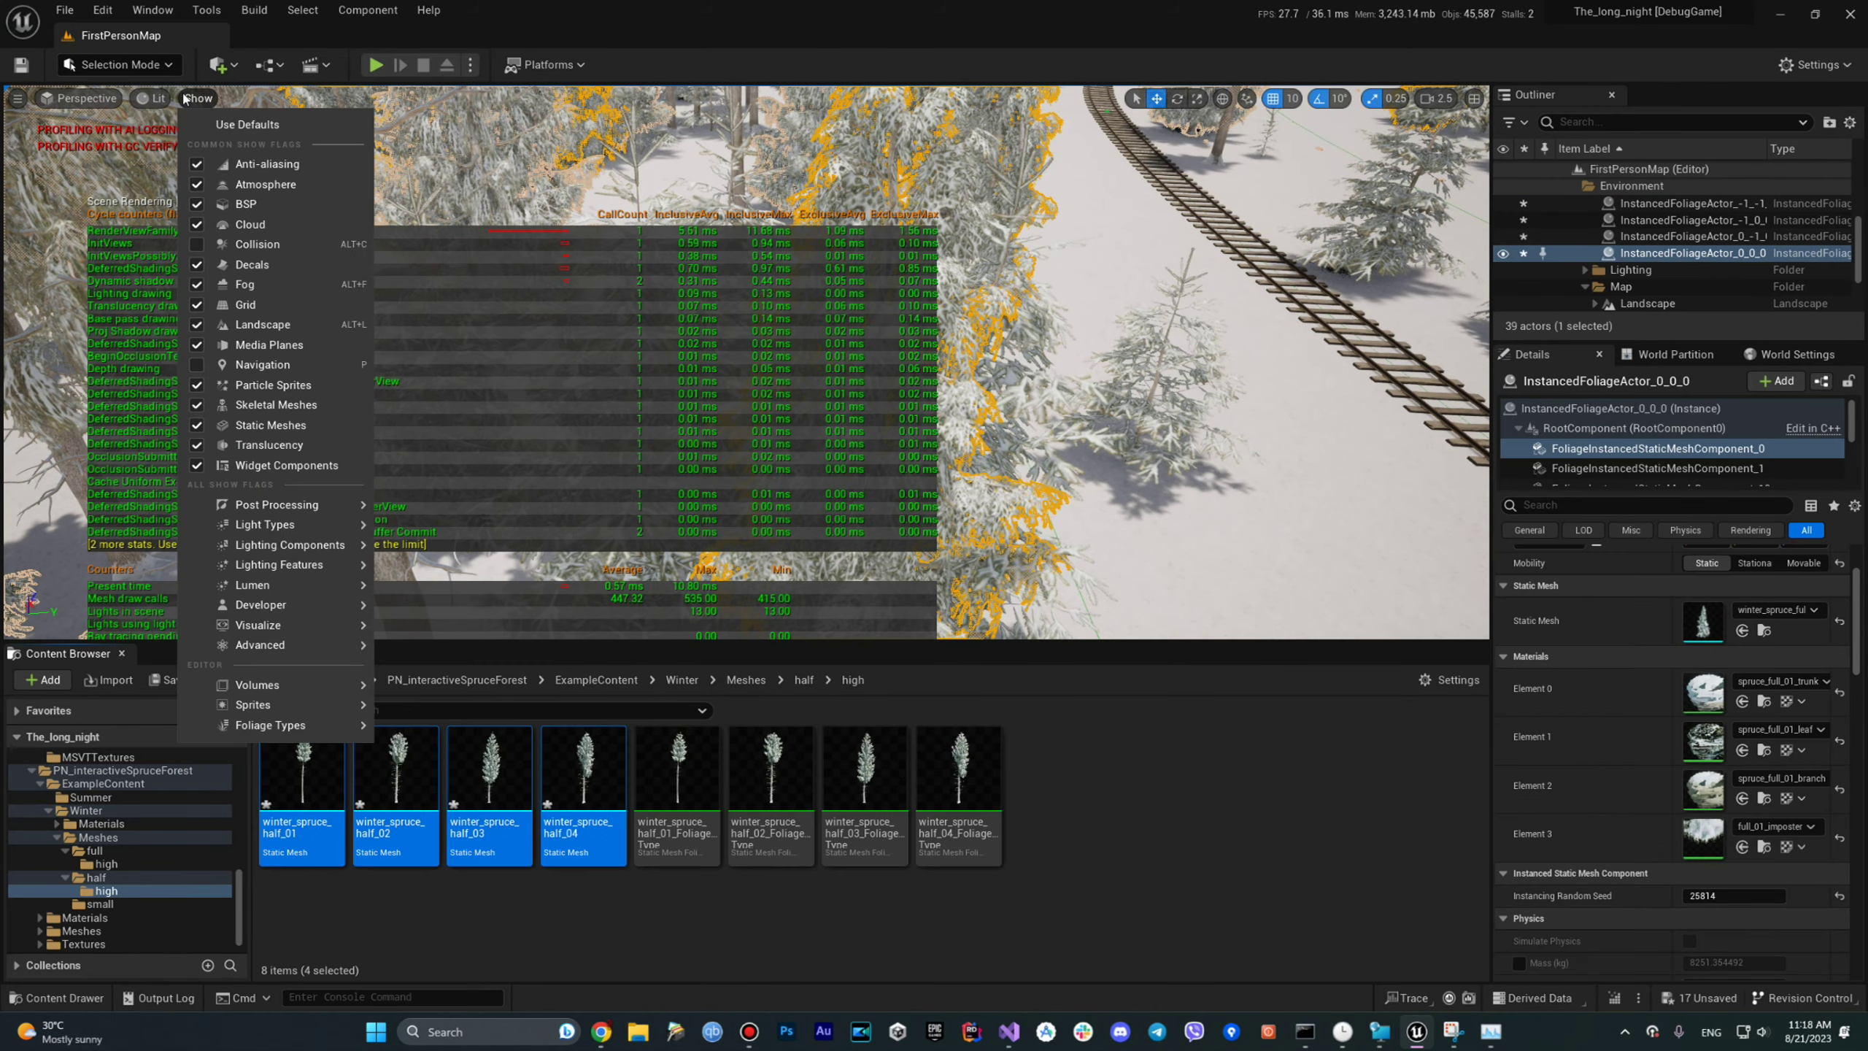
pyautogui.moveTo(290, 372)
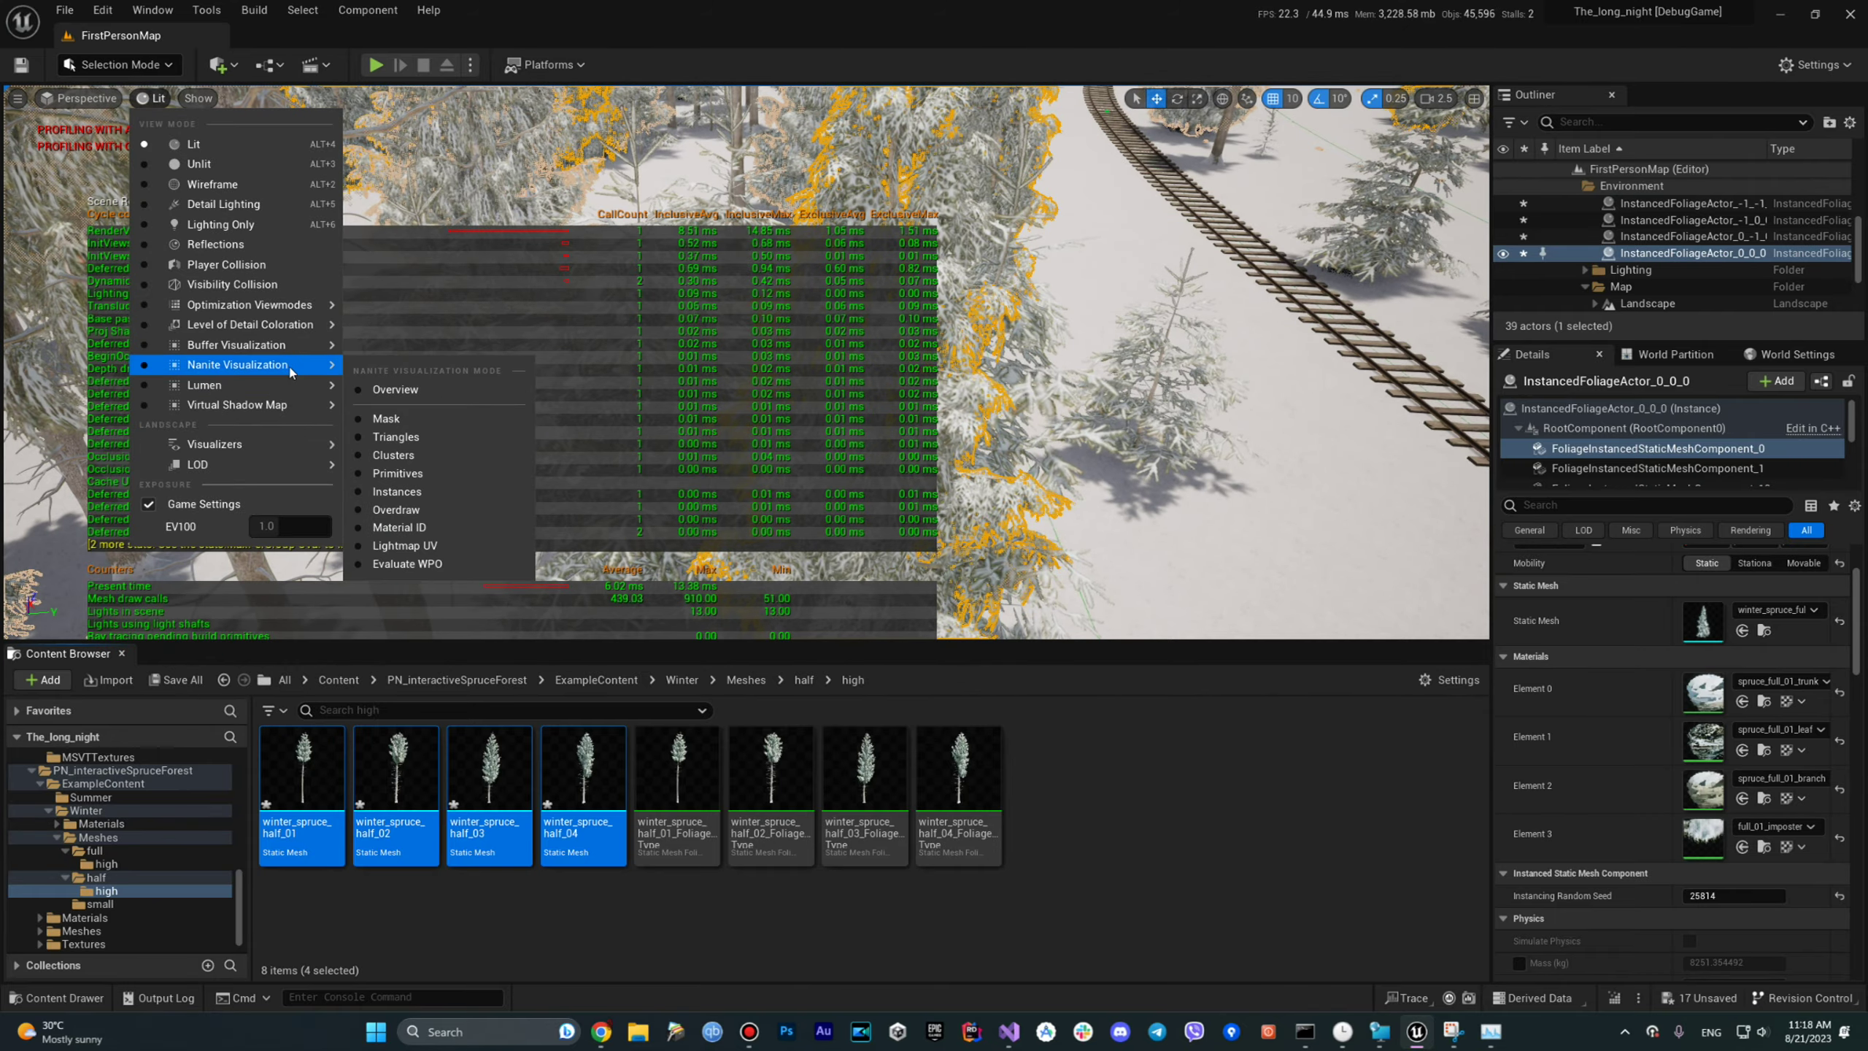
pyautogui.click(429, 437)
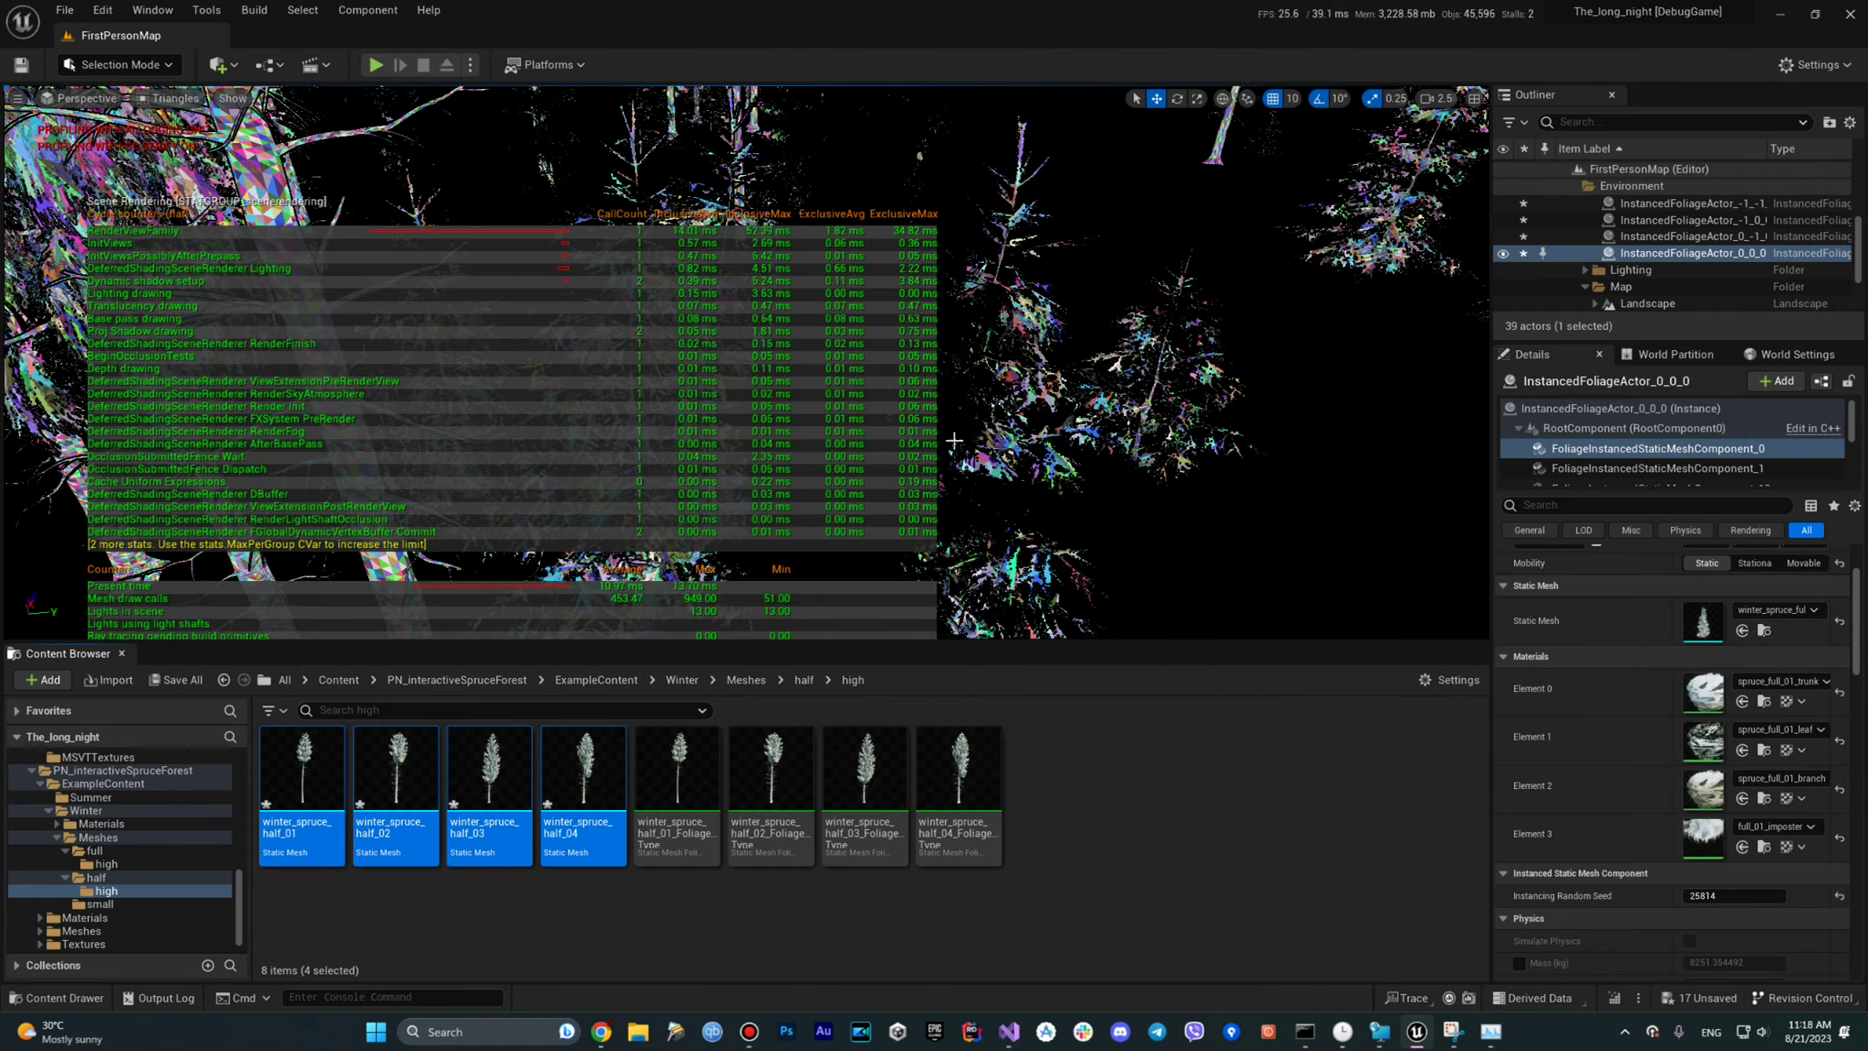
# Open Winter/Meshes/full/high and select the first winter_spruce_full mesh.
pyautogui.click(804, 679)
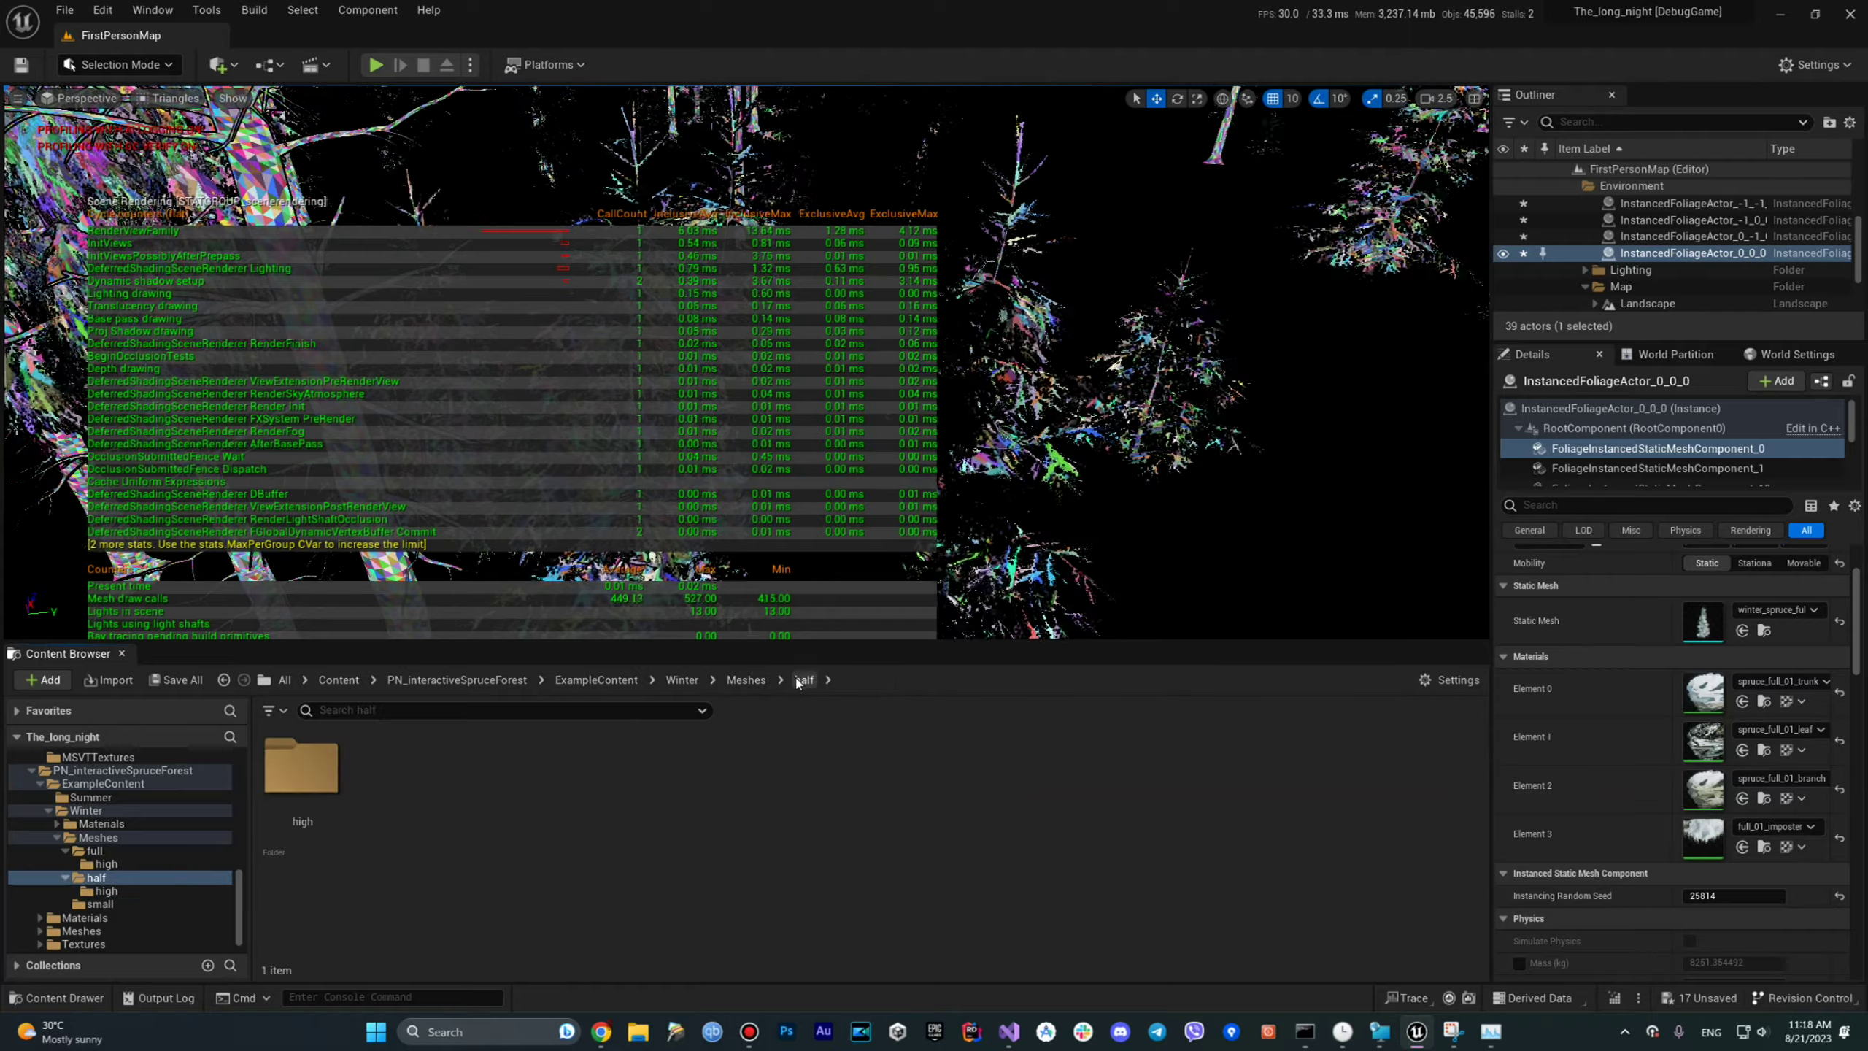
pyautogui.click(765, 679)
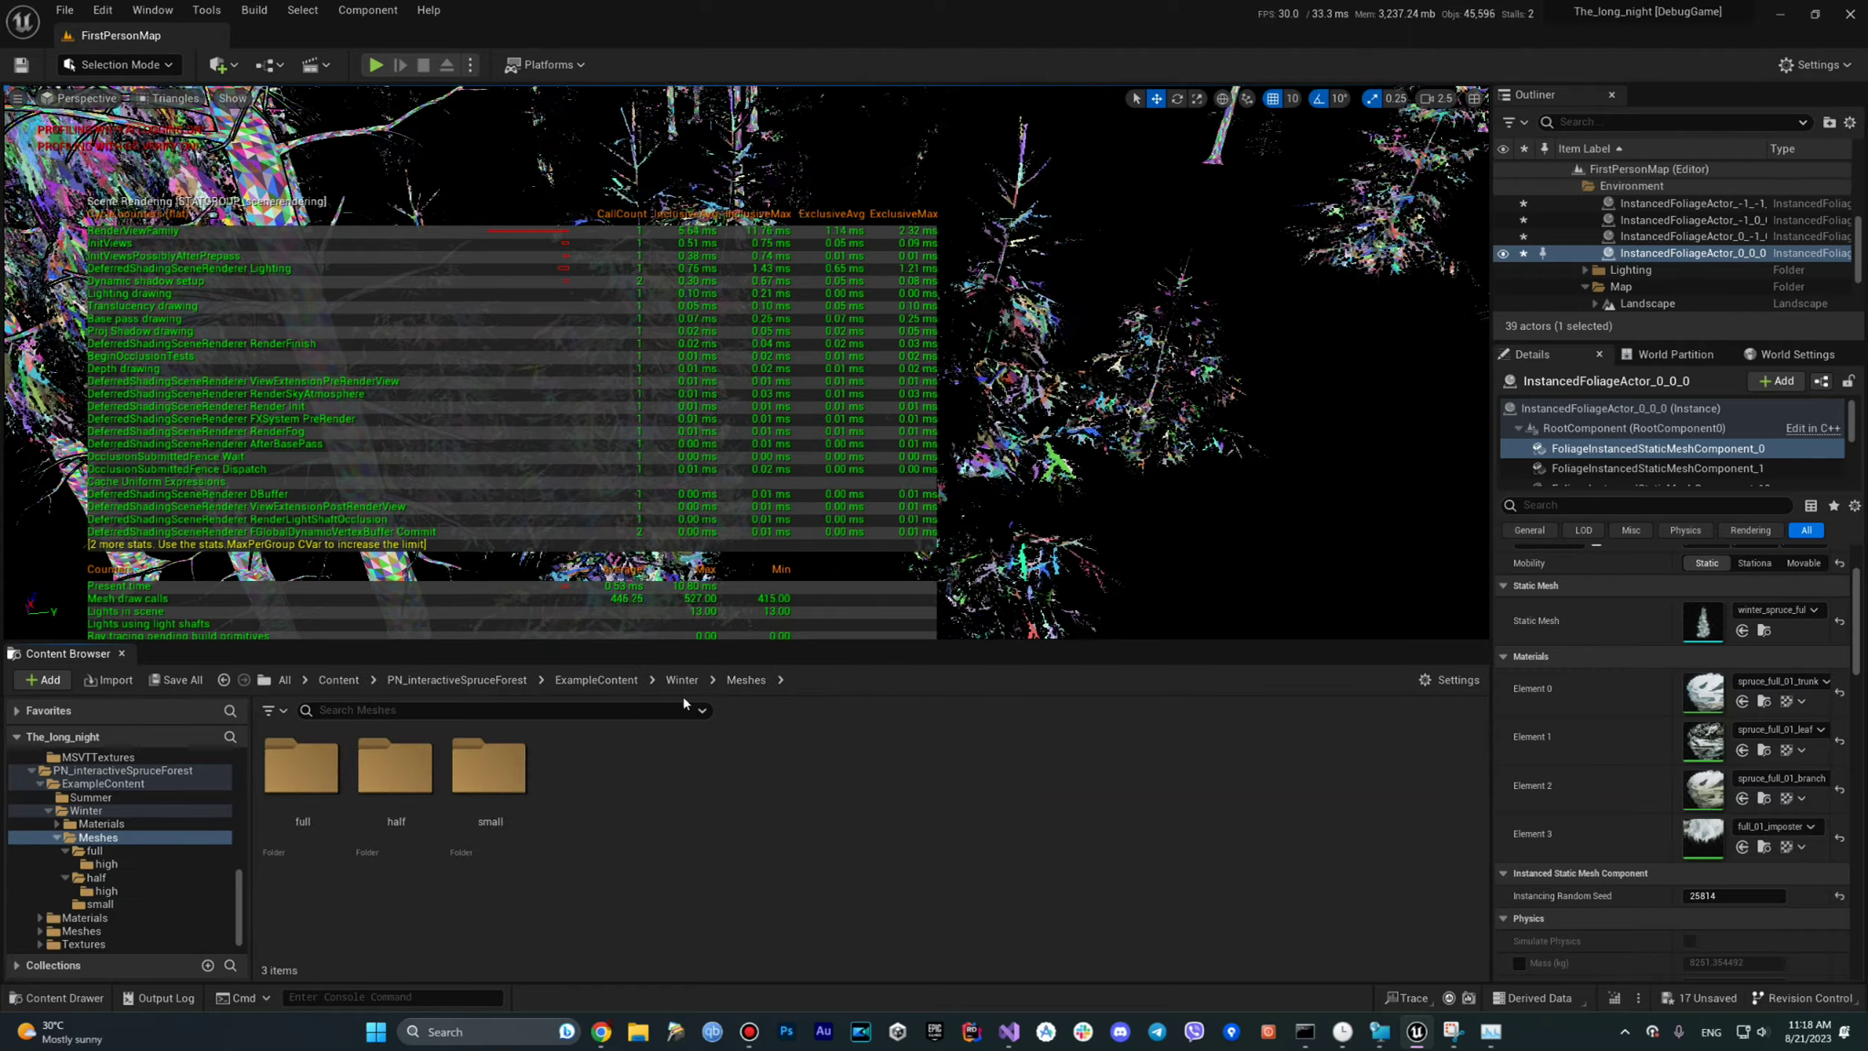
pyautogui.doubleClick(295, 768)
pyautogui.doubleClick(295, 775)
pyautogui.click(301, 769)
# Select all three winter_spruce_full meshes and enable Nanite on them via Bulk Edit Property Matrix.
pyautogui.keyDown('shift'); pyautogui.click(476, 773); pyautogui.keyUp('shift')
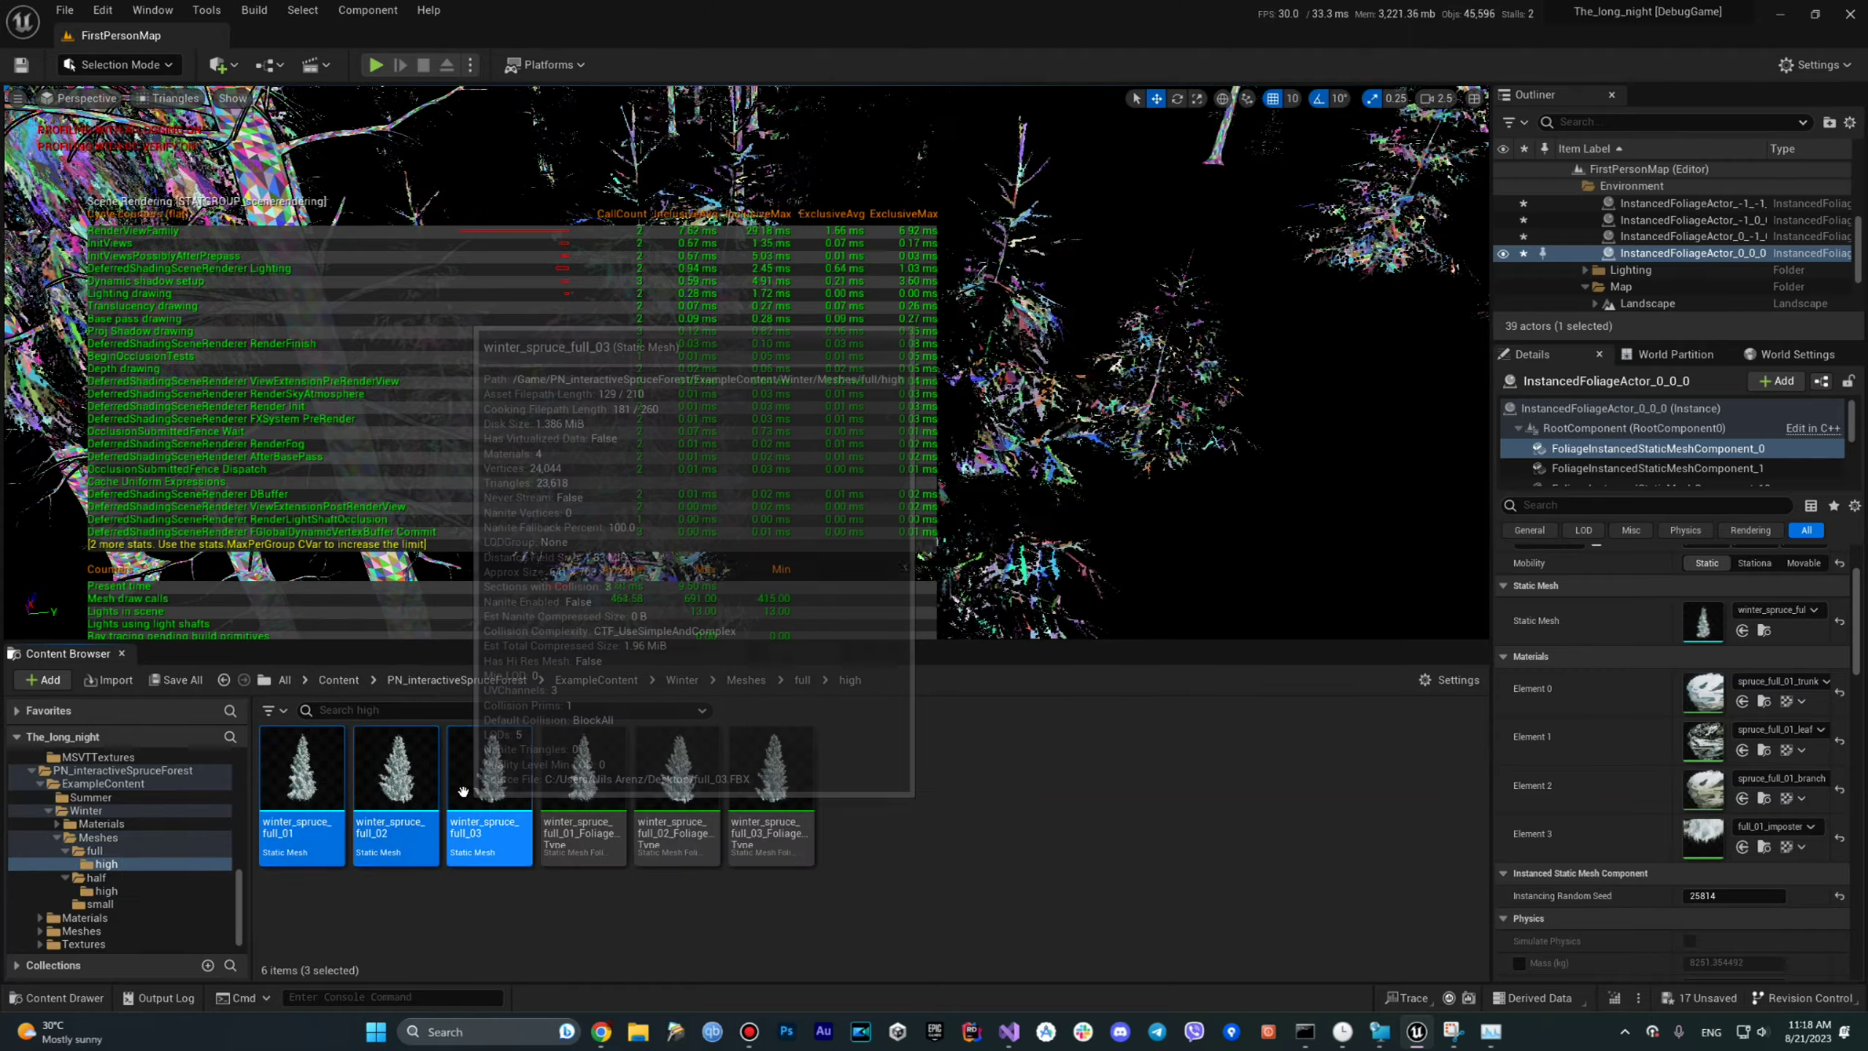
pyautogui.rightClick(476, 773)
pyautogui.moveTo(615, 517)
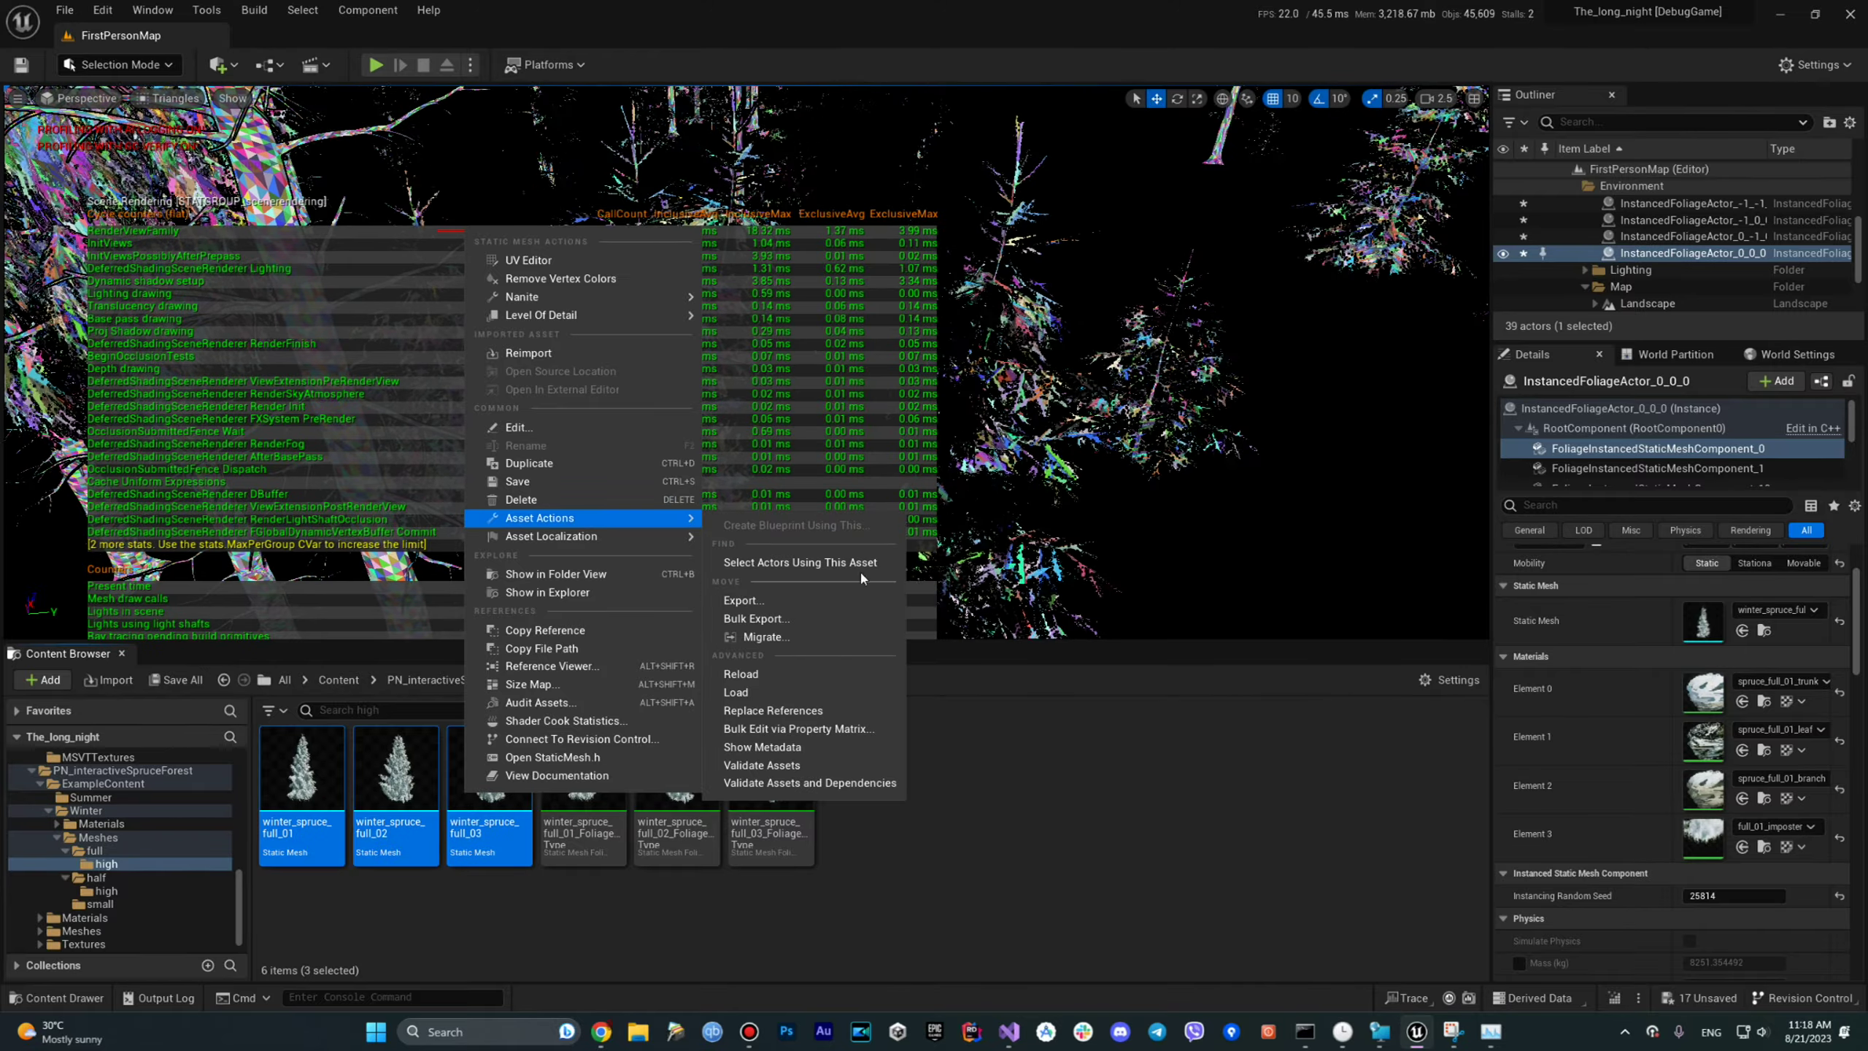
pyautogui.click(788, 728)
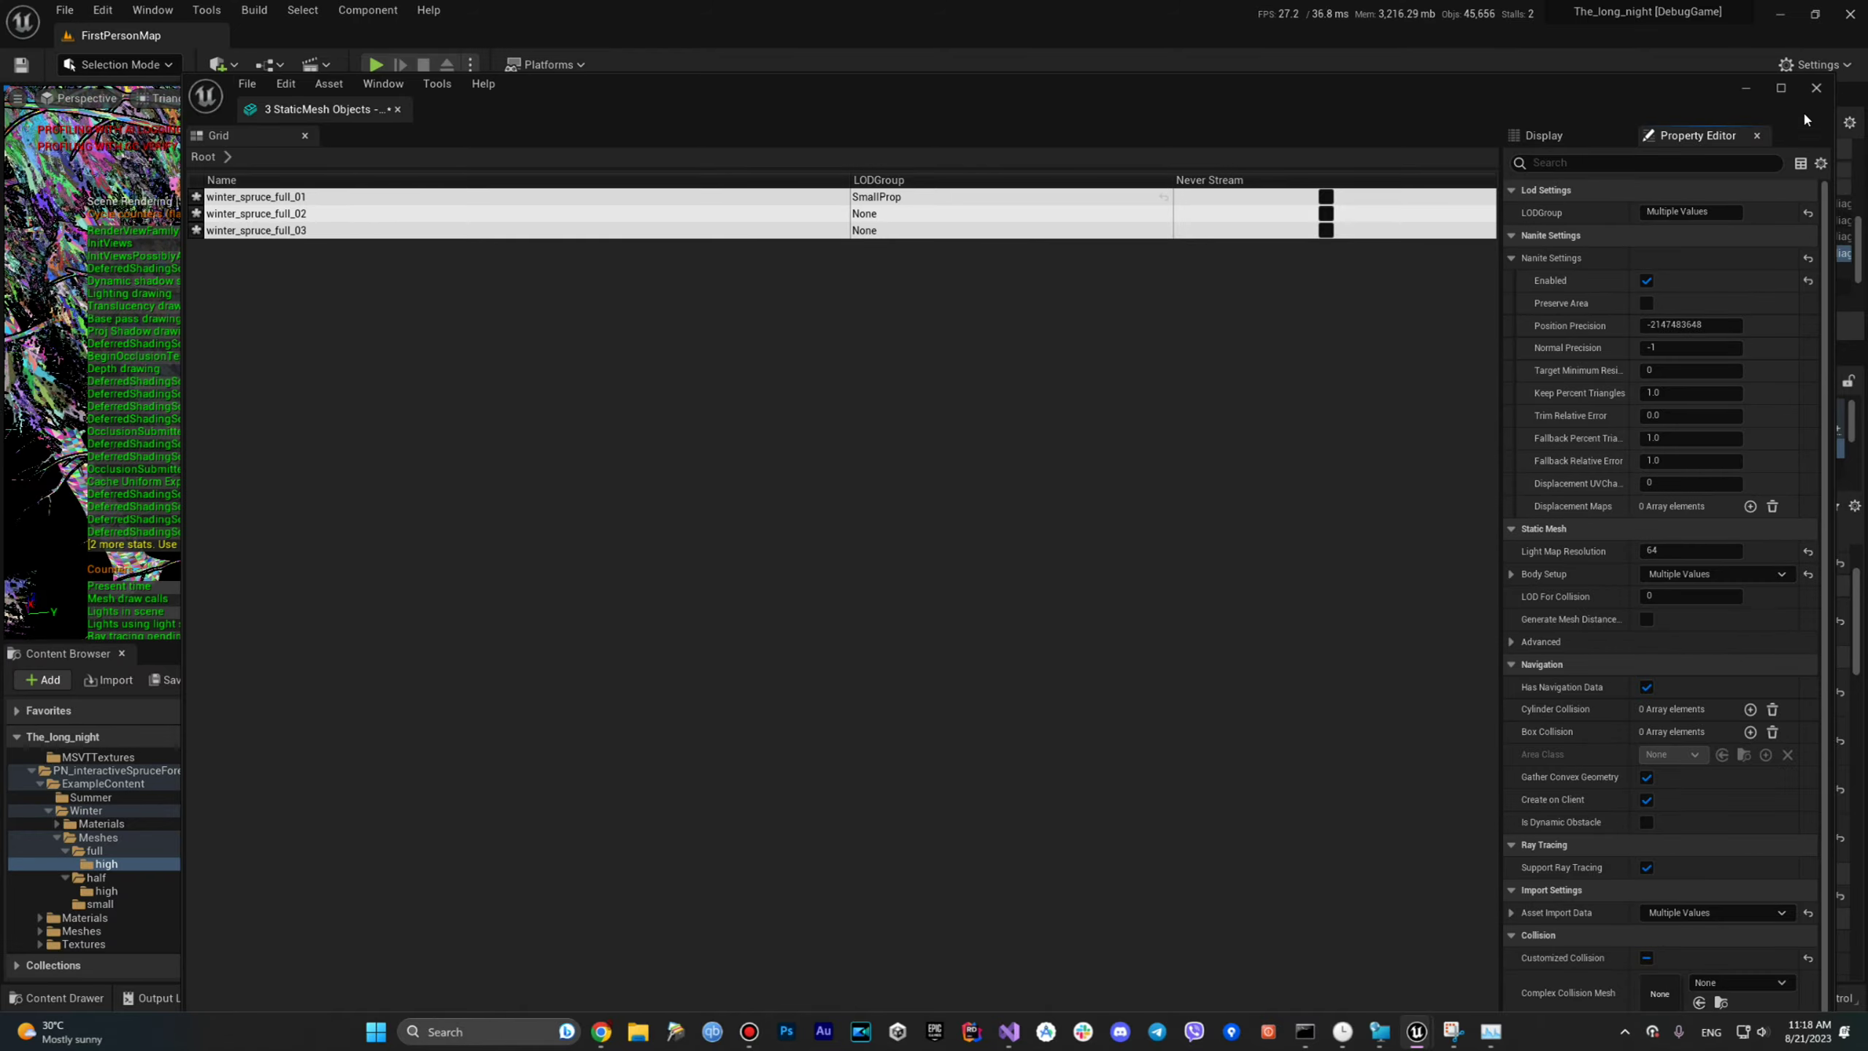
pyautogui.click(1815, 88)
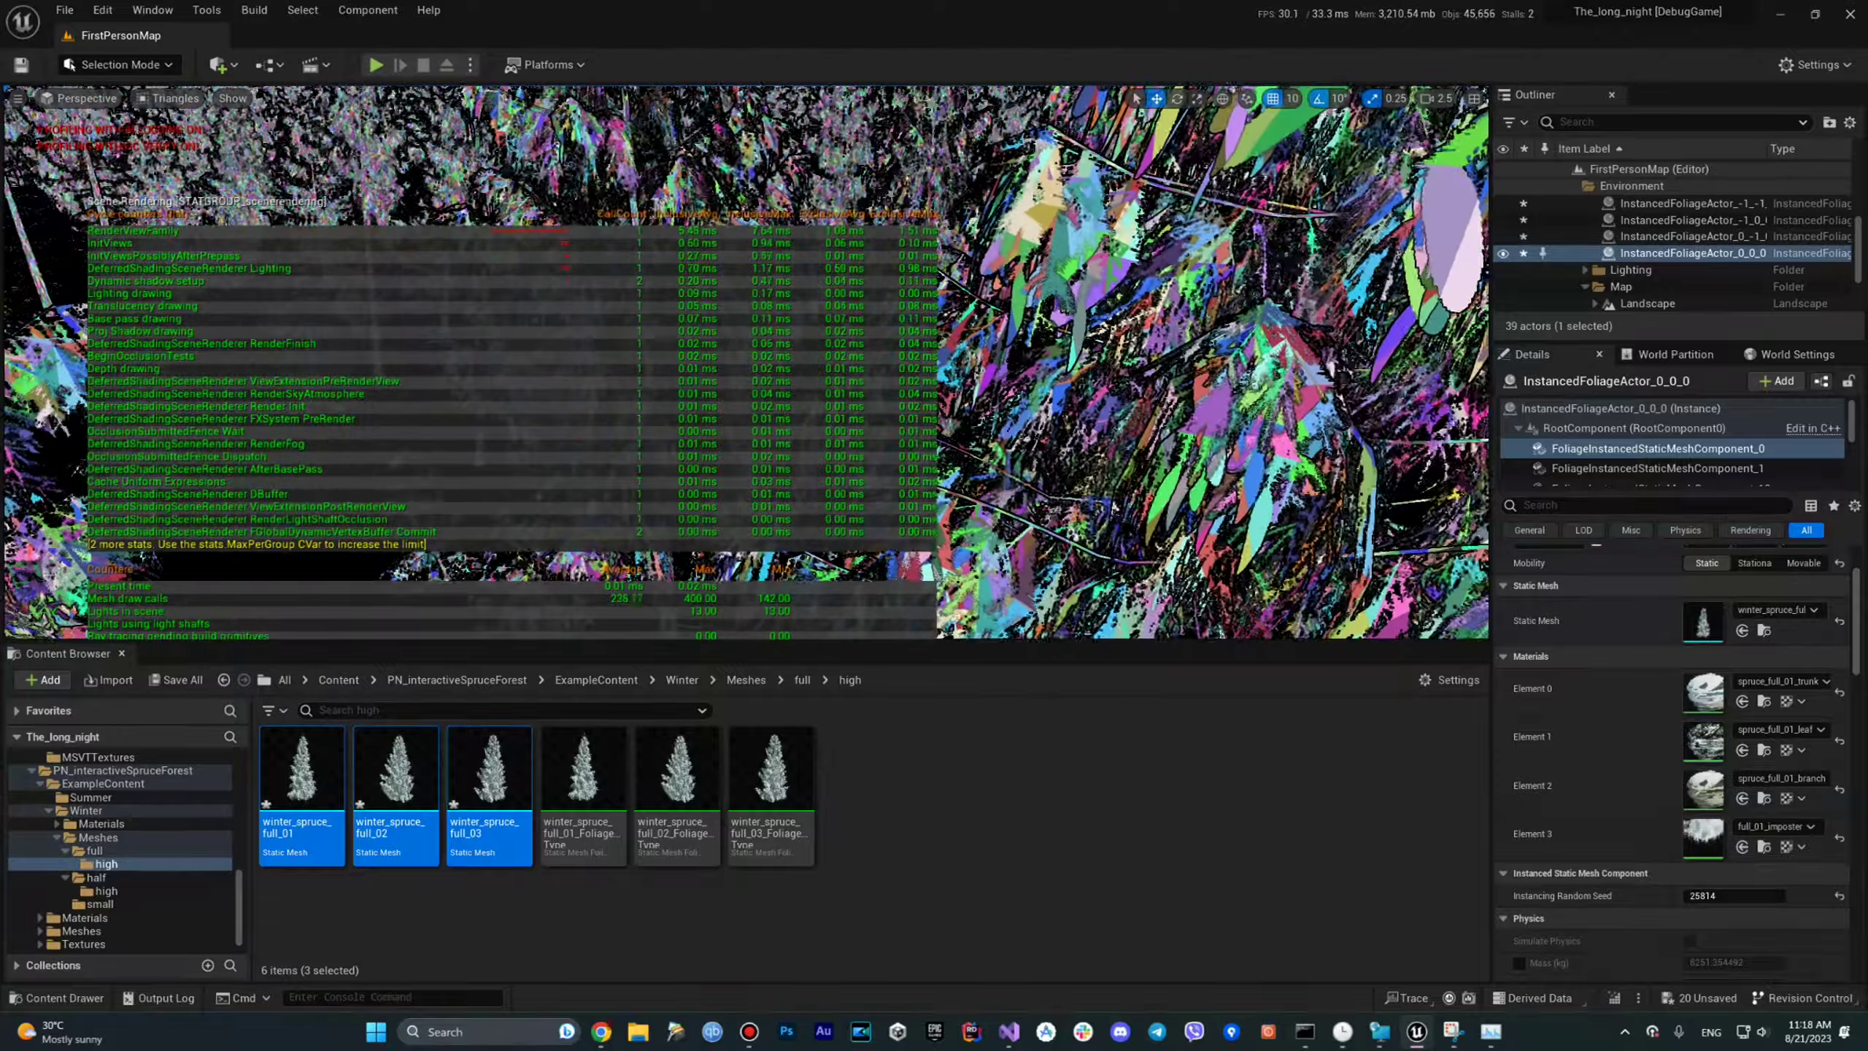
# Switch the viewport from Triangles back to Lit shading and move in close to the spruce branches.
pyautogui.click(169, 98)
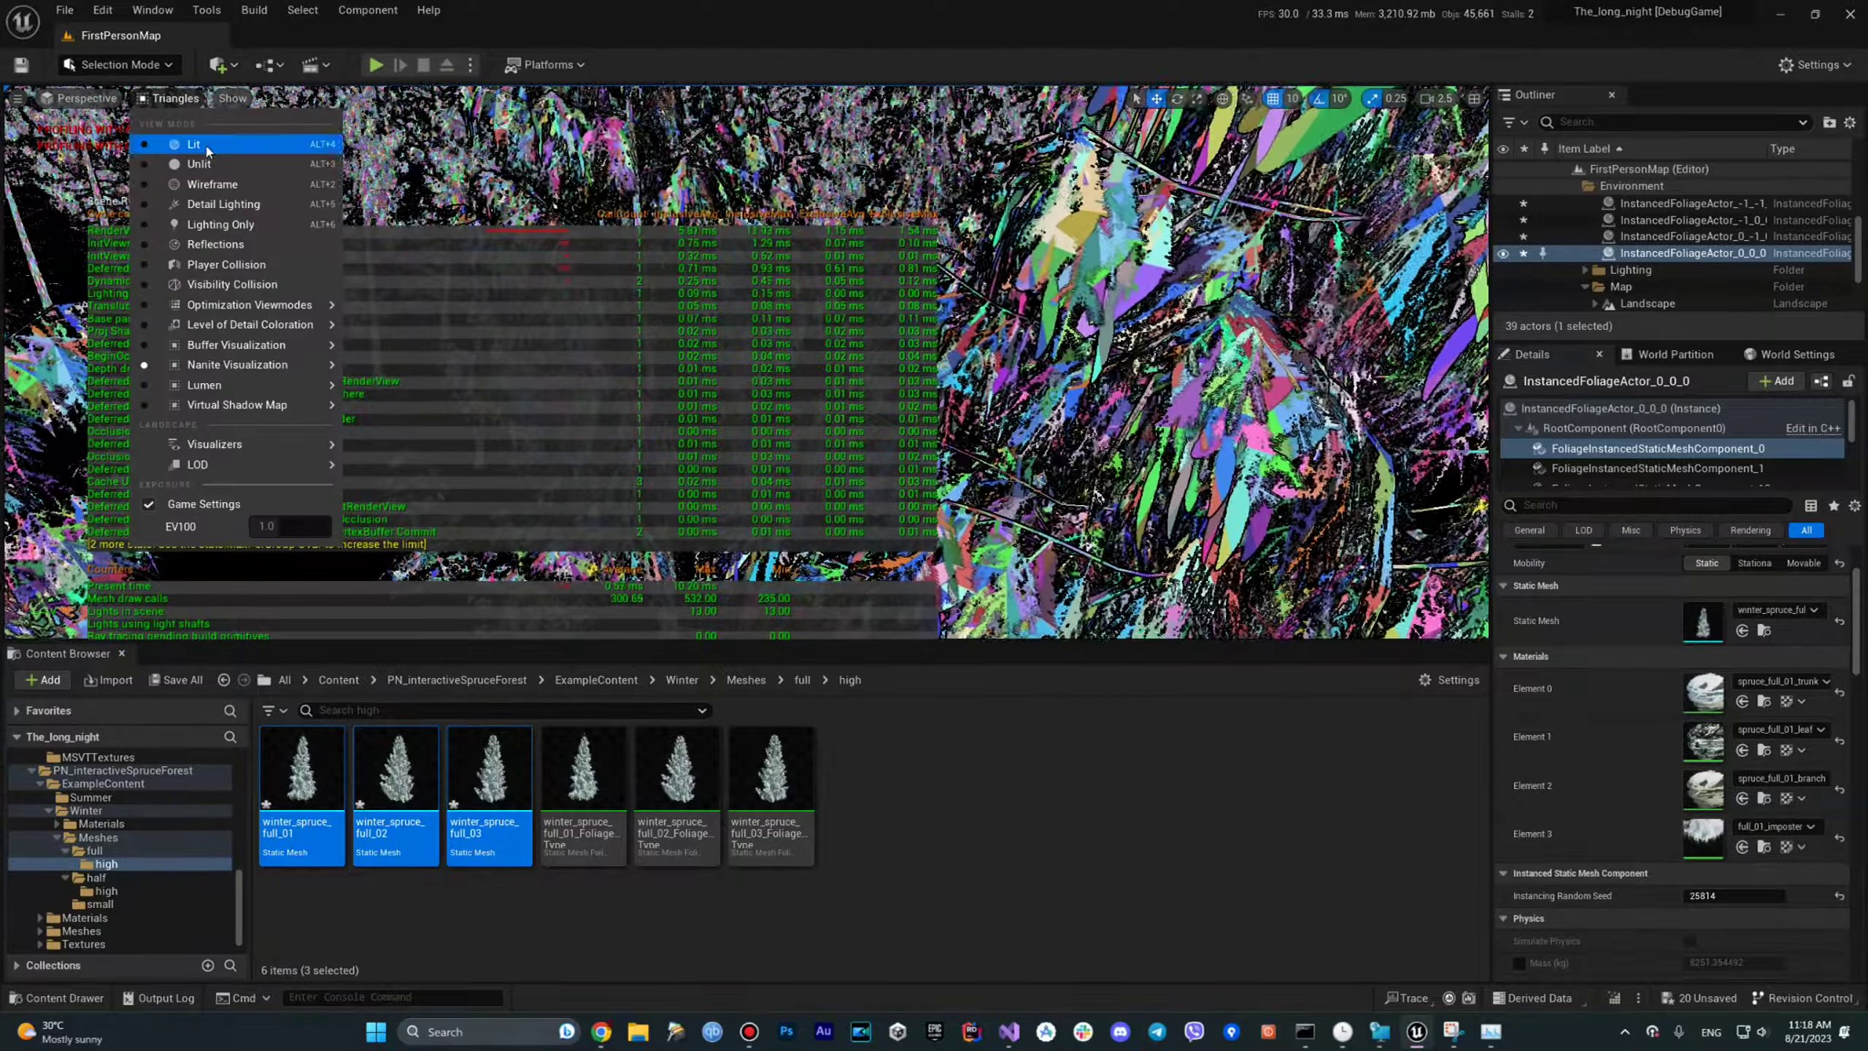
pyautogui.click(208, 150)
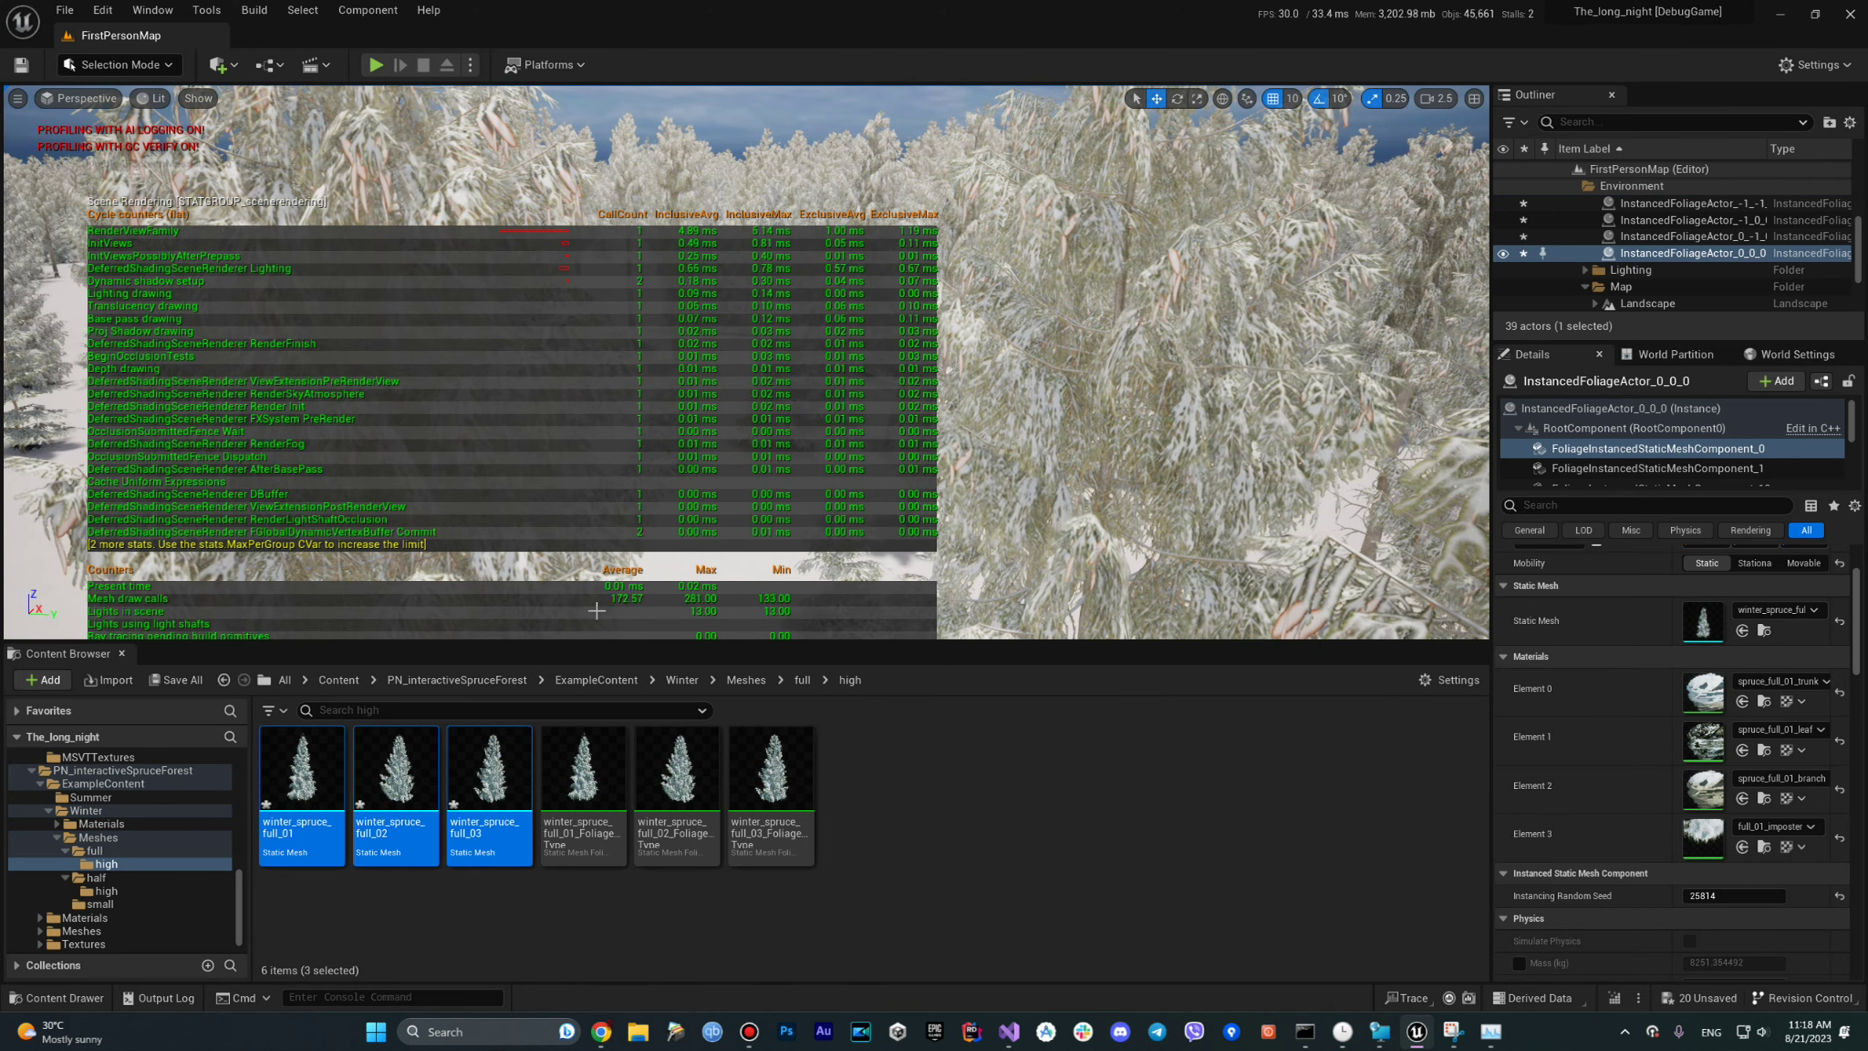
pyautogui.moveTo(596, 610); pyautogui.dragTo(596, 610, button='right')
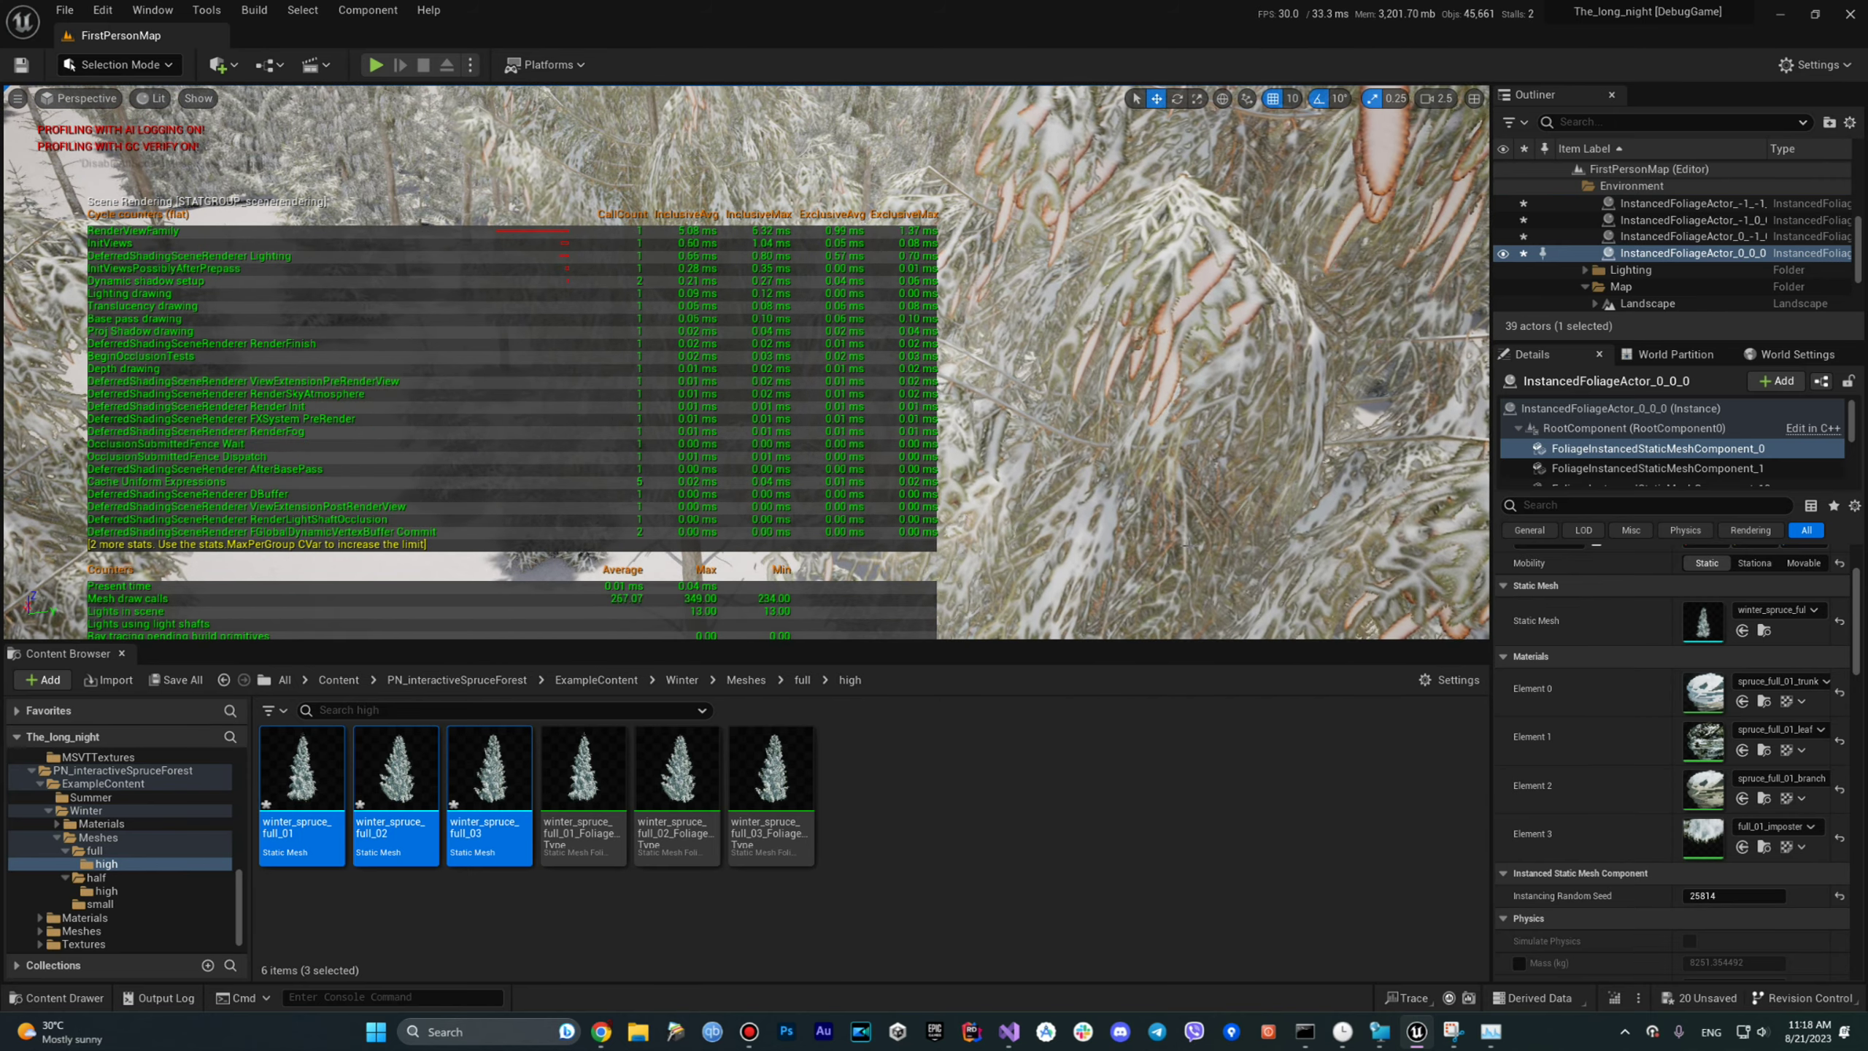
# Compare Task Manager's live readings (23% CPU, 25% memory, 56% GPU) with the earlier screenshot, then close the screenshot.
pyautogui.click(1489, 1031)
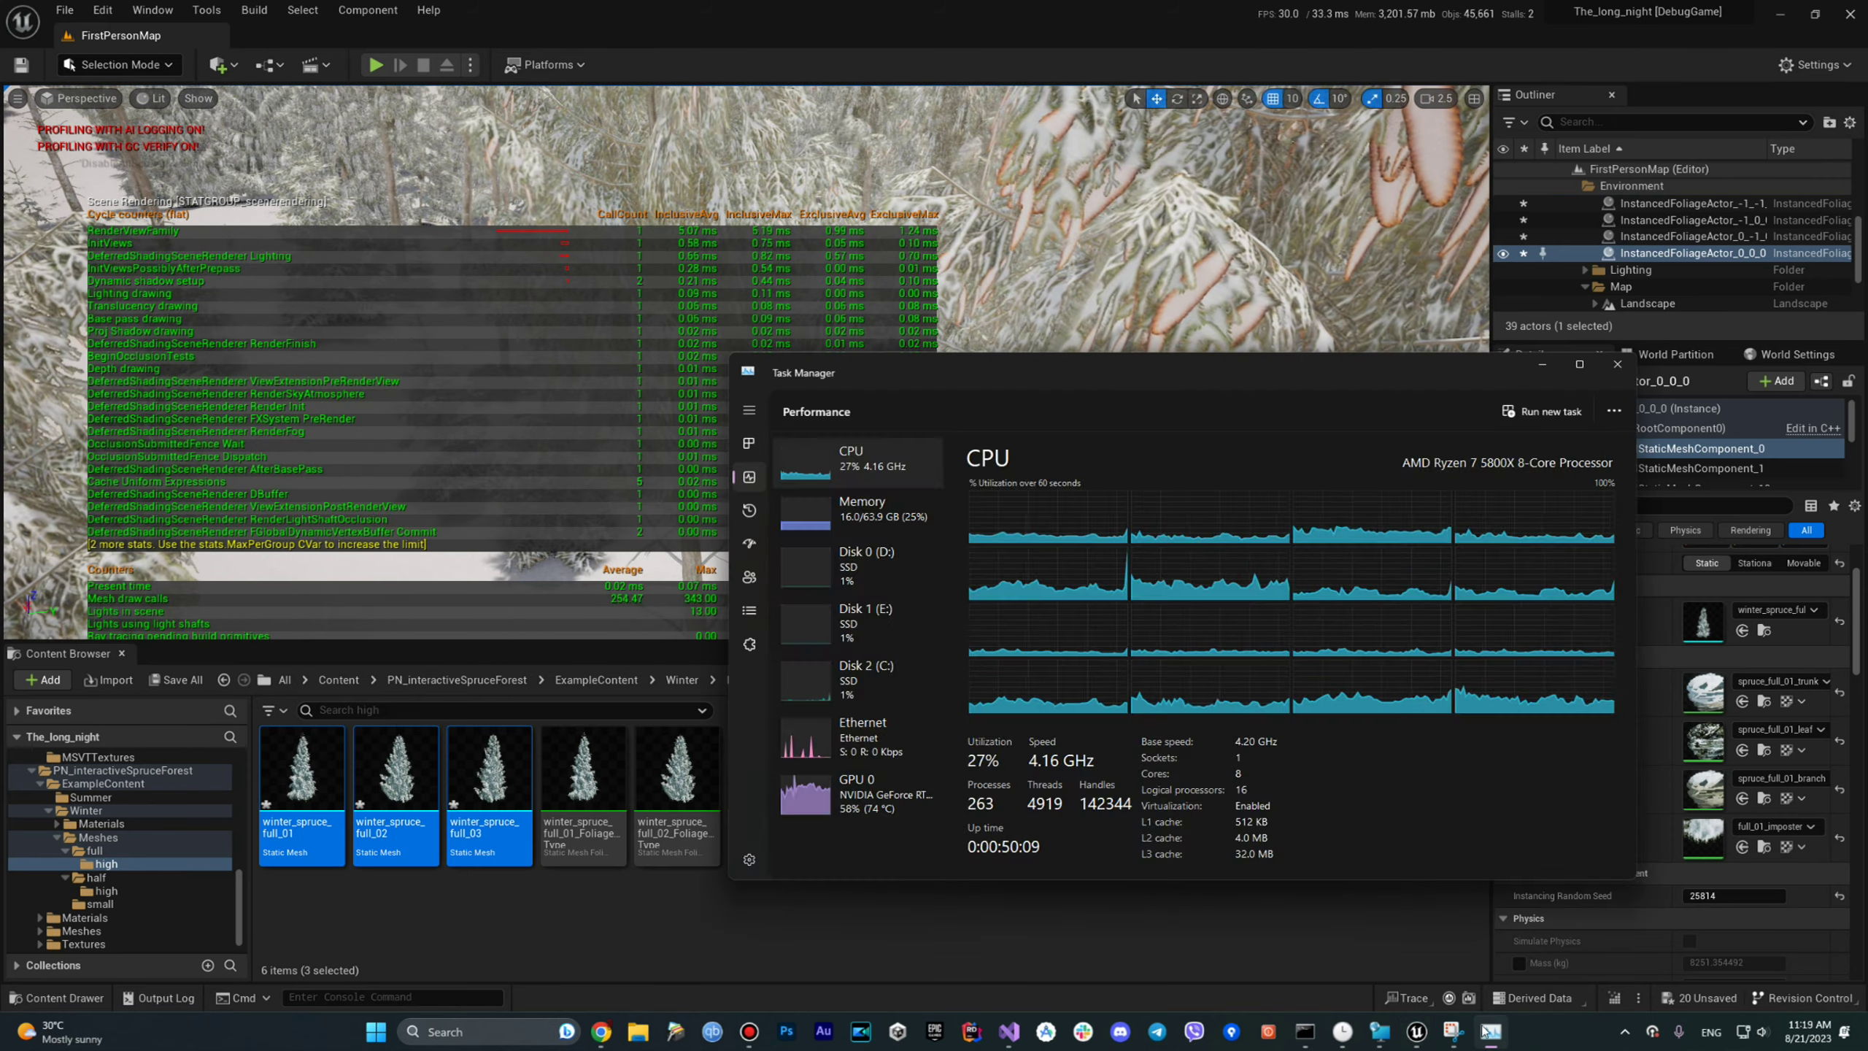
pyautogui.moveTo(1068, 371)
pyautogui.mouseDown()
pyautogui.moveTo(1348, 337)
pyautogui.moveTo(1378, 270)
pyautogui.mouseUp()
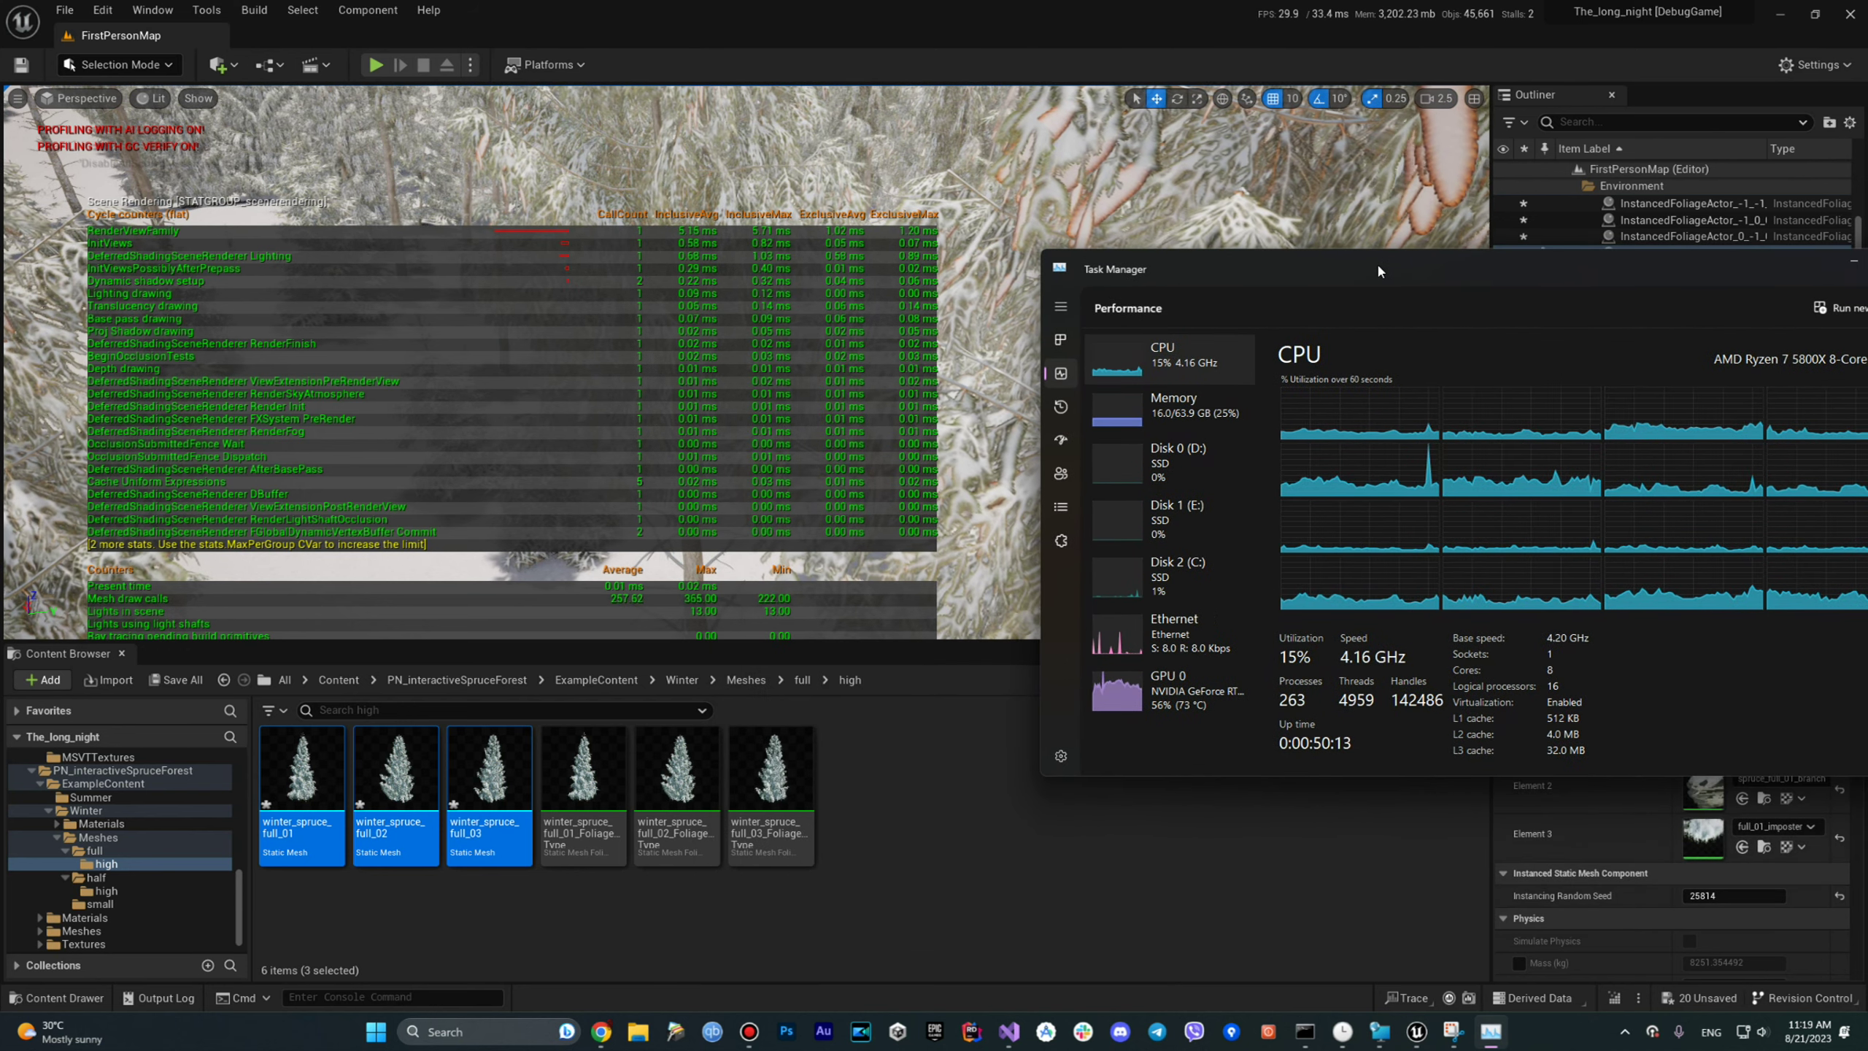
pyautogui.hotkey('alt', 'Tab')
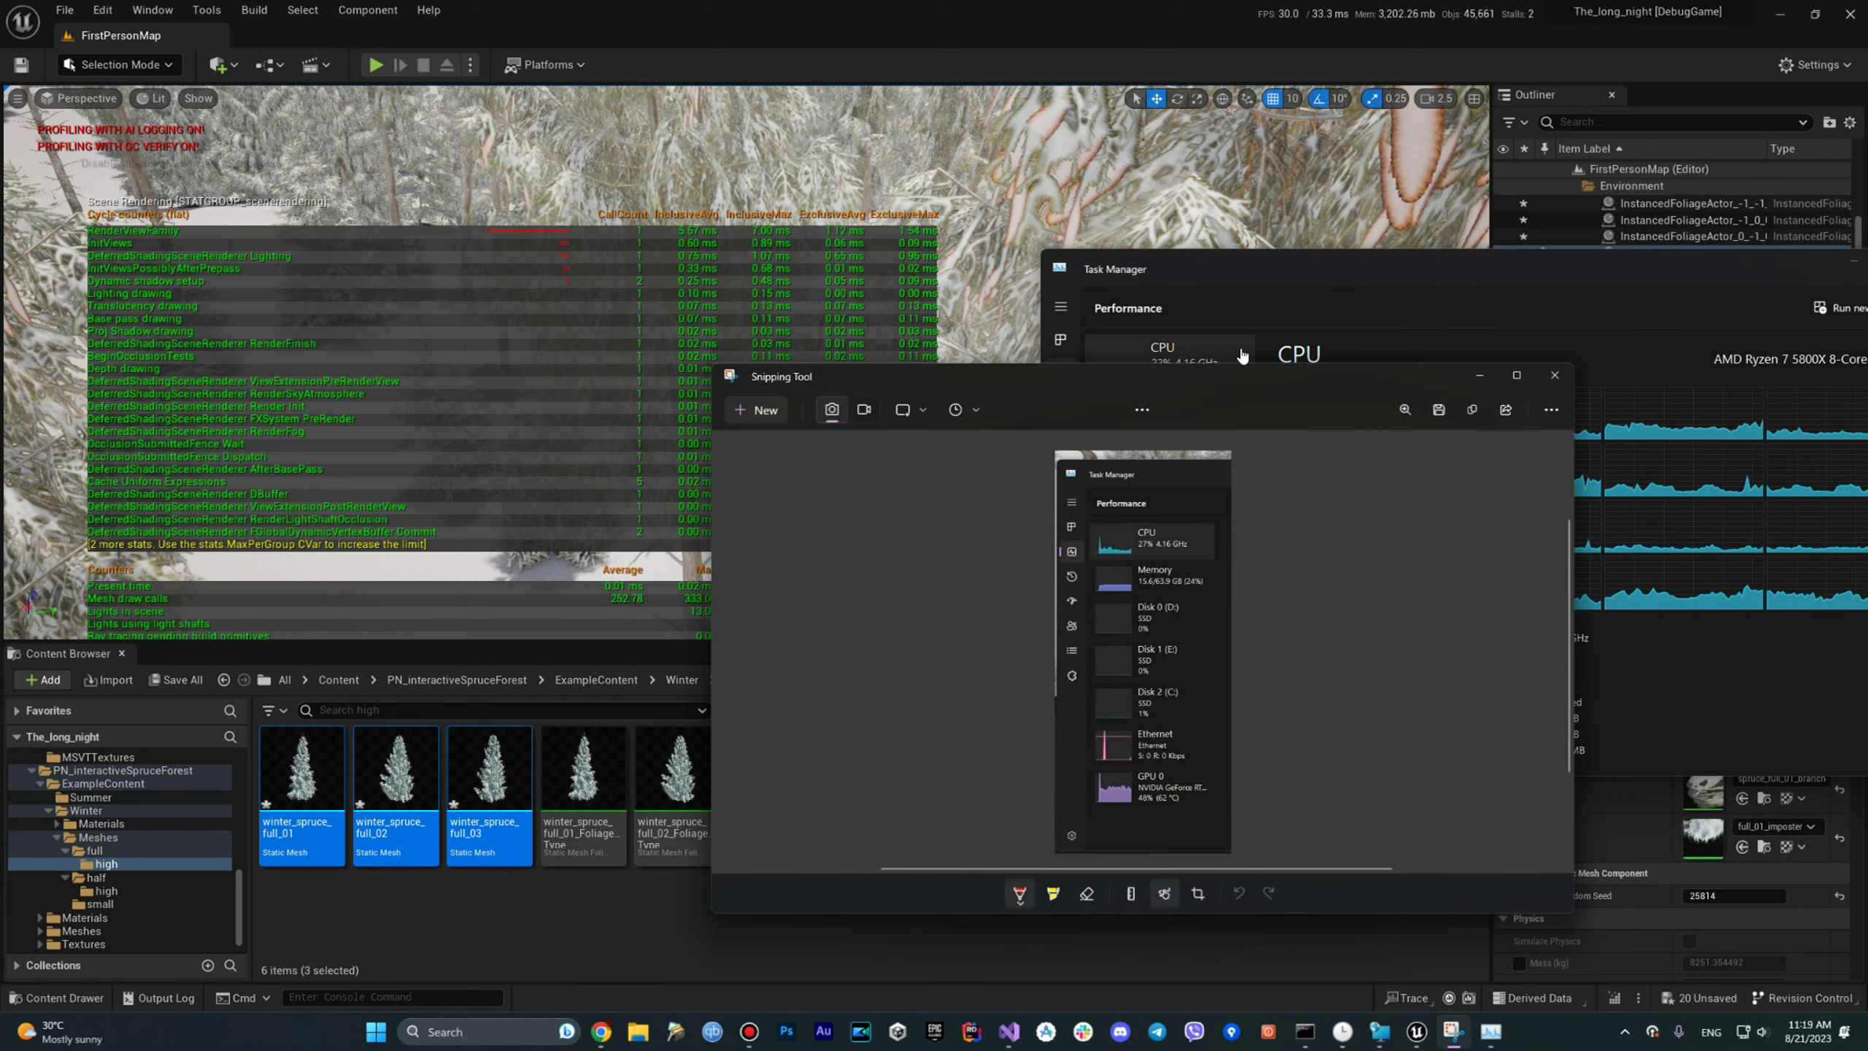
pyautogui.moveTo(1237, 371)
pyautogui.mouseDown()
pyautogui.moveTo(627, 598)
pyautogui.moveTo(745, 268)
pyautogui.mouseUp()
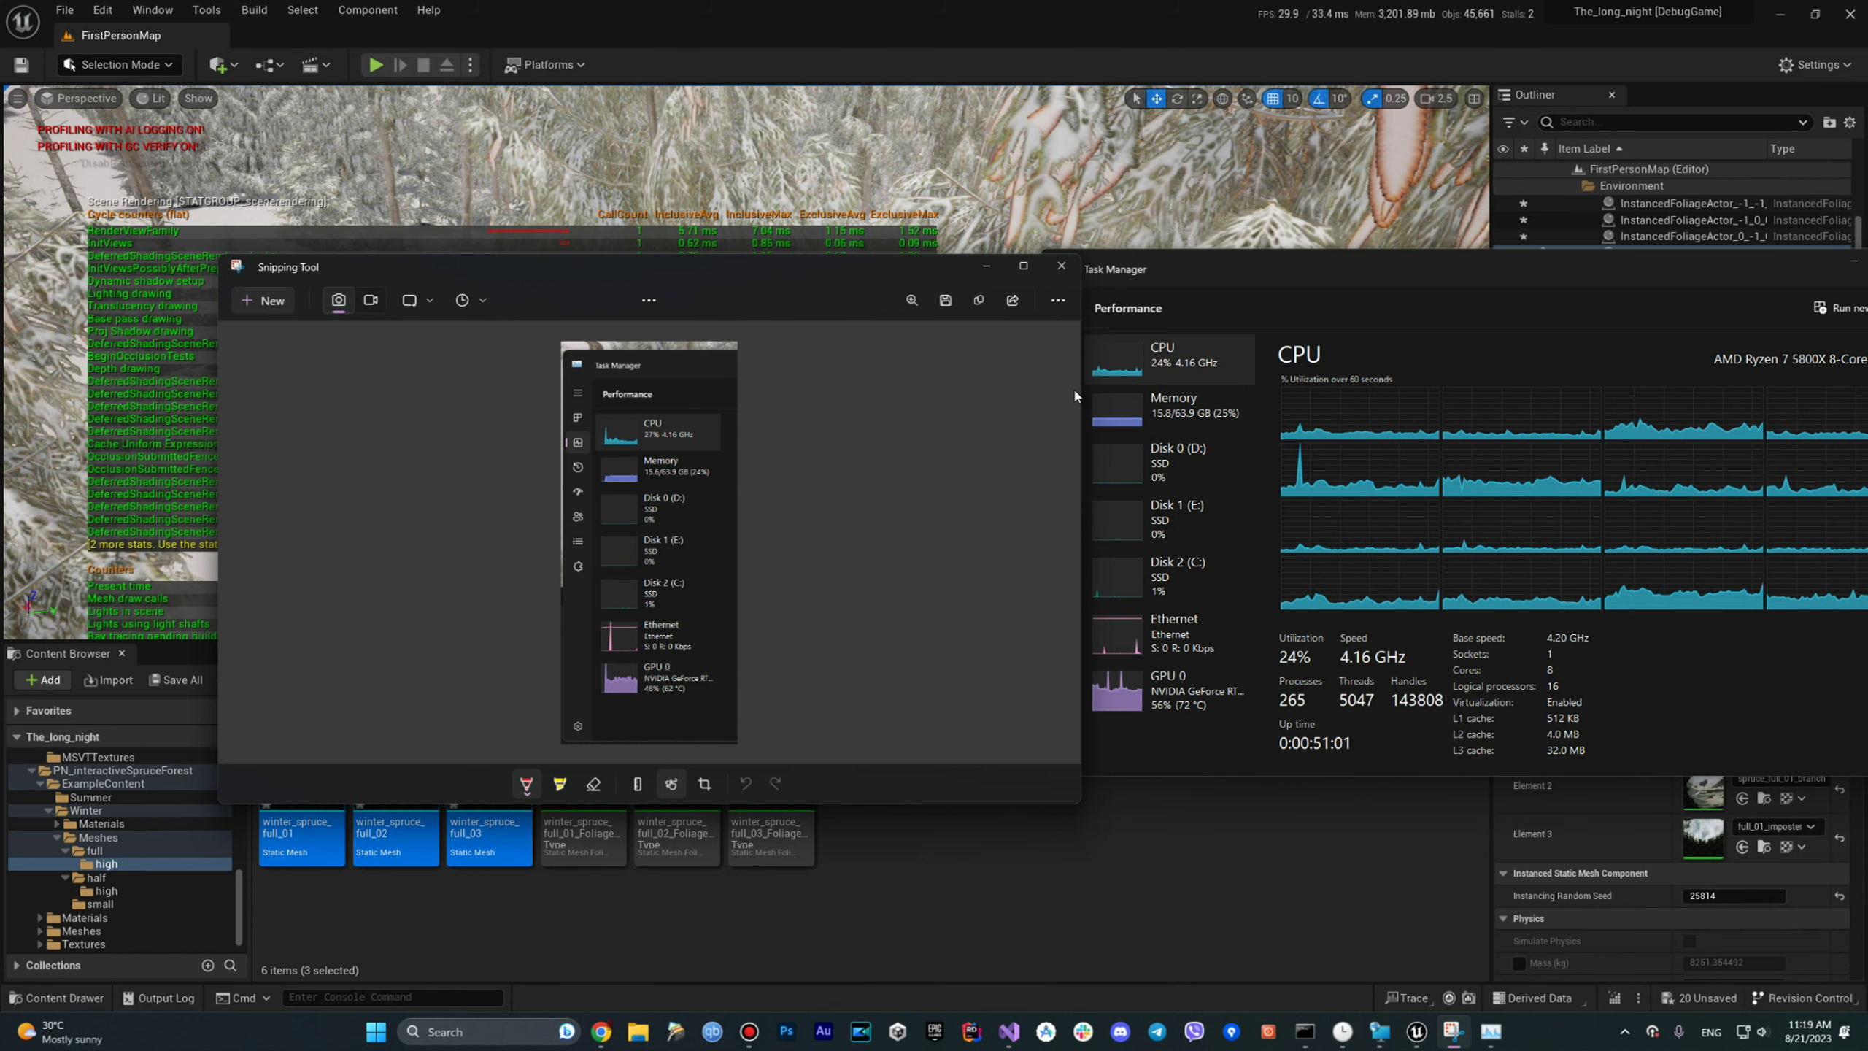
pyautogui.click(1060, 266)
# Close Task Manager, leaving the lit snowy spruce forest visible in the Unreal editor.
pyautogui.moveTo(1177, 268); pyautogui.dragTo(846, 294)
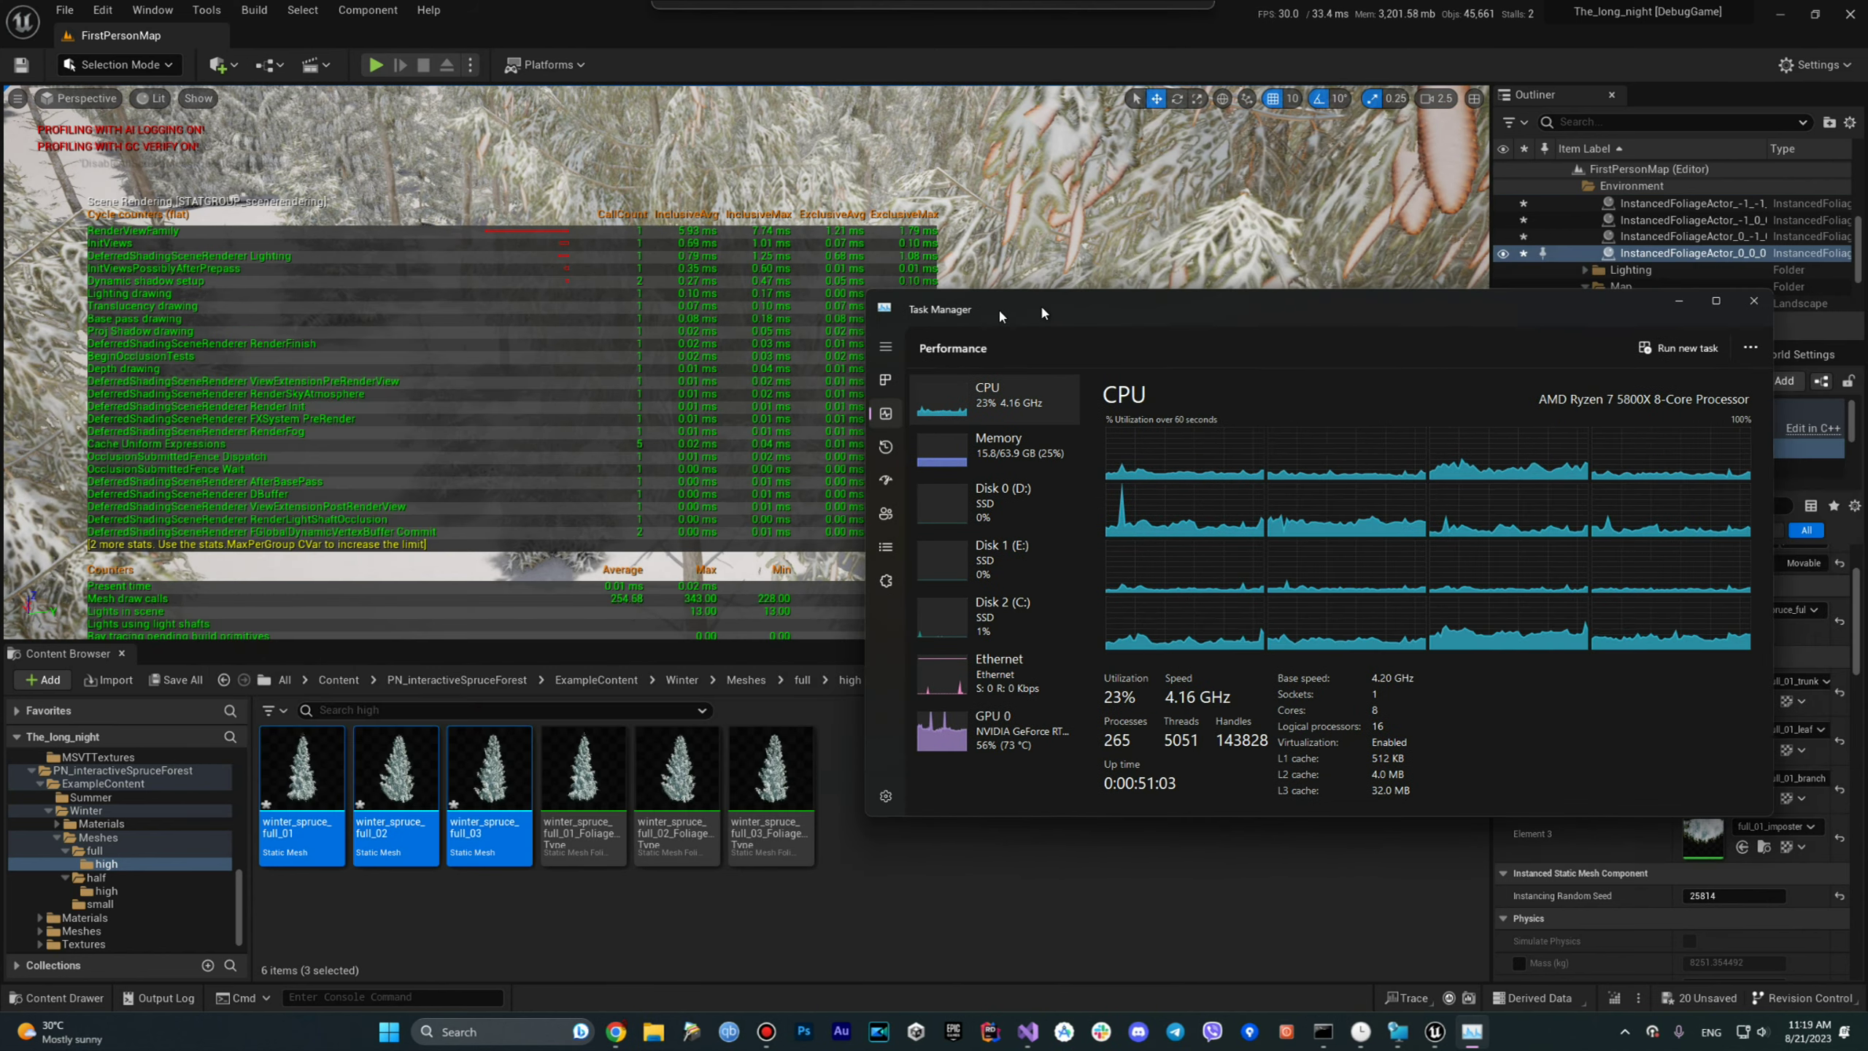
pyautogui.click(1592, 289)
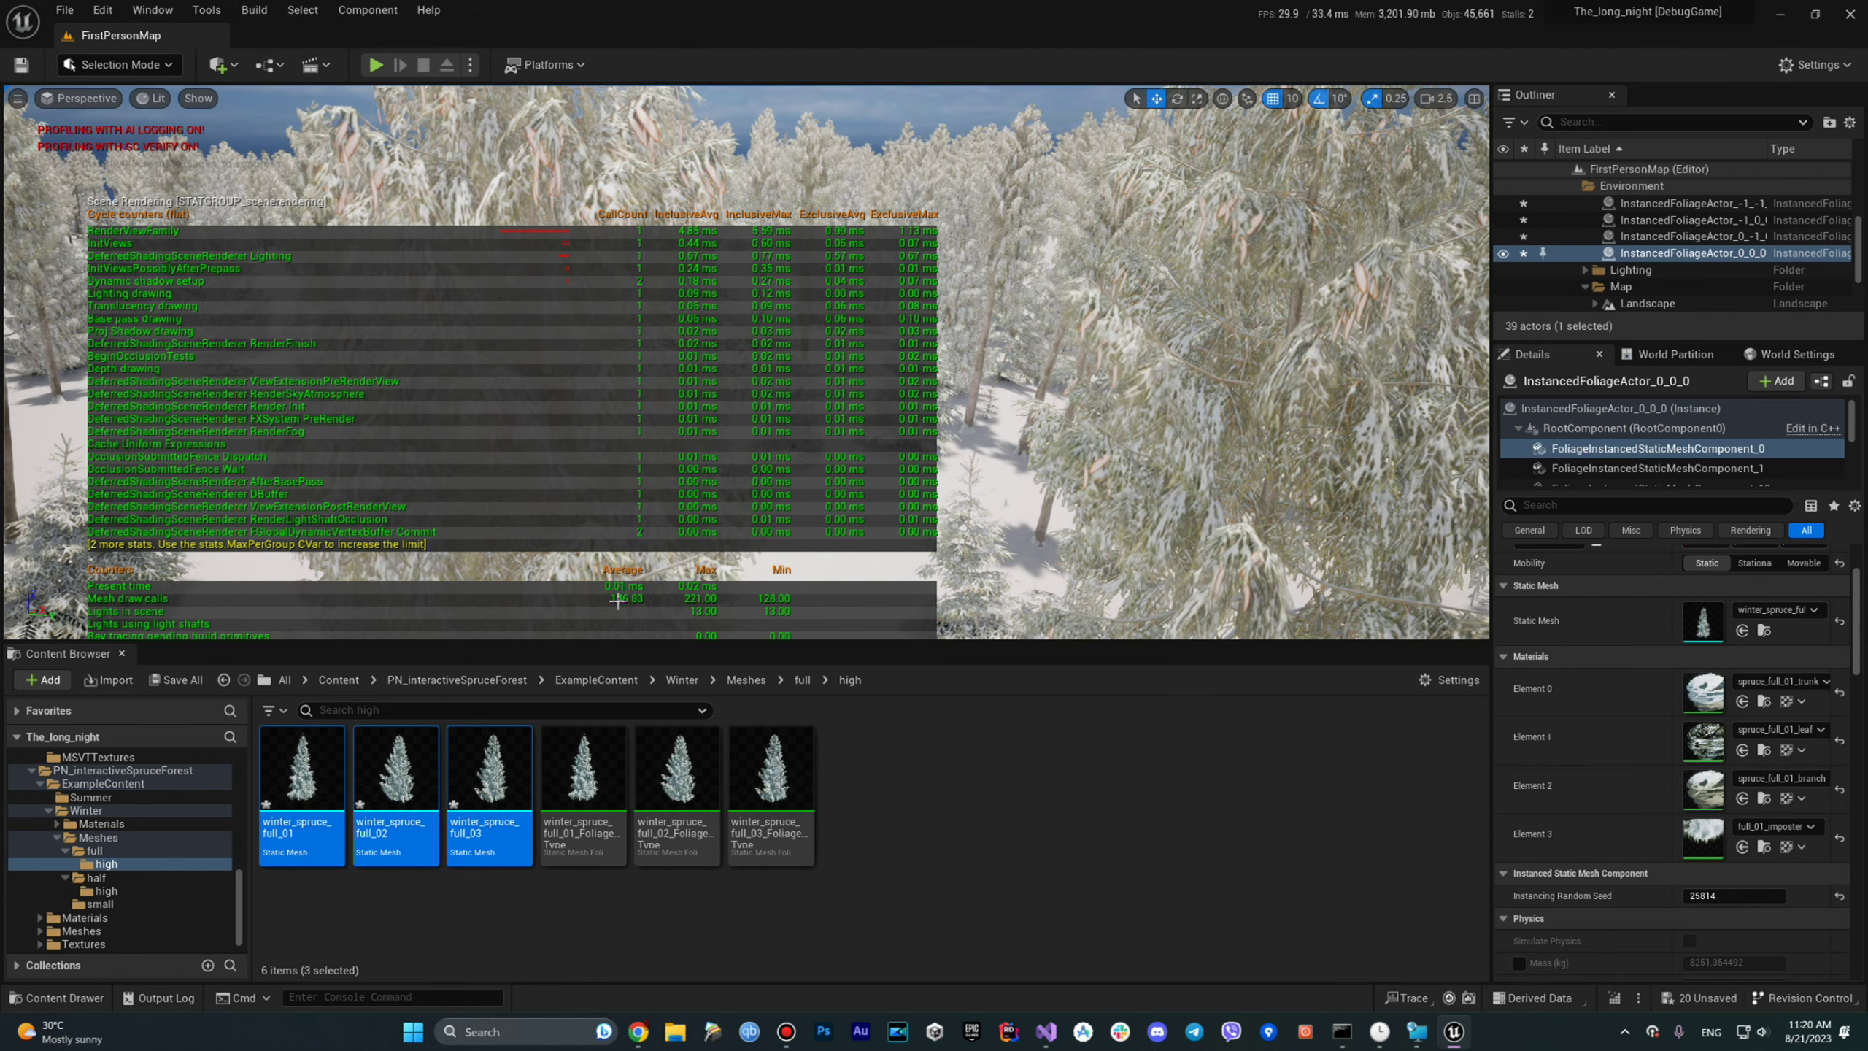
# Fly the camera through the Nanite spruce forest past the railway tracks and deer, then pull back wide.
pyautogui.press('w')
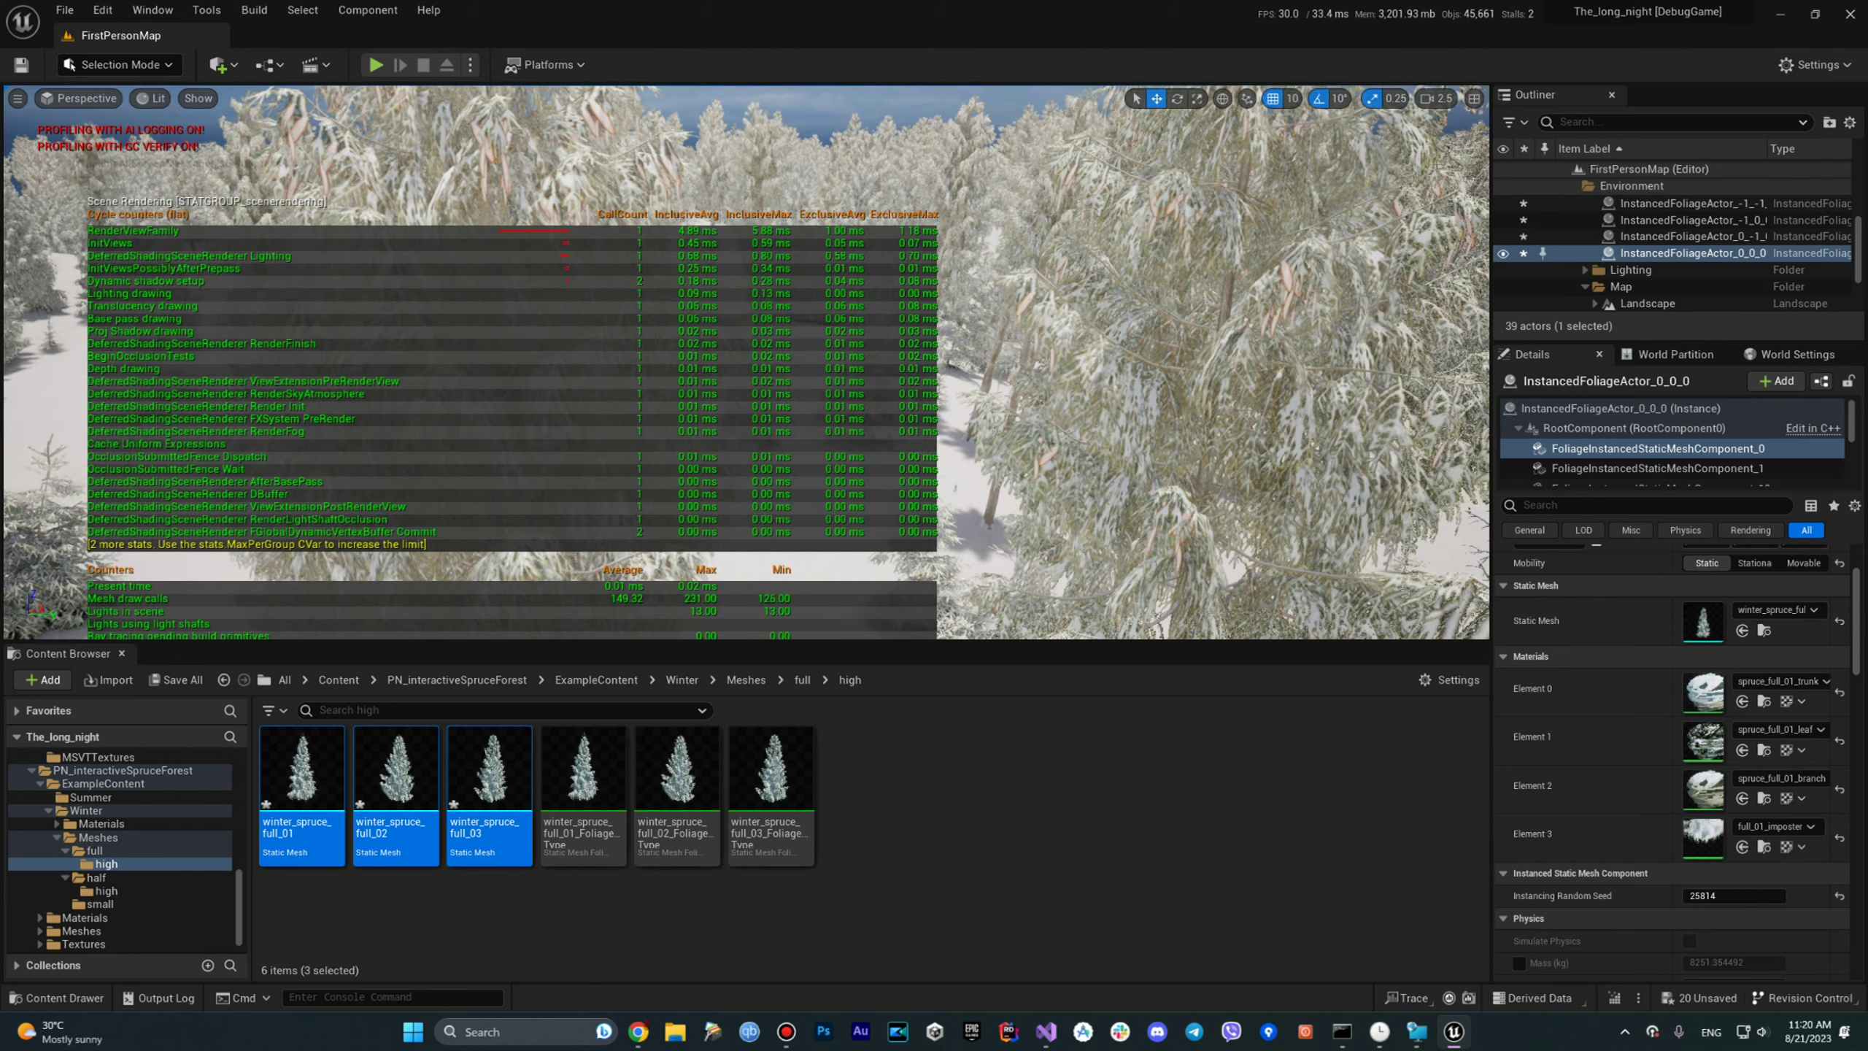
pyautogui.press('w')
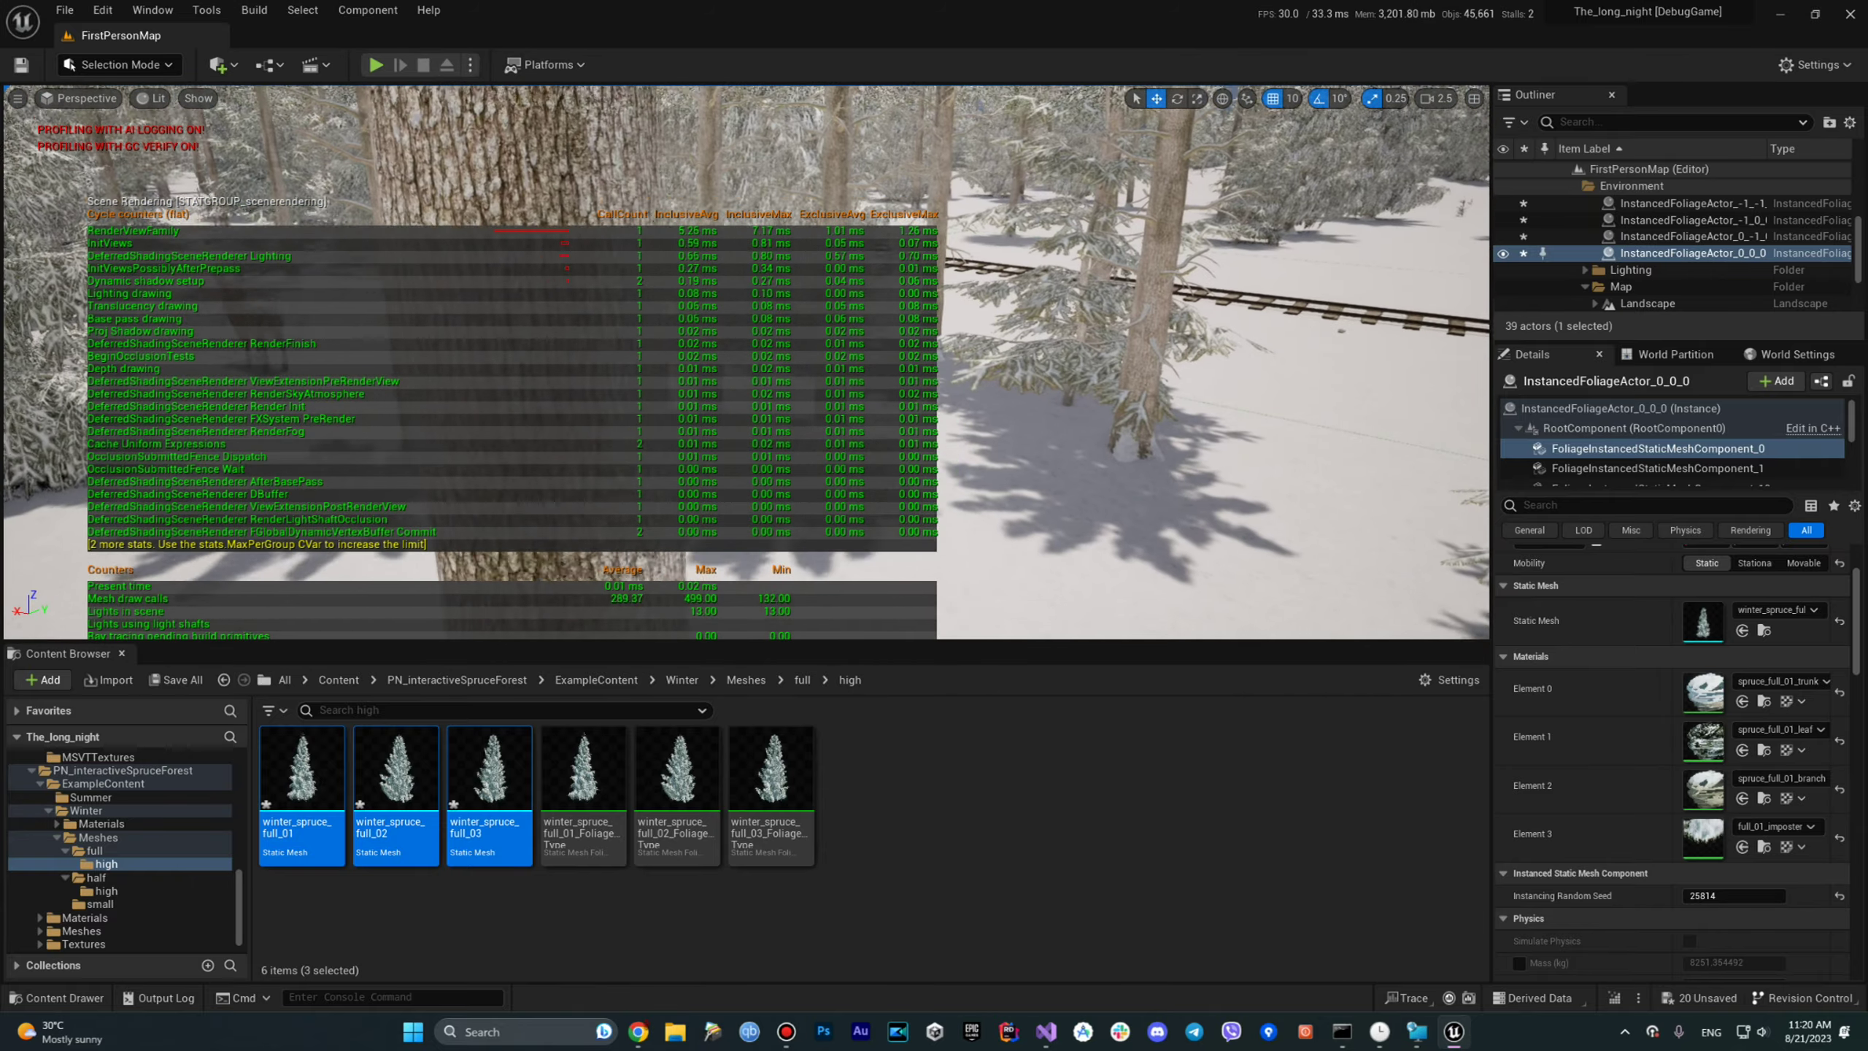
pyautogui.press('w')
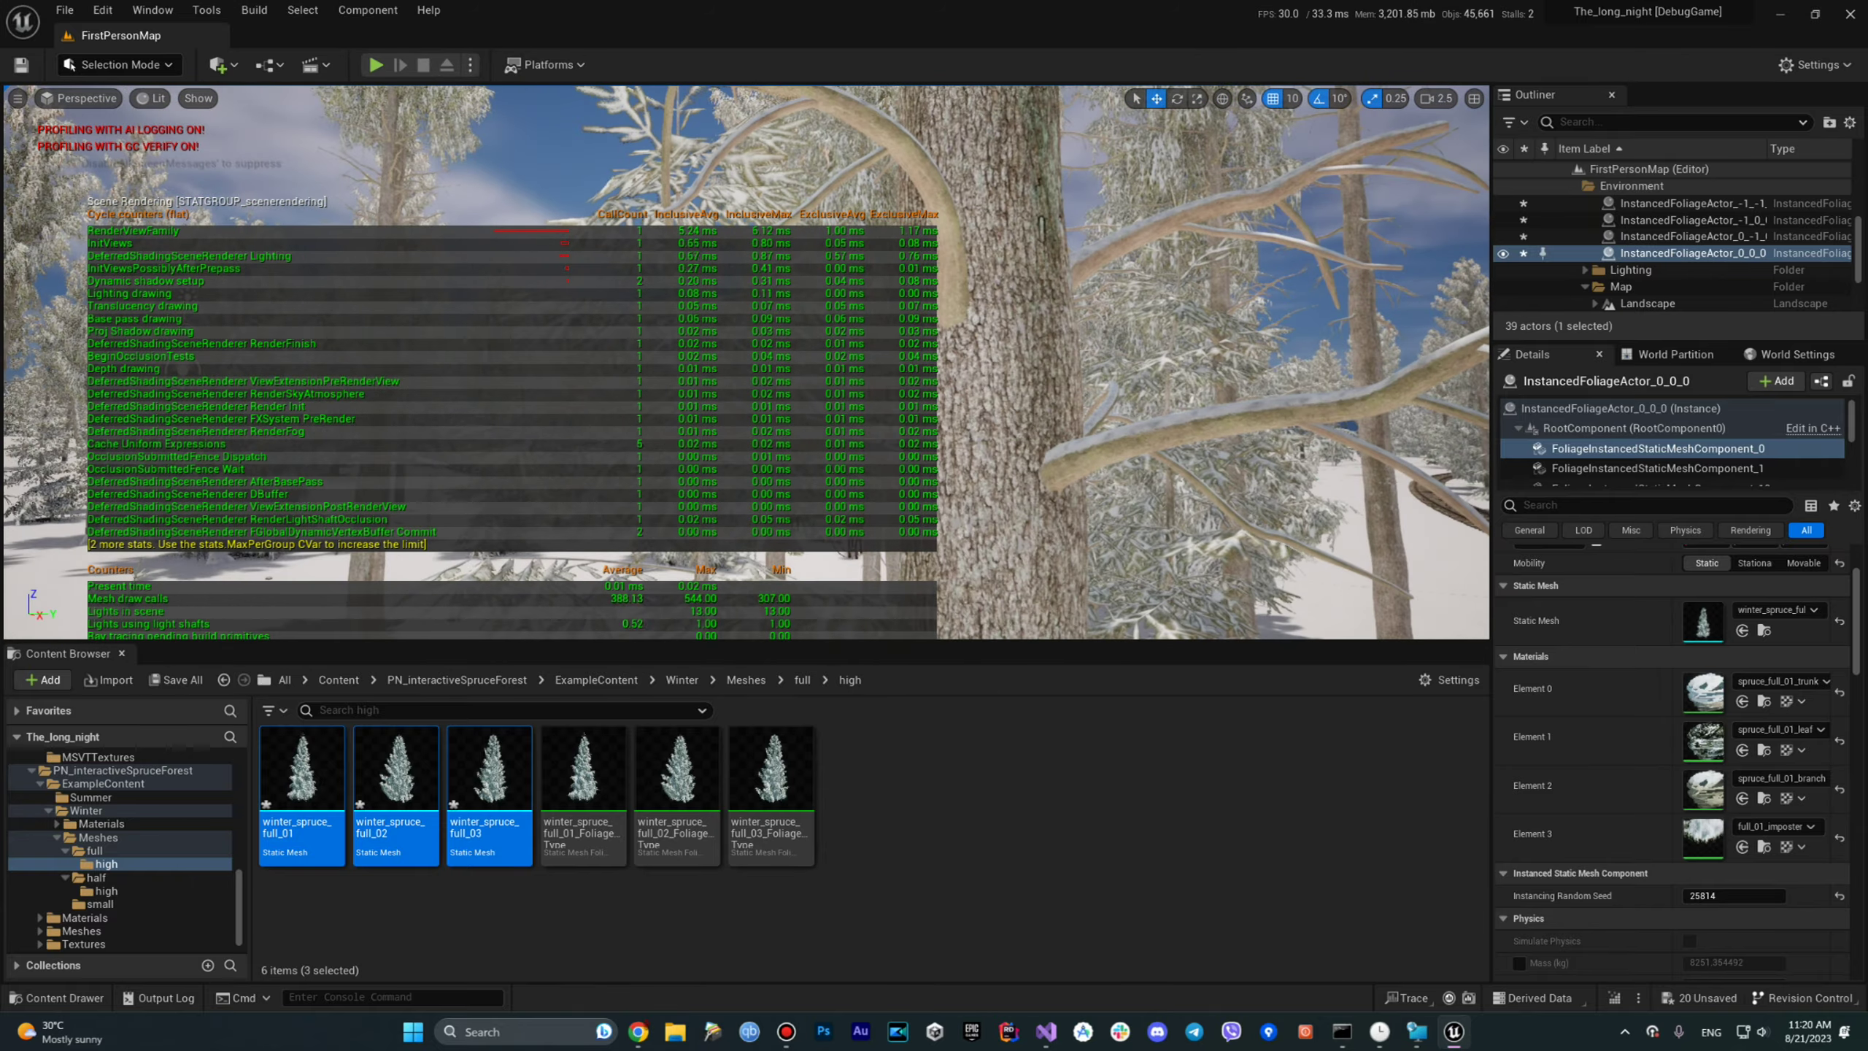
pyautogui.press('w')
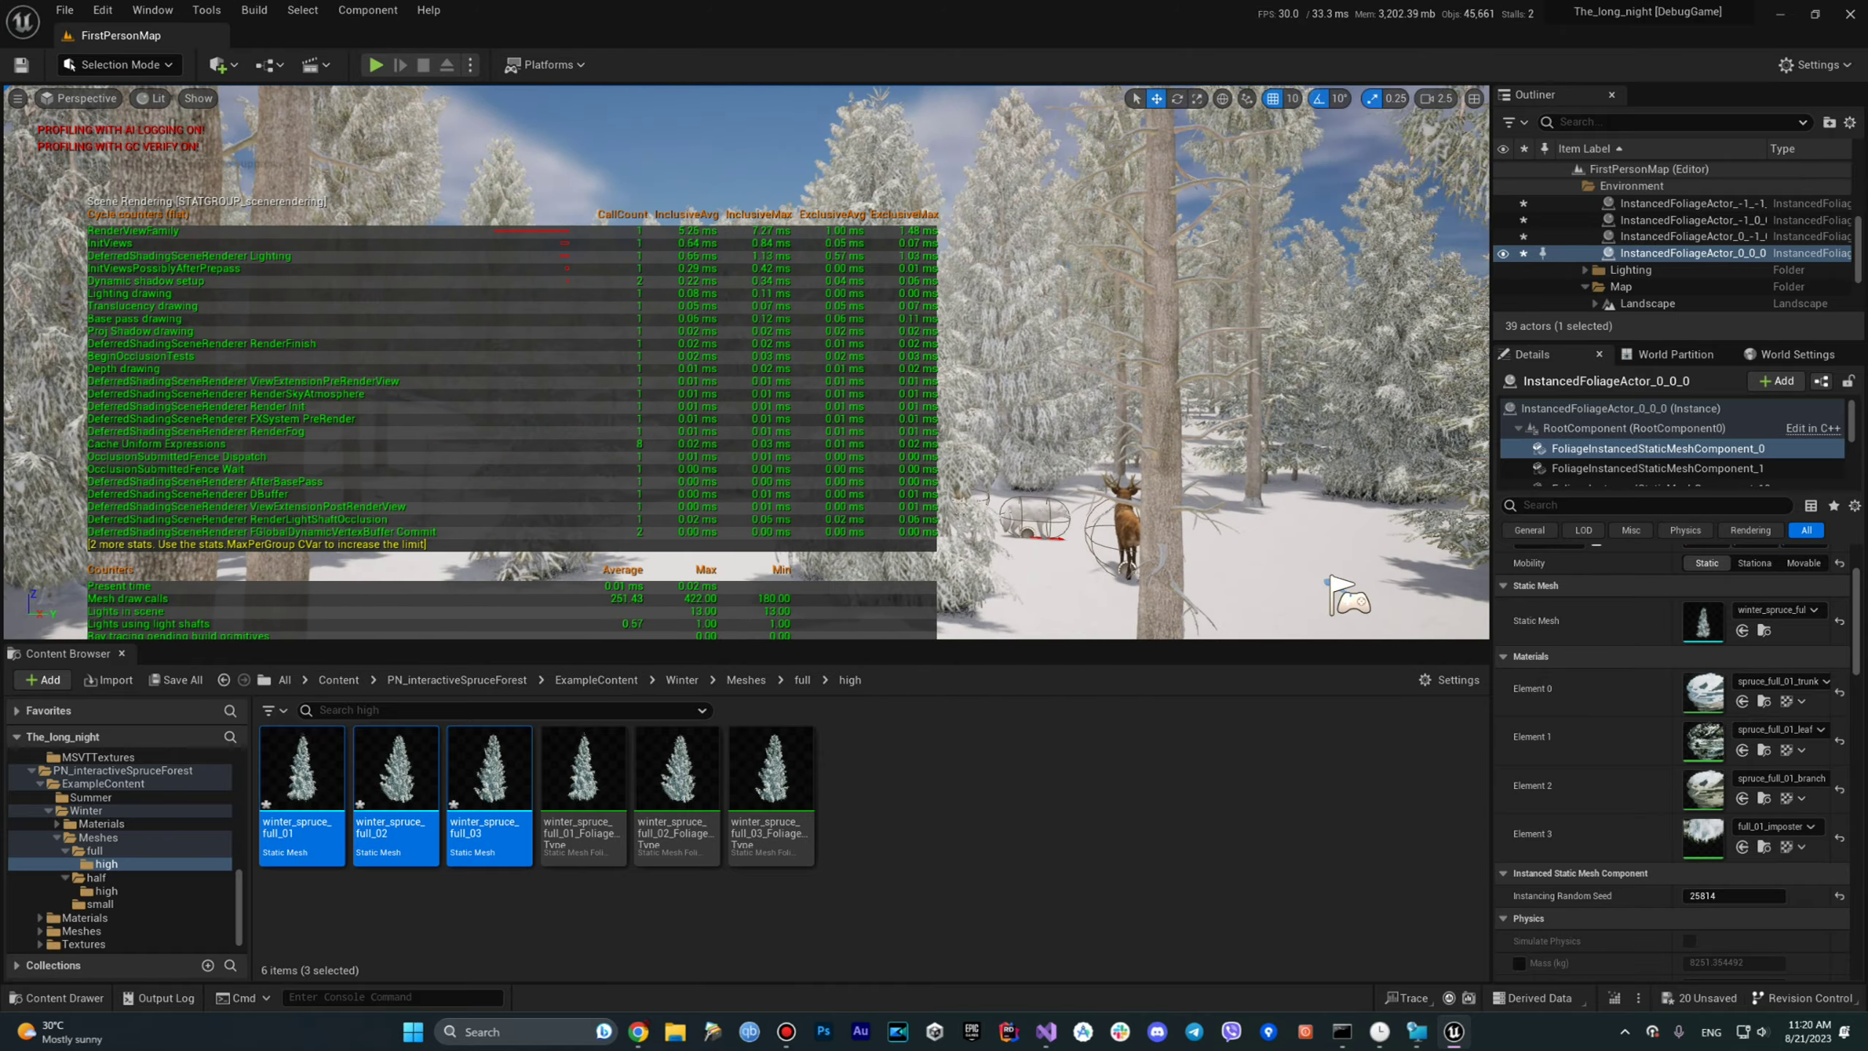
pyautogui.press('w')
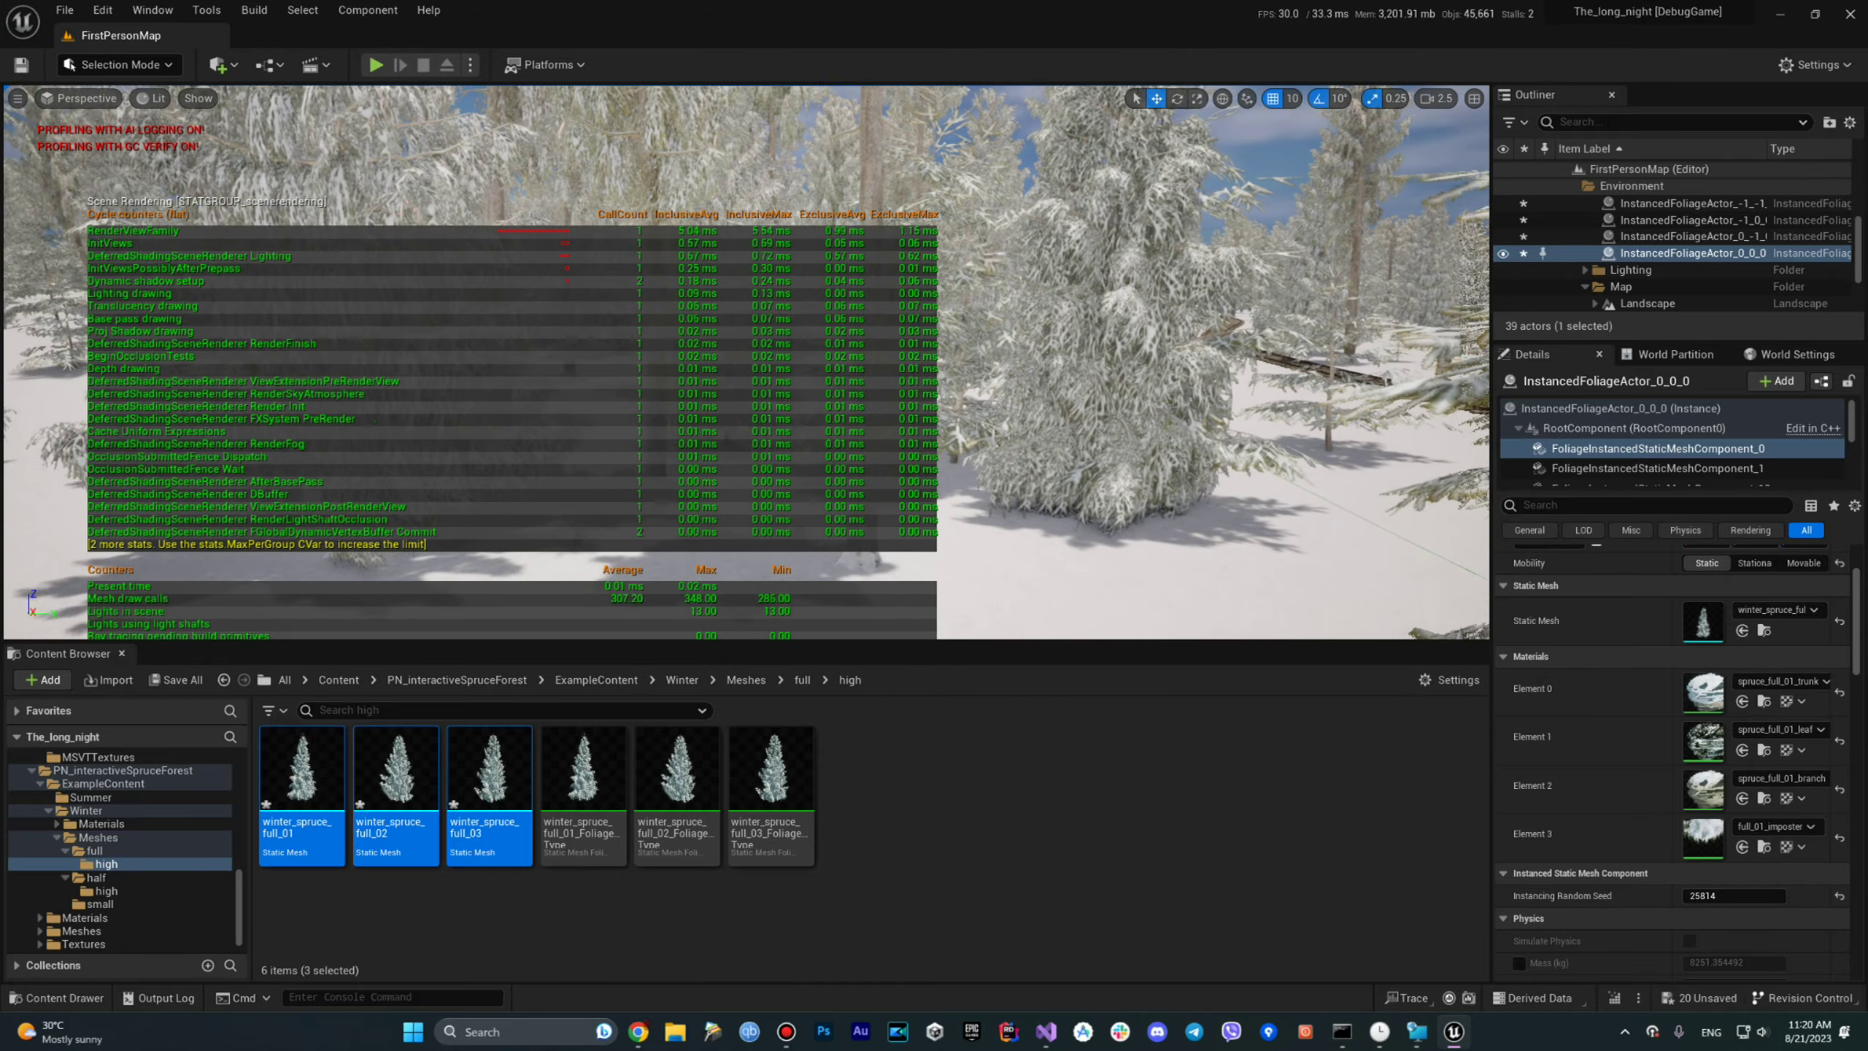
pyautogui.press('w')
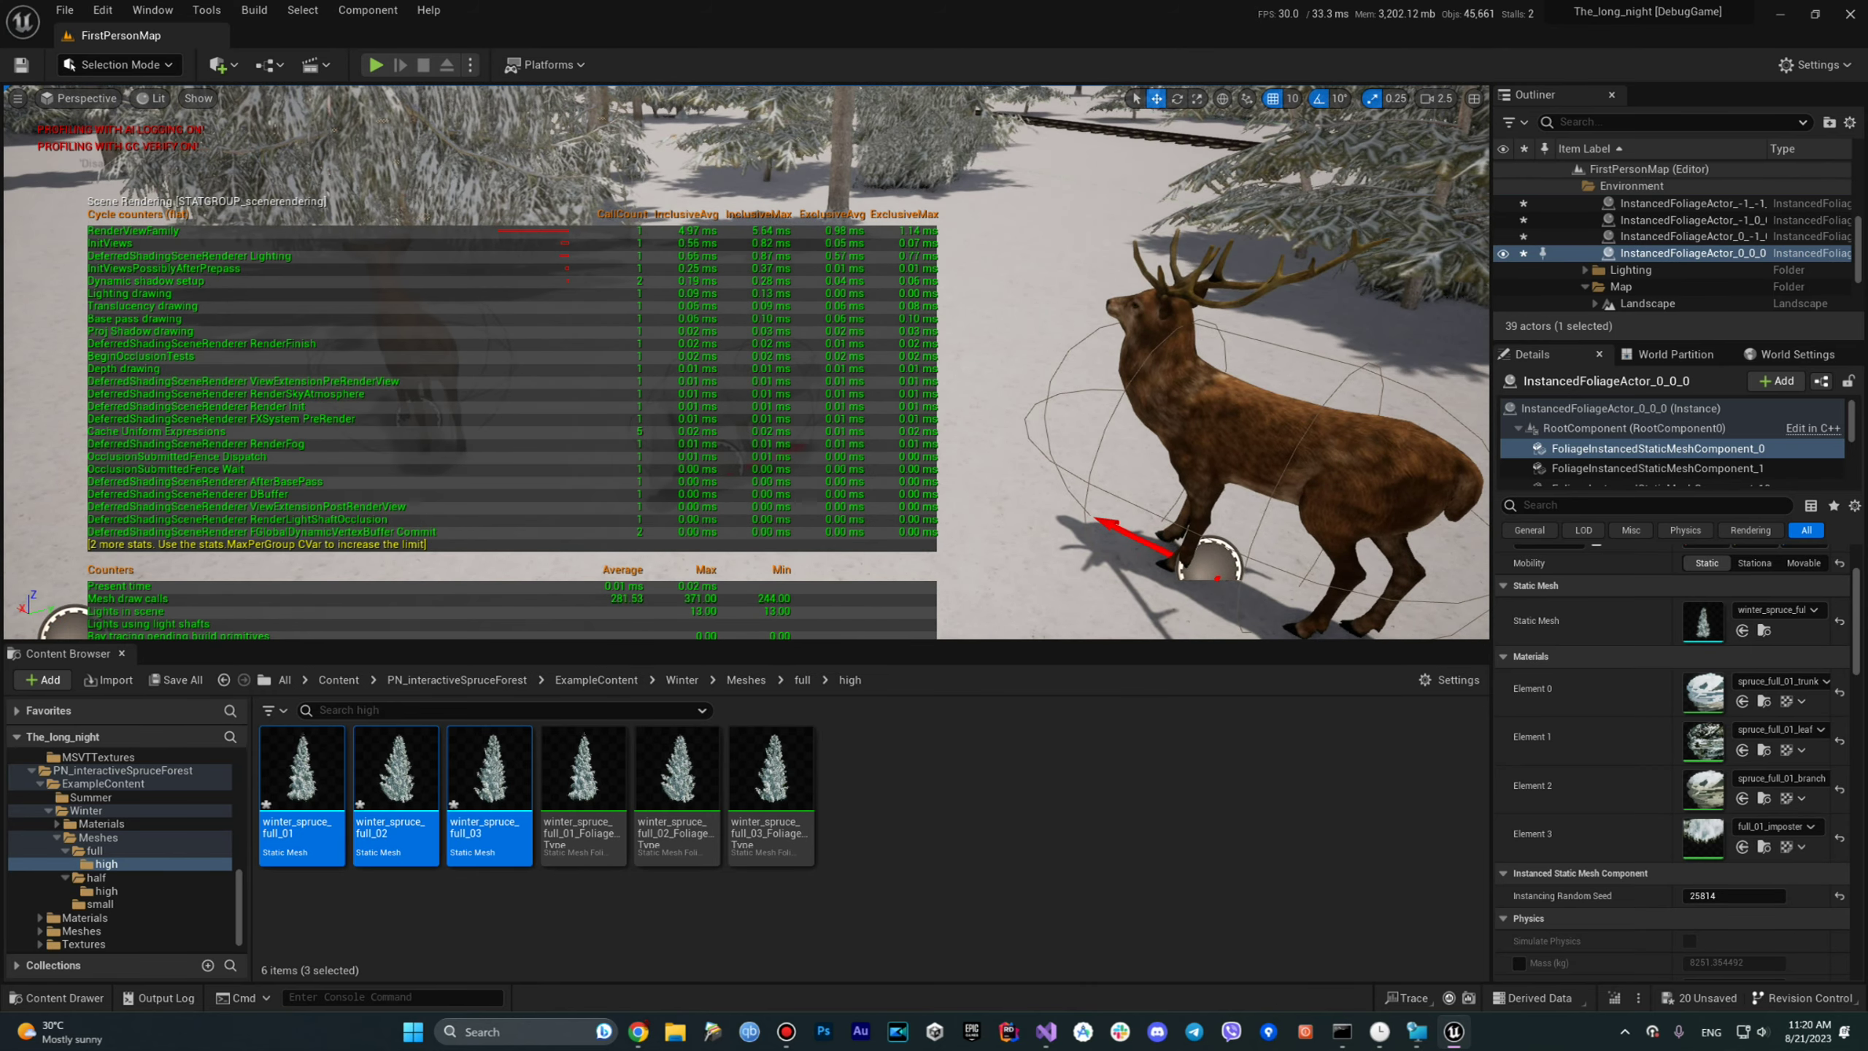
pyautogui.rightClick(1533, 1034)
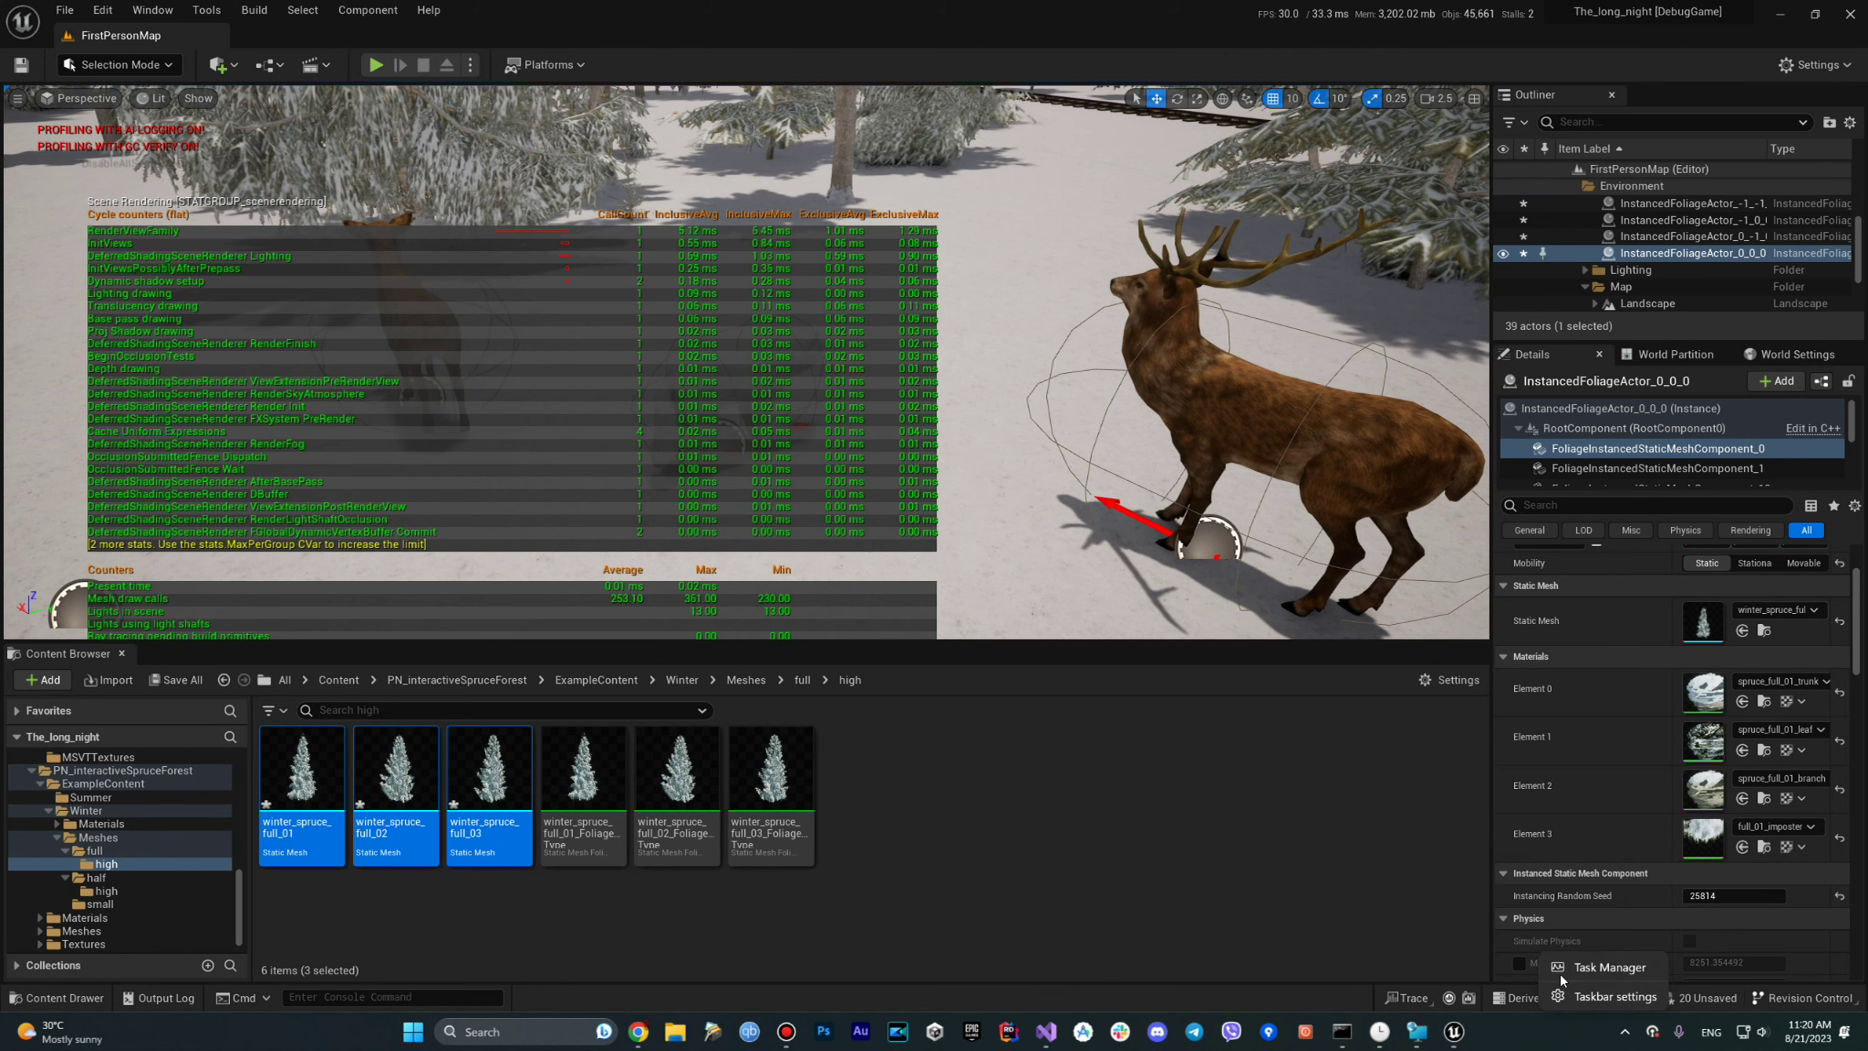
pyautogui.click(1559, 967)
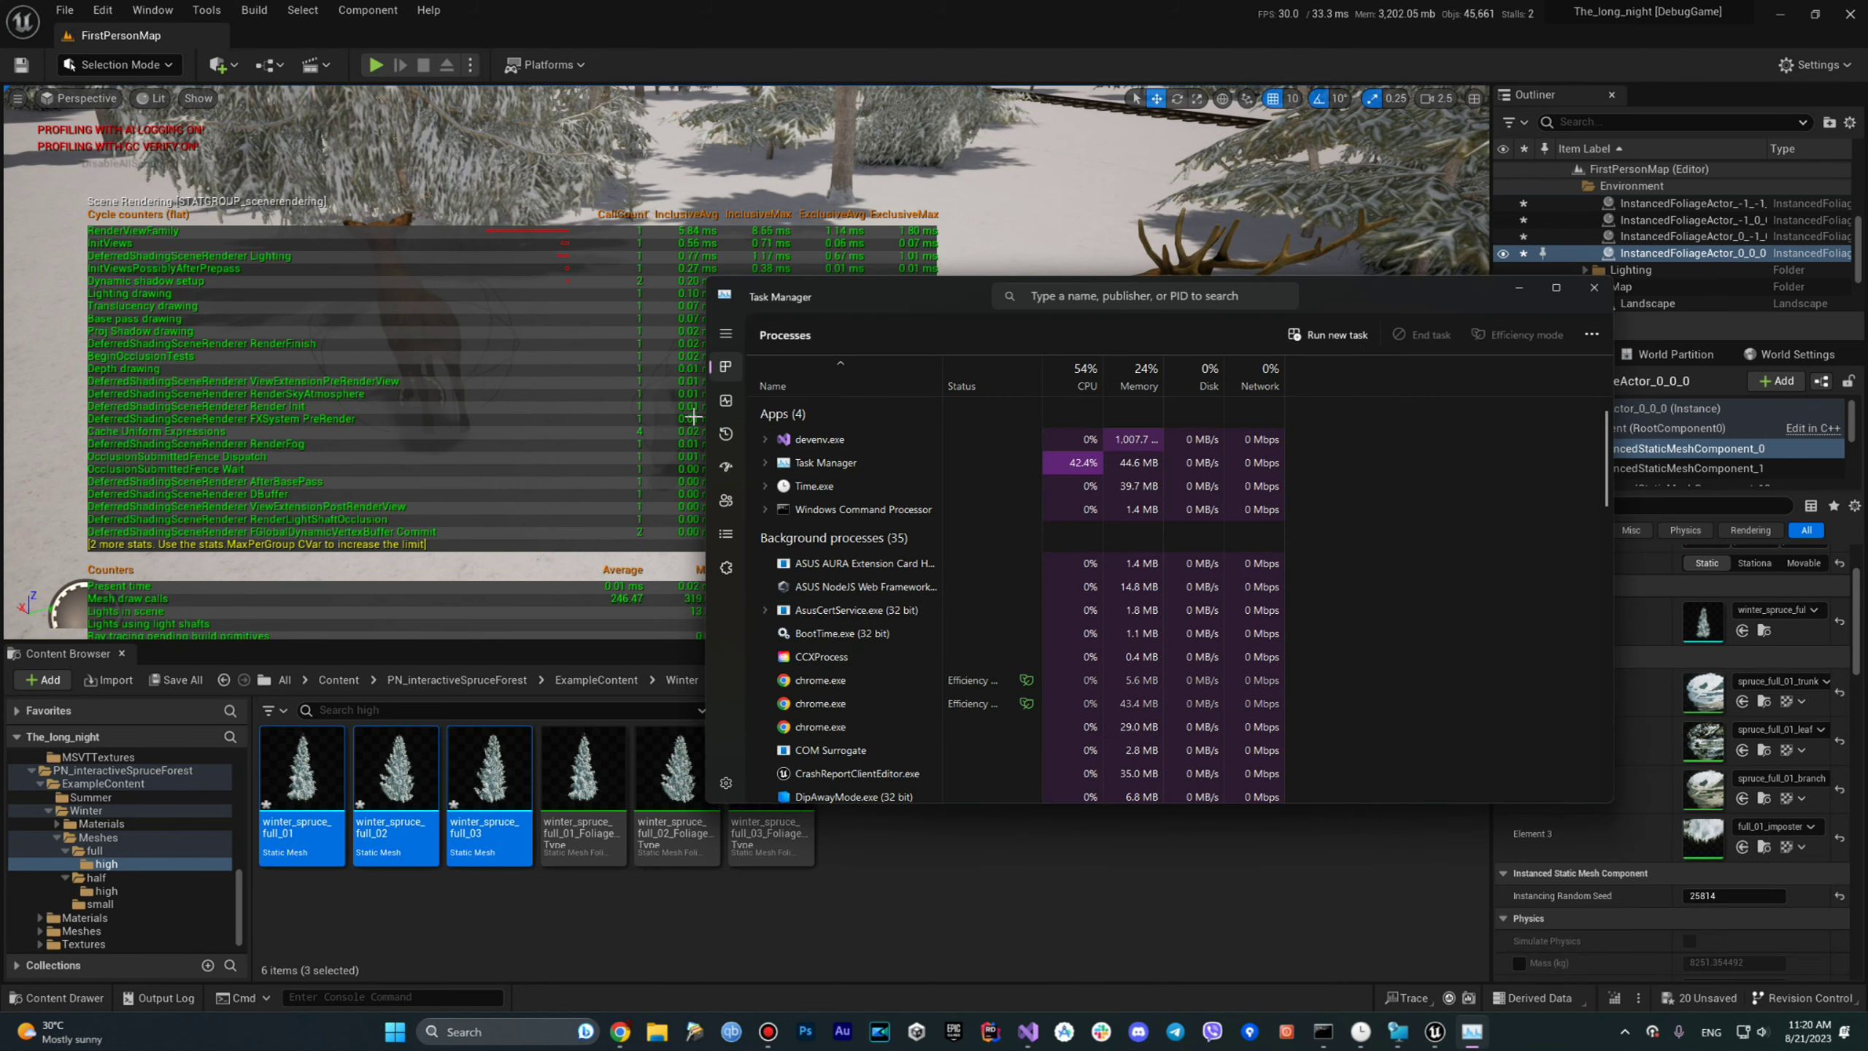
pyautogui.click(726, 401)
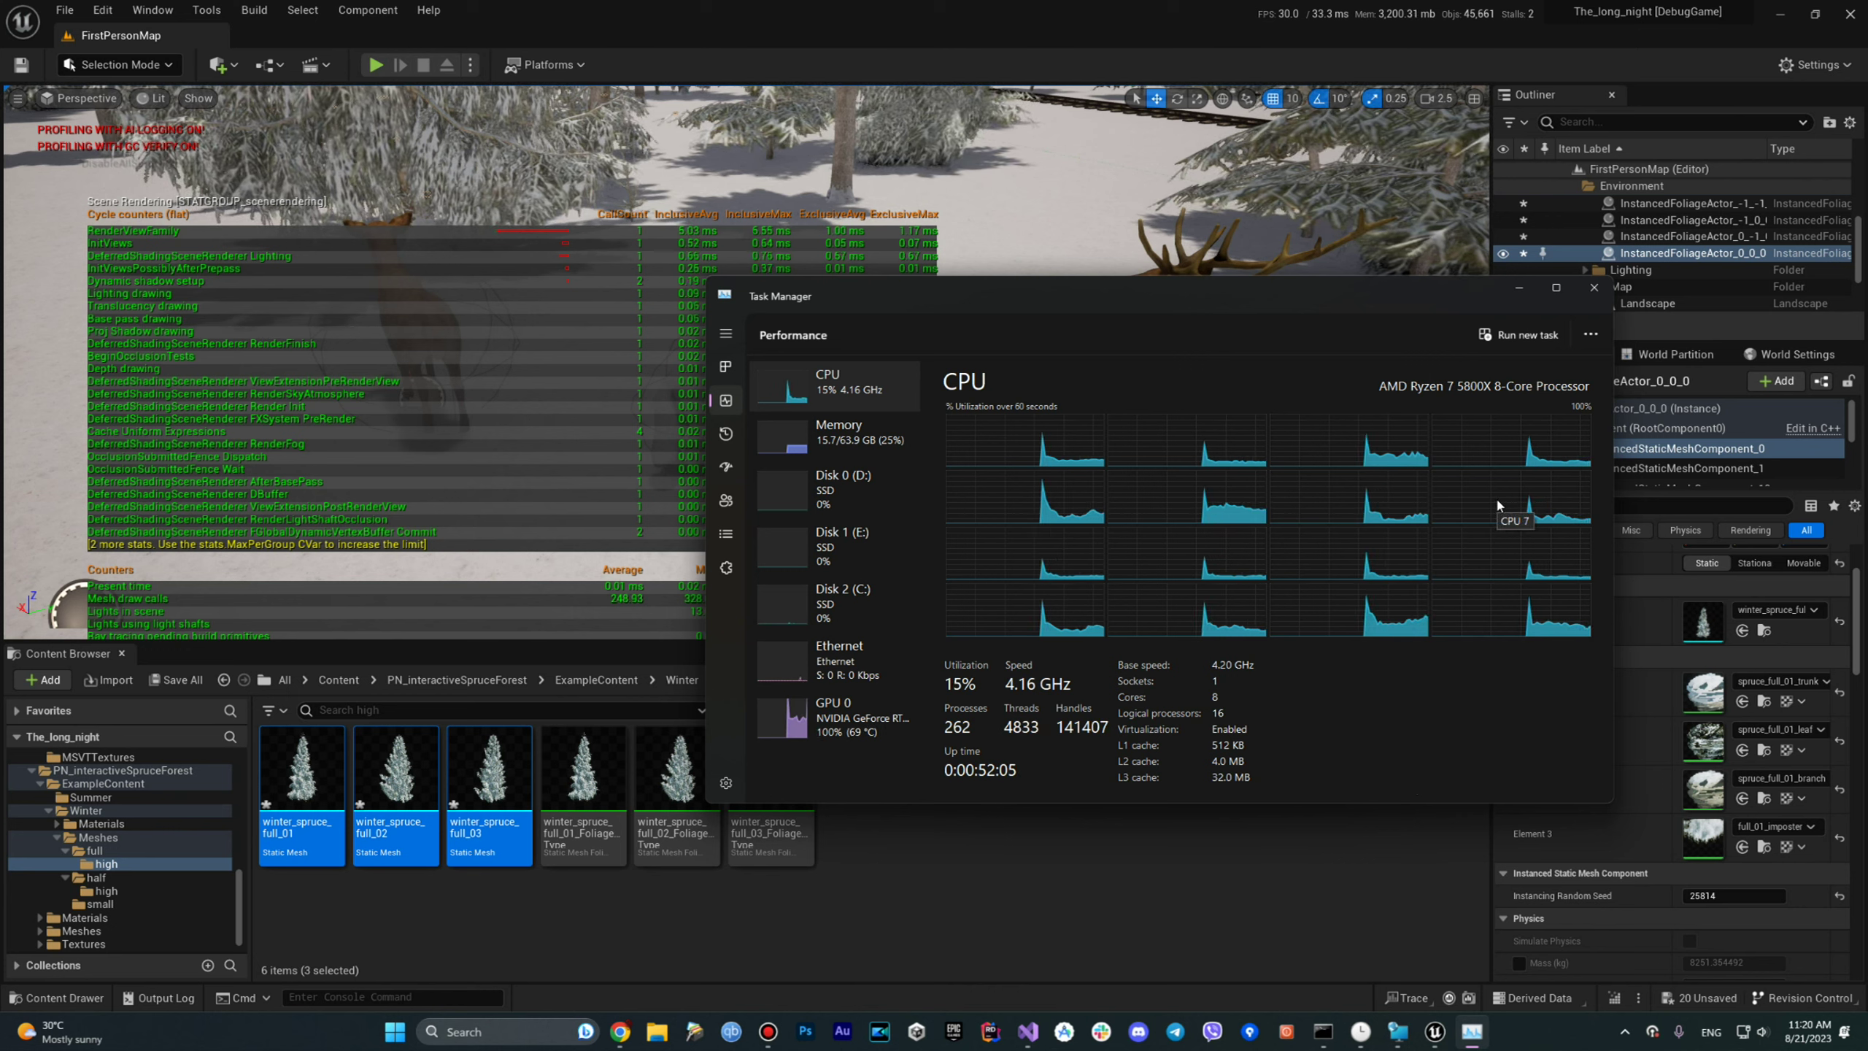
pyautogui.click(1586, 292)
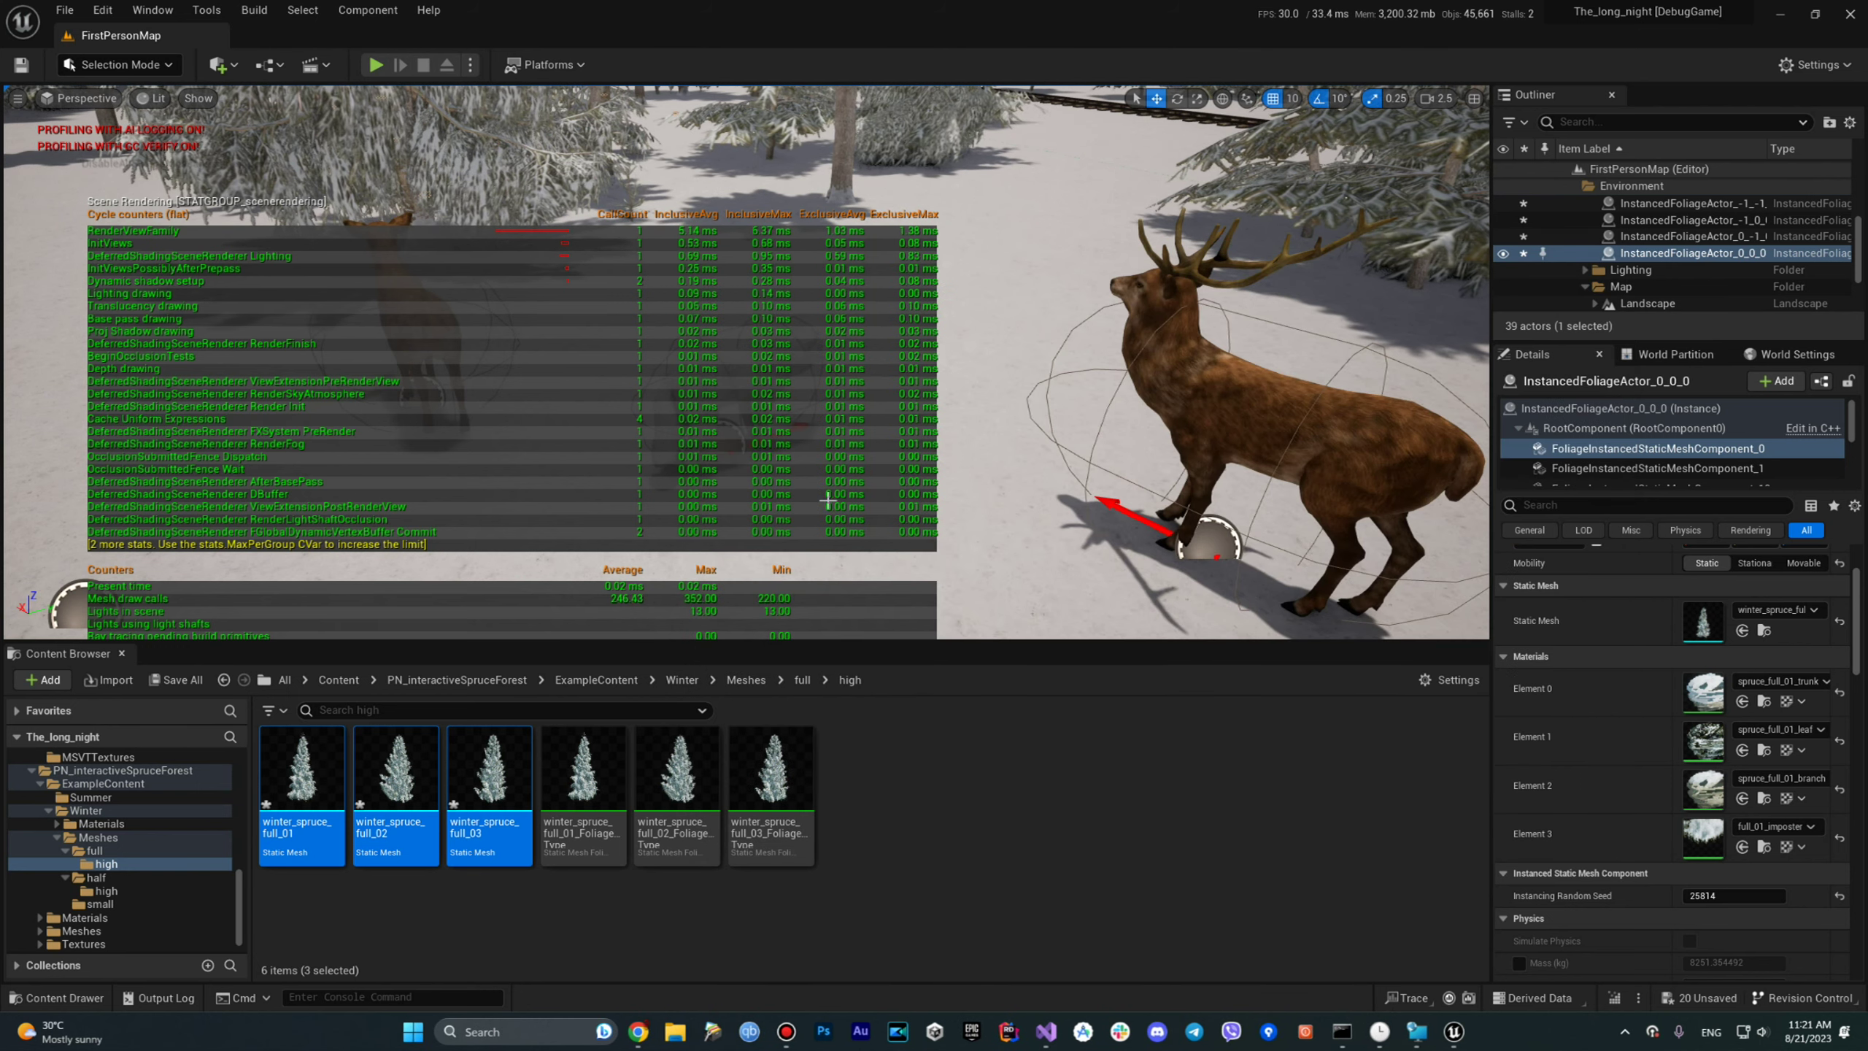